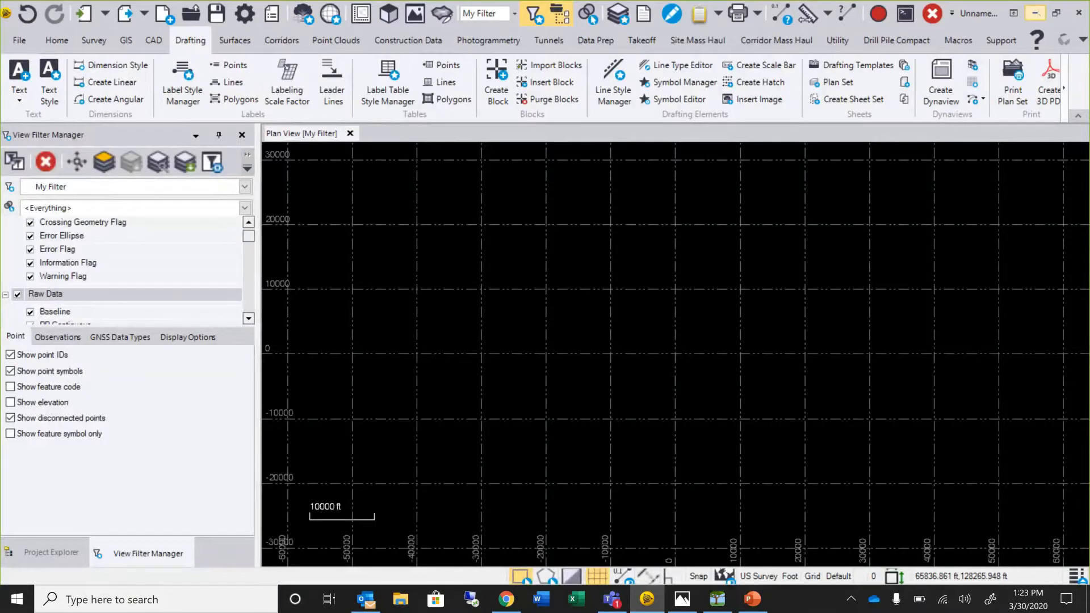
# - Switch to Feature Definition Manager and create a new feature definition file
pyautogui.click(1036, 13)
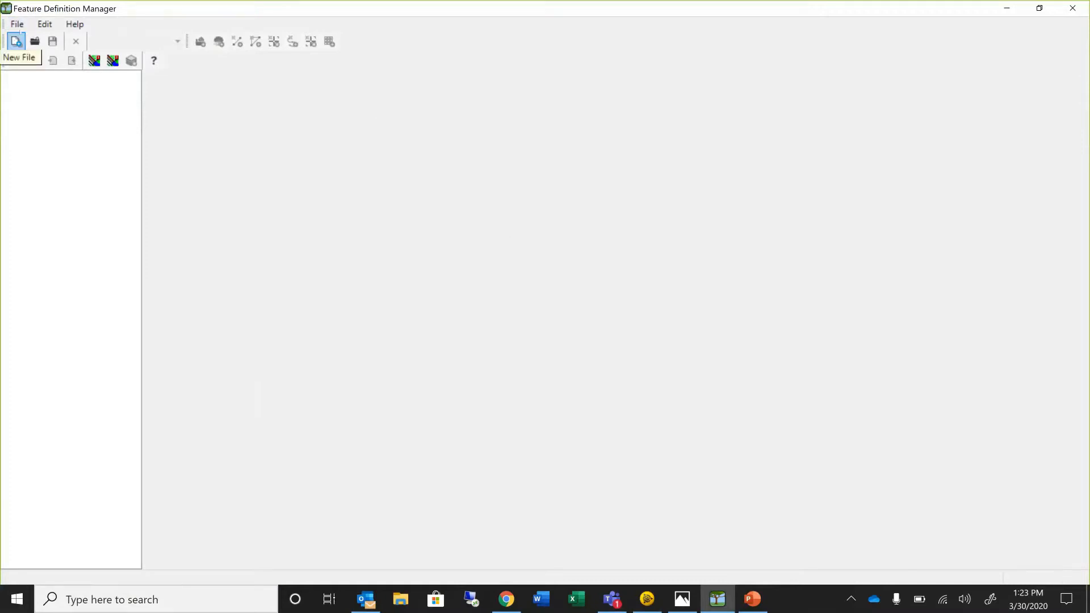
pyautogui.click(22, 25)
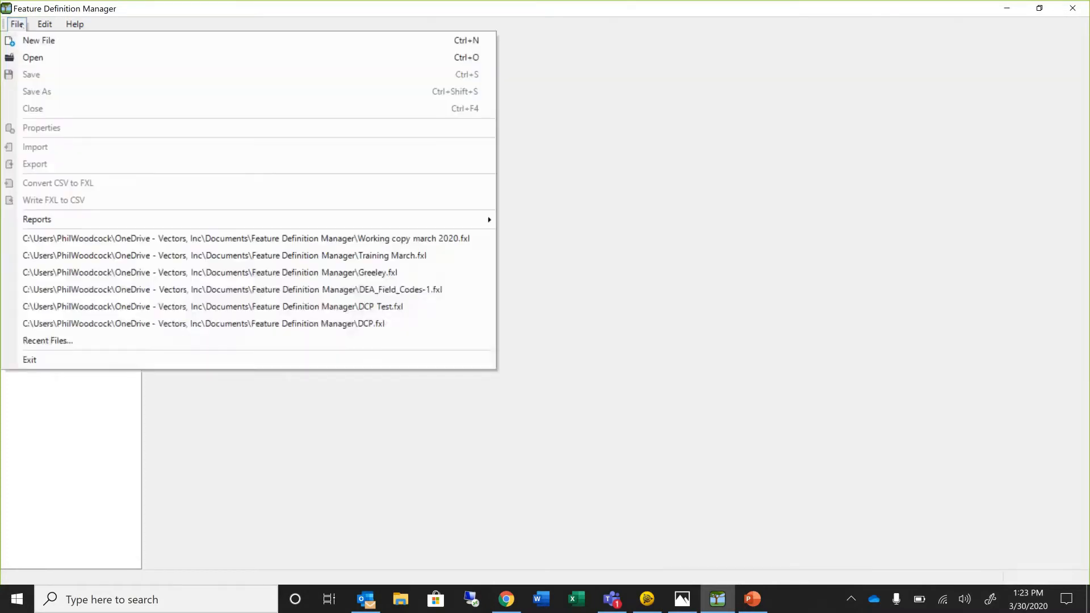
pyautogui.click(23, 27)
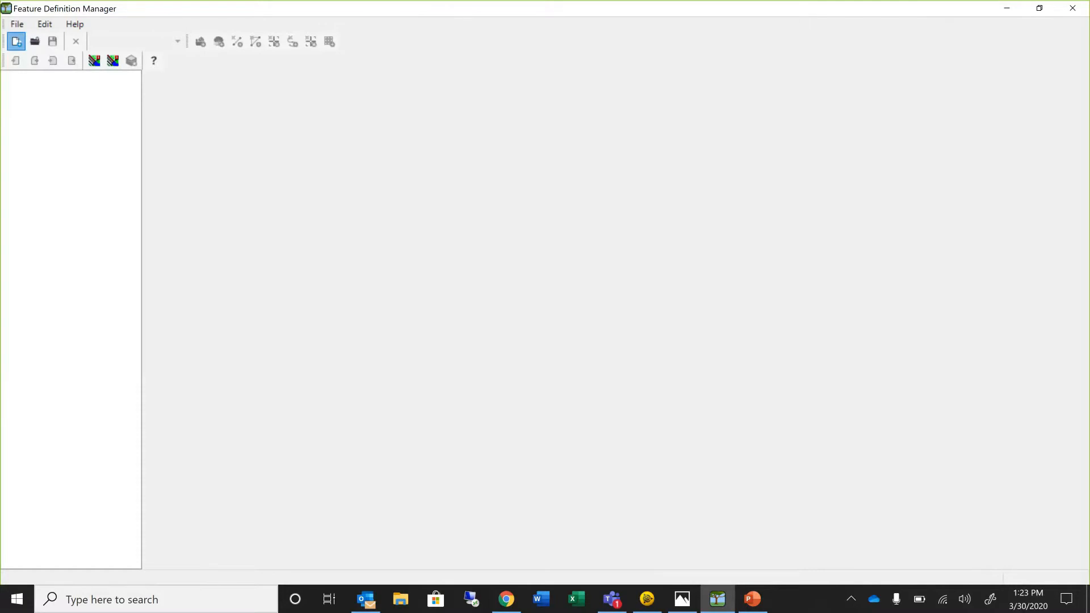
pyautogui.click(17, 41)
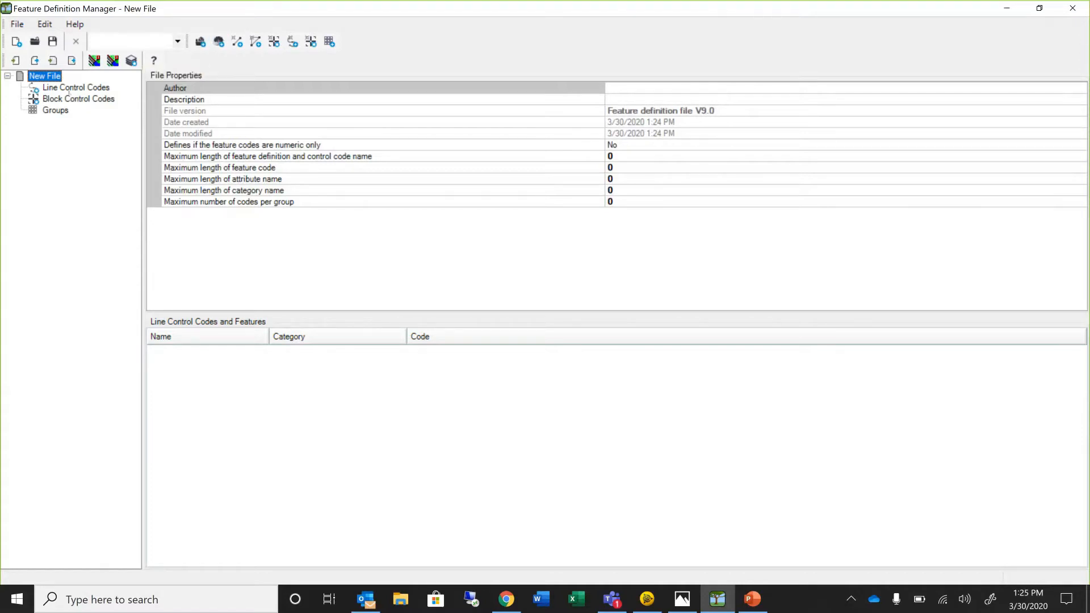
# - Add a new category named Survey to the new feature definition file
pyautogui.rightClick(55, 81)
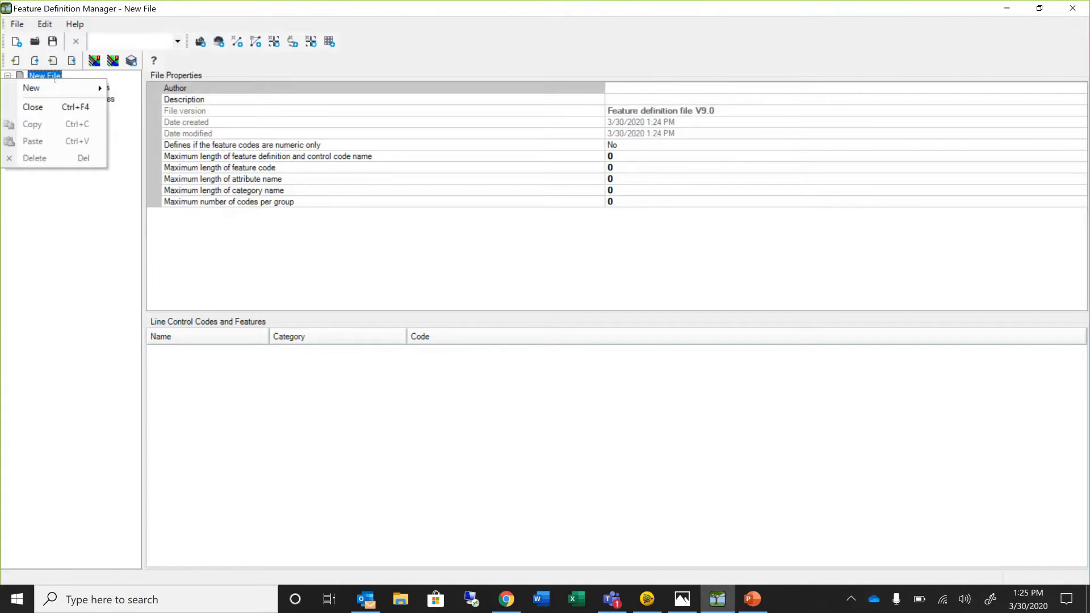
pyautogui.moveTo(55, 89)
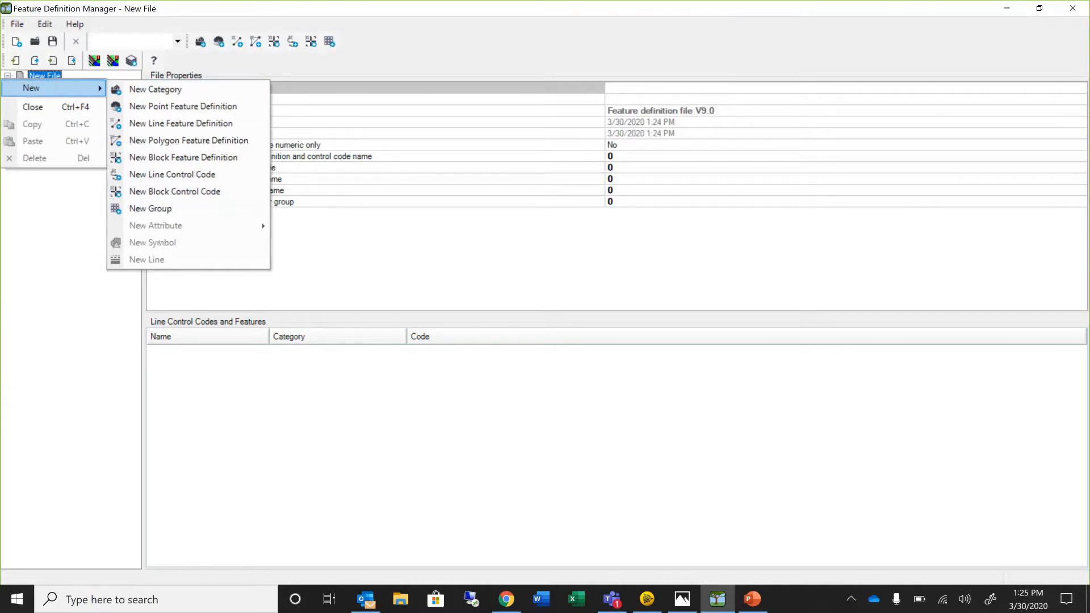
pyautogui.click(185, 91)
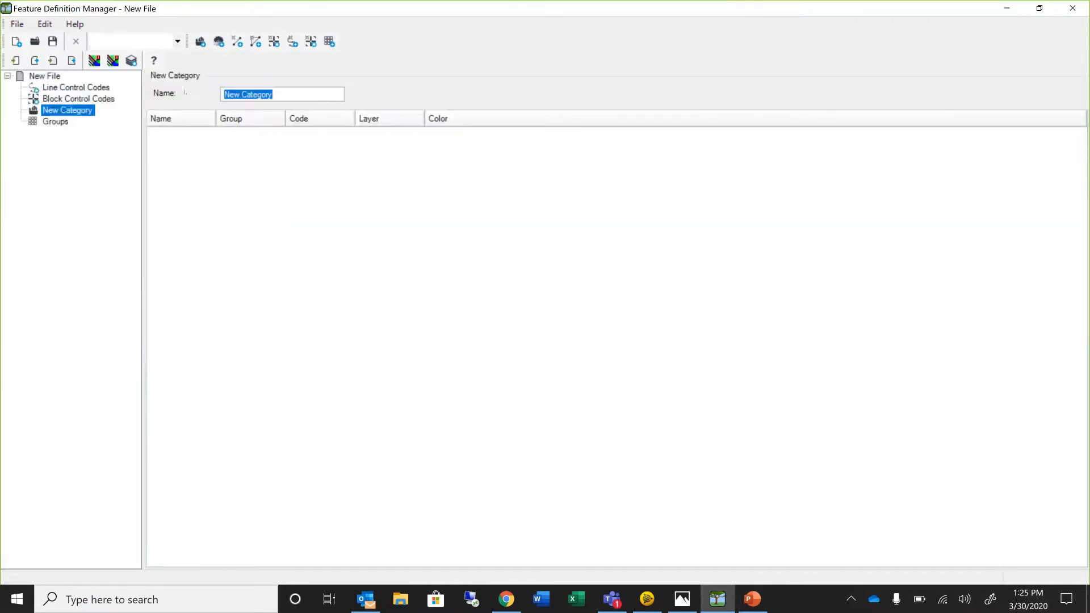
pyautogui.write('Survey')
pyautogui.press('Return')
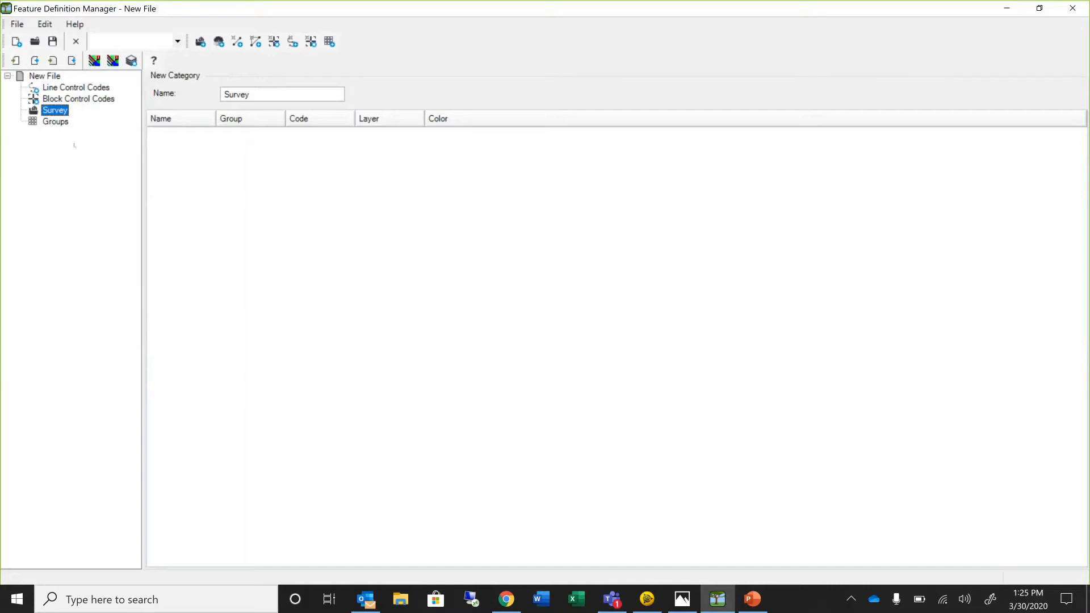
# - Start a new point feature definition in the Survey category with the name Survey Marker and the code CAP
pyautogui.rightClick(58, 113)
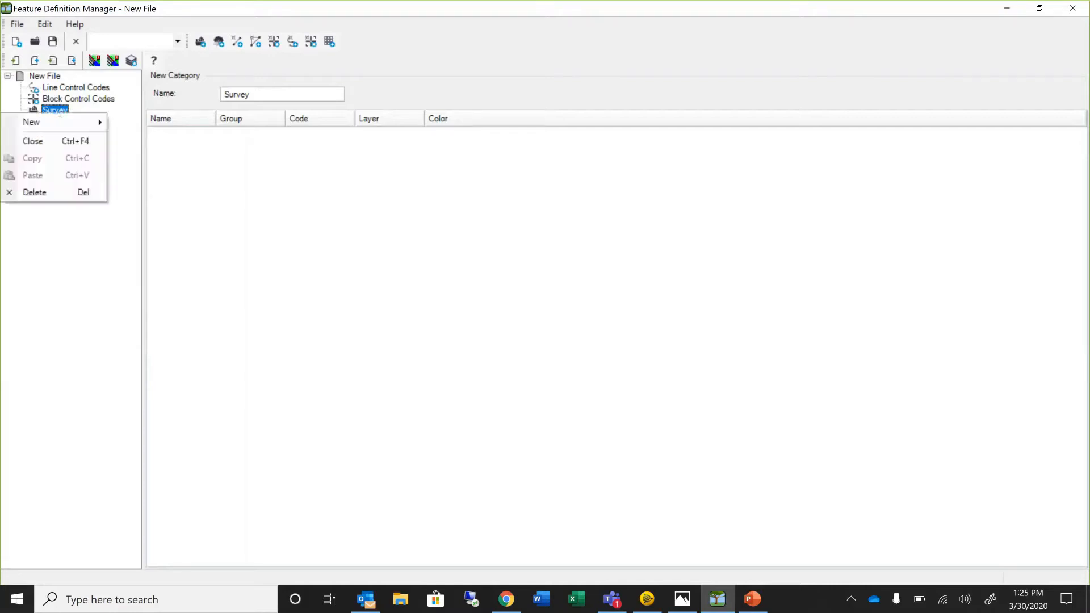
pyautogui.moveTo(59, 122)
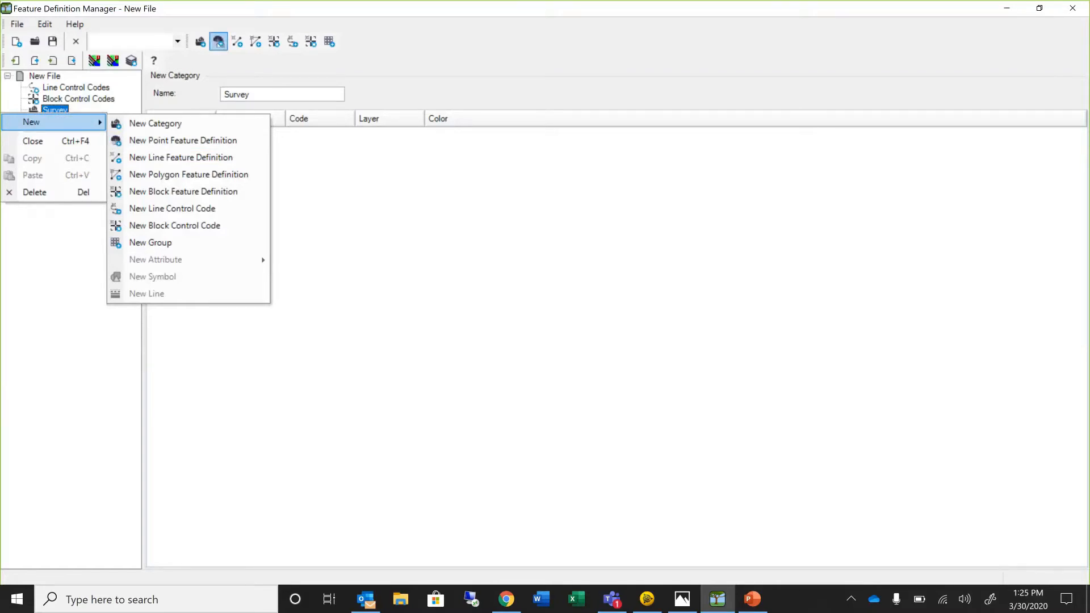
pyautogui.click(182, 142)
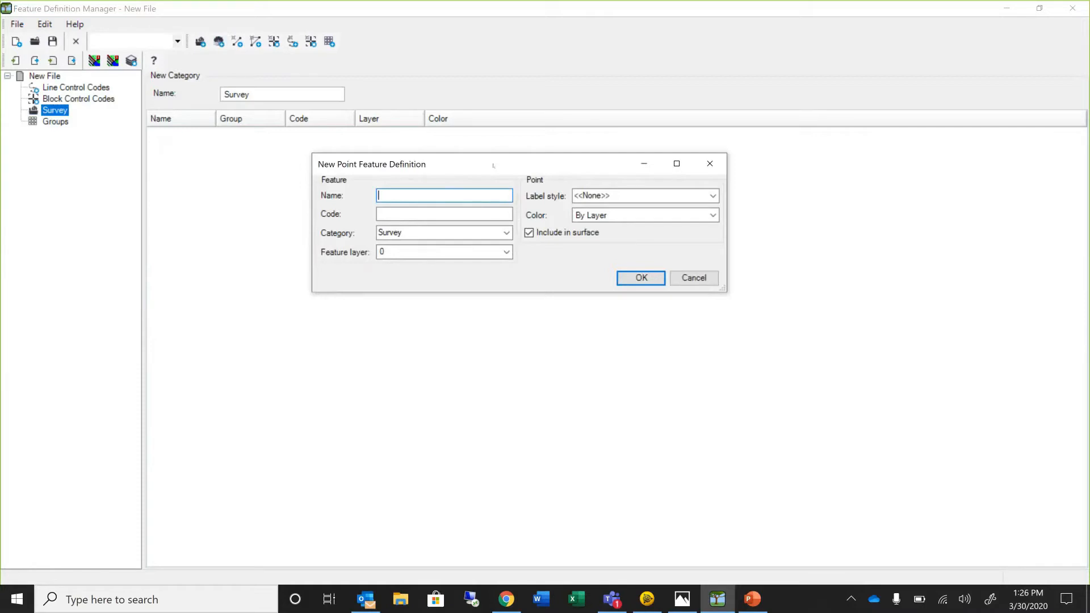
pyautogui.write('Survey MArke')
pyautogui.press('BackSpace')
pyautogui.press('BackSpace')
pyautogui.press('BackSpace')
pyautogui.press('BackSpace')
pyautogui.press('BackSpace')
pyautogui.write('arker')
pyautogui.click(393, 212)
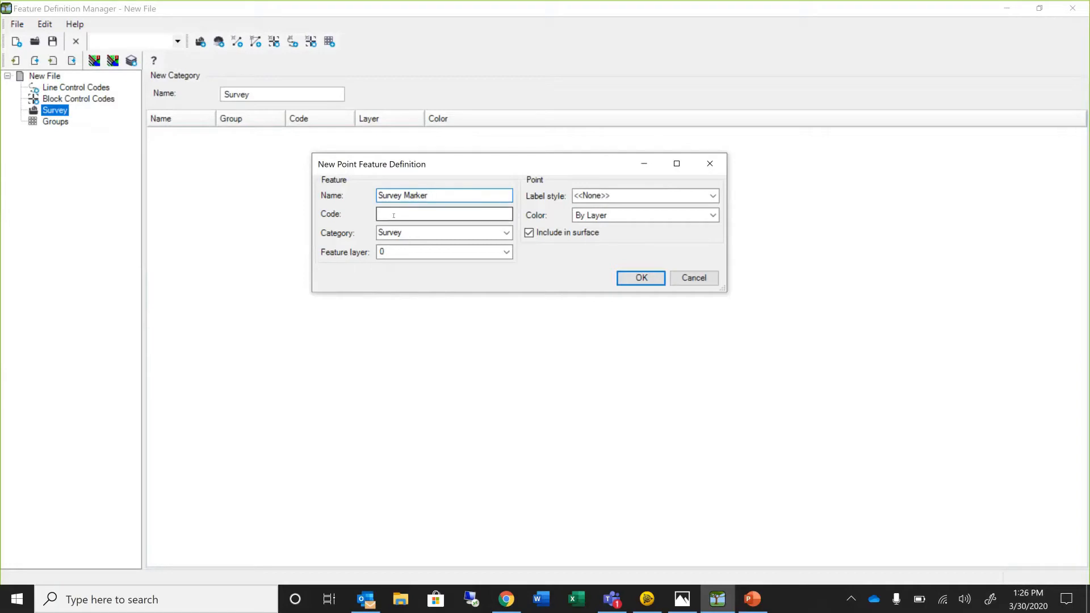
pyautogui.write('C')
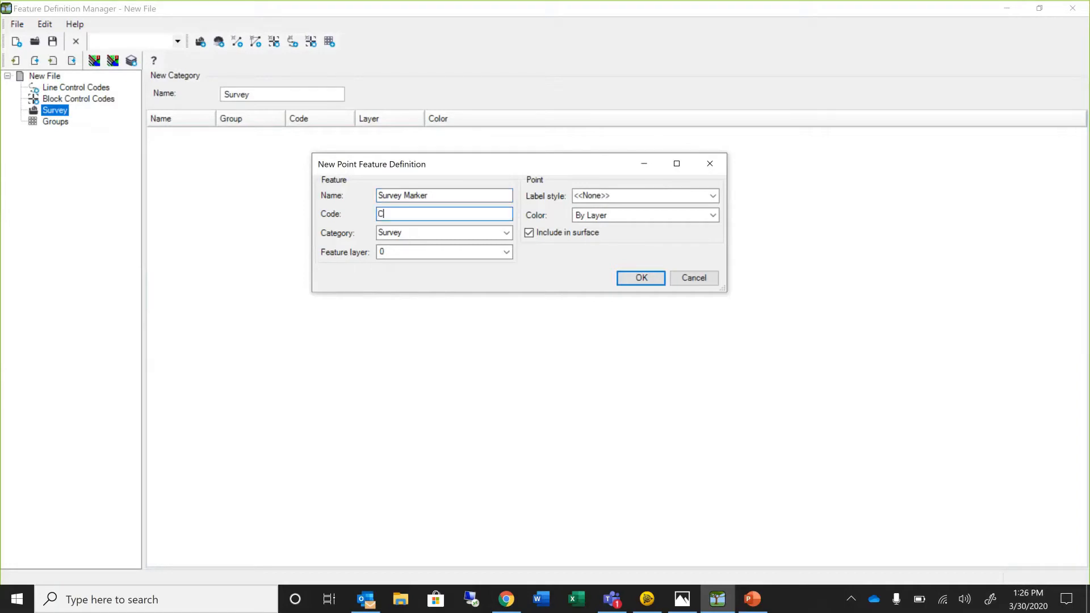
pyautogui.write('AP')
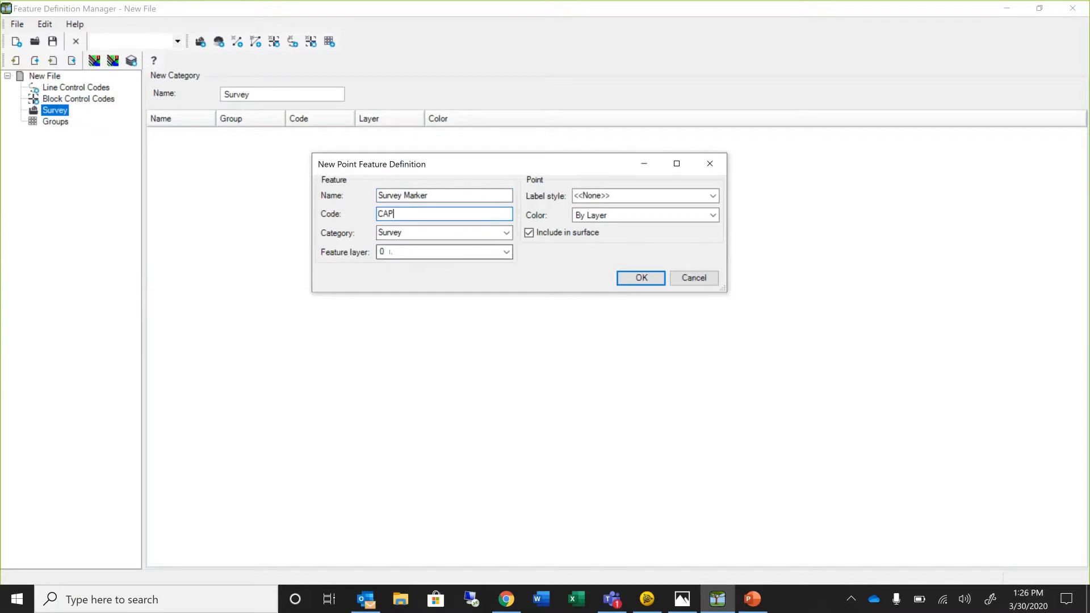
# - Set the Survey Marker's feature layer to Points and leave its label style at <<None>>
pyautogui.click(507, 253)
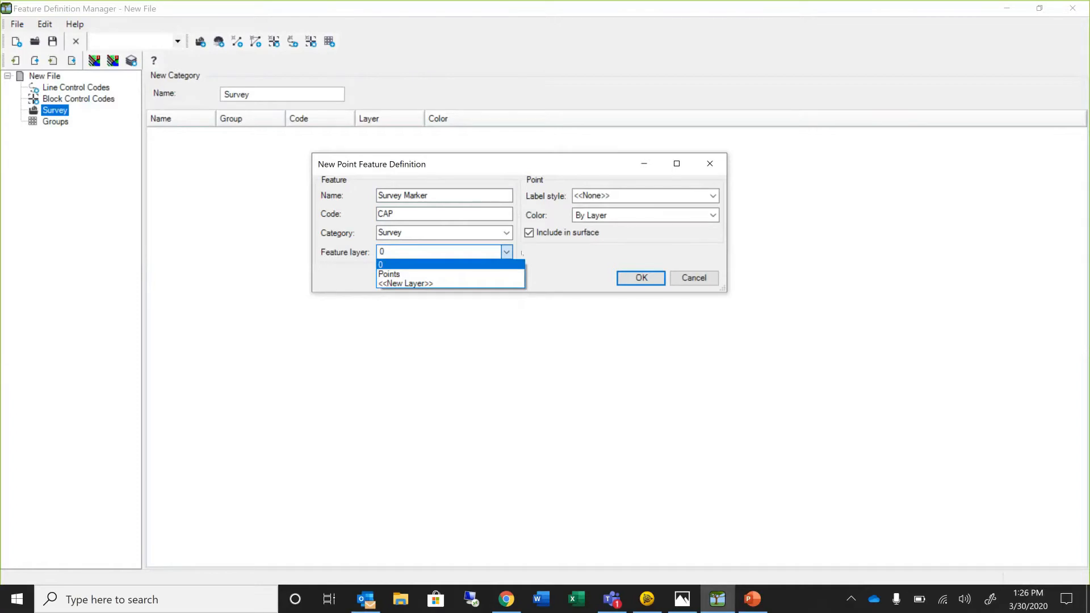
pyautogui.click(409, 273)
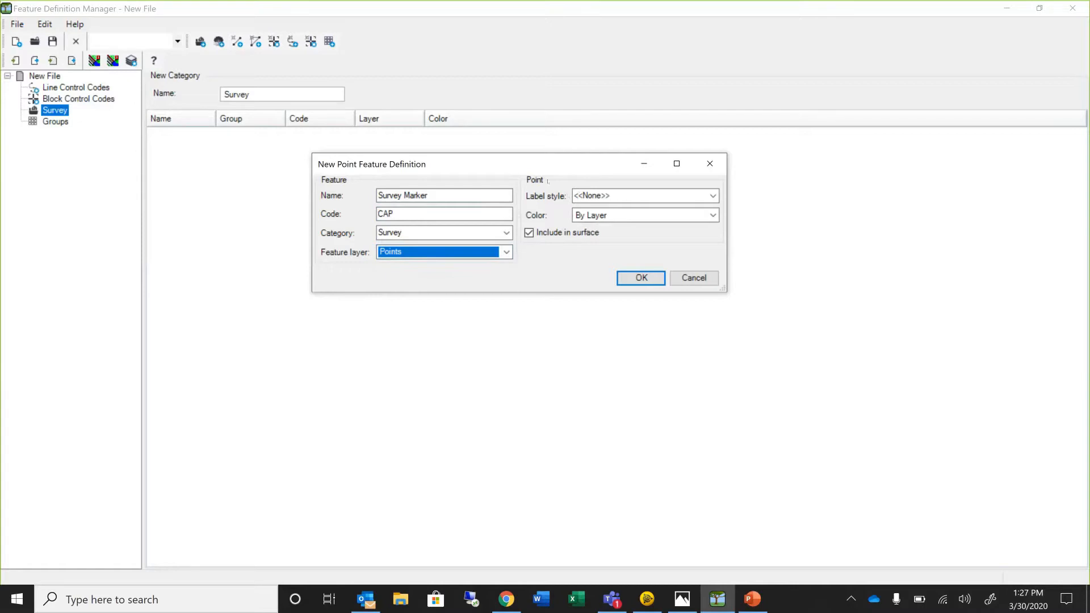
pyautogui.click(714, 196)
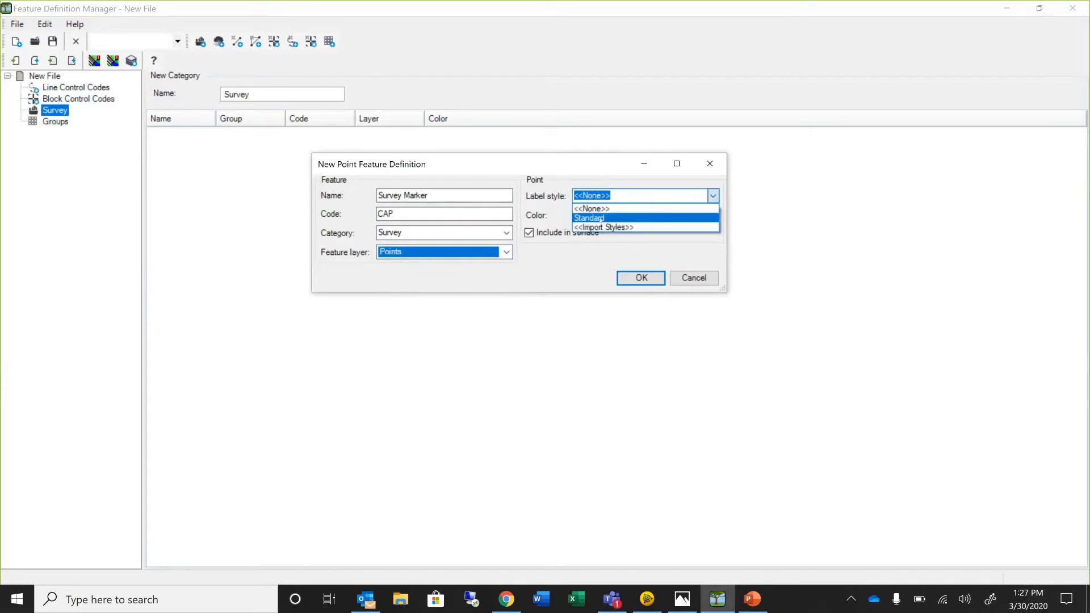
pyautogui.click(593, 165)
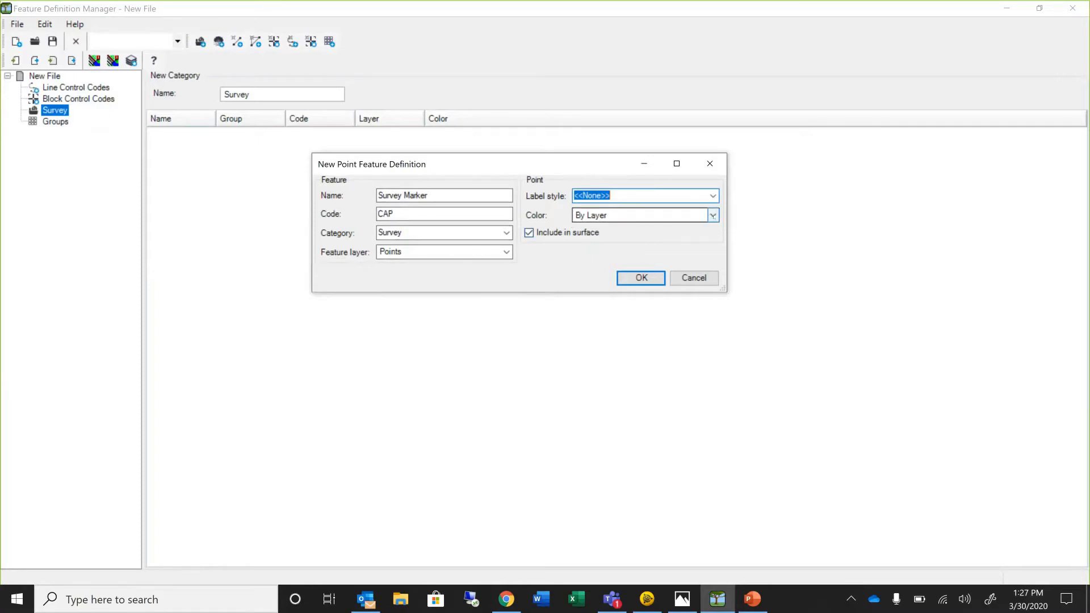
# - Set the point color to Magenta, exclude it from the surface, and accept the new point feature definition
pyautogui.click(713, 216)
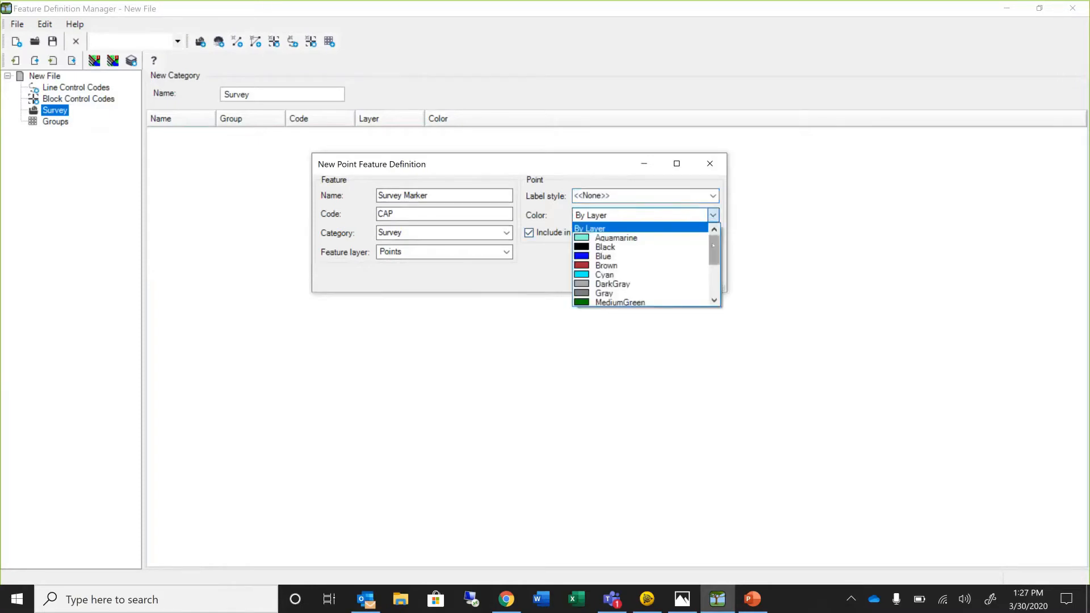
pyautogui.moveTo(714, 245); pyautogui.dragTo(714, 266)
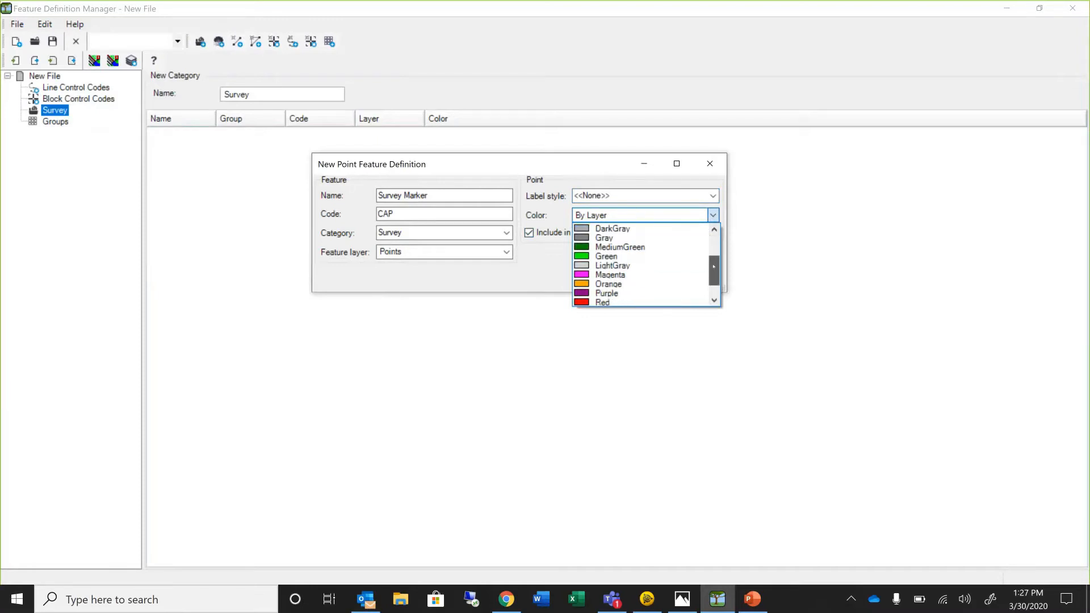
pyautogui.click(578, 275)
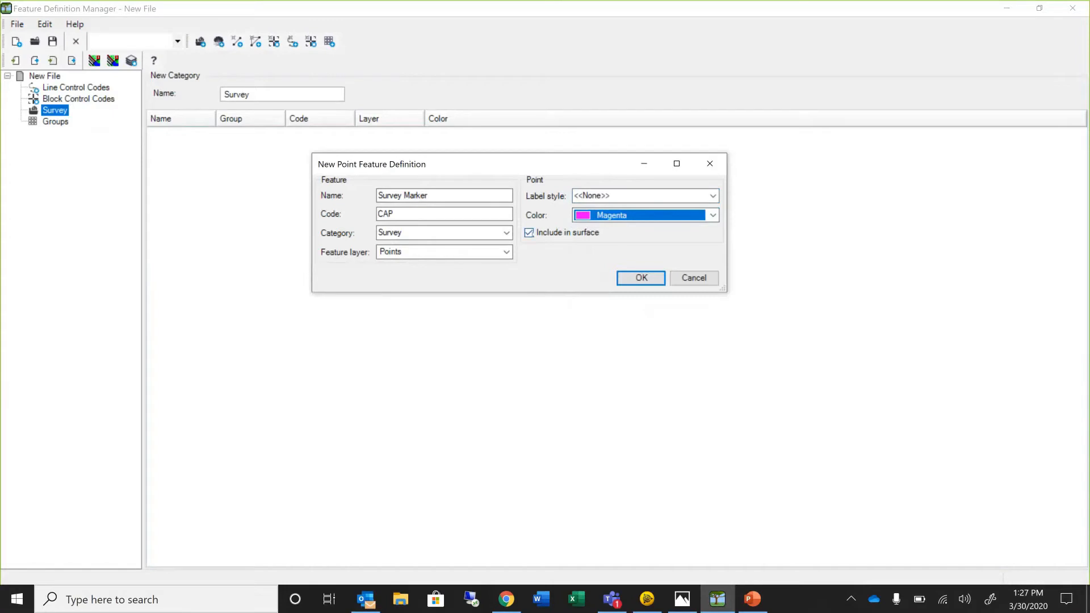
pyautogui.click(529, 233)
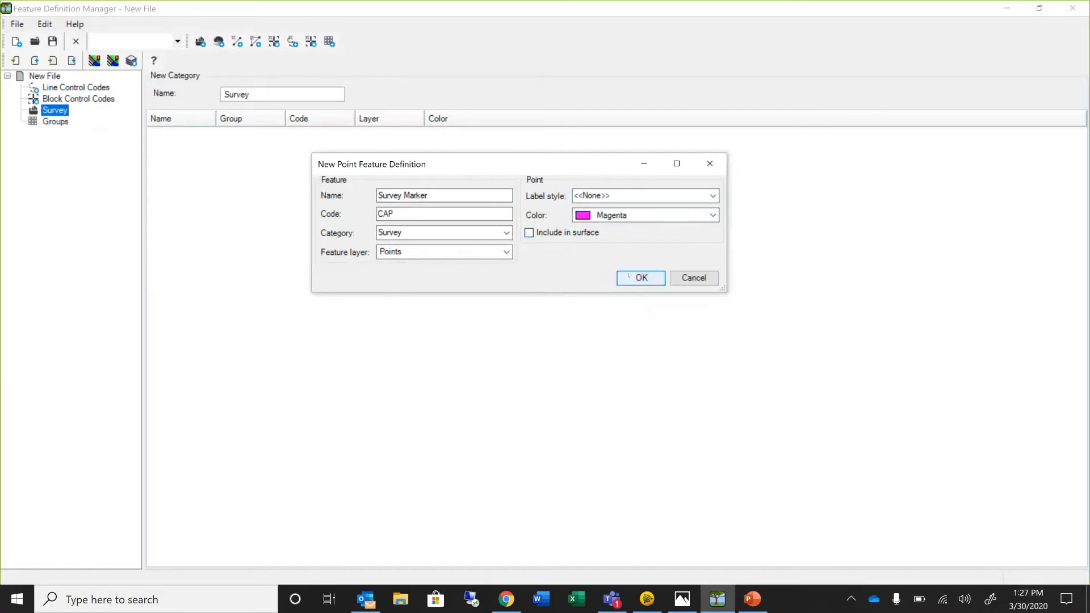
pyautogui.click(641, 279)
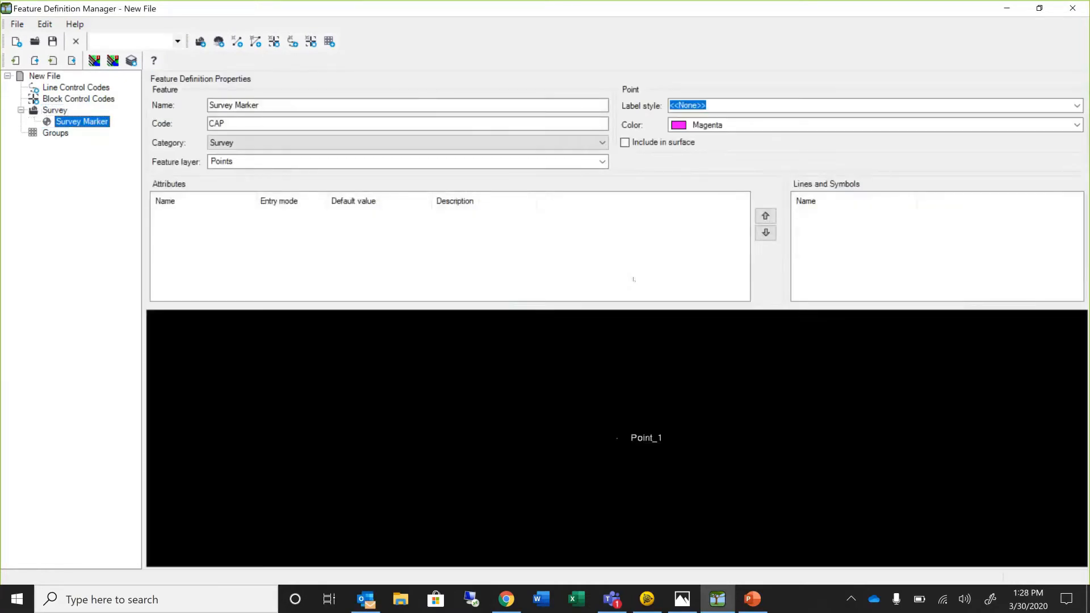
# - Start a new symbol for the Survey Marker feature, named Survey Marker with the description "Cap with LS Number"
pyautogui.scroll(-5, 622, 428)
pyautogui.scroll(5, 622, 429)
pyautogui.rightClick(819, 220)
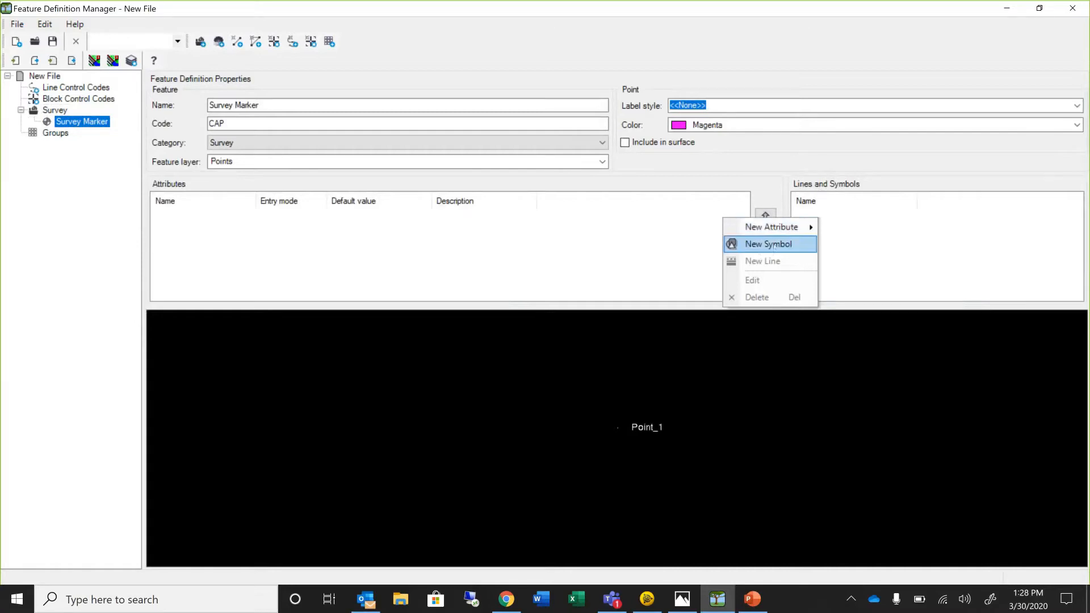
pyautogui.click(773, 246)
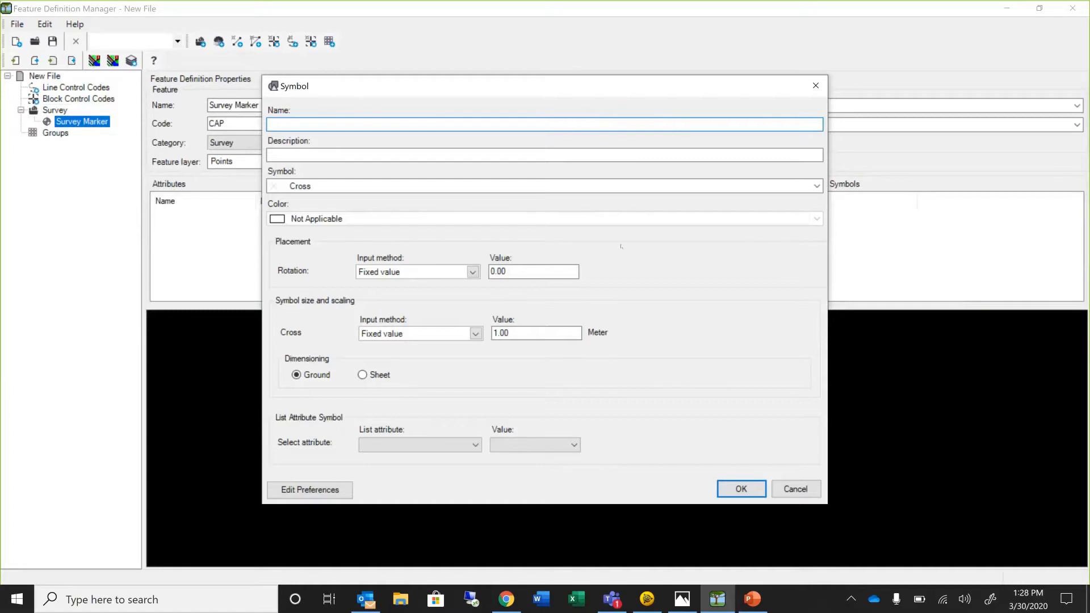
pyautogui.write('Survey Marker')
pyautogui.click(337, 156)
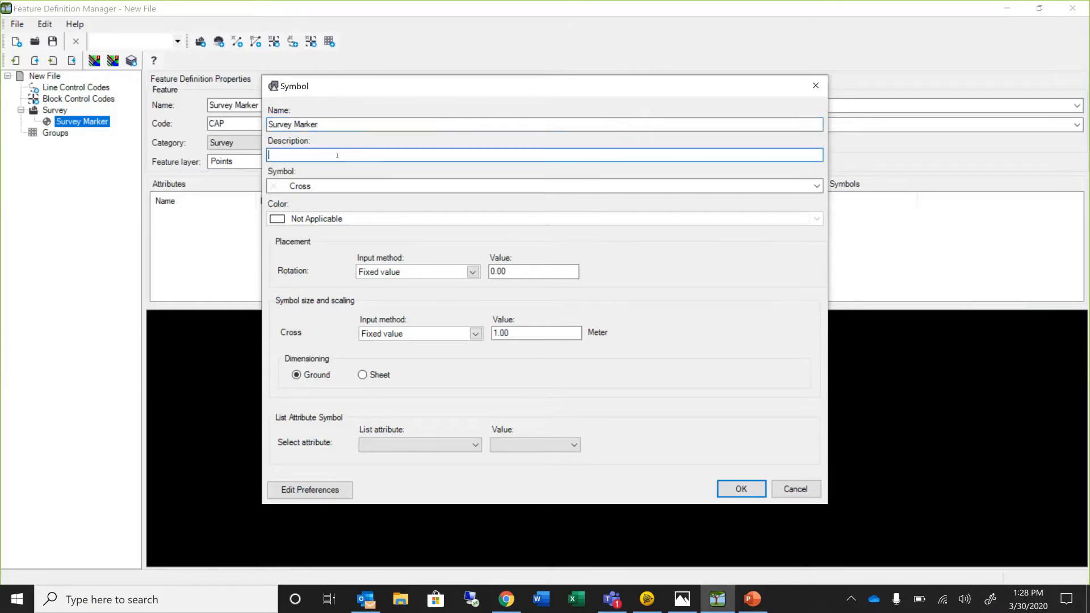
pyautogui.write('Cap with LS Number')
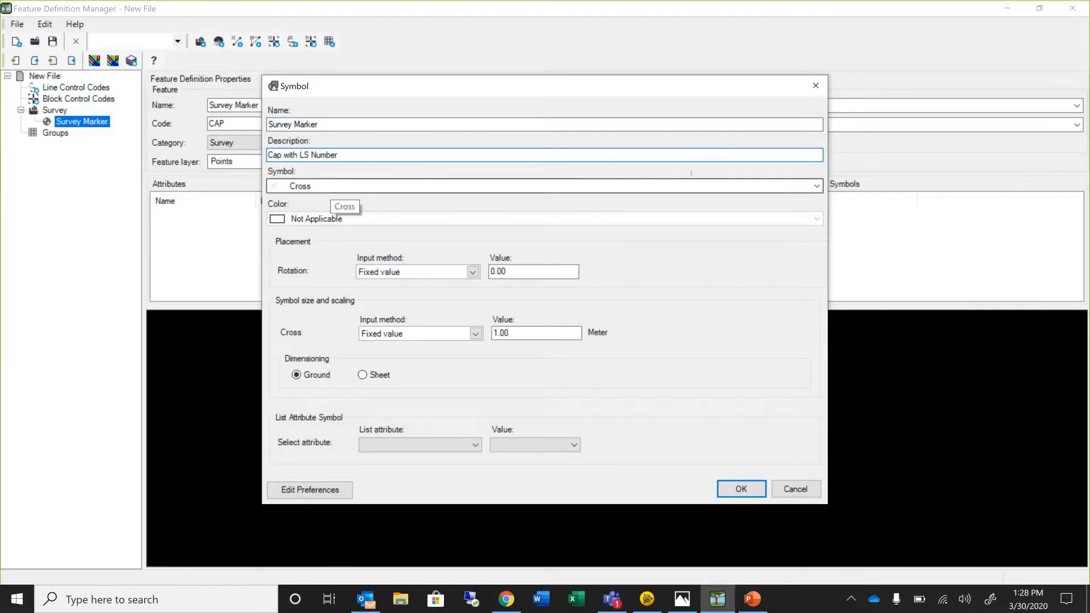
# - Choose to import symbols for the Survey Marker and load the AutoCAD file Symbols.dwg from CADStyles as the source
pyautogui.click(817, 187)
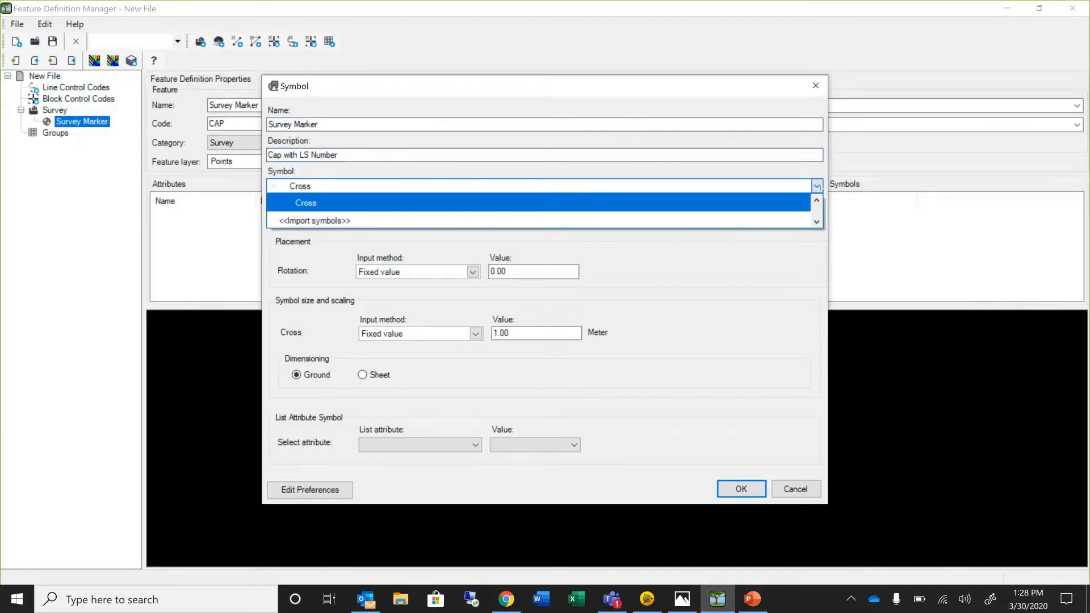
pyautogui.click(299, 221)
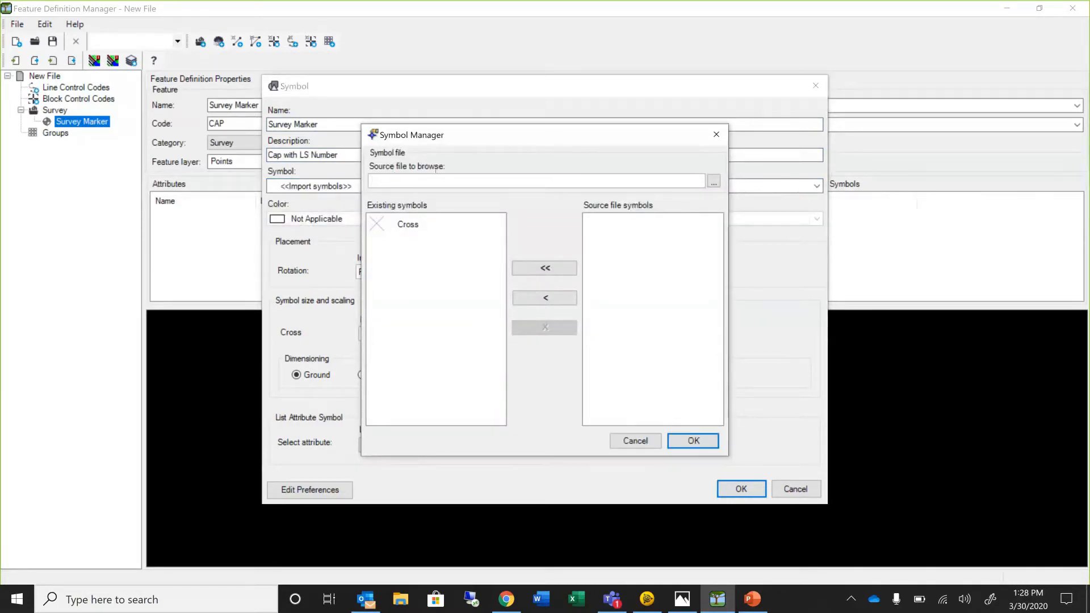
pyautogui.click(714, 182)
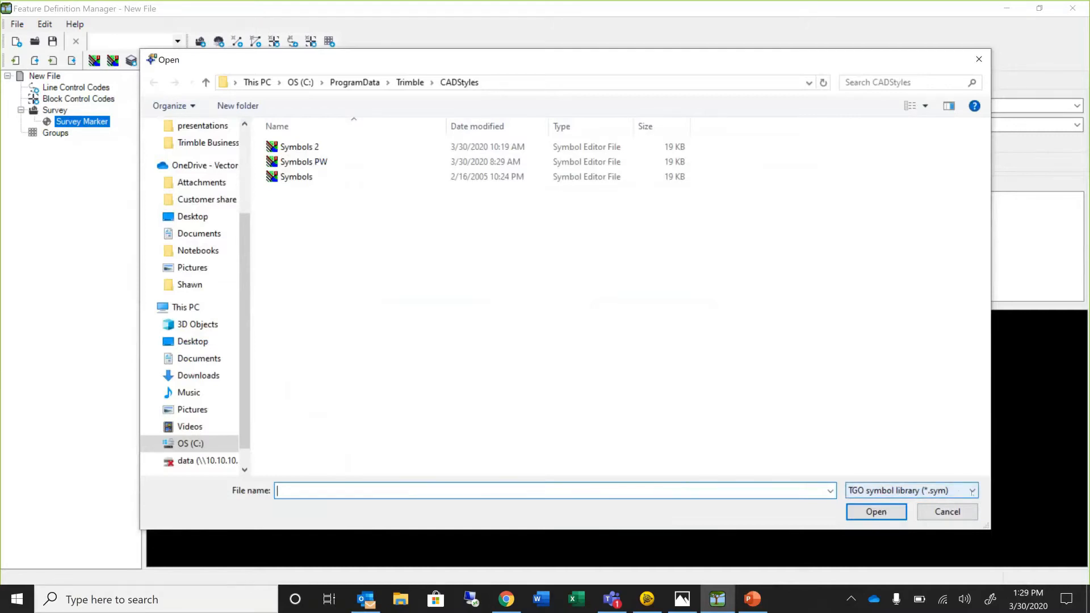
pyautogui.click(973, 493)
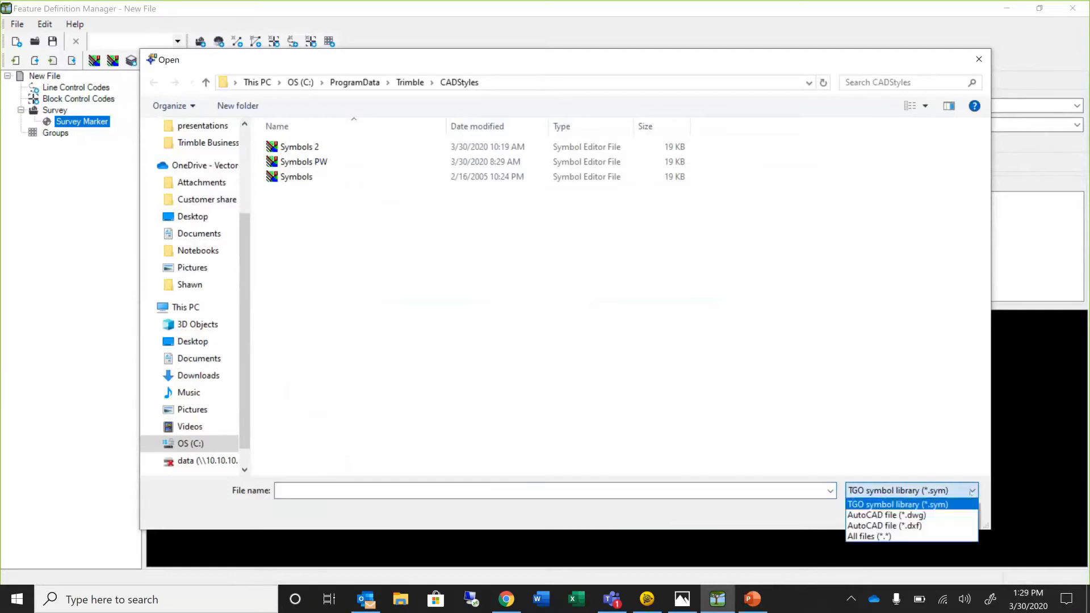
pyautogui.click(949, 516)
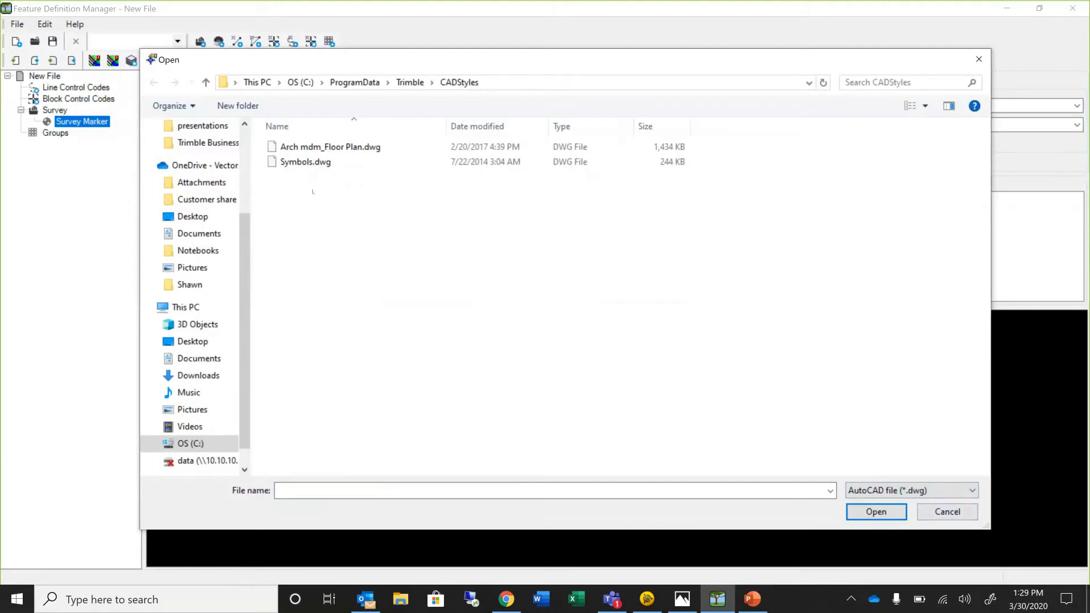
pyautogui.click(313, 163)
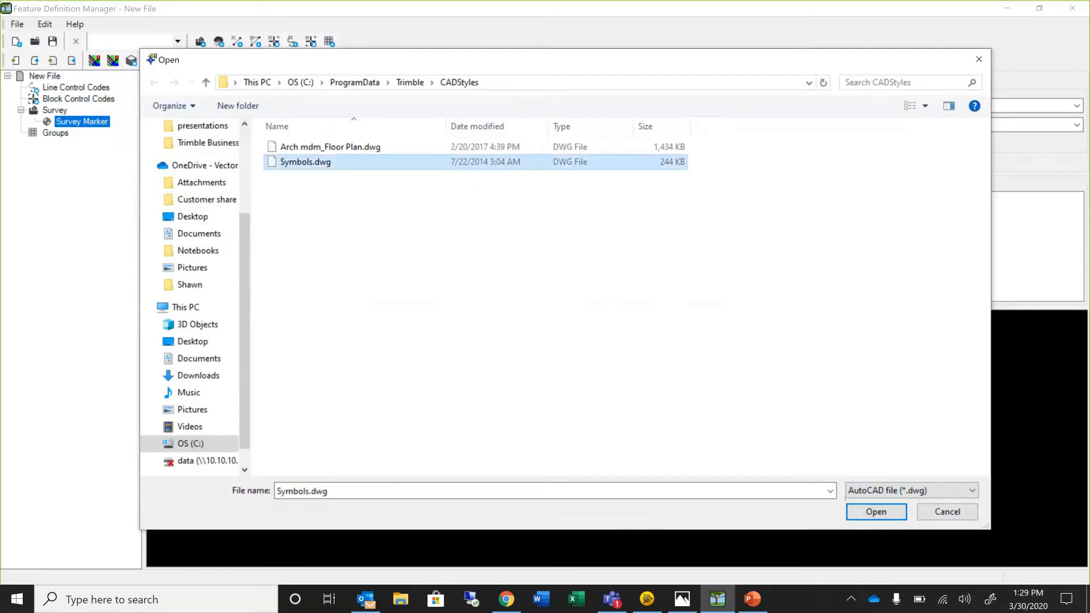
pyautogui.click(861, 513)
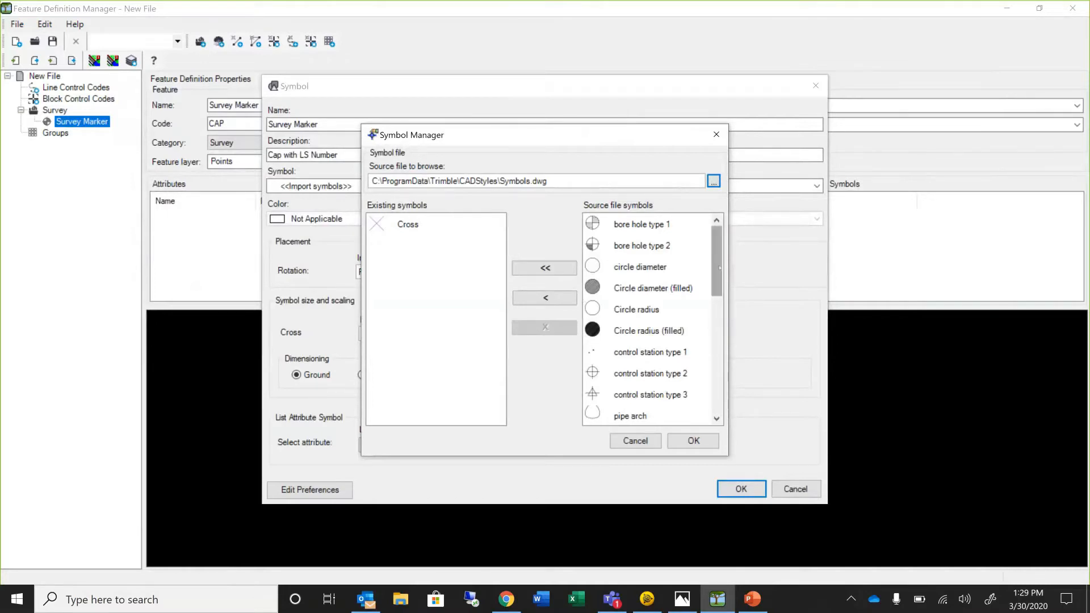
# - Try to import the control station type 2 symbol from the Symbols.dwg source list
pyautogui.moveTo(720, 264); pyautogui.dragTo(731, 308)
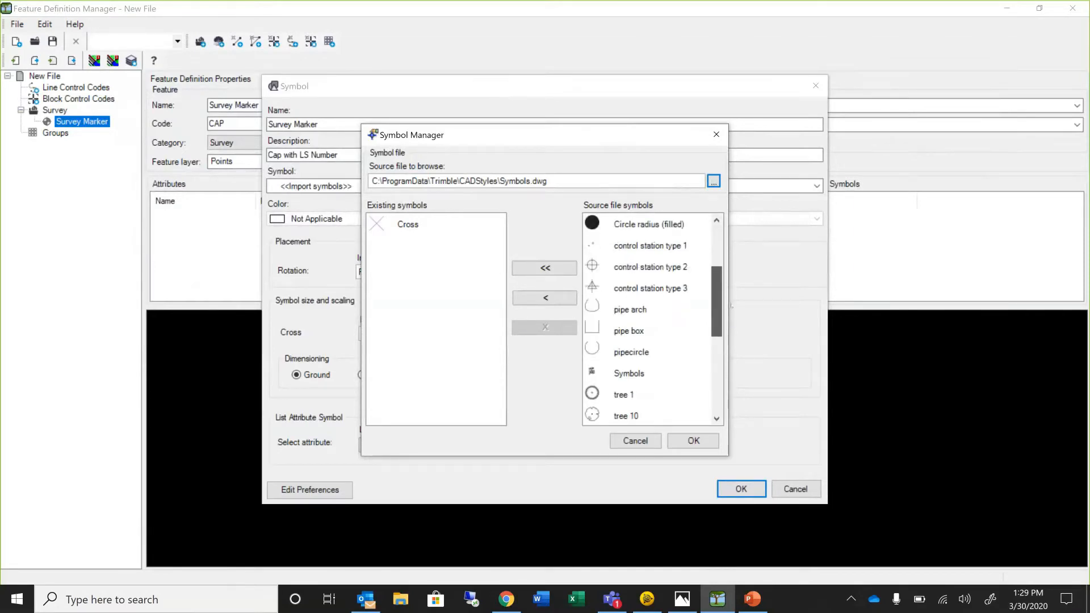
pyautogui.moveTo(732, 307); pyautogui.dragTo(736, 250)
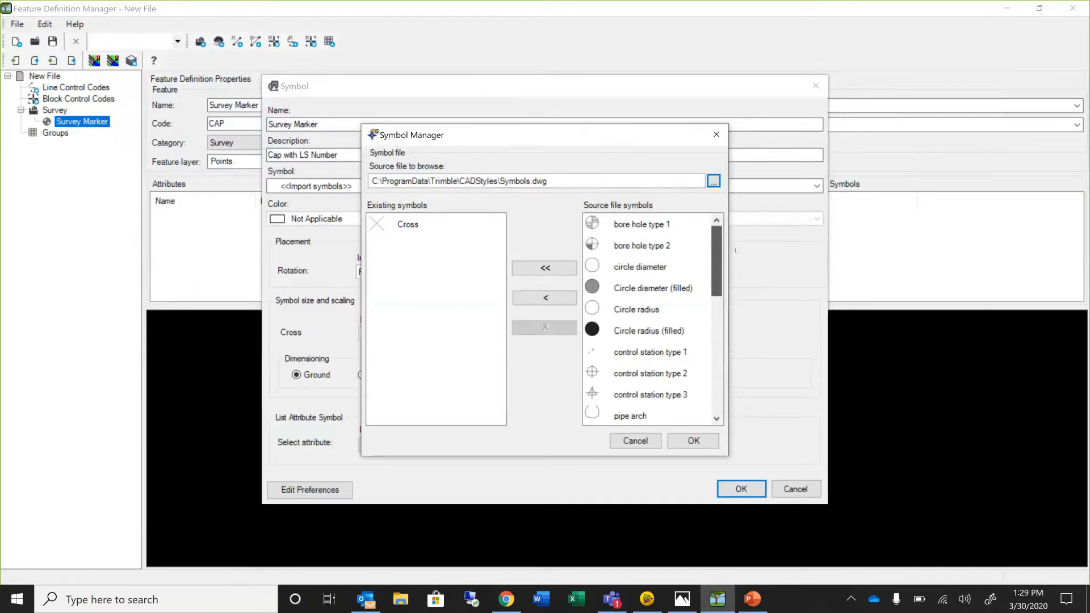
pyautogui.moveTo(736, 251); pyautogui.dragTo(734, 265)
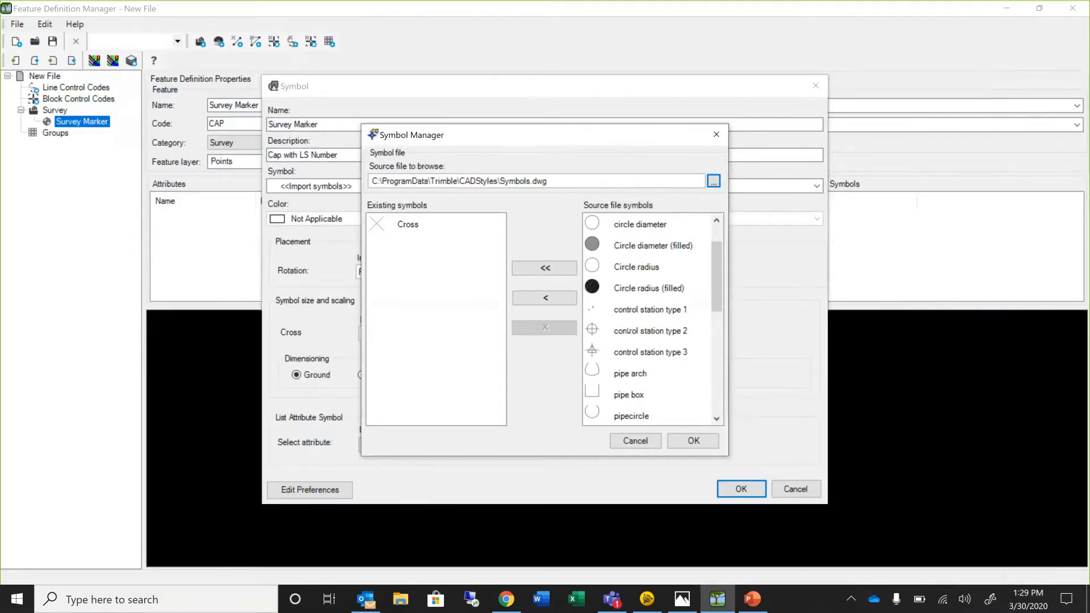
pyautogui.click(631, 330)
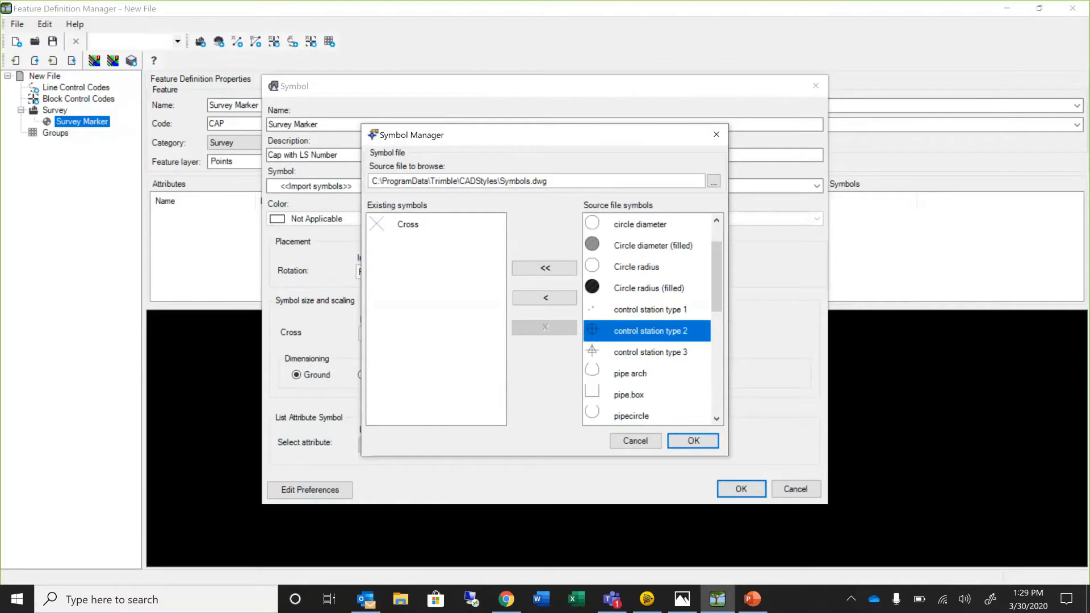
pyautogui.click(680, 442)
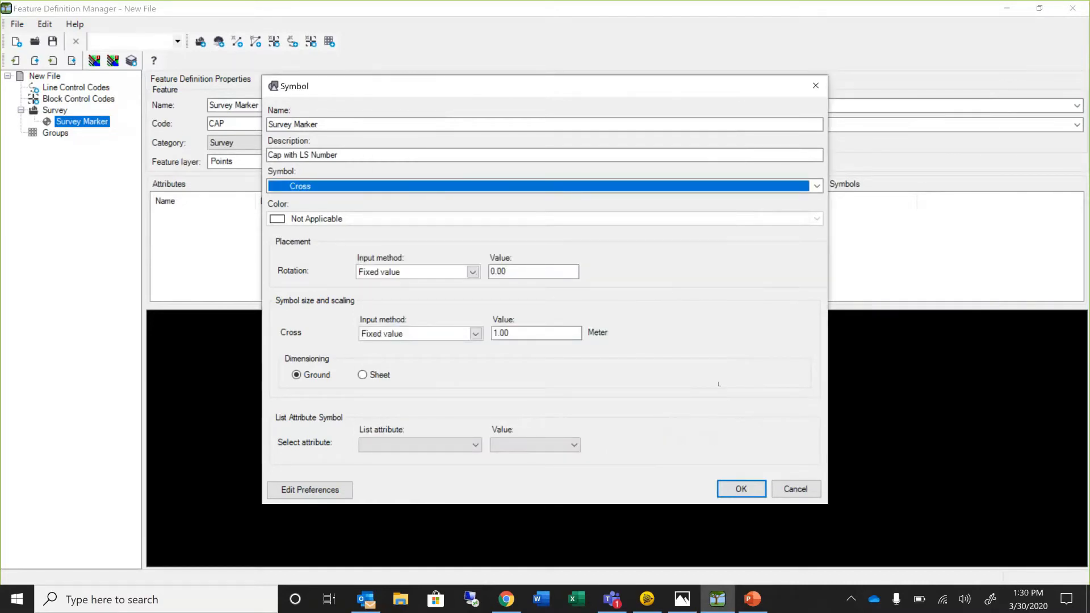
# - Choose to import symbols for the Survey Marker again and load Symbols.dwg from the CADStyles folder as the AutoCAD source file
pyautogui.click(817, 186)
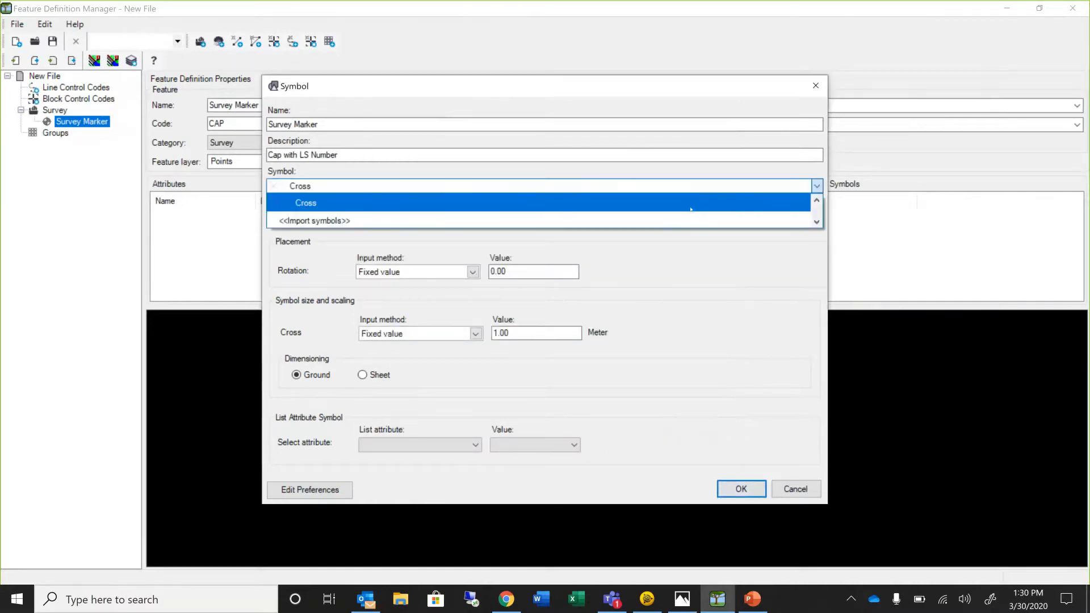
pyautogui.click(363, 221)
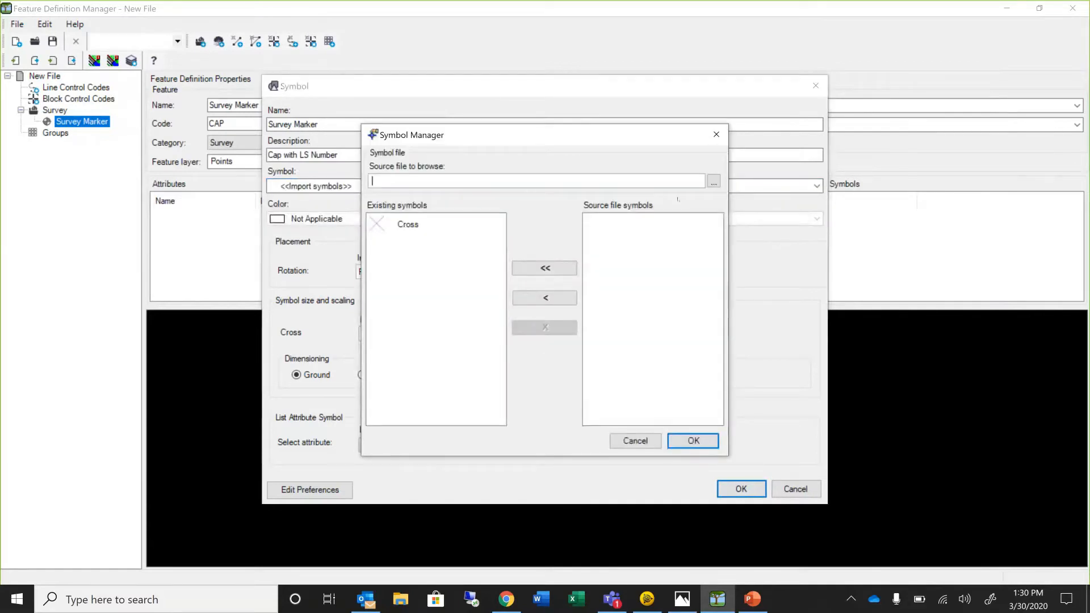
pyautogui.click(714, 181)
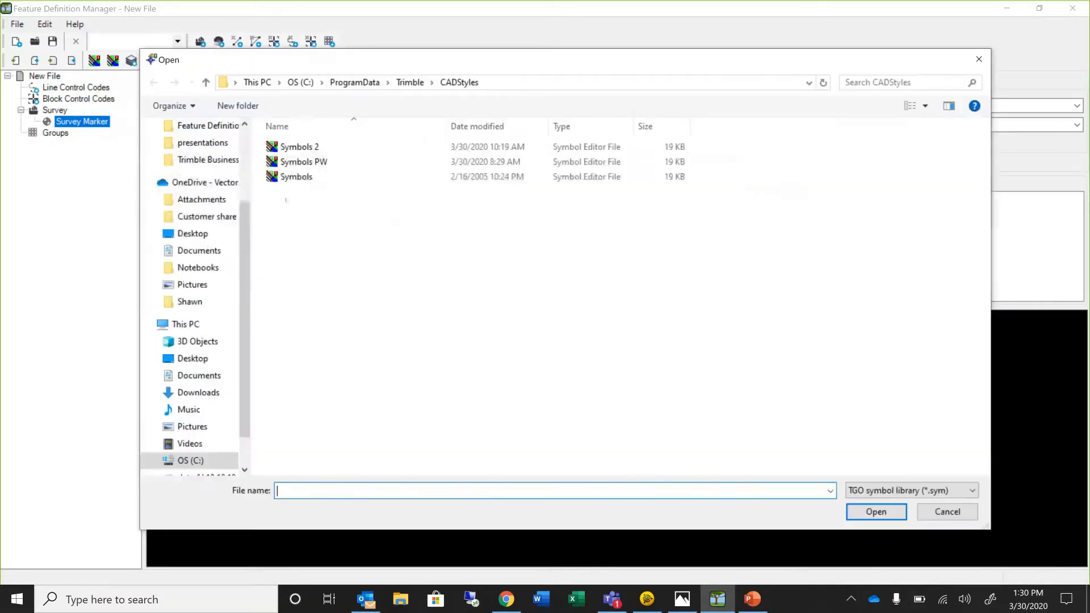
pyautogui.click(962, 490)
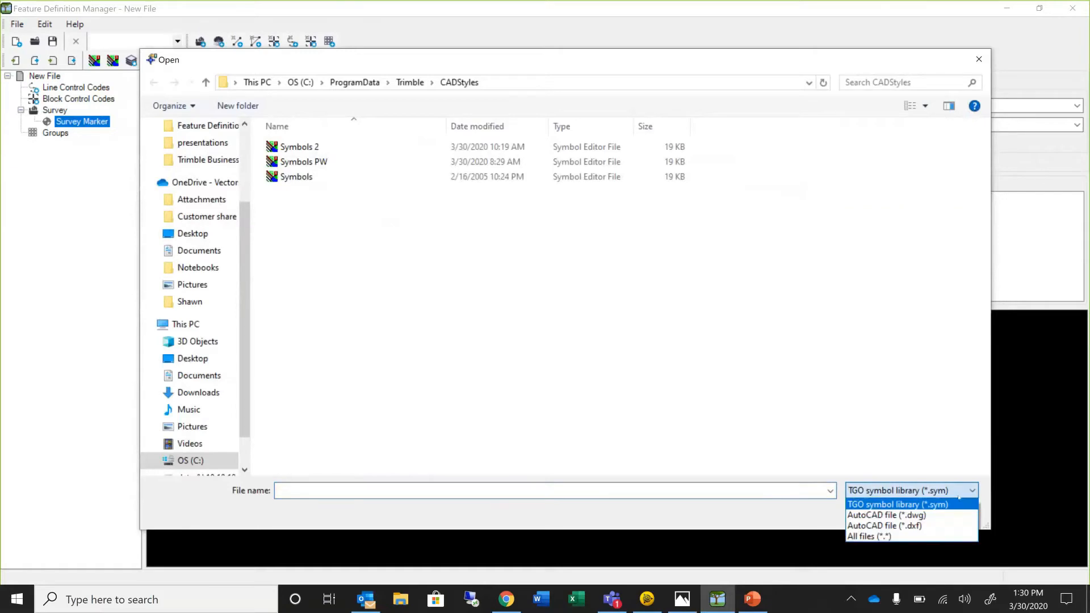
pyautogui.click(886, 515)
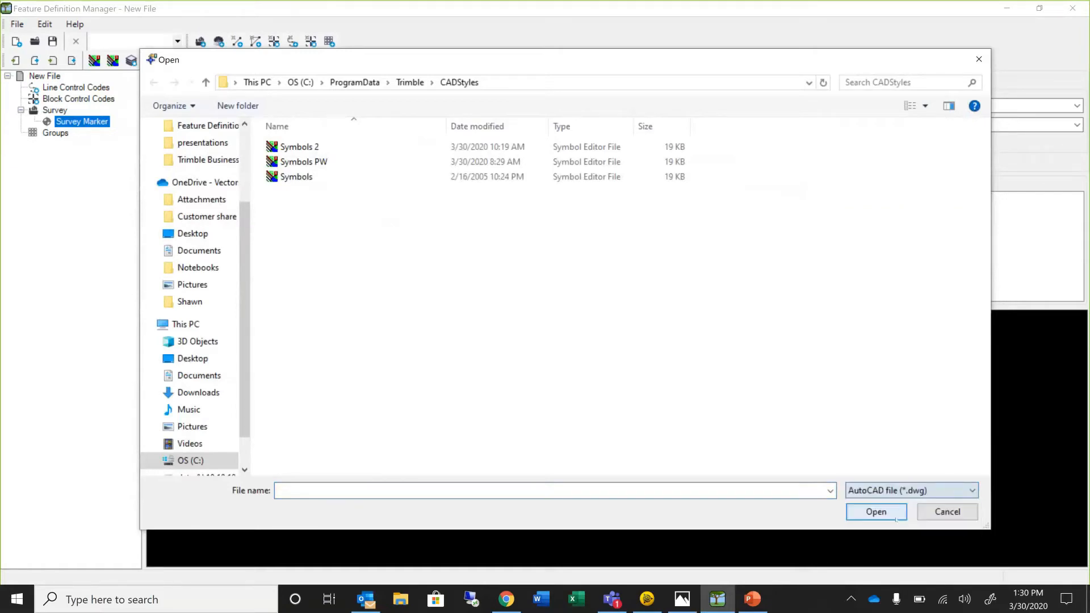
pyautogui.click(322, 163)
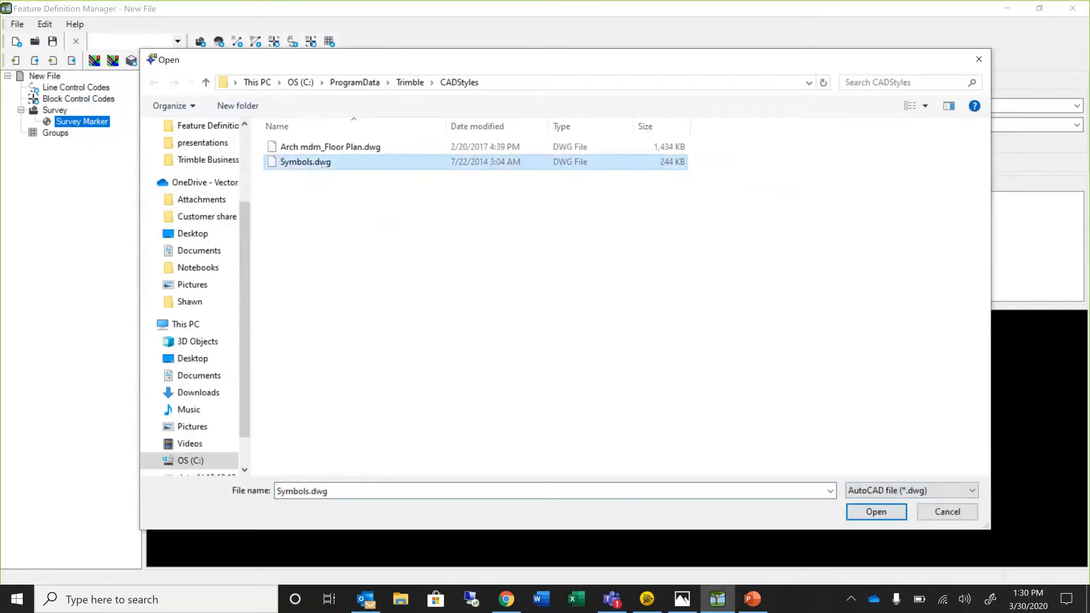
pyautogui.click(904, 513)
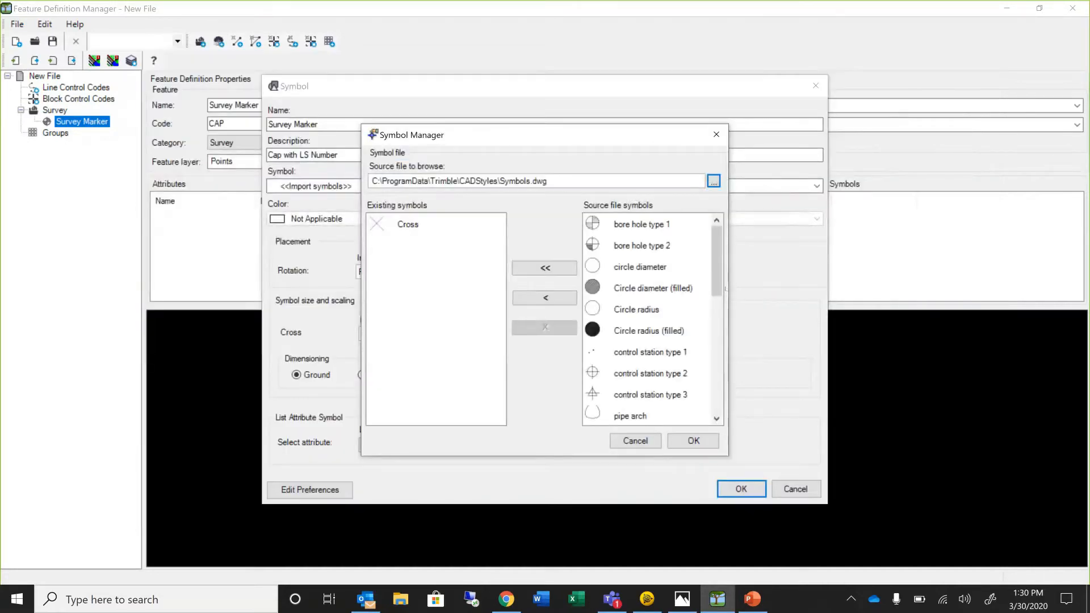
# - Copy only the control station type 2 symbol from the source file into the existing symbols and accept the import
pyautogui.click(667, 372)
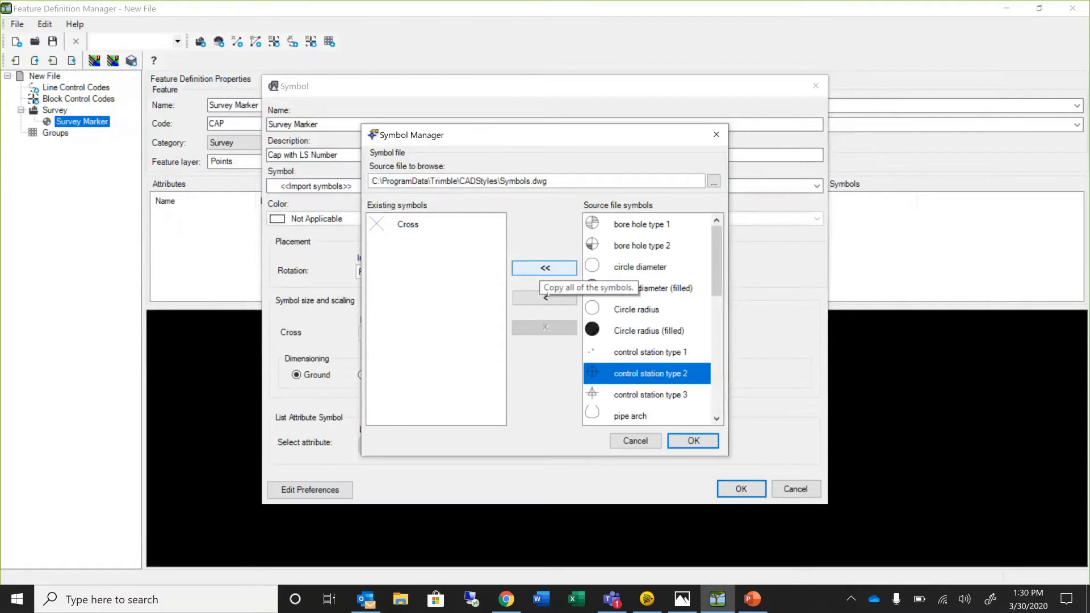
pyautogui.click(548, 299)
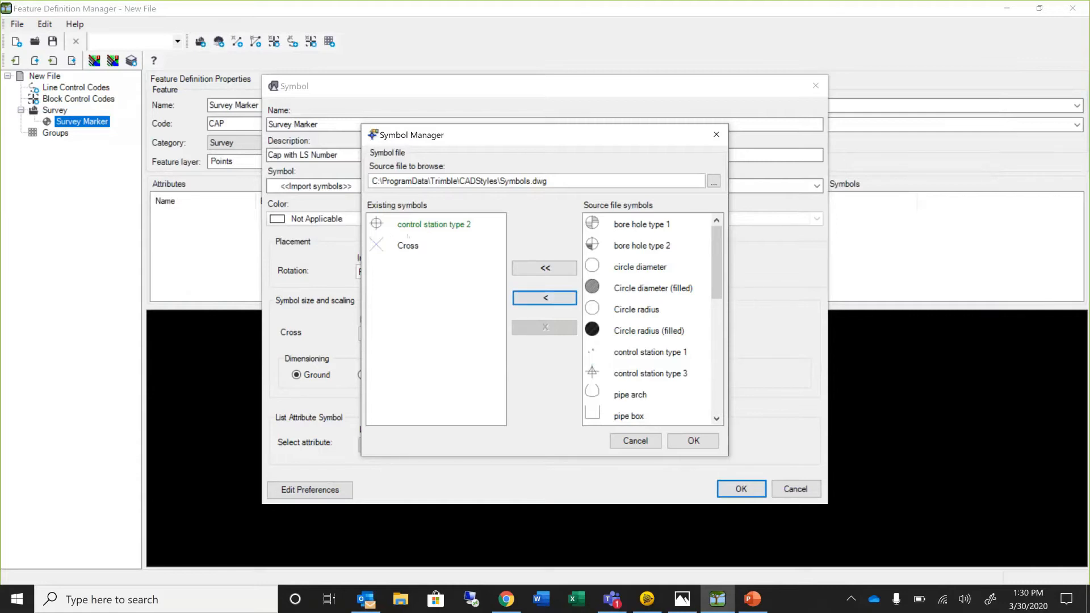
pyautogui.click(693, 441)
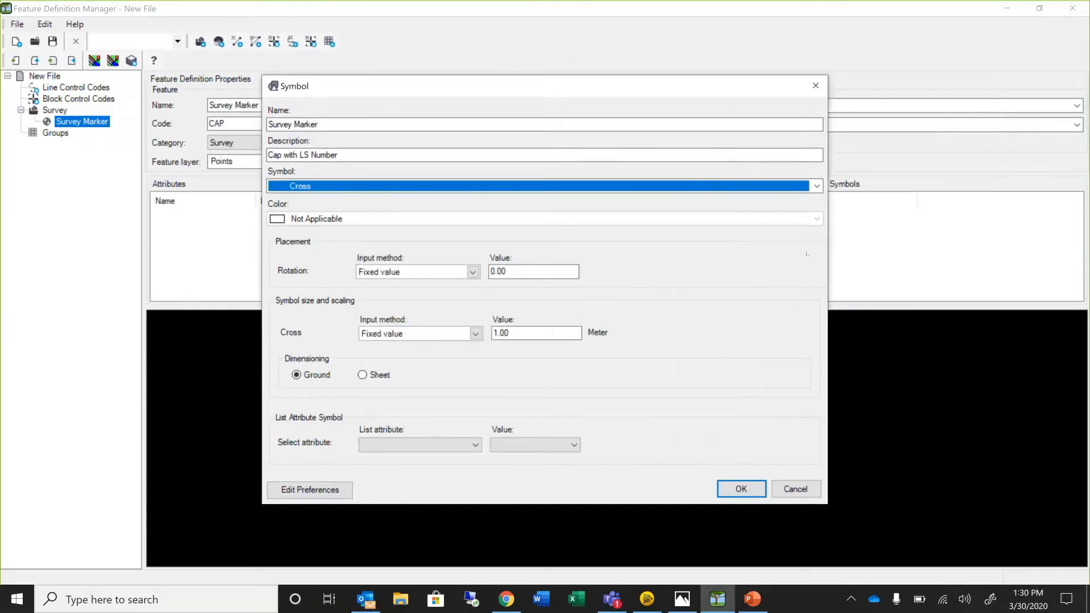
# - Assign the control station type 2 symbol to the Survey Marker and set its color to Magenta
pyautogui.click(817, 186)
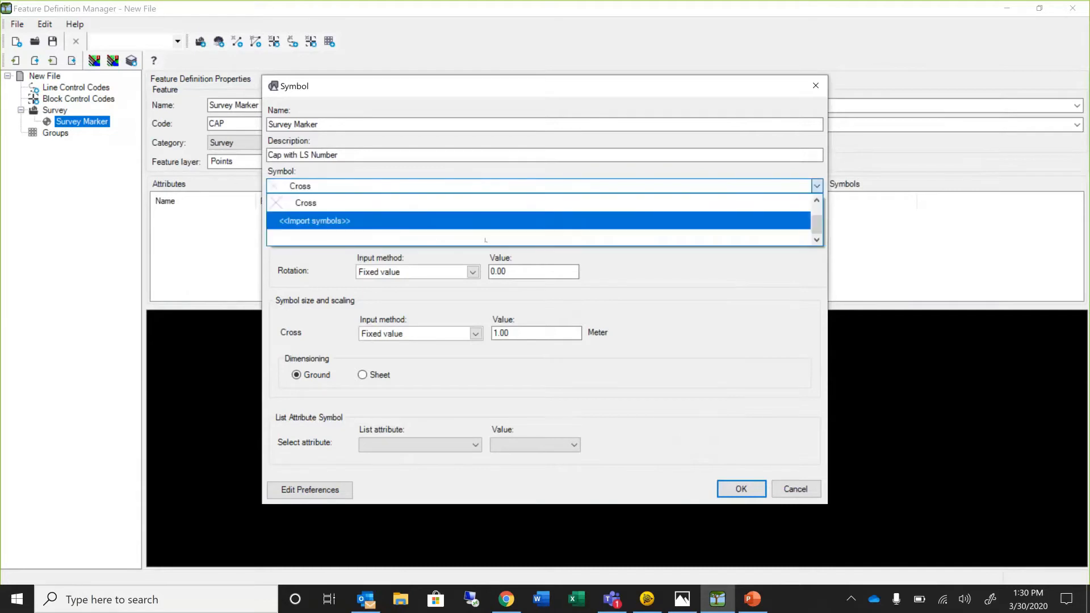
pyautogui.scroll(1, 543, 215)
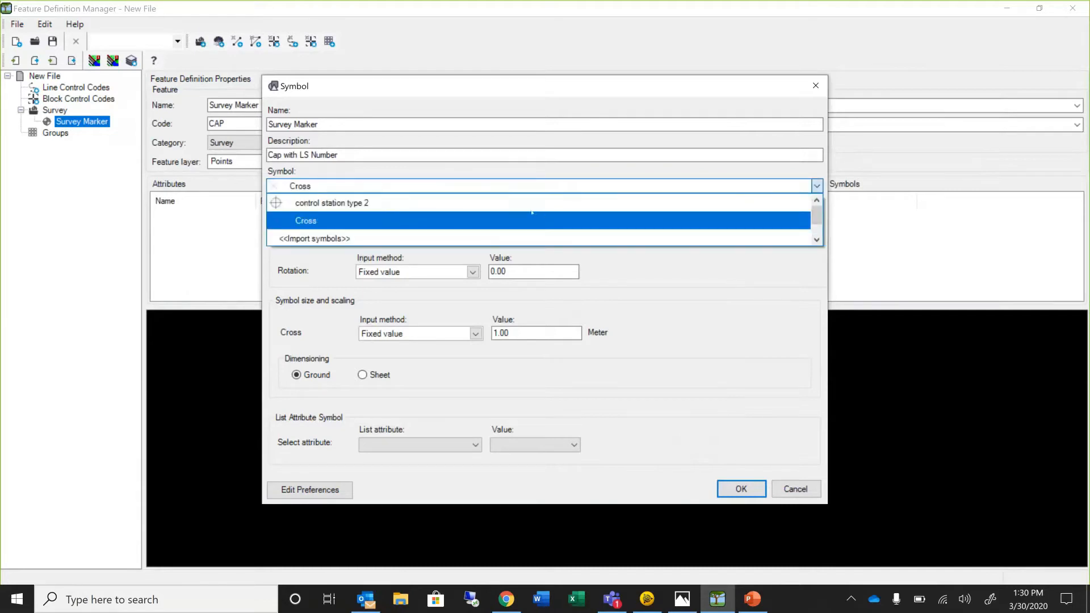
pyautogui.click(531, 208)
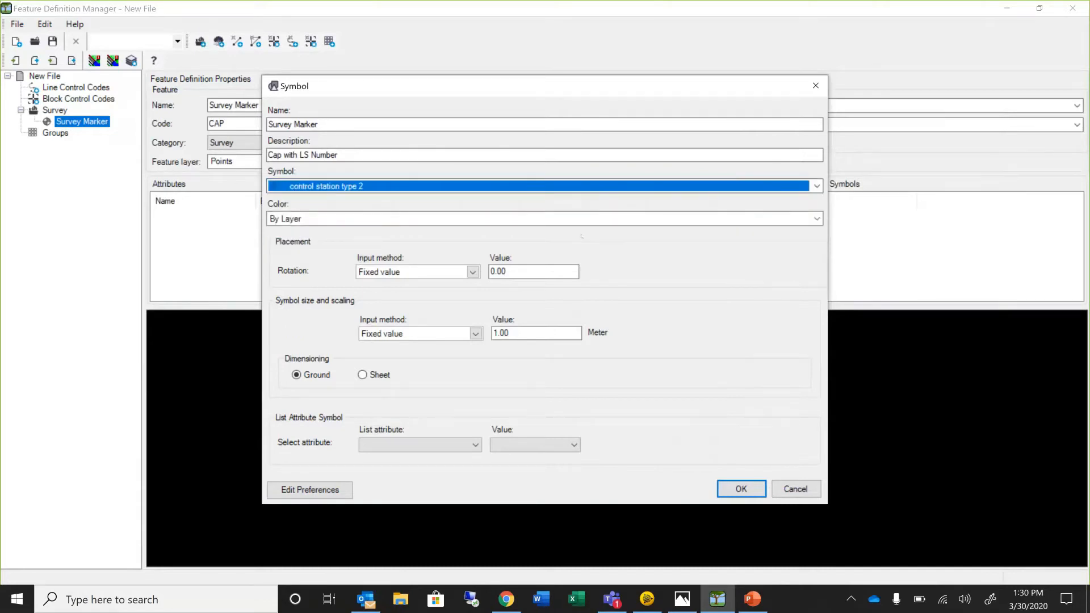
pyautogui.click(814, 219)
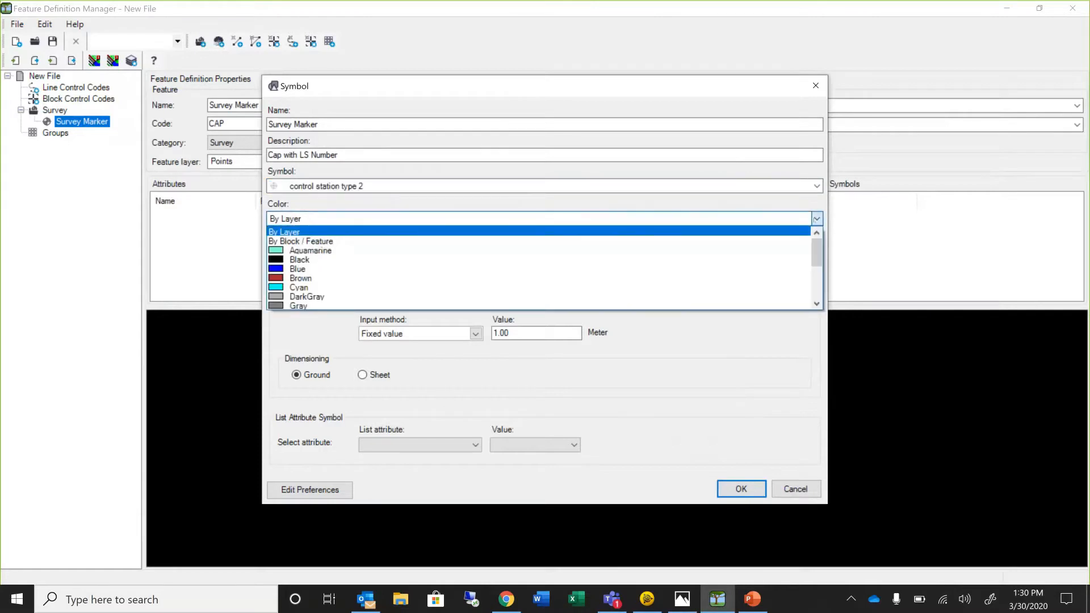
pyautogui.scroll(-1, 795, 252)
pyautogui.scroll(-1, 796, 252)
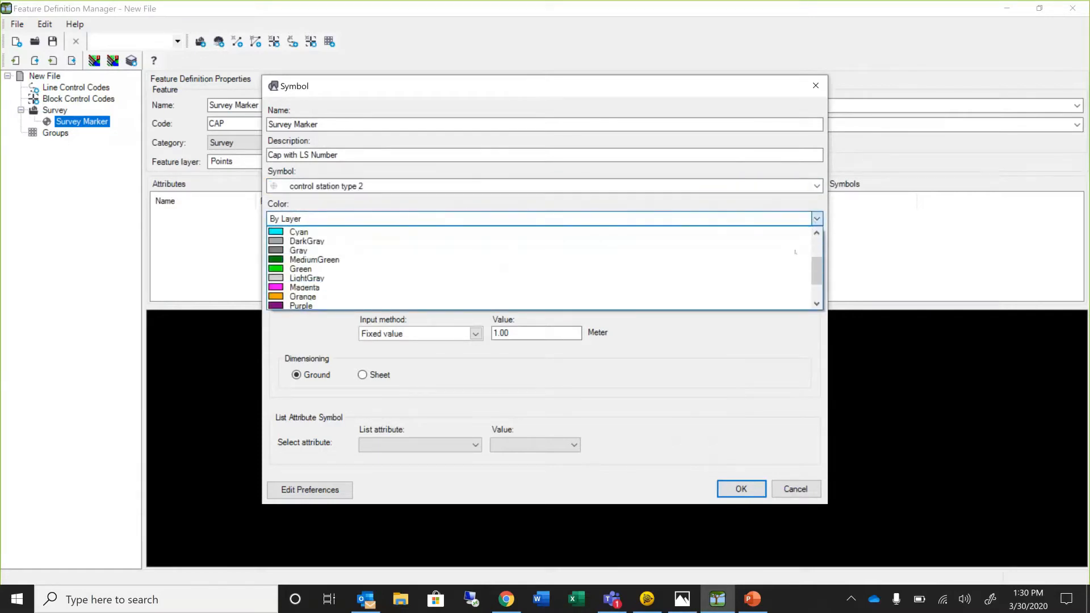
pyautogui.click(717, 287)
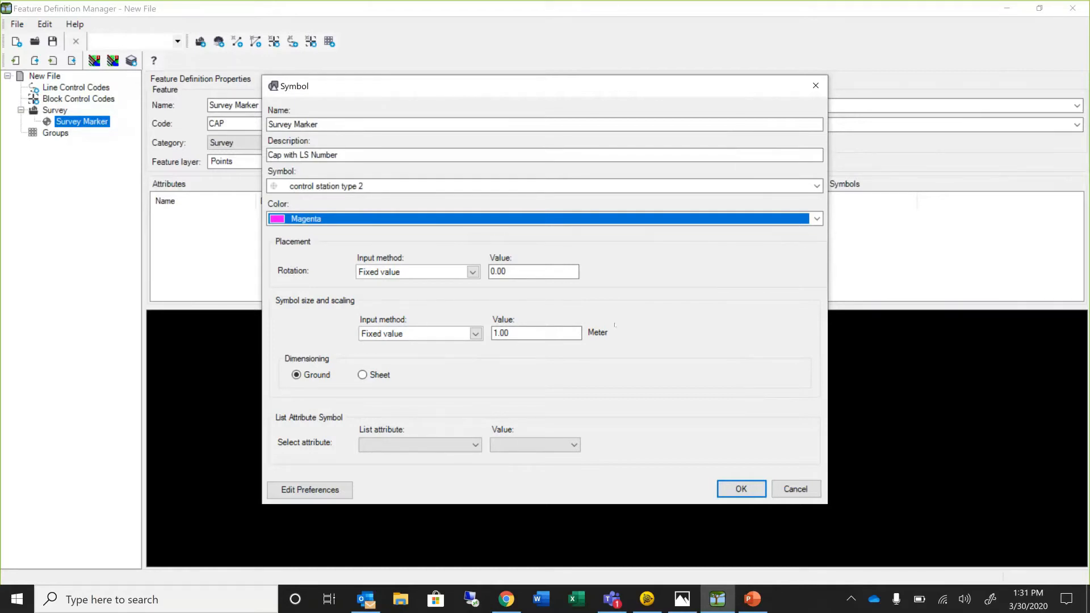
# - Set the symbol size to a fixed value of 0.10 meter and accept the Survey Marker symbol
pyautogui.click(531, 334)
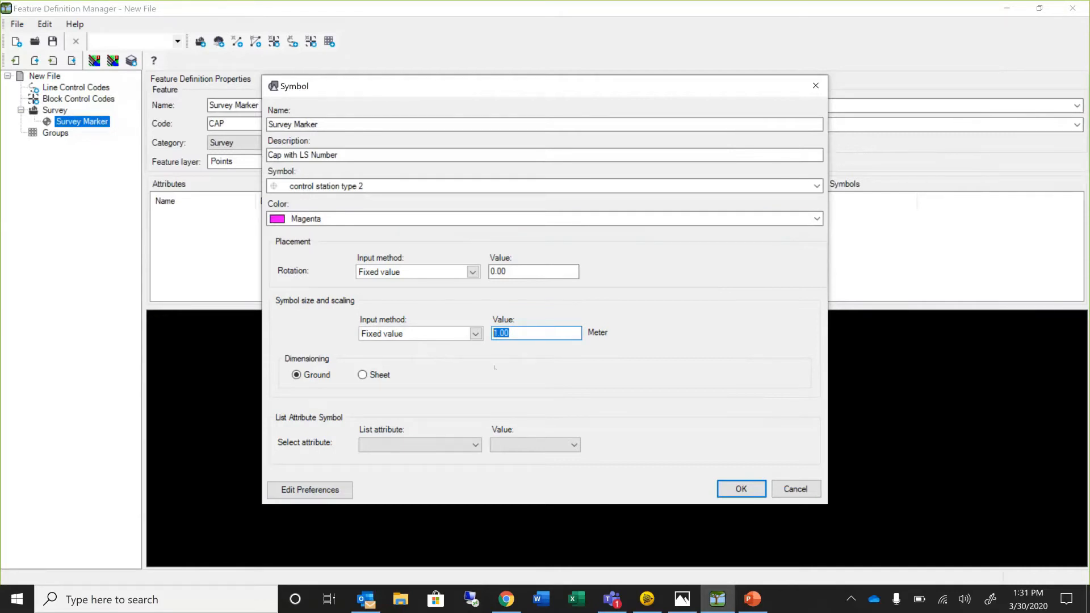
pyautogui.press('BackSpace')
pyautogui.write('.1')
pyautogui.click(449, 334)
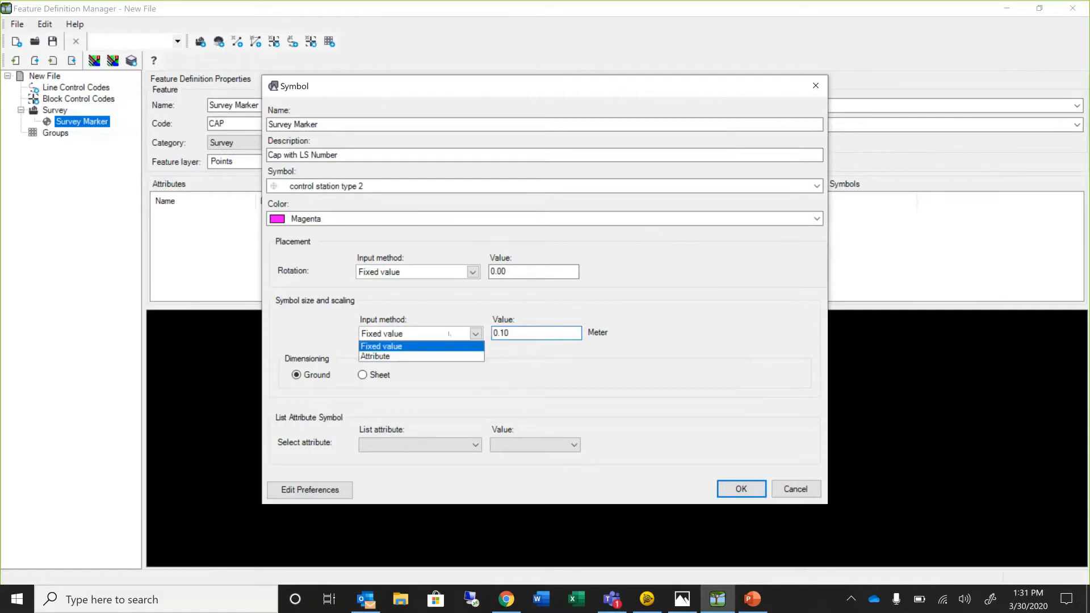
pyautogui.click(525, 367)
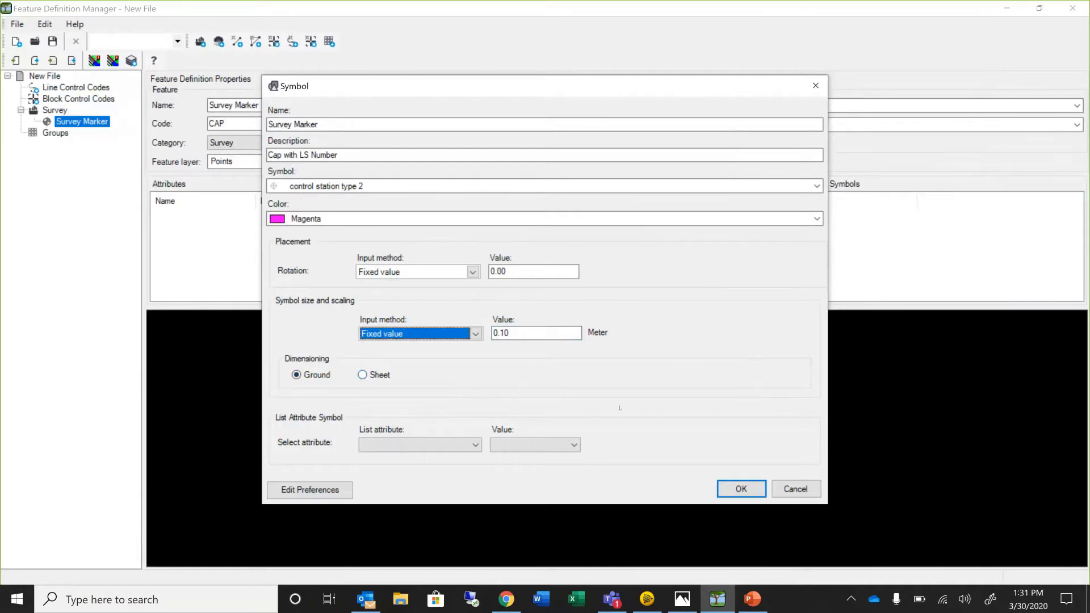
pyautogui.click(753, 489)
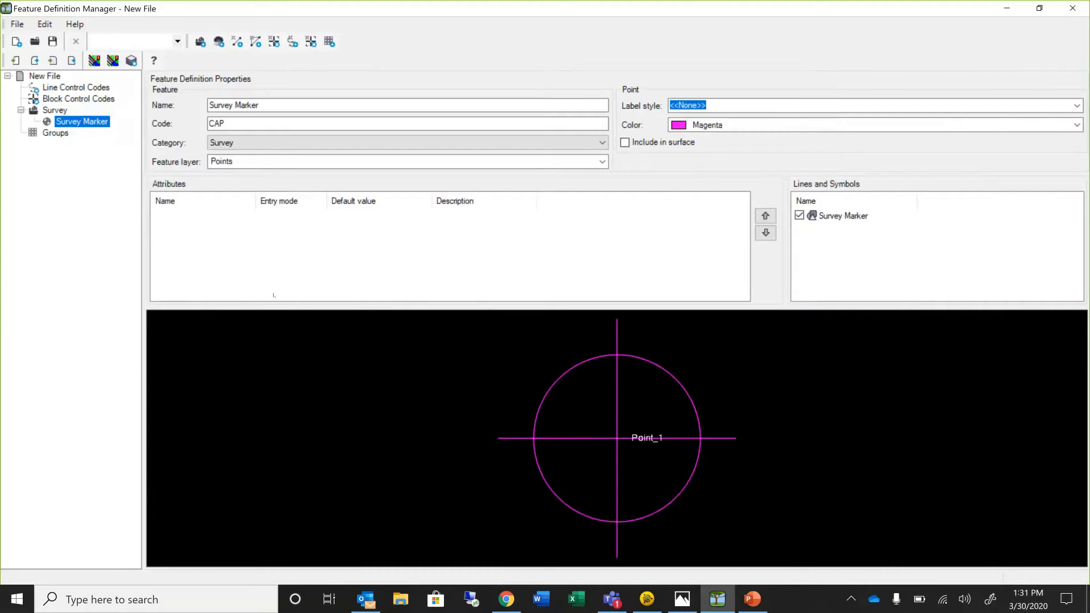
# - Create a point feature definition in the Survey category named Natural Ground, with code GS and the Points feature layer
pyautogui.click(55, 111)
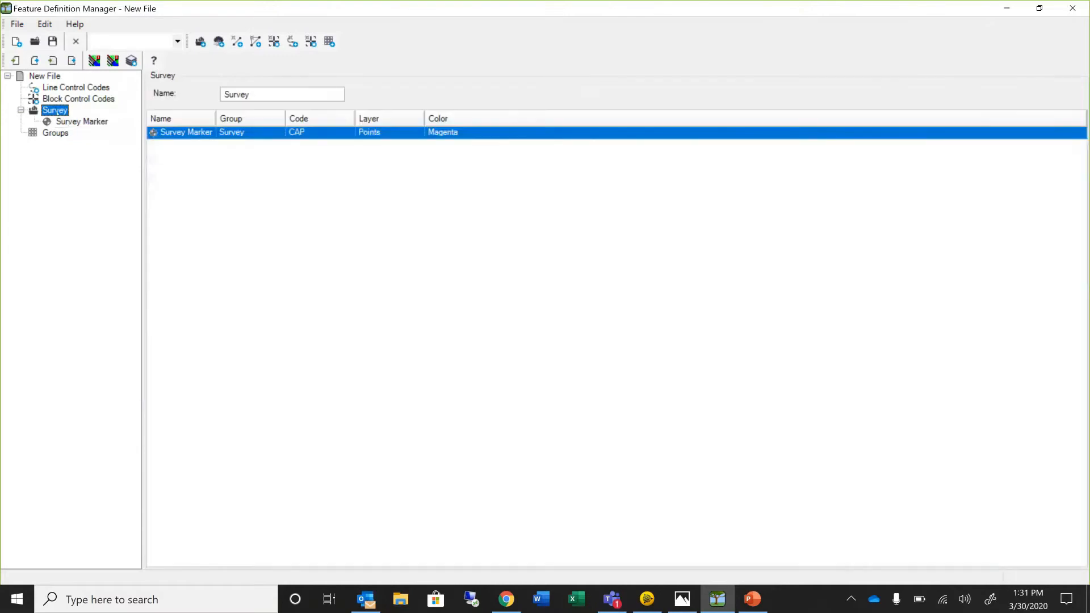
pyautogui.rightClick(55, 111)
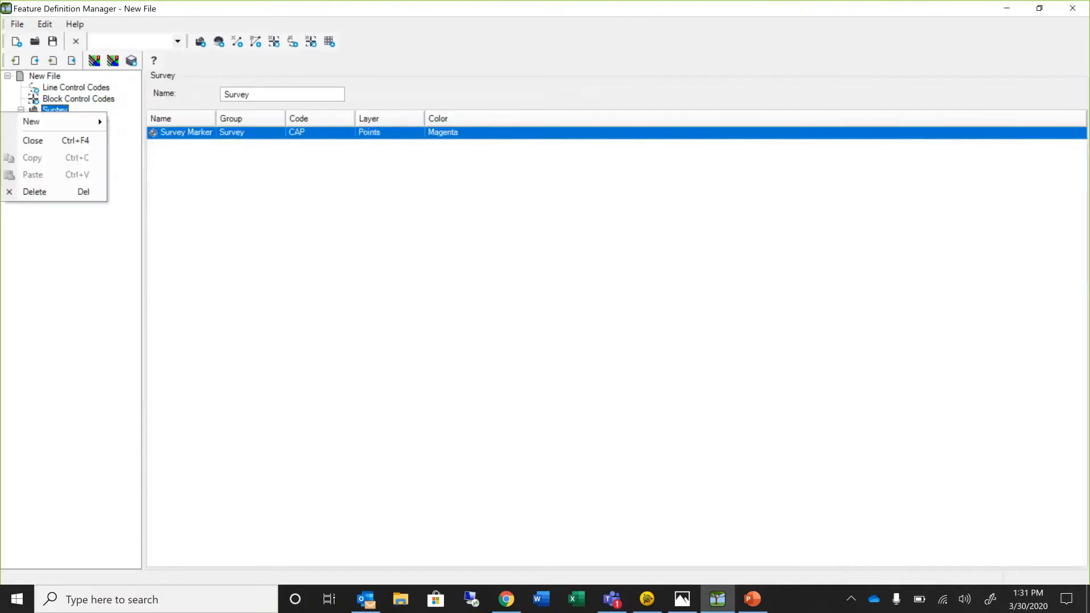
pyautogui.moveTo(59, 121)
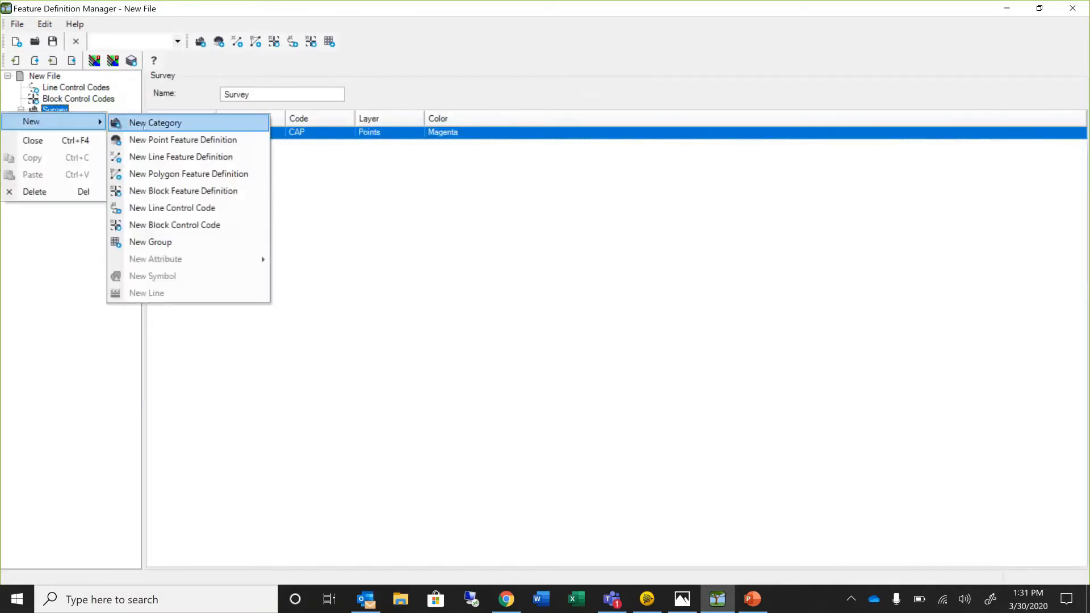
pyautogui.click(155, 140)
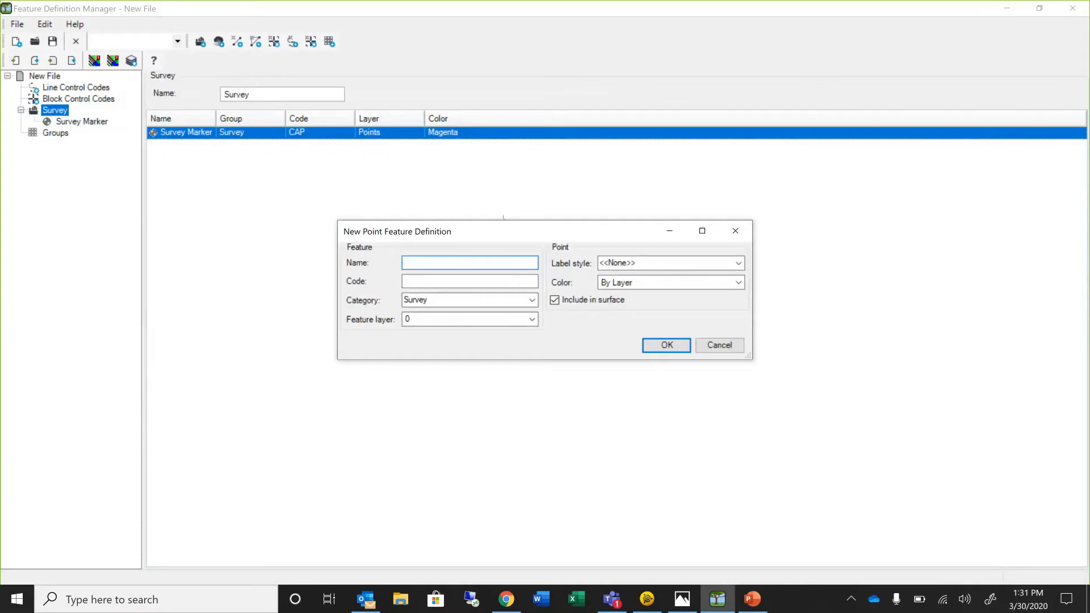
pyautogui.write('Natural Ground')
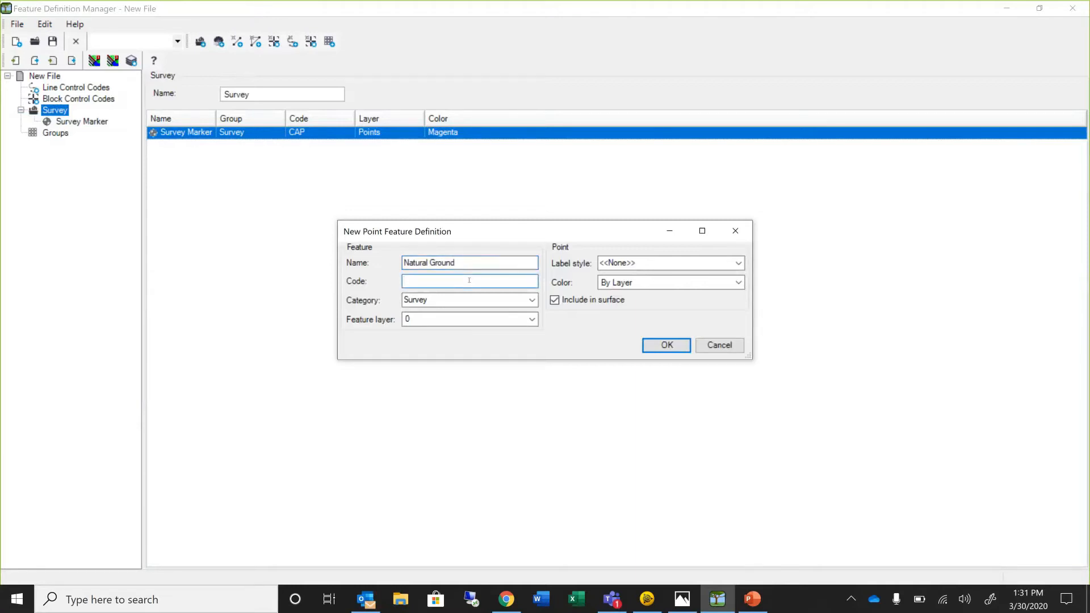
pyautogui.write('GS')
pyautogui.click(532, 320)
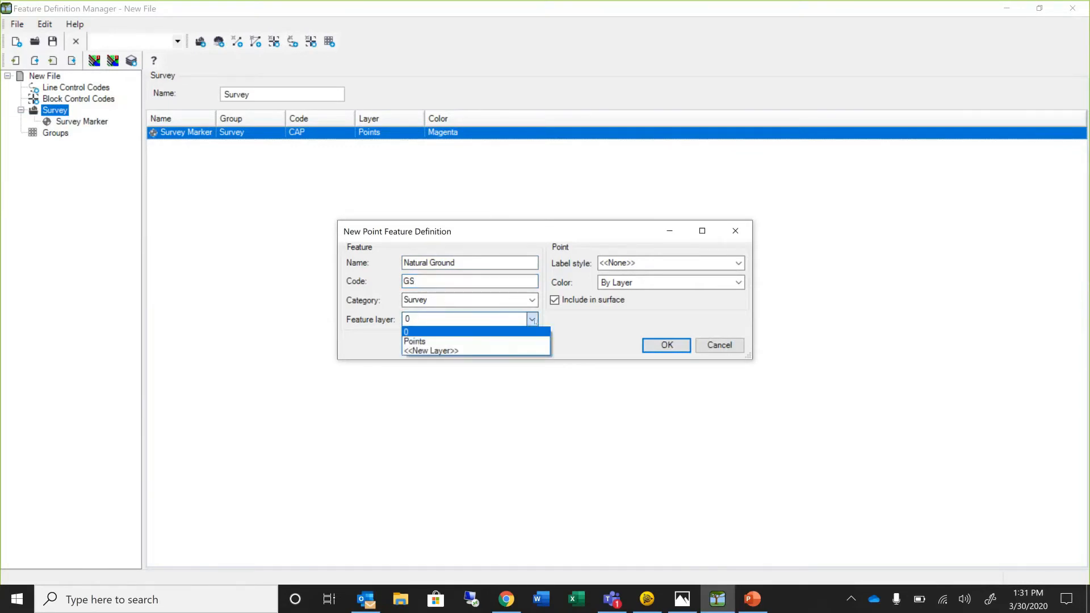
pyautogui.click(525, 340)
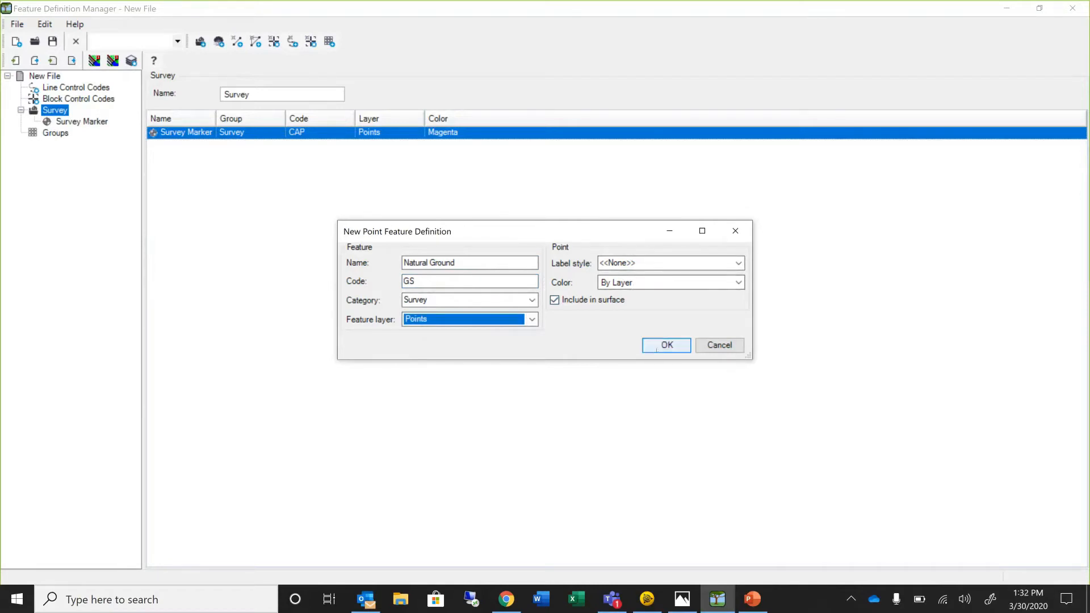
pyautogui.click(657, 350)
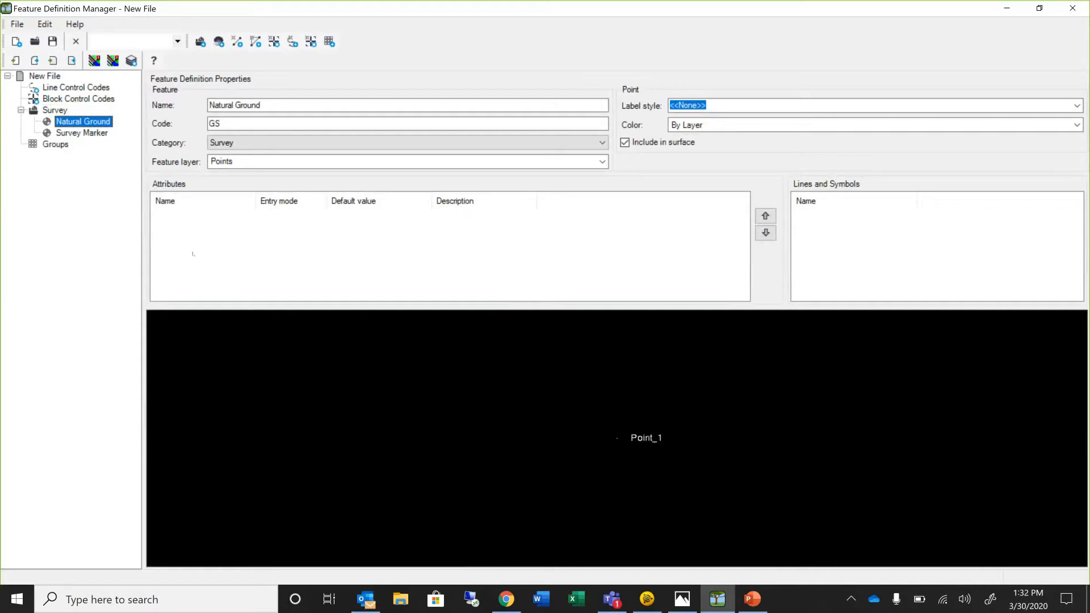
# - Start a new point feature definition in the Survey category, named Drone Target with code Drone
pyautogui.click(61, 112)
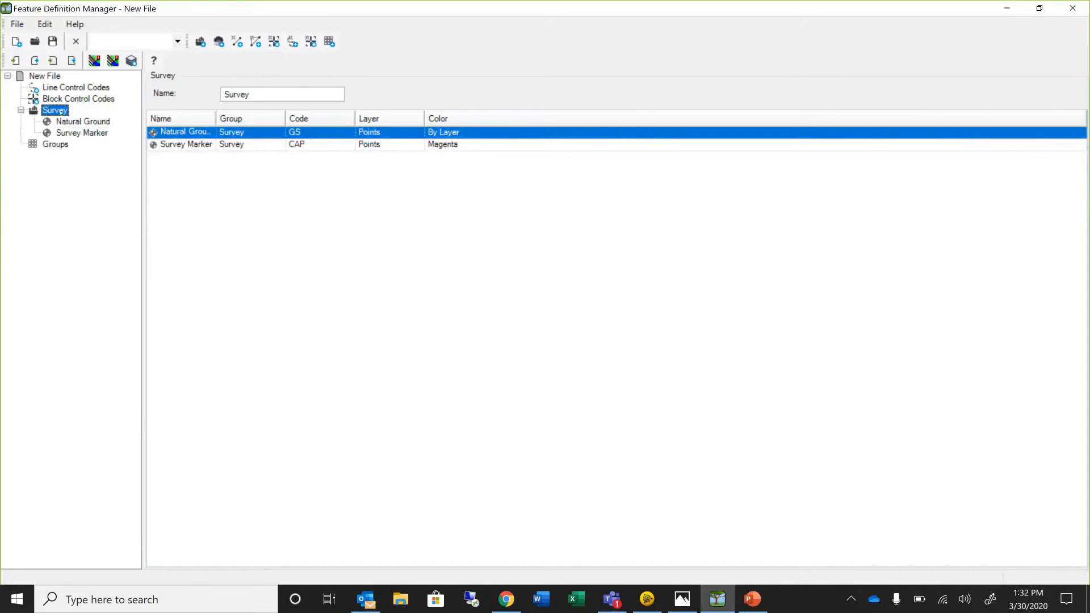
pyautogui.rightClick(60, 112)
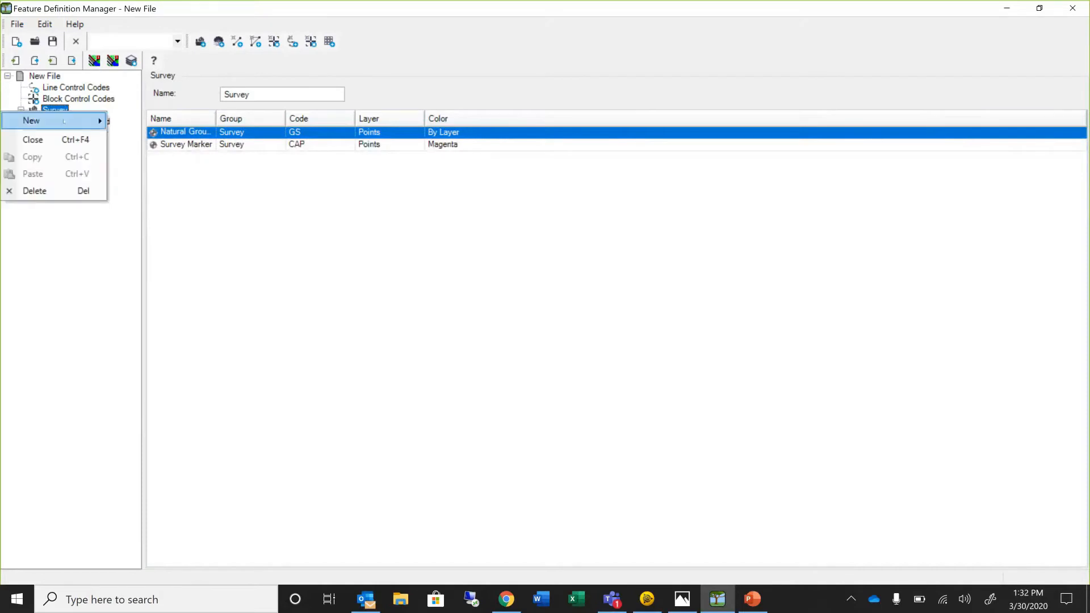
pyautogui.moveTo(64, 121)
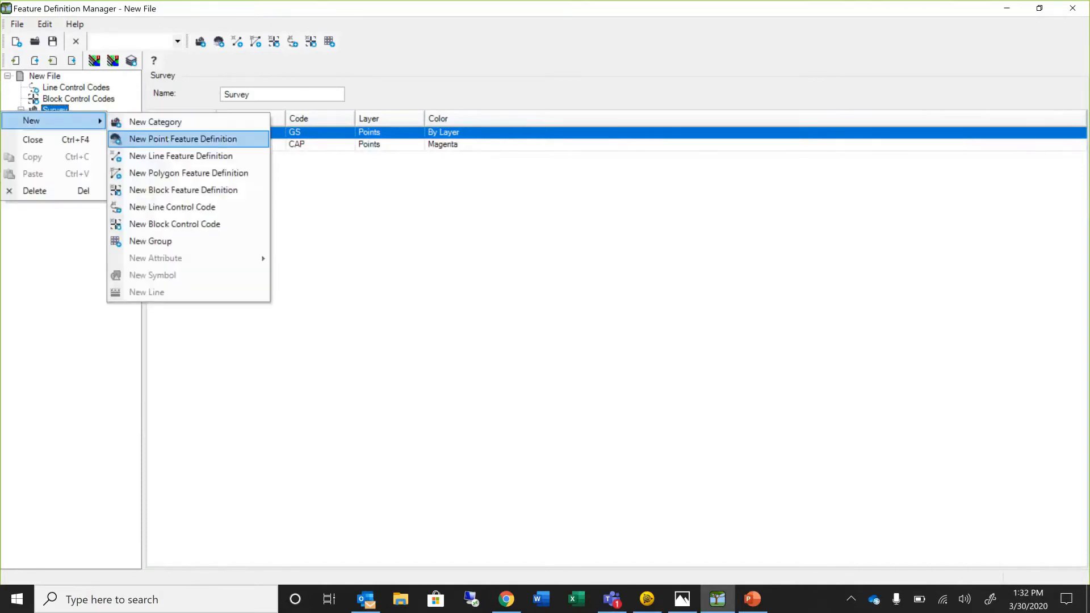
pyautogui.click(167, 139)
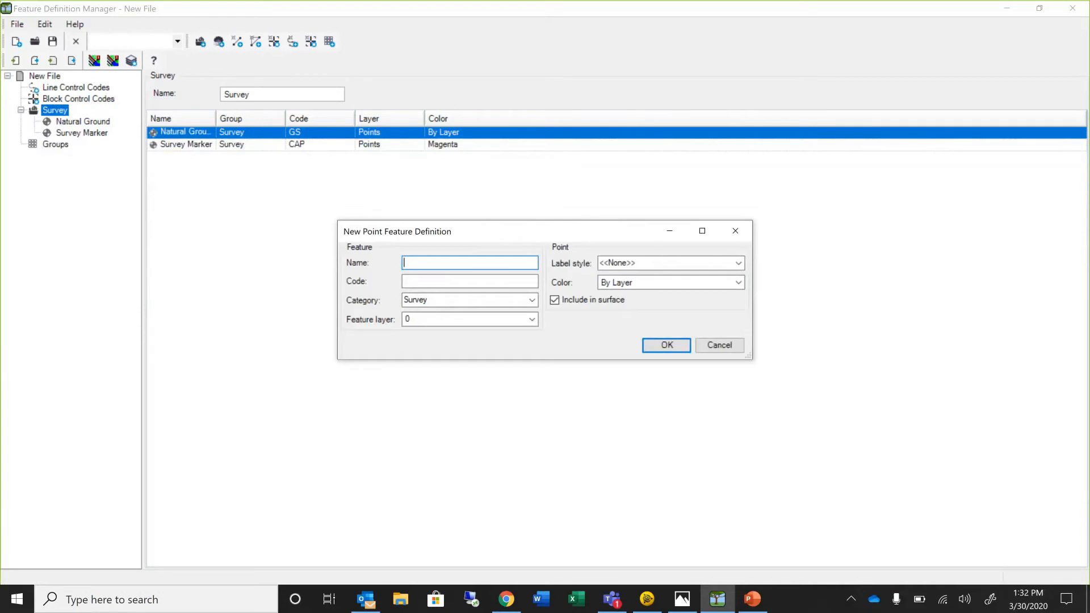
pyautogui.write('Drone Targer')
pyautogui.press('BackSpace')
pyautogui.write('t')
pyautogui.click(480, 283)
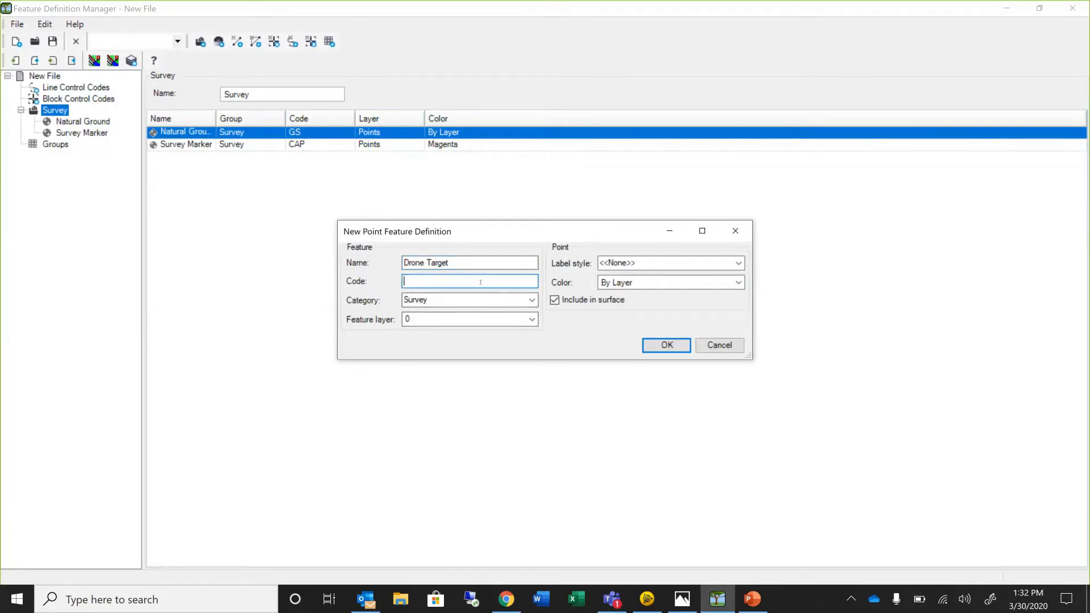
pyautogui.write('D')
pyautogui.press('BackSpace')
pyautogui.write('Drone')
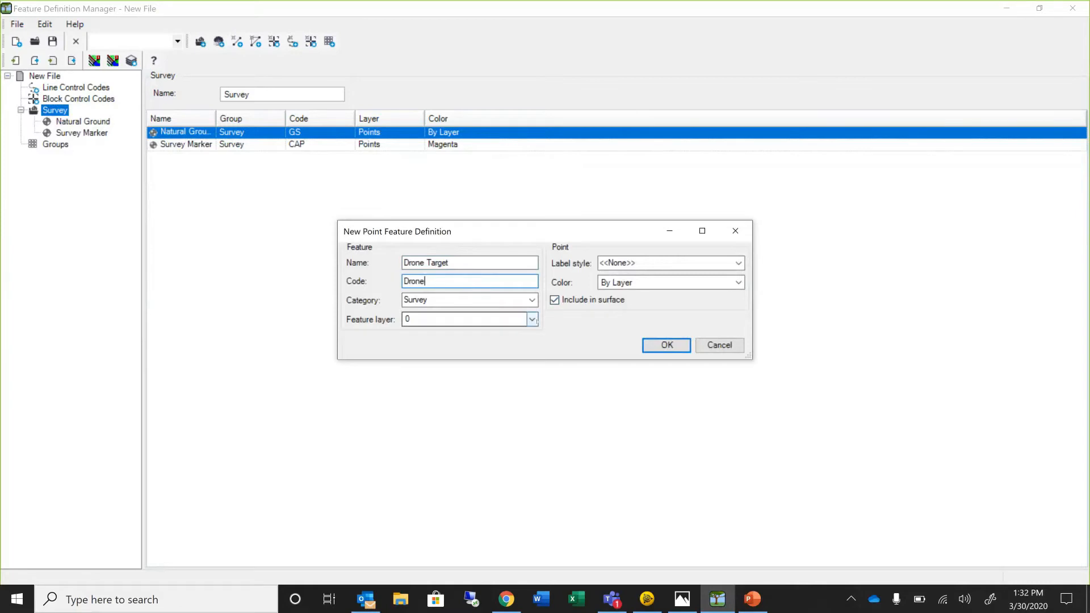
# - Create a new layer named photo and use it as the feature layer for Drone Target
pyautogui.click(533, 320)
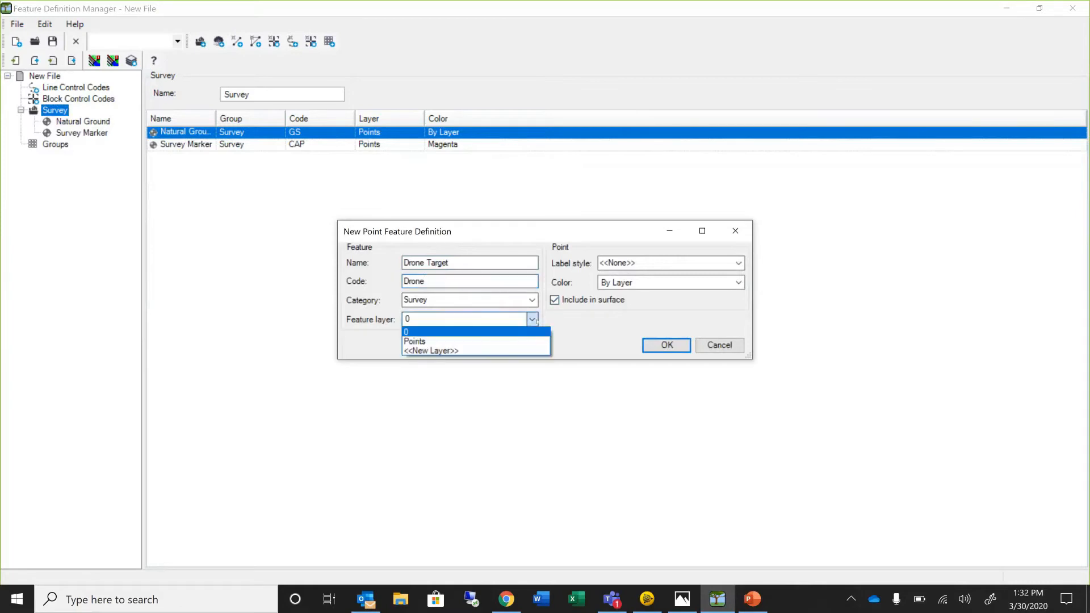
pyautogui.click(461, 351)
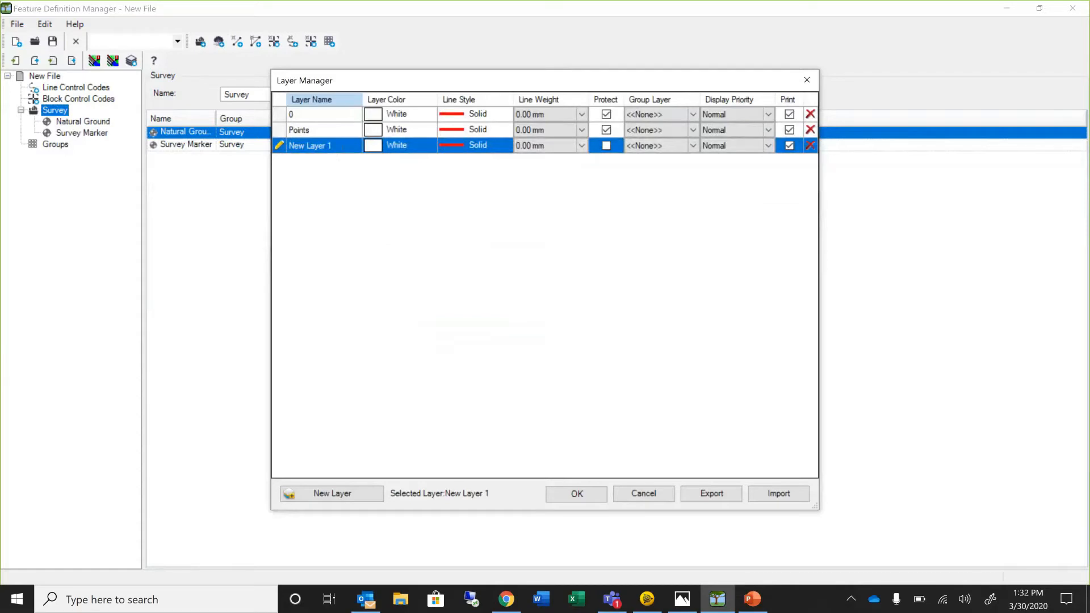
pyautogui.press('BackSpace')
pyautogui.press('BackSpace')
pyautogui.press('BackSpace')
pyautogui.press('BackSpace')
pyautogui.press('BackSpace')
pyautogui.press('BackSpace')
pyautogui.press('BackSpace')
pyautogui.press('BackSpace')
pyautogui.write('pho')
pyautogui.click(591, 497)
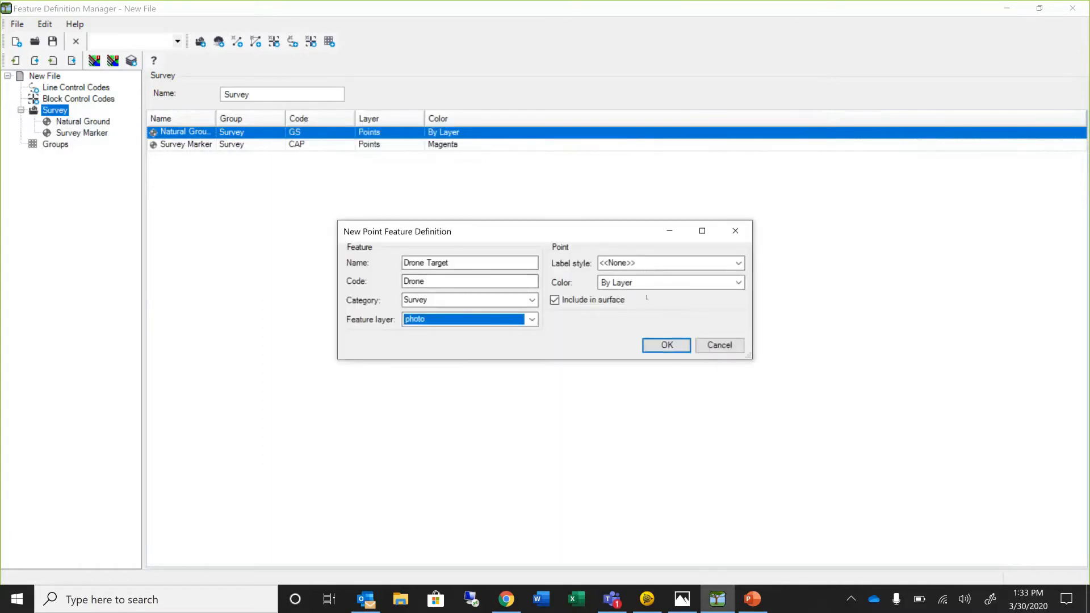
# - Set the Drone Target point color to Yellow and accept the new feature definition
pyautogui.click(739, 283)
pyautogui.scroll(-5, 670, 333)
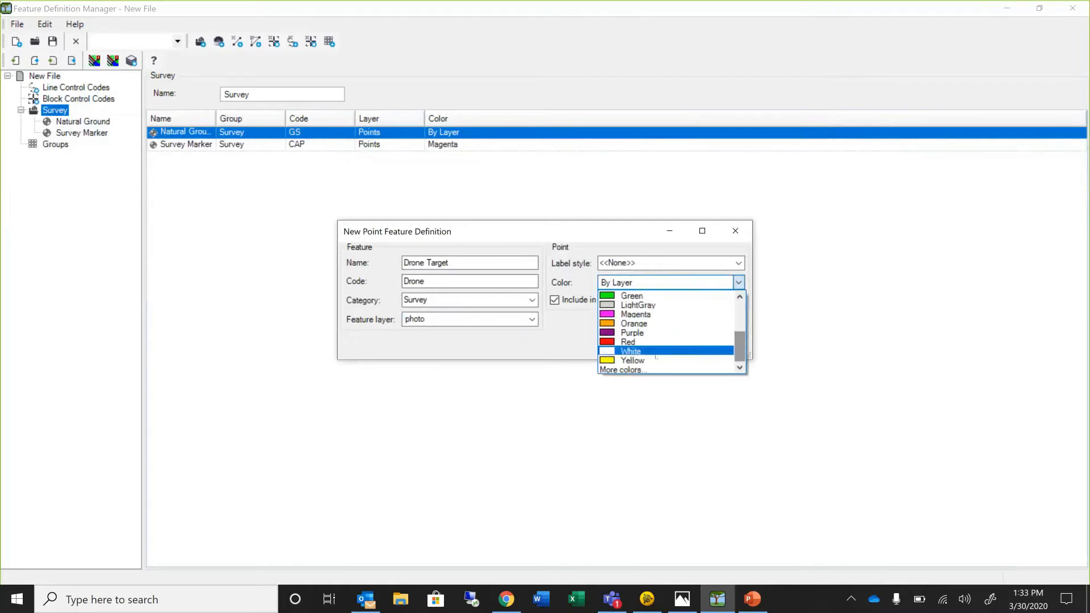
pyautogui.click(610, 361)
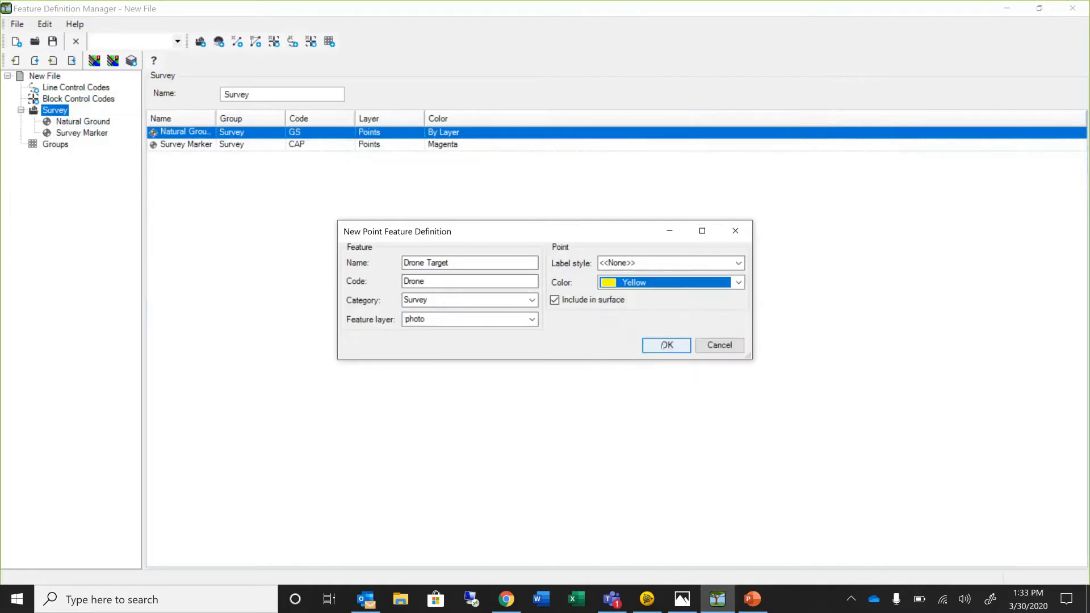
pyautogui.click(662, 346)
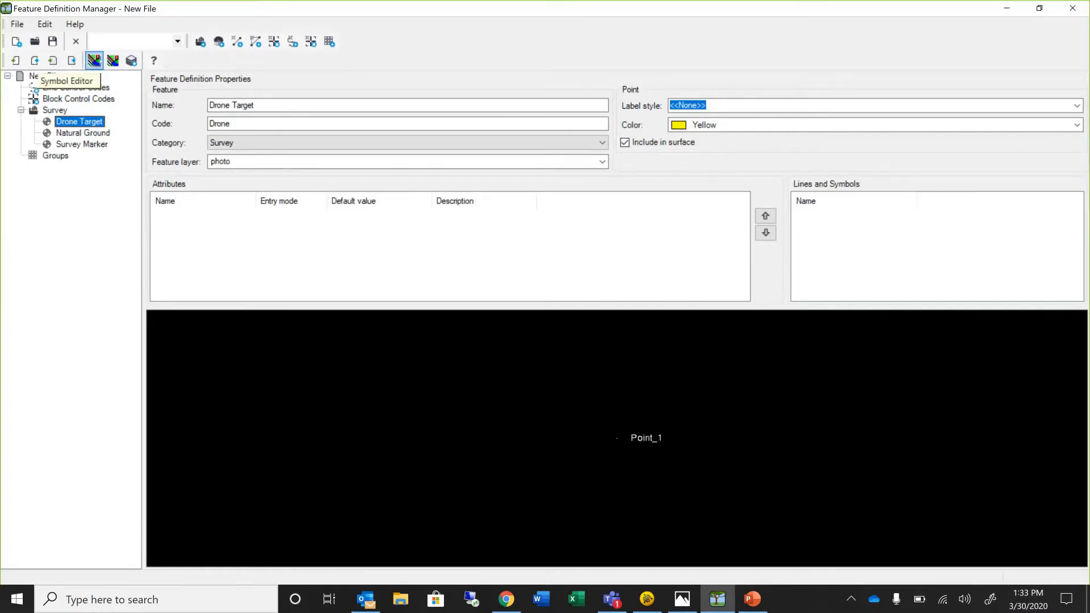
# - Open the Symbol Editor and add a new symbol named Drone Target to the library
pyautogui.click(94, 60)
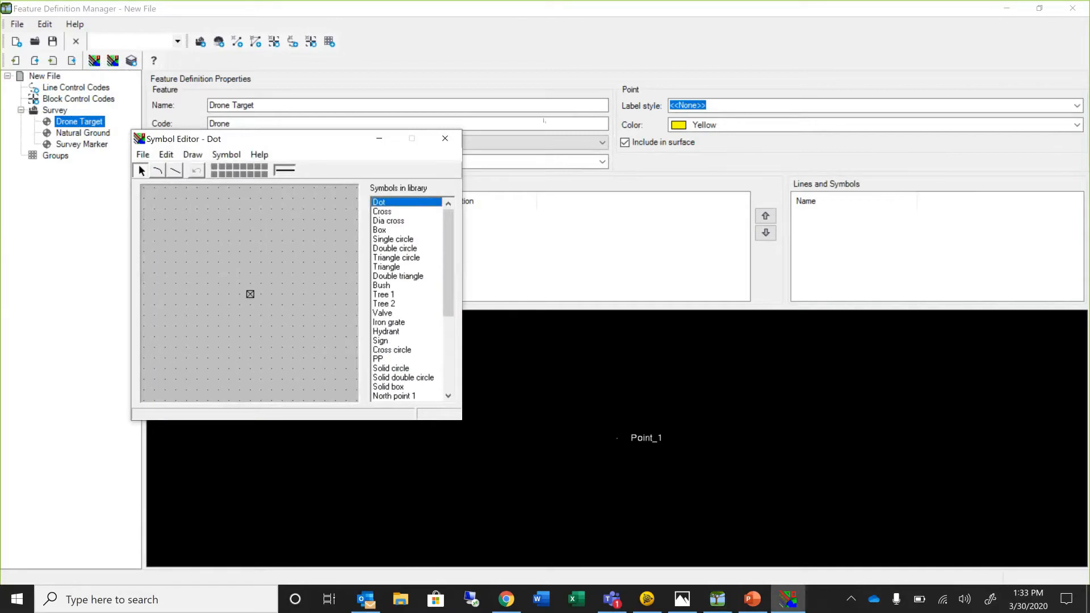
pyautogui.moveTo(238, 138); pyautogui.dragTo(471, 113)
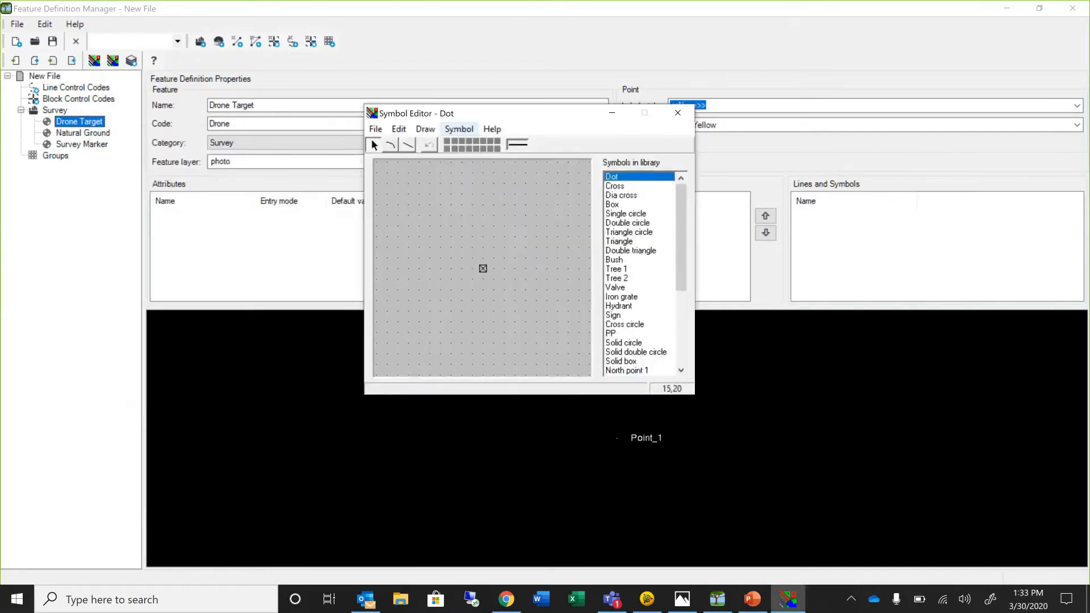
pyautogui.click(459, 129)
pyautogui.click(471, 146)
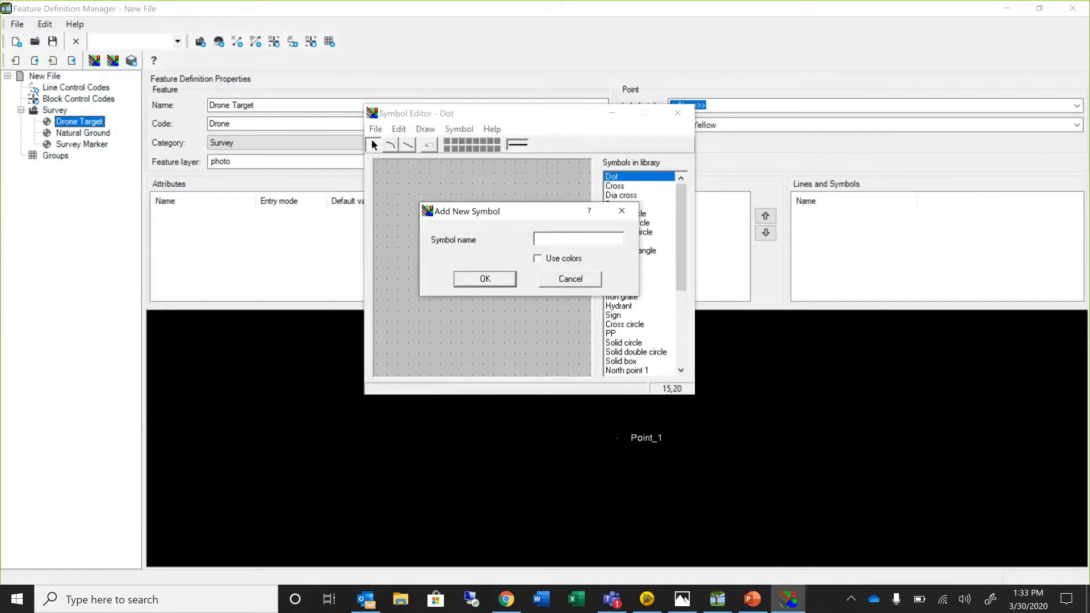
pyautogui.write('Drone Target')
pyautogui.click(486, 279)
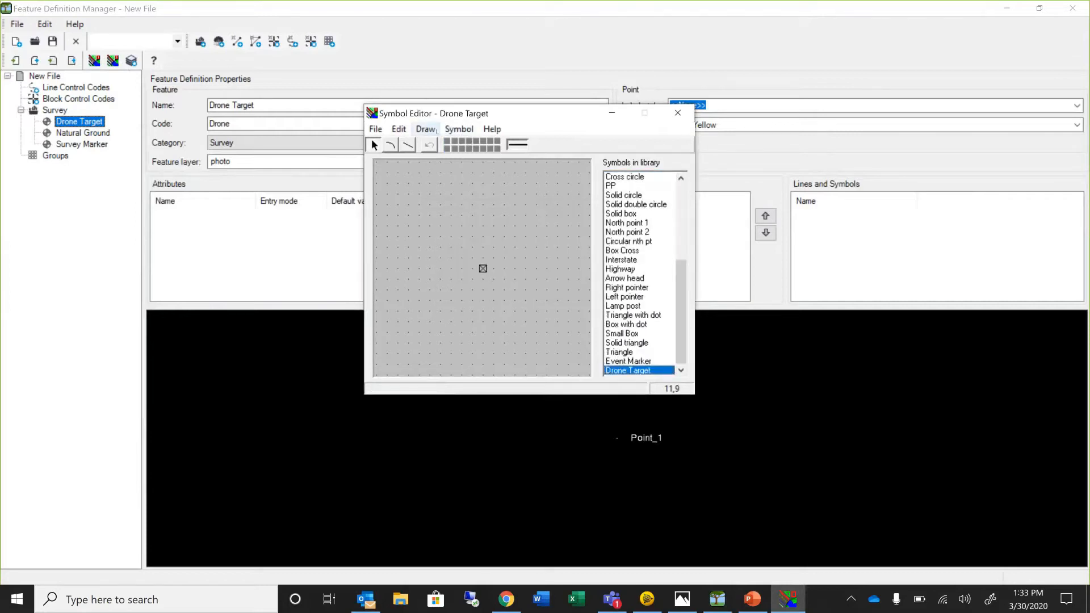
# - Draw a 5 by 5 grid unit square with lines, extending up and to the right from the symbol's origin
pyautogui.click(426, 129)
pyautogui.press('Return')
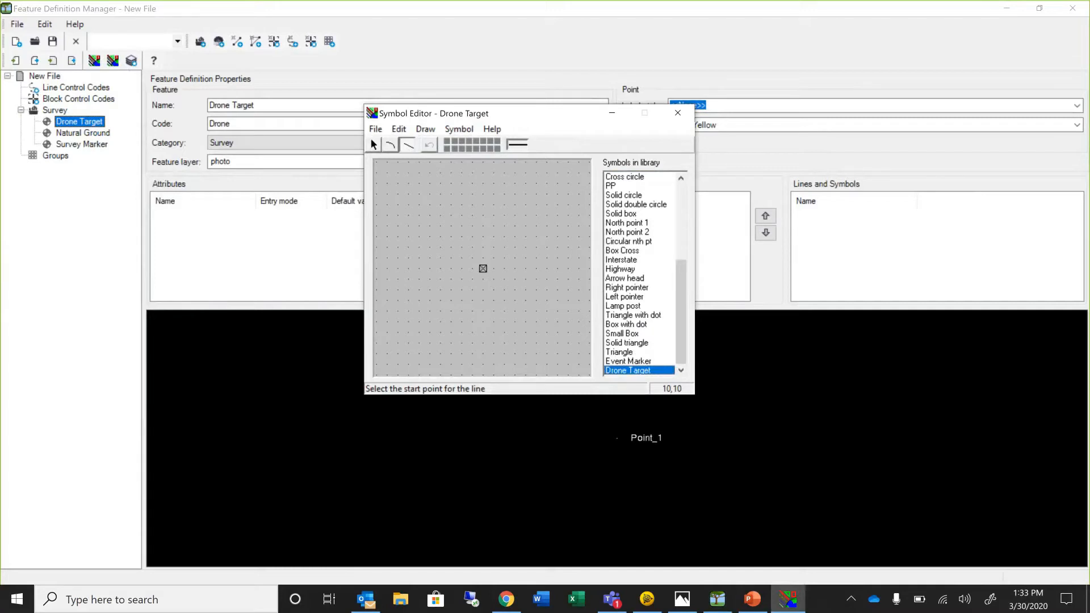
pyautogui.click(483, 269)
pyautogui.click(483, 216)
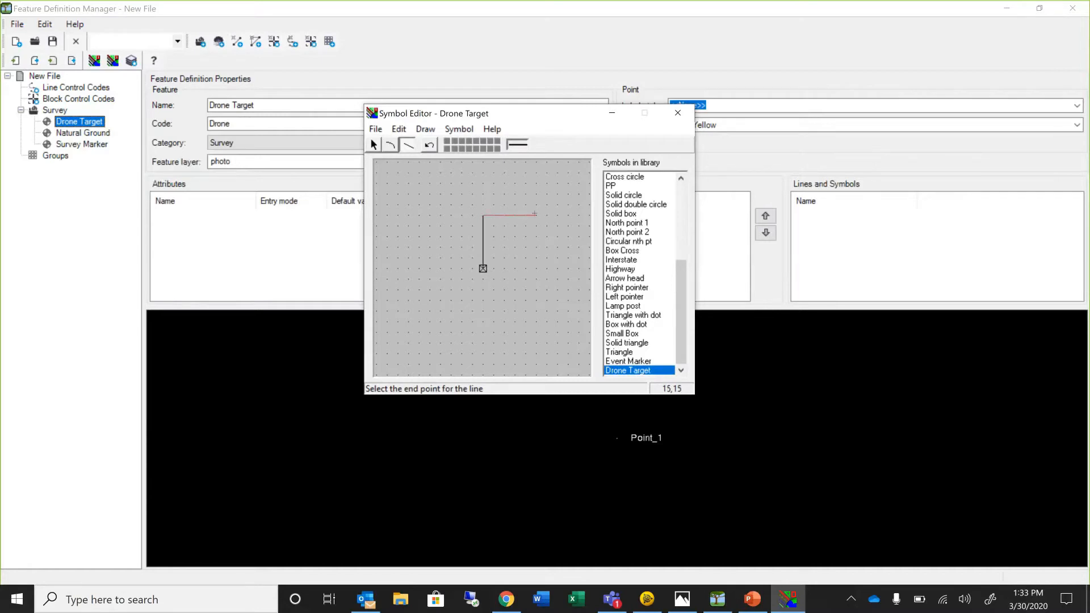
pyautogui.click(535, 215)
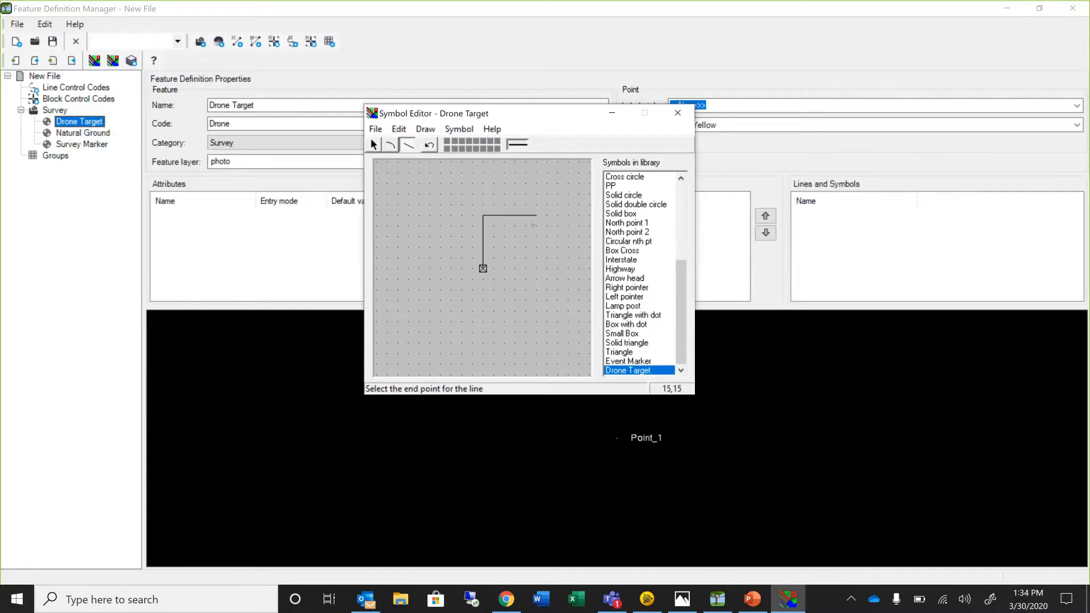
pyautogui.click(533, 267)
pyautogui.click(482, 269)
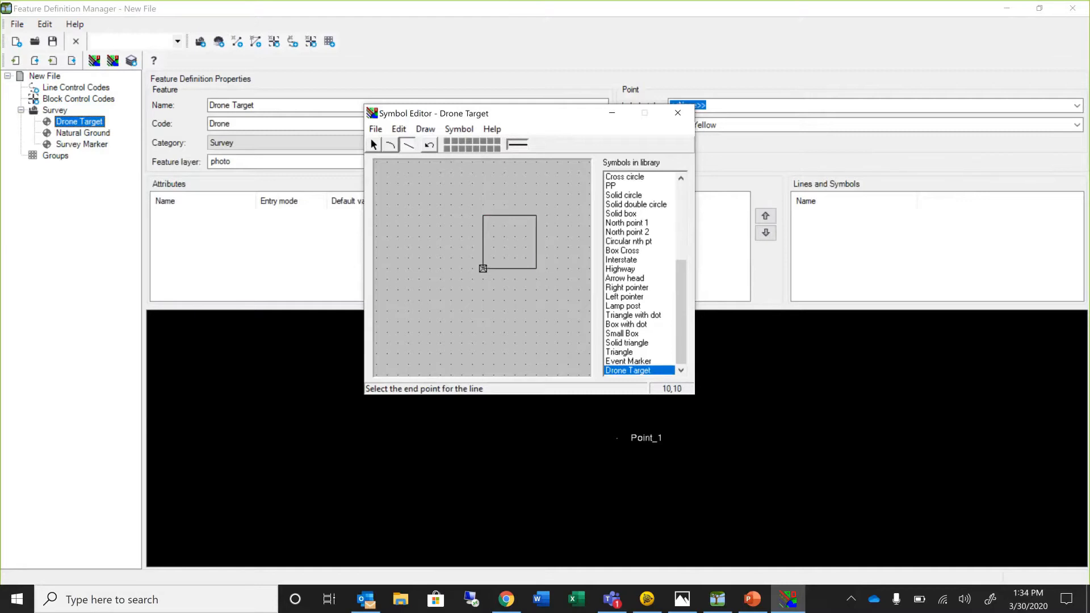
pyautogui.click(483, 332)
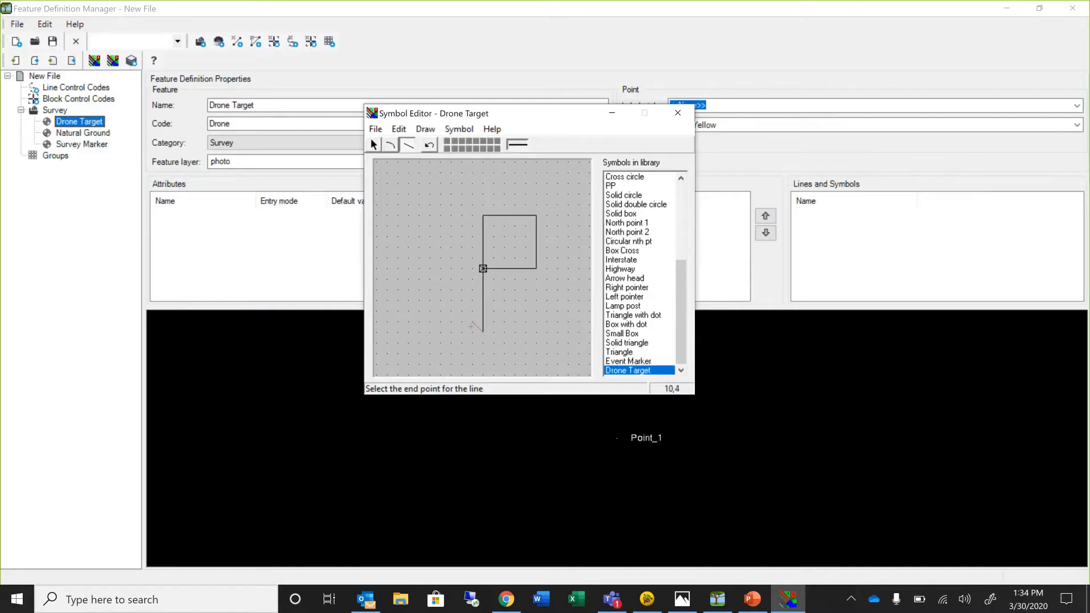
pyautogui.click(430, 333)
pyautogui.click(399, 129)
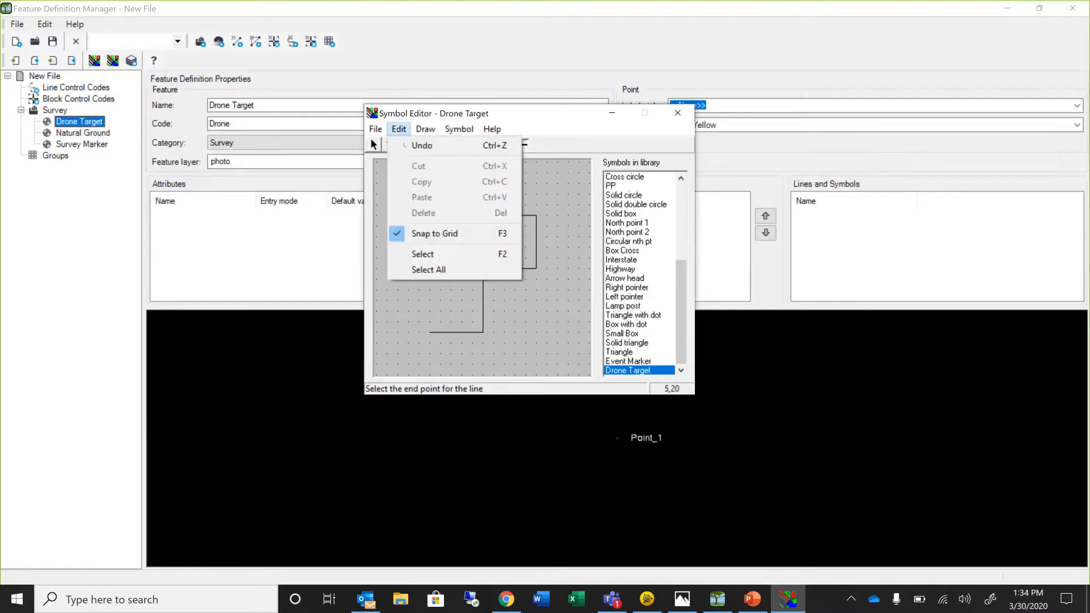
pyautogui.click(420, 145)
pyautogui.click(399, 129)
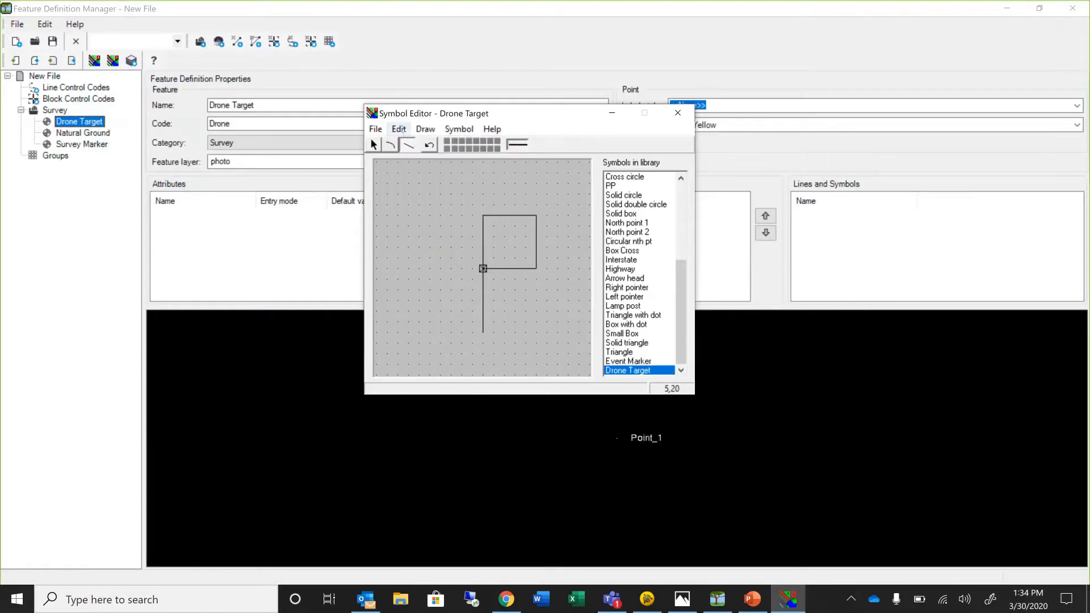
pyautogui.click(421, 146)
# - Draw a second 5 by 5 grid unit square, extending down and to the left from the symbol's origin
pyautogui.click(484, 311)
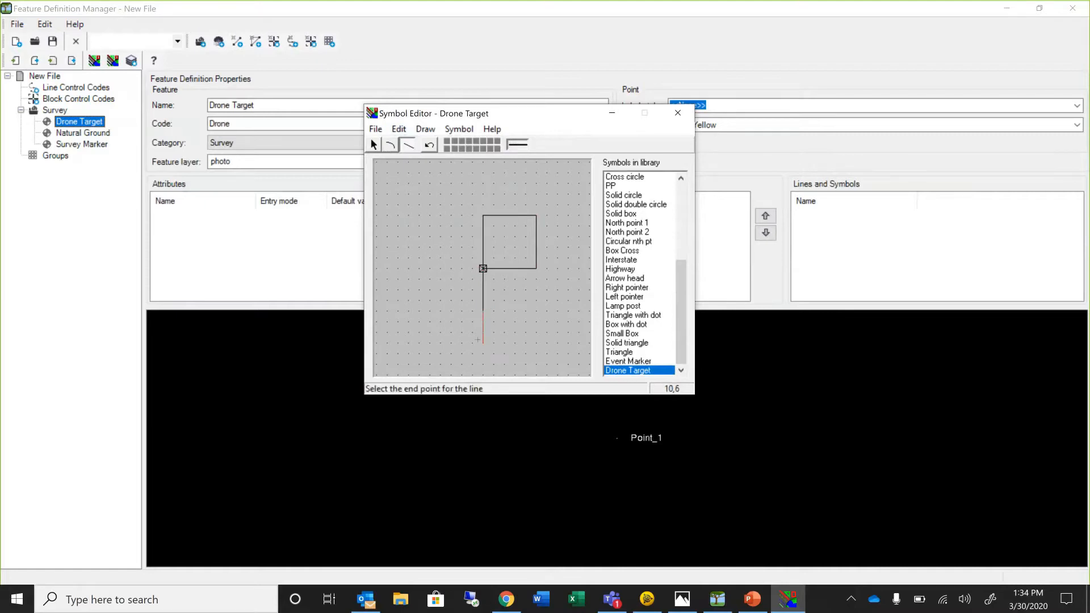
pyautogui.click(483, 322)
pyautogui.click(430, 321)
pyautogui.click(430, 268)
pyautogui.click(483, 269)
pyautogui.click(375, 145)
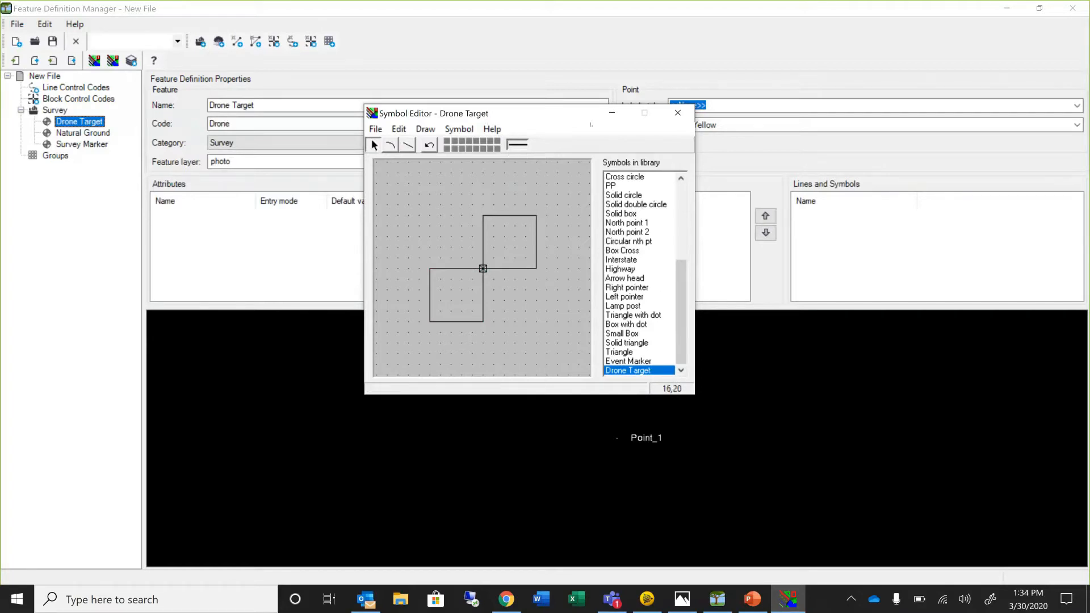
# - Save the symbol library, set it as the System library, and close the Symbol Editor
pyautogui.click(376, 129)
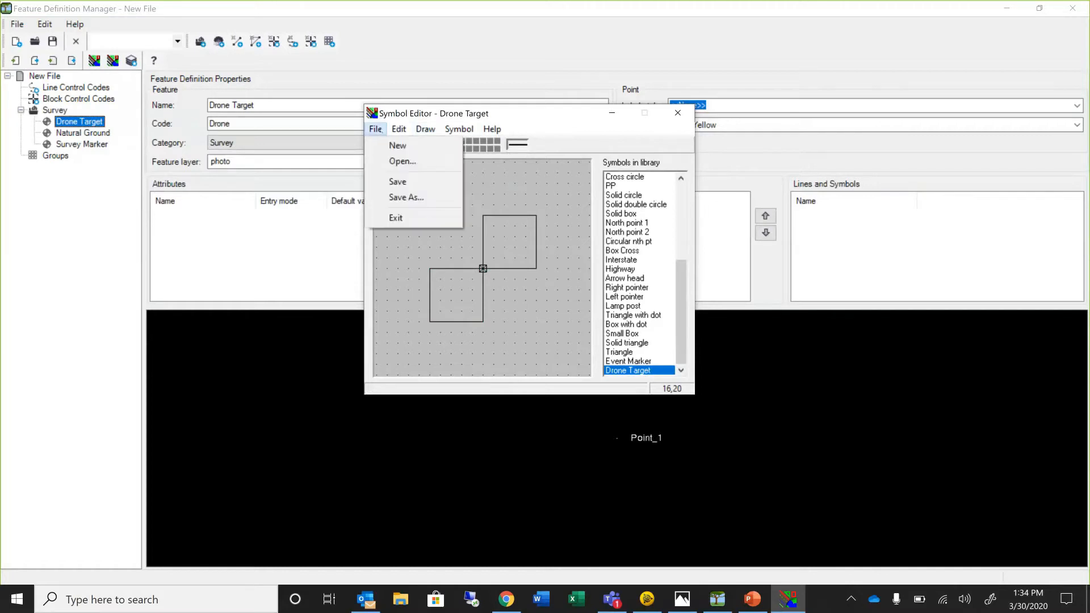
pyautogui.click(406, 182)
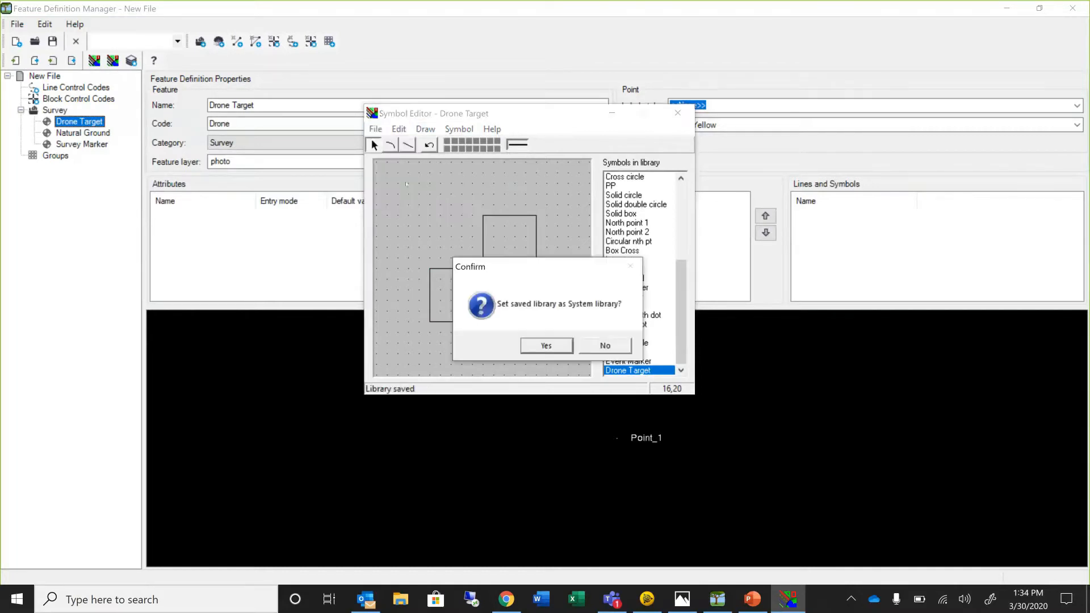
pyautogui.click(546, 346)
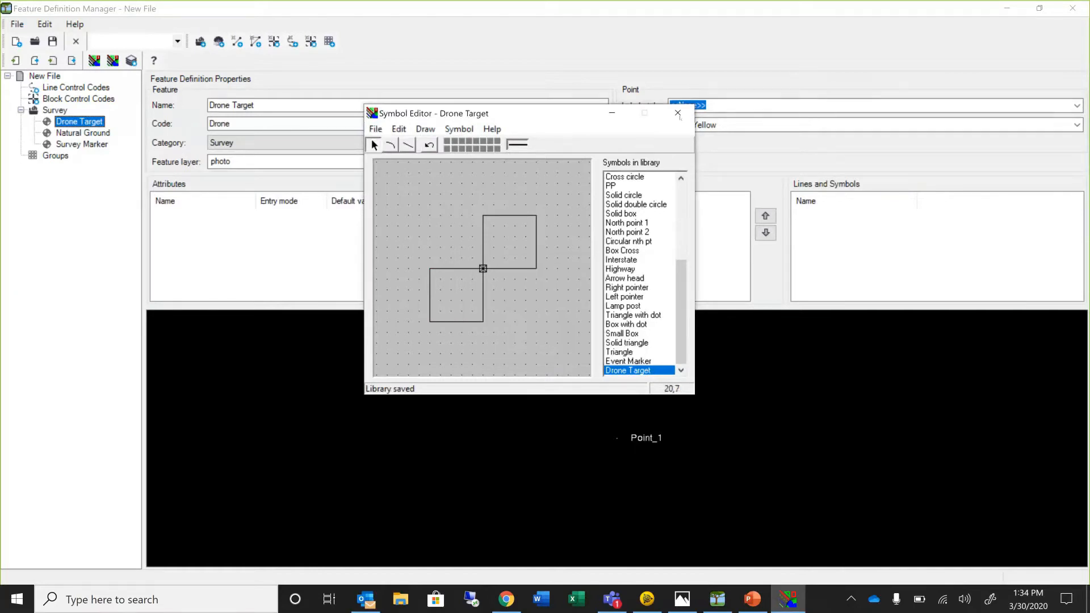
pyautogui.click(677, 113)
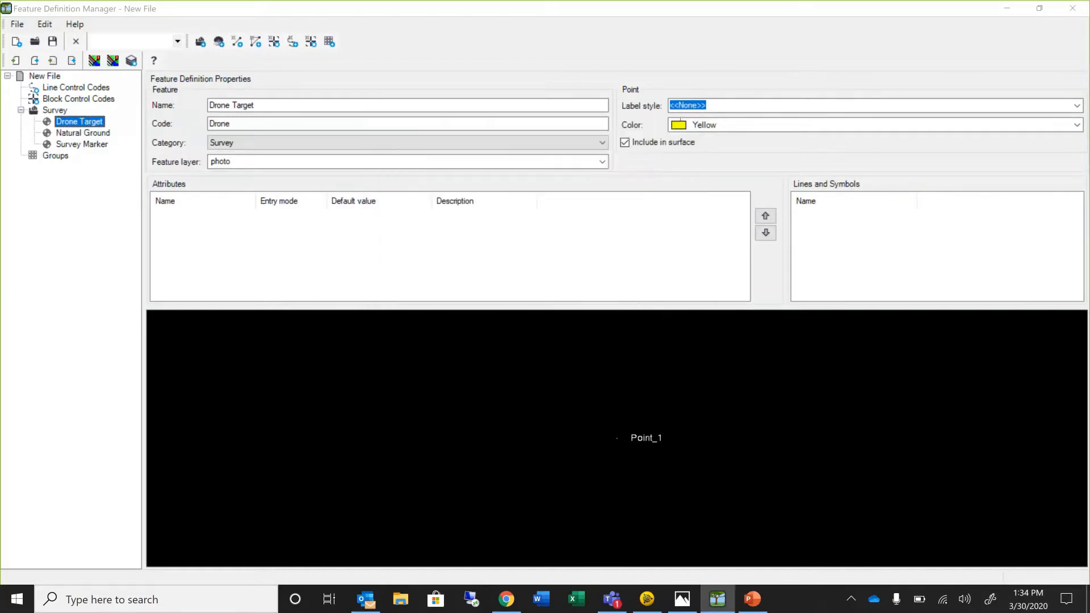
# - Start a new symbol for the Drone Target feature and load the Symbols library from the CADStyles folder as the import source
pyautogui.rightClick(880, 226)
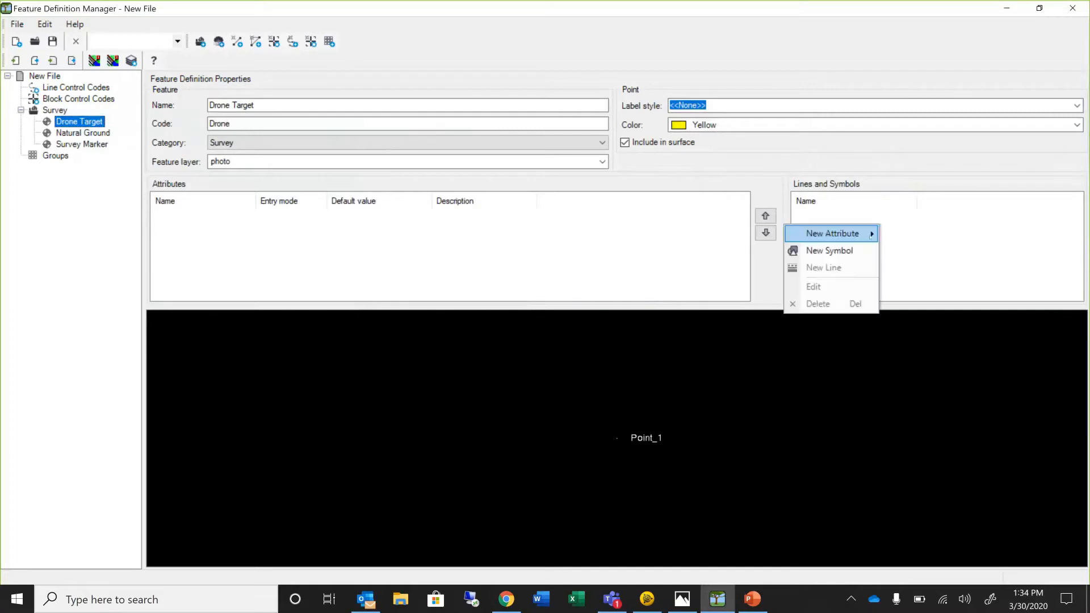
pyautogui.click(861, 251)
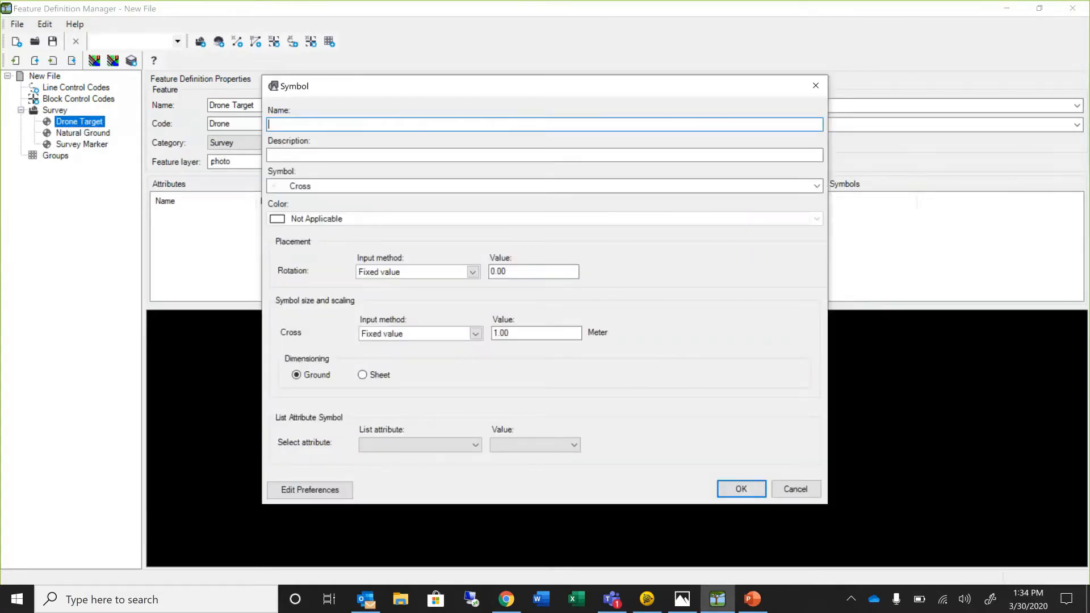
pyautogui.click(817, 186)
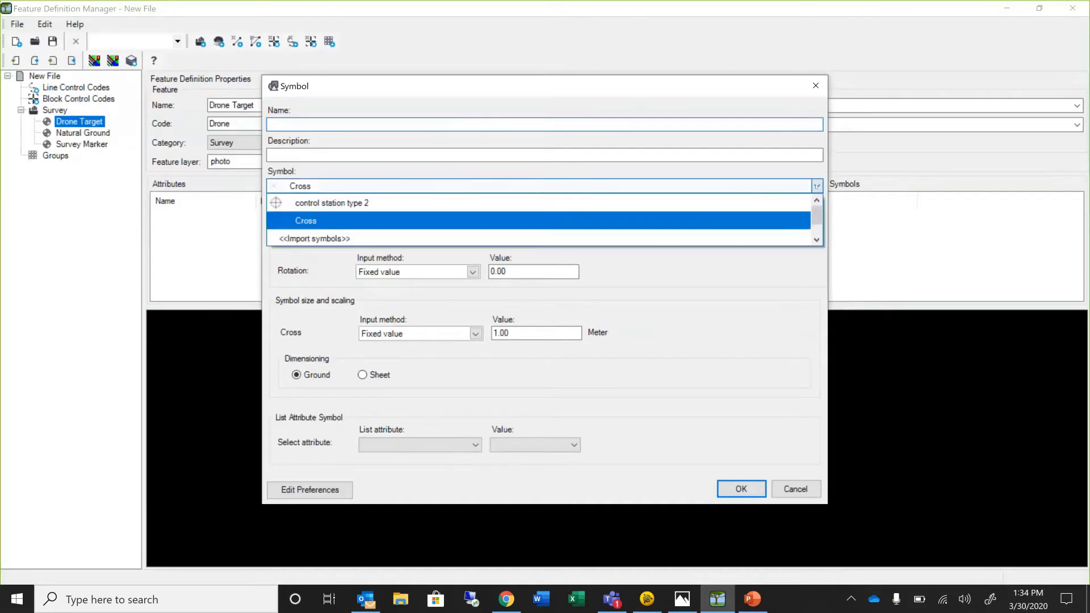
pyautogui.click(777, 225)
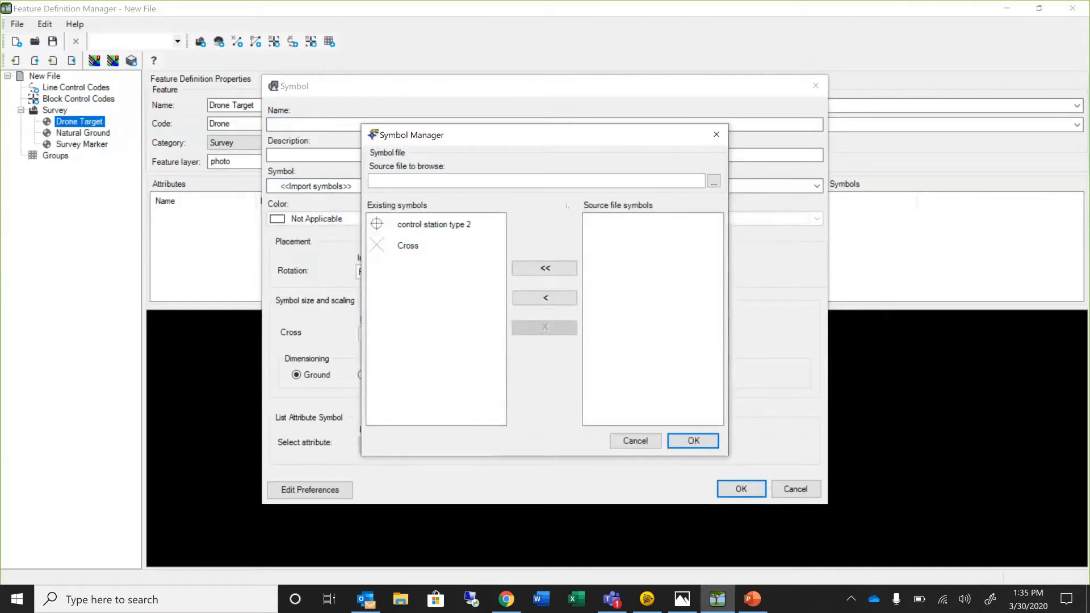
pyautogui.click(713, 182)
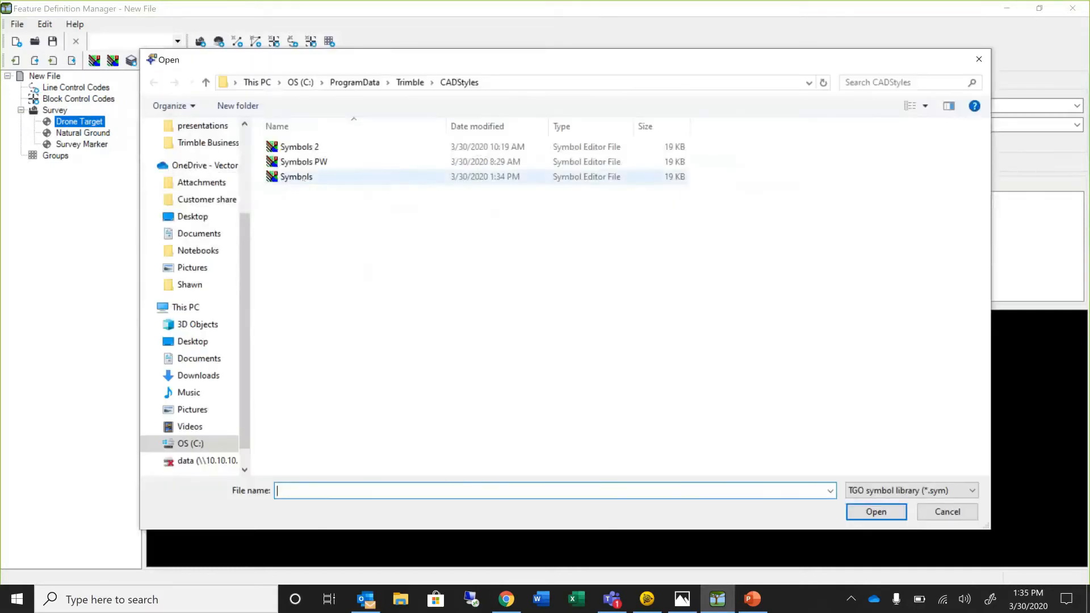
pyautogui.click(293, 177)
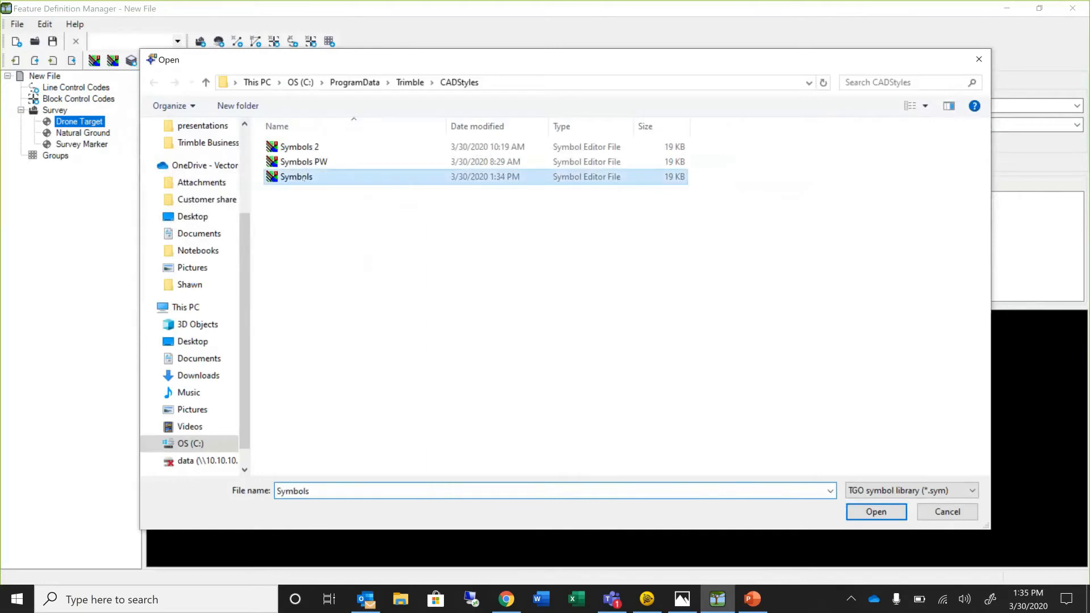
pyautogui.click(876, 512)
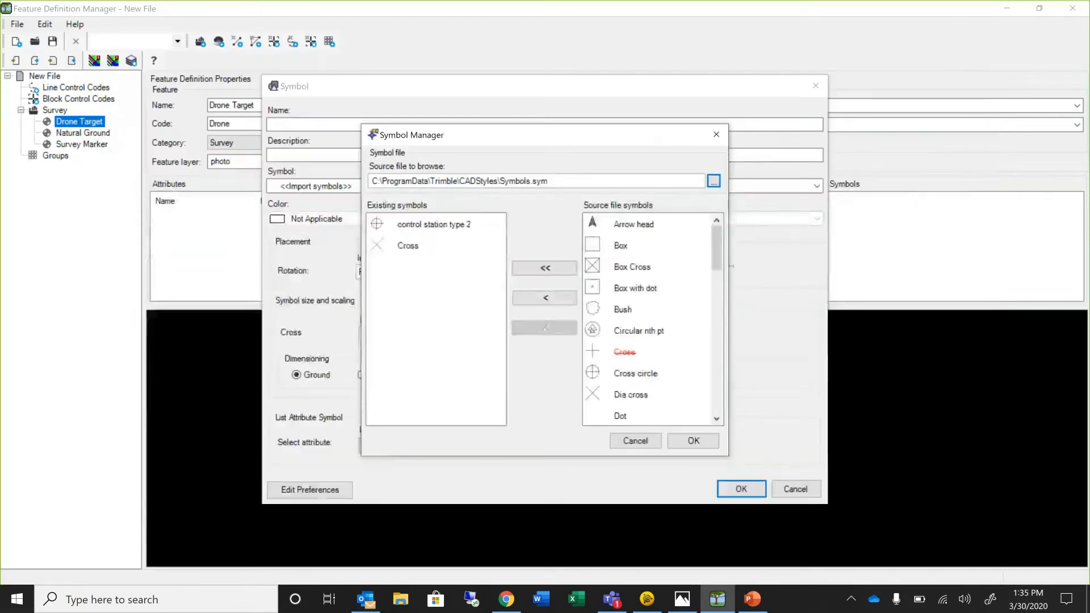
# - Import the Drone Target symbol from the source library and assign it as the new entry's symbol
pyautogui.scroll(-1, 647, 318)
pyautogui.scroll(-2, 648, 318)
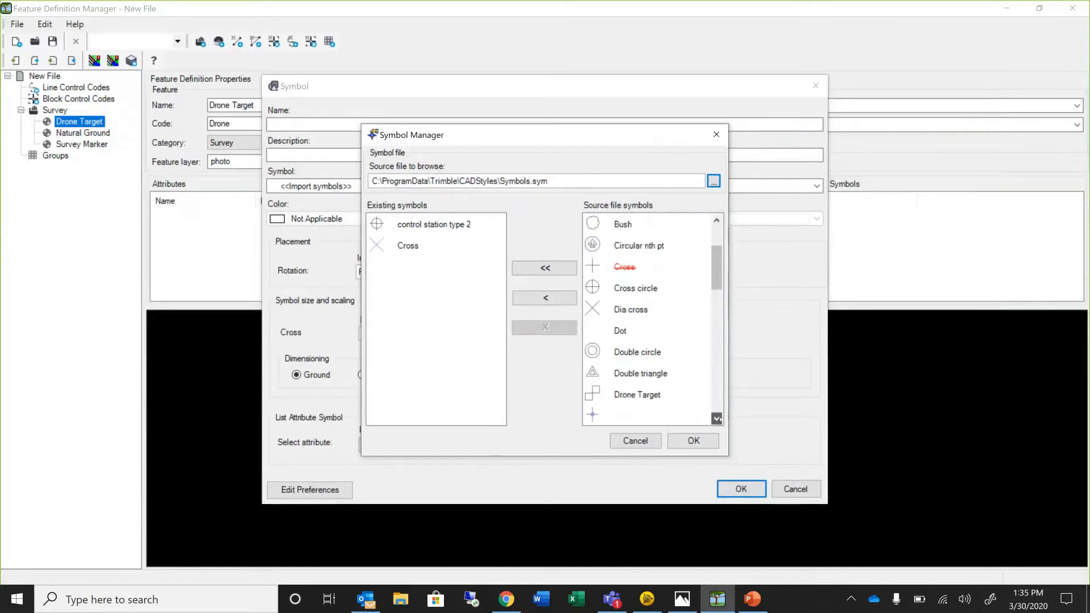
pyautogui.click(649, 375)
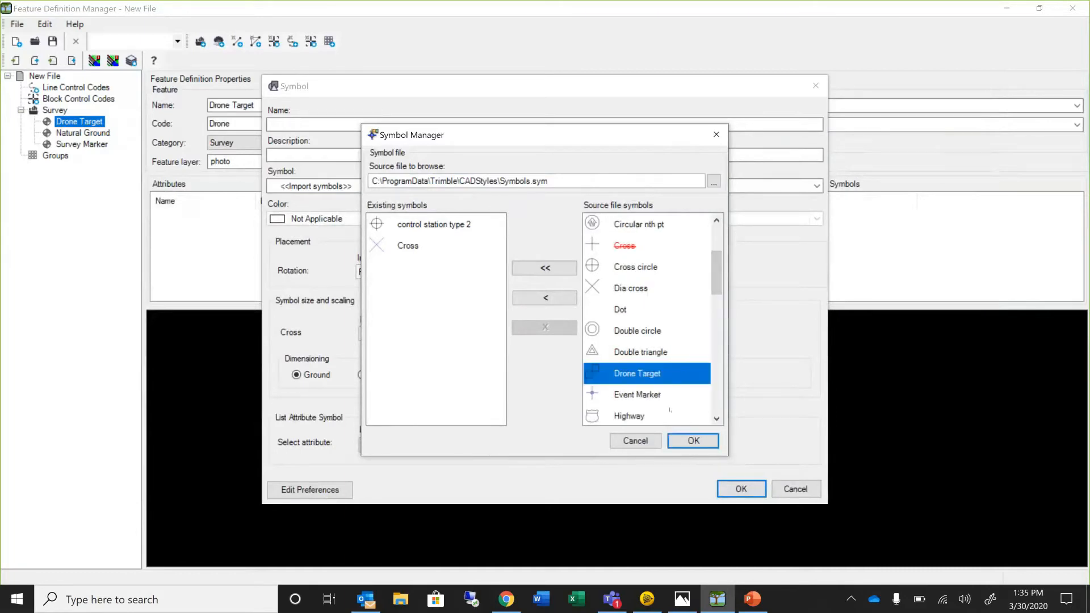
pyautogui.click(562, 298)
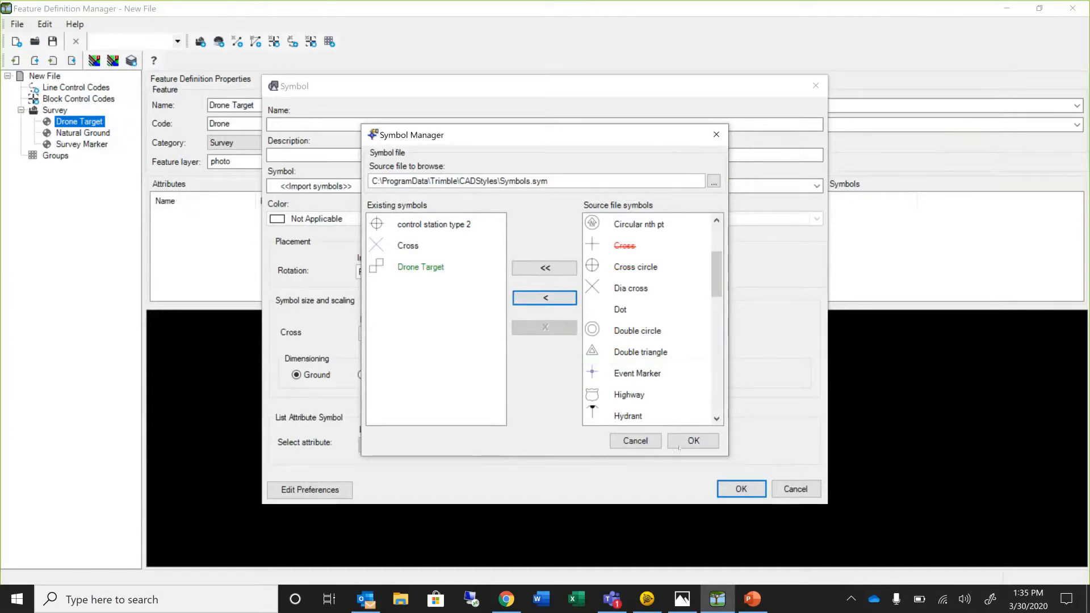
pyautogui.click(680, 446)
pyautogui.click(816, 186)
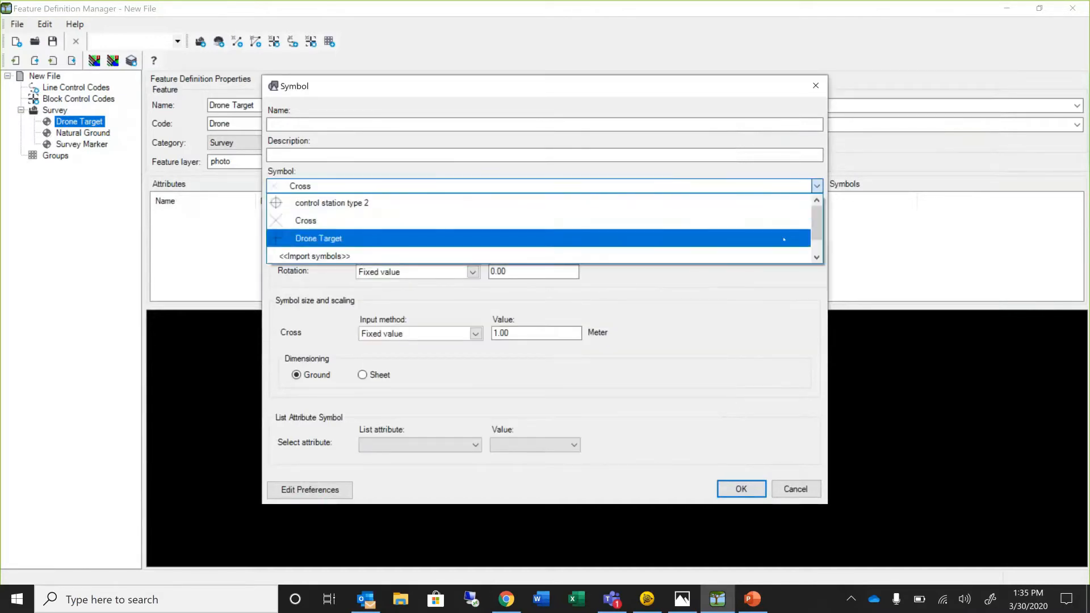
pyautogui.click(784, 238)
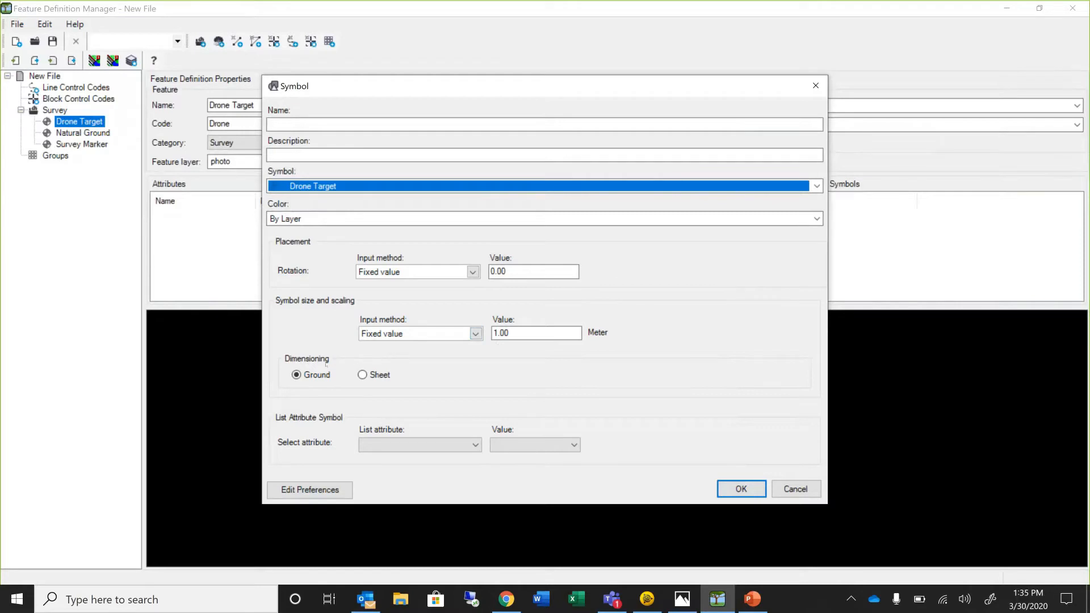
# - Set the symbol size to a fixed value of 0.50 meter
pyautogui.click(493, 332)
pyautogui.moveTo(490, 324); pyautogui.dragTo(473, 320)
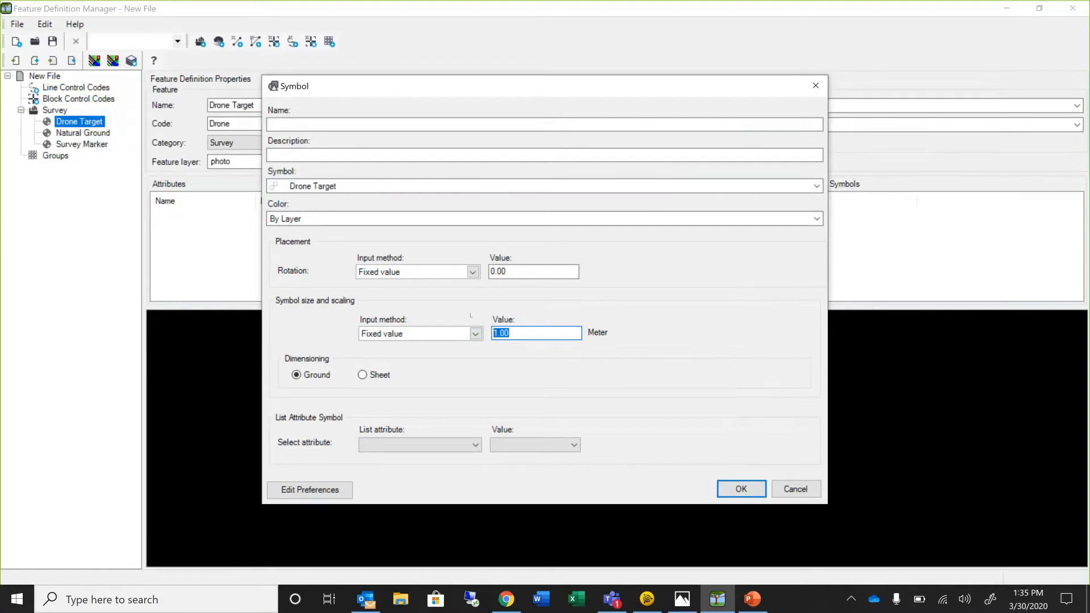
pyautogui.press('BackSpace')
pyautogui.write('.5')
pyautogui.click(474, 334)
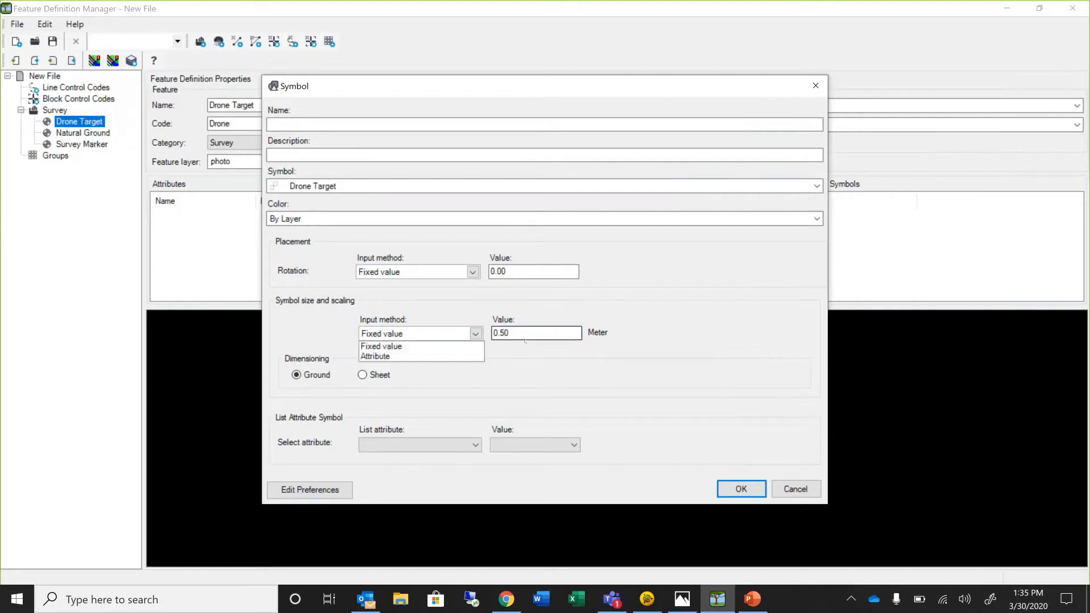
pyautogui.click(526, 339)
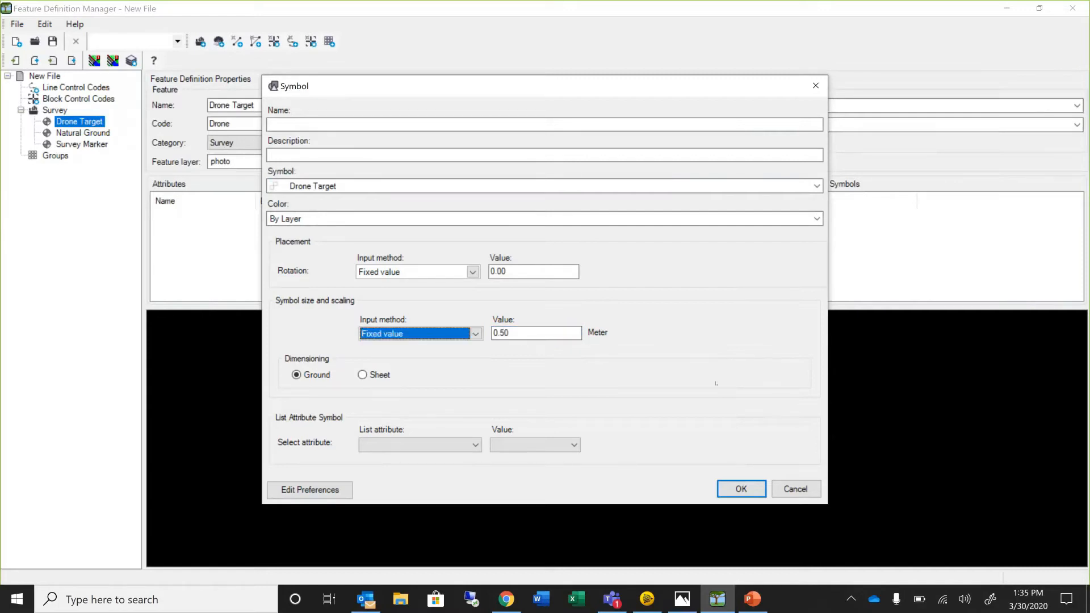
# - Name the symbol entry Drone Target and add it to the feature
pyautogui.click(305, 118)
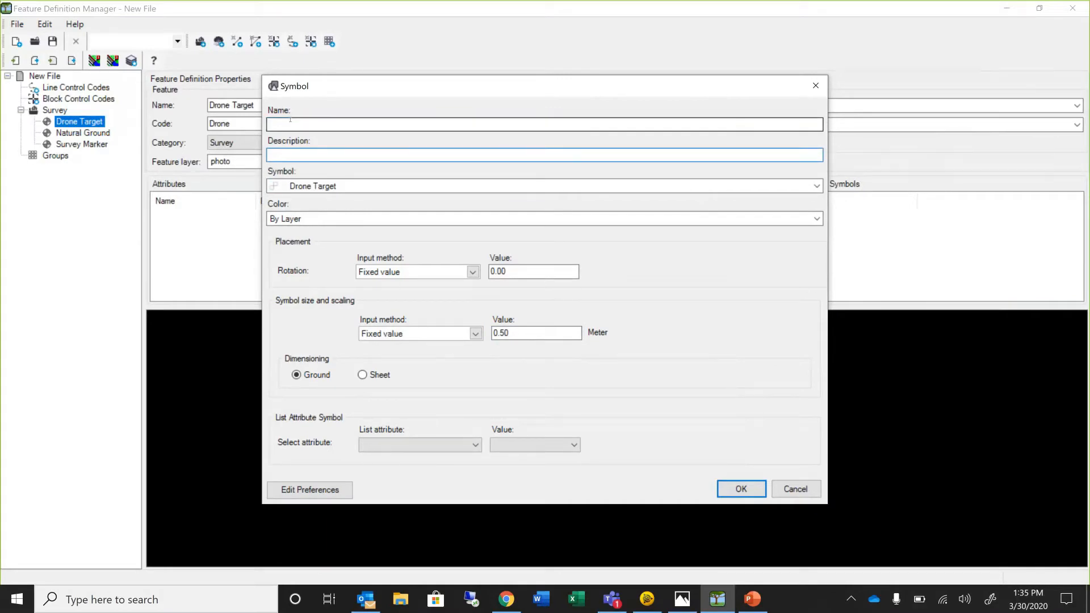
pyautogui.write('Dron')
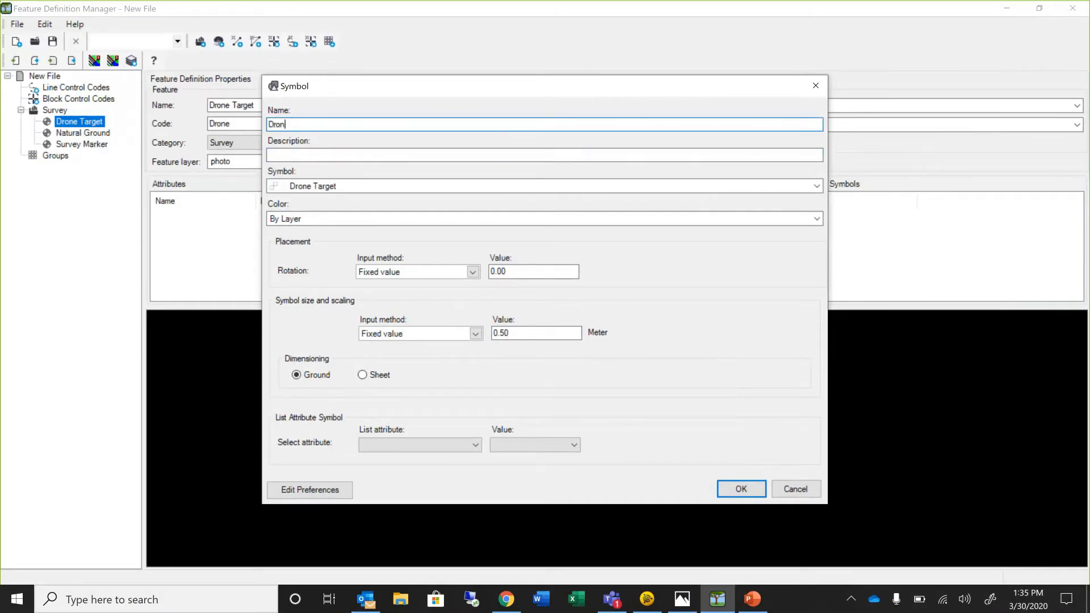
pyautogui.write('e Targe')
pyautogui.write('t')
pyautogui.write('Targ')
pyautogui.write('et')
pyautogui.click(740, 488)
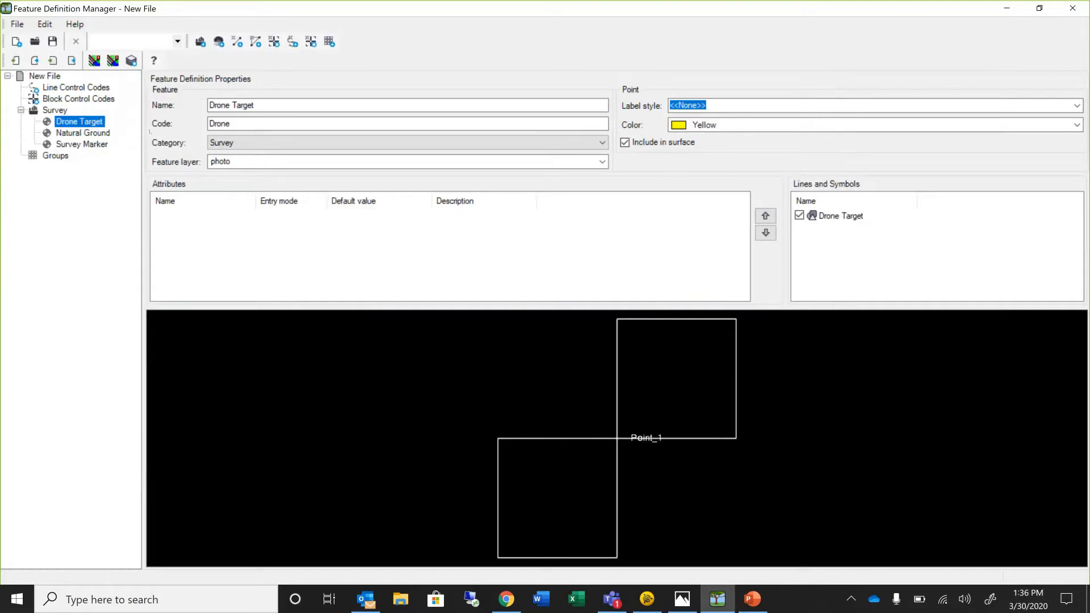
# - Create a line feature definition in the Survey category with the name Flow Line and code FL
pyautogui.click(66, 112)
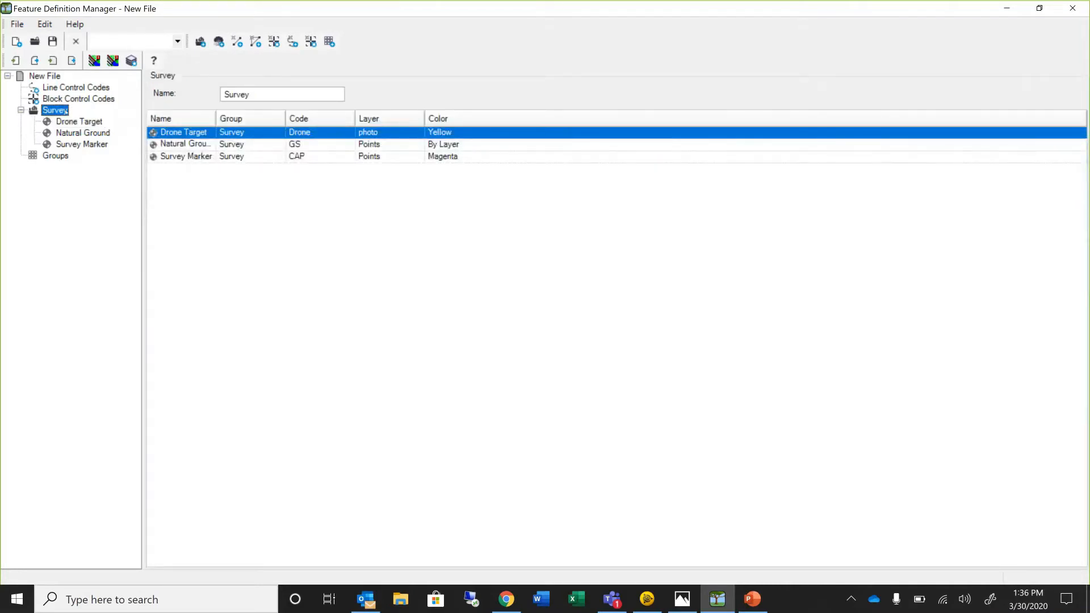
pyautogui.rightClick(66, 112)
pyautogui.moveTo(70, 121)
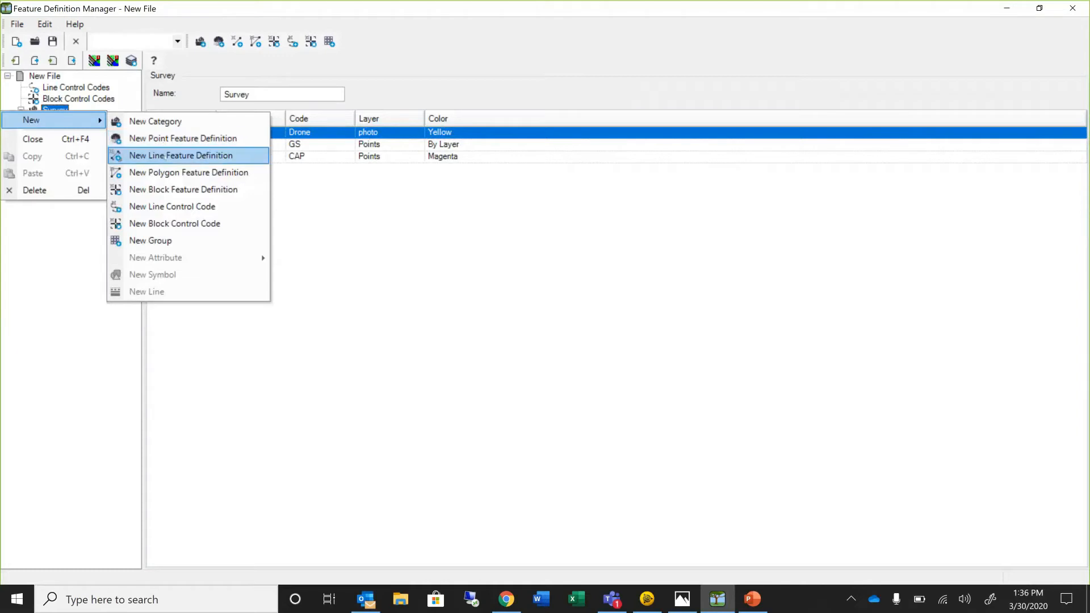
pyautogui.click(165, 156)
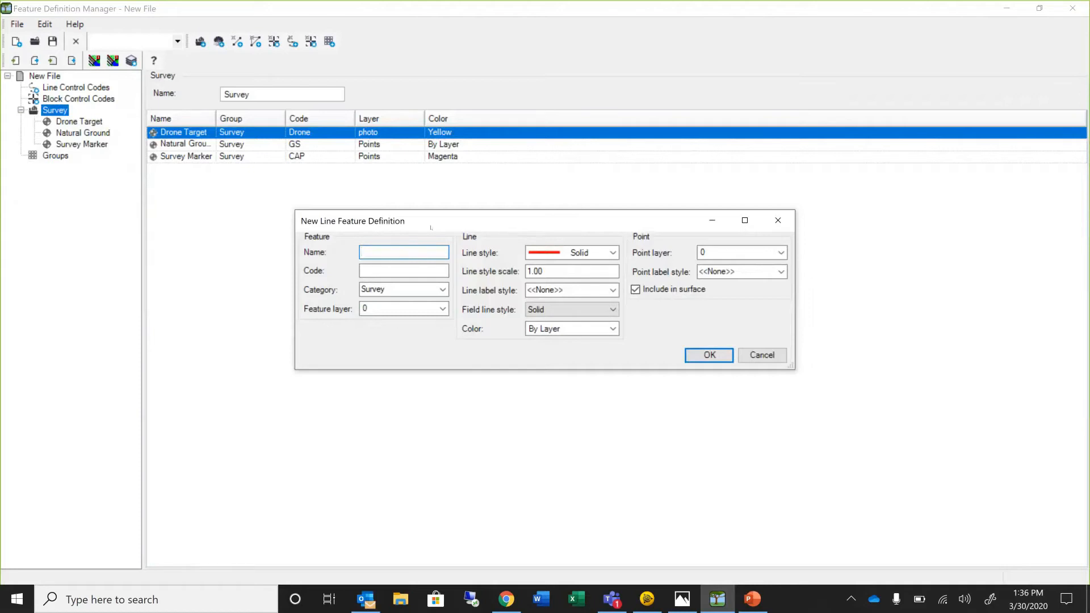
pyautogui.write('Flow Line')
pyautogui.click(411, 270)
pyautogui.write('FL')
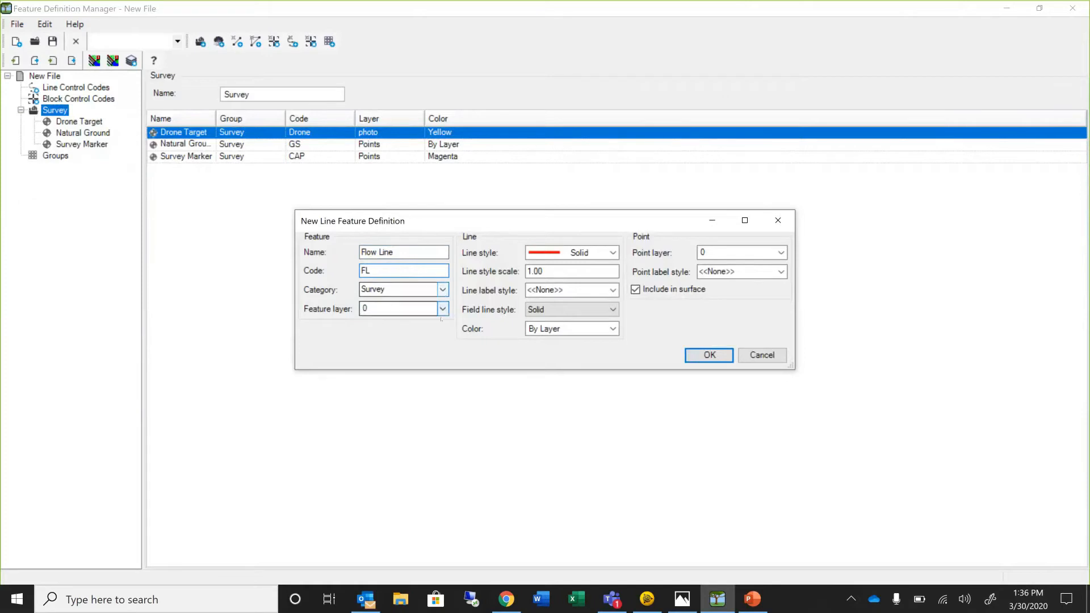
# - Create a new layer named Drainage and assign it as the Flow Line's feature layer
pyautogui.click(443, 310)
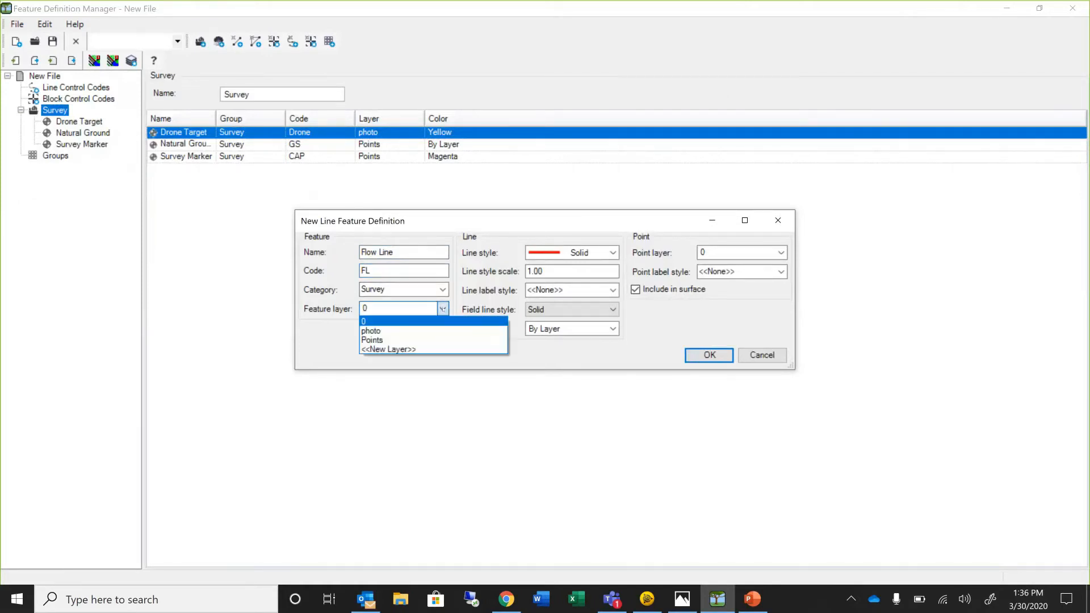
pyautogui.click(425, 349)
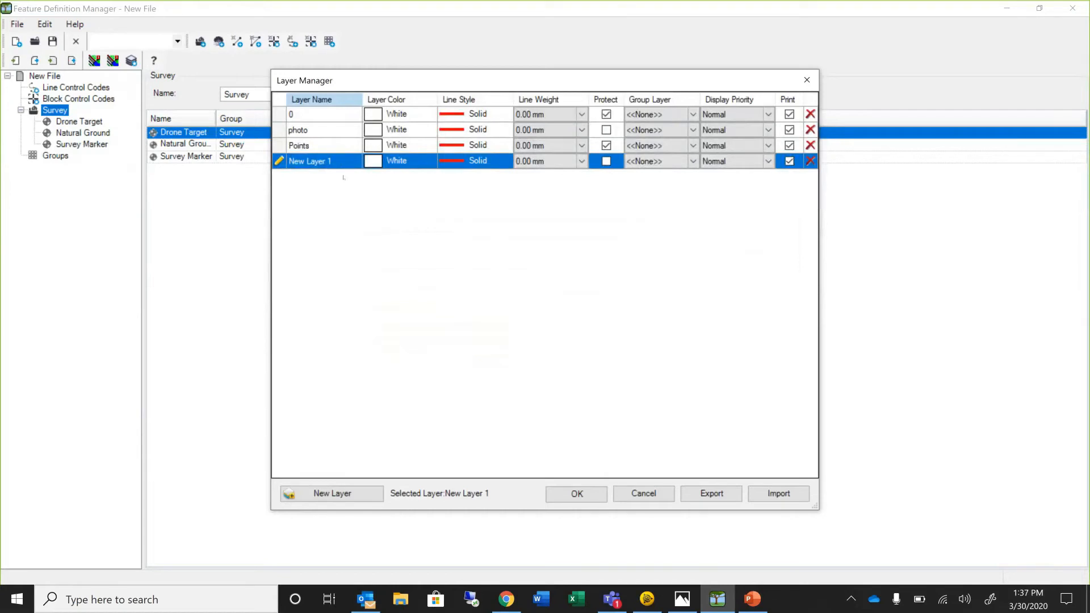
pyautogui.write('Drainage')
pyautogui.click(577, 493)
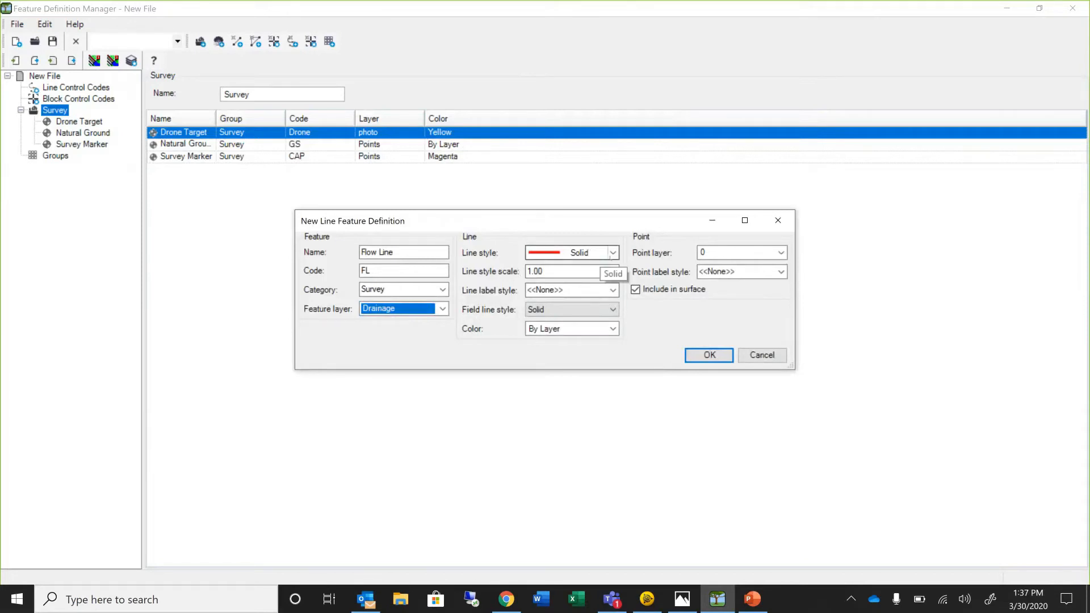
# - Open the line style import for the Flow Line and load acadlt.lin from the CADStyles folder as the source file
pyautogui.click(613, 253)
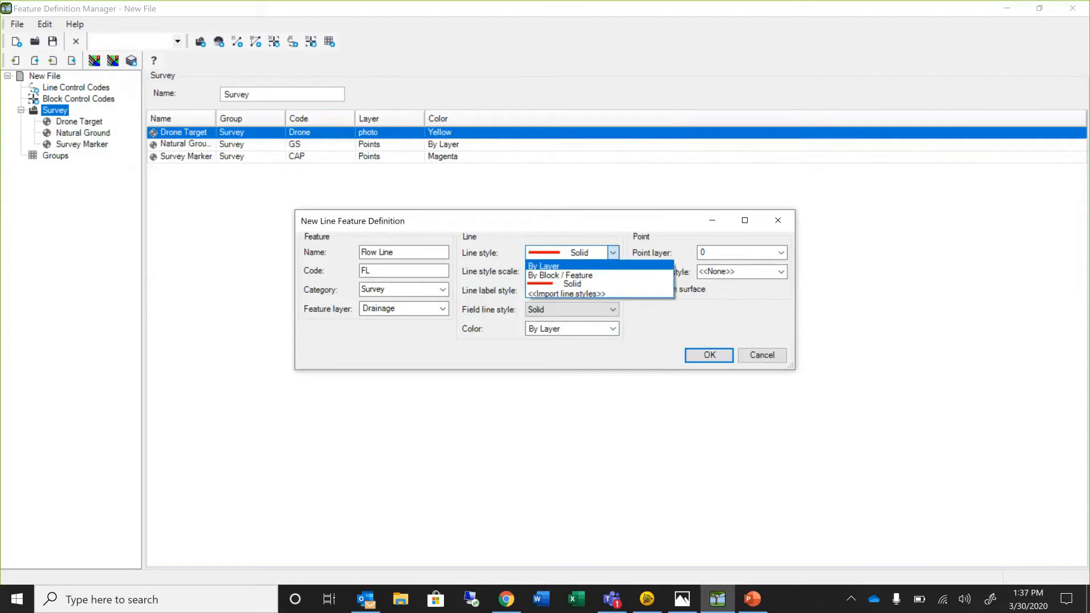
pyautogui.click(571, 293)
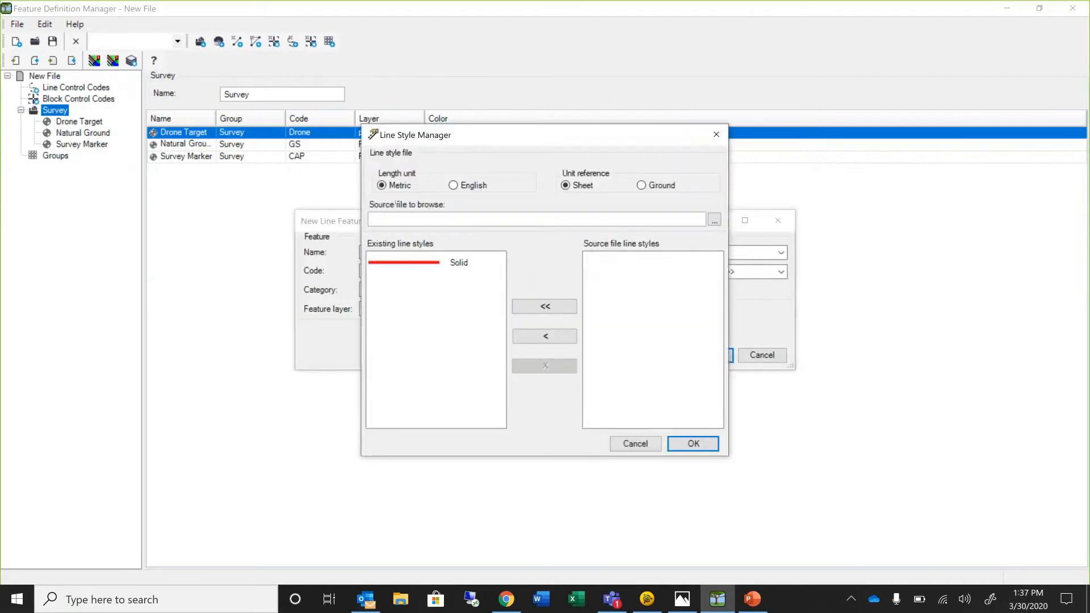
pyautogui.click(715, 220)
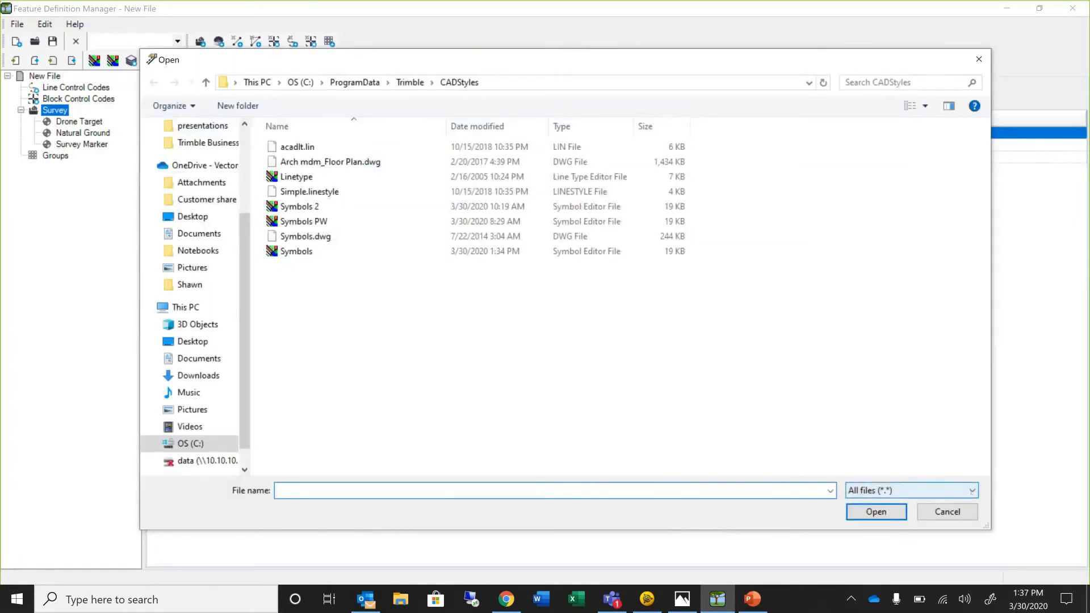
pyautogui.click(972, 491)
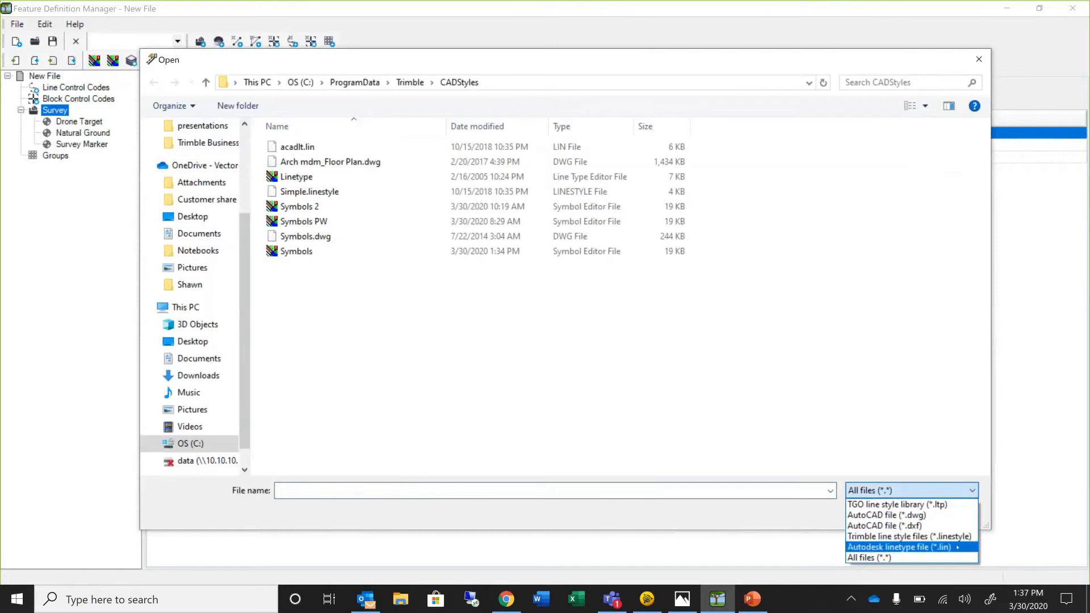
pyautogui.click(946, 558)
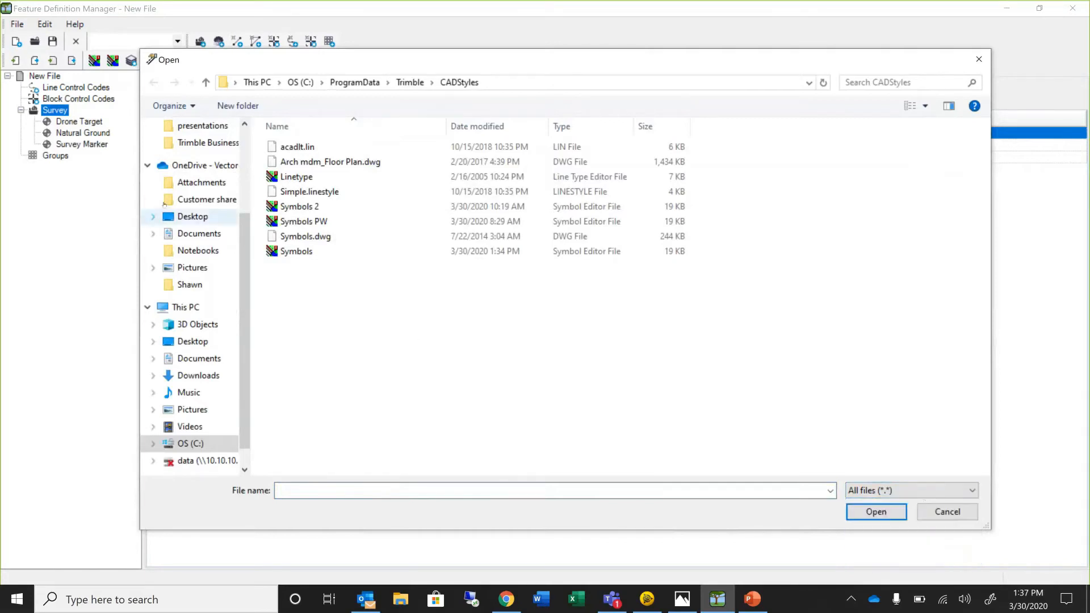
pyautogui.click(298, 150)
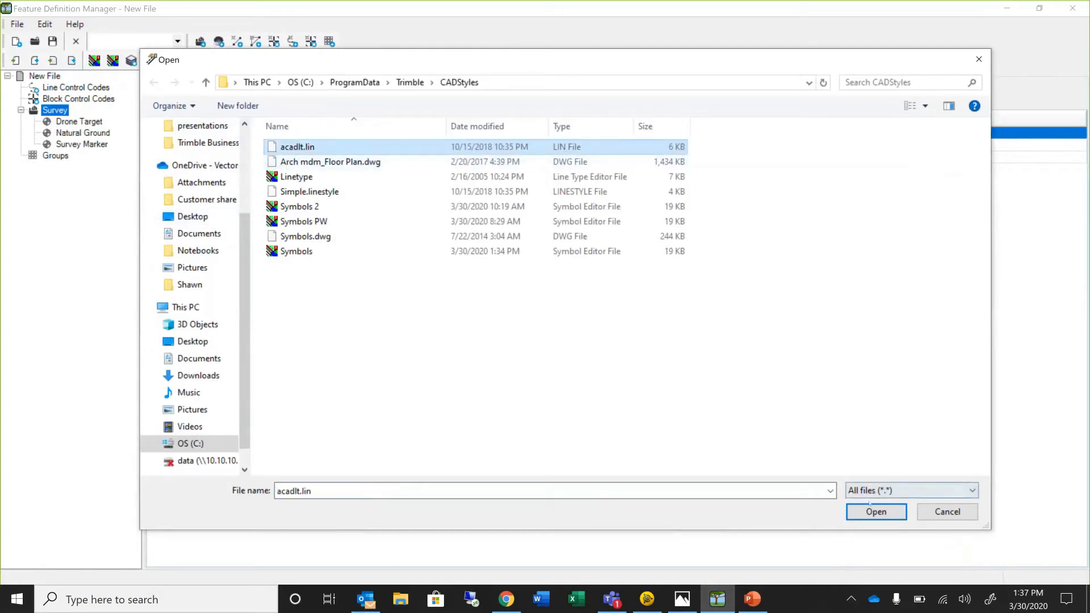
pyautogui.click(874, 512)
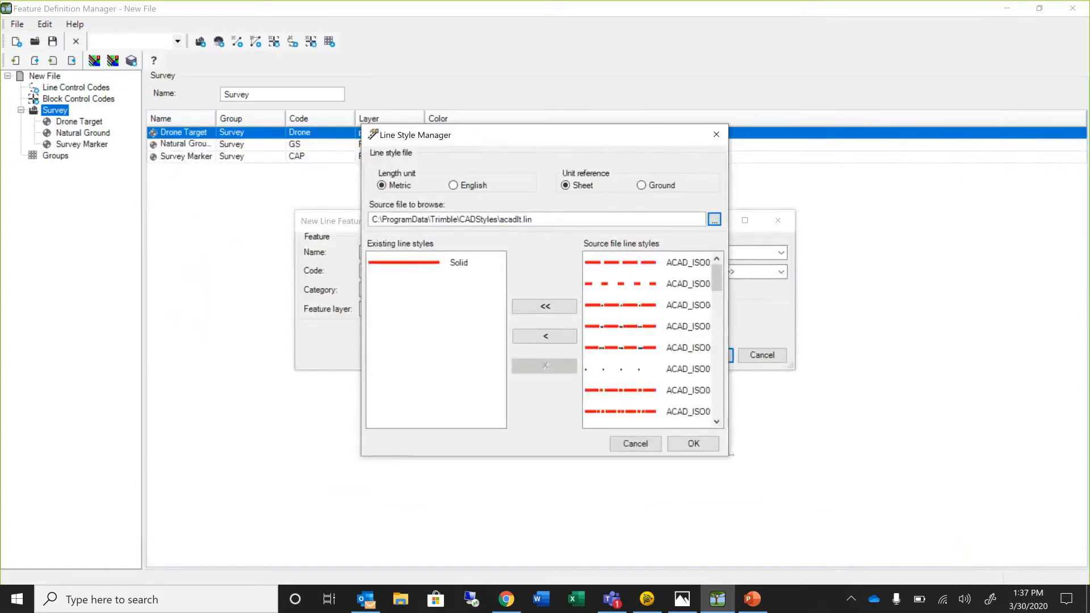
# - Import the ACAD_ISO05W100 line style from the loaded source file and assign it as the Flow Line's line style
pyautogui.moveTo(899, 466); pyautogui.dragTo(923, 463)
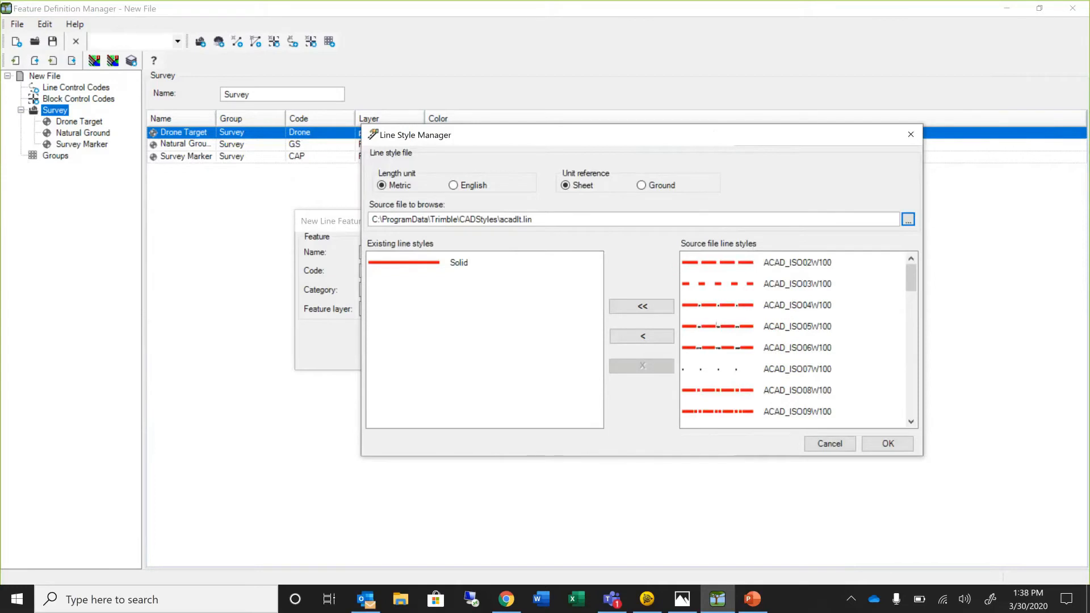
pyautogui.click(694, 326)
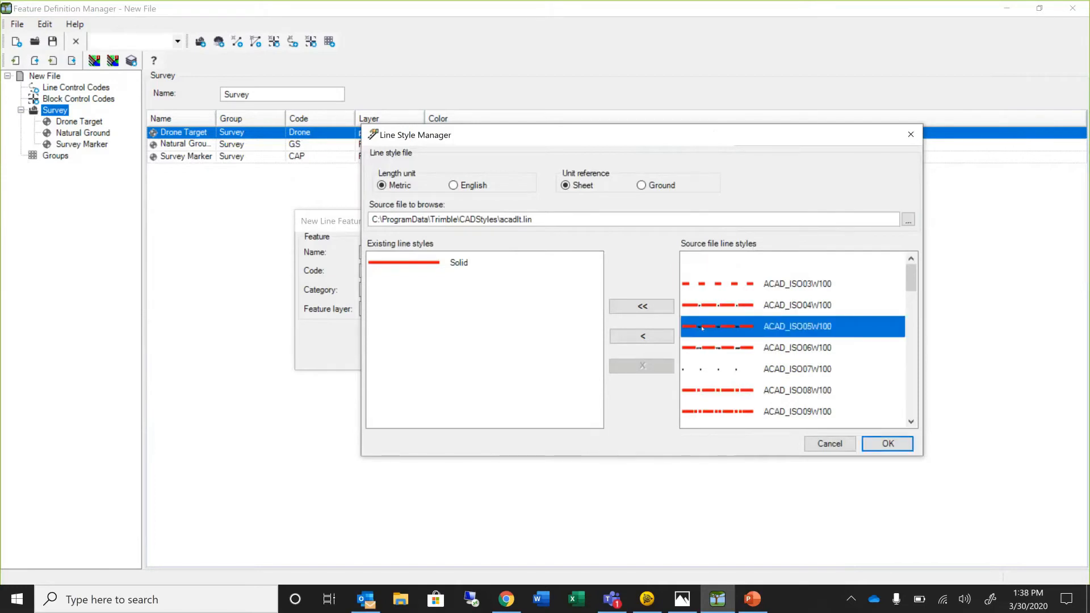
pyautogui.click(662, 339)
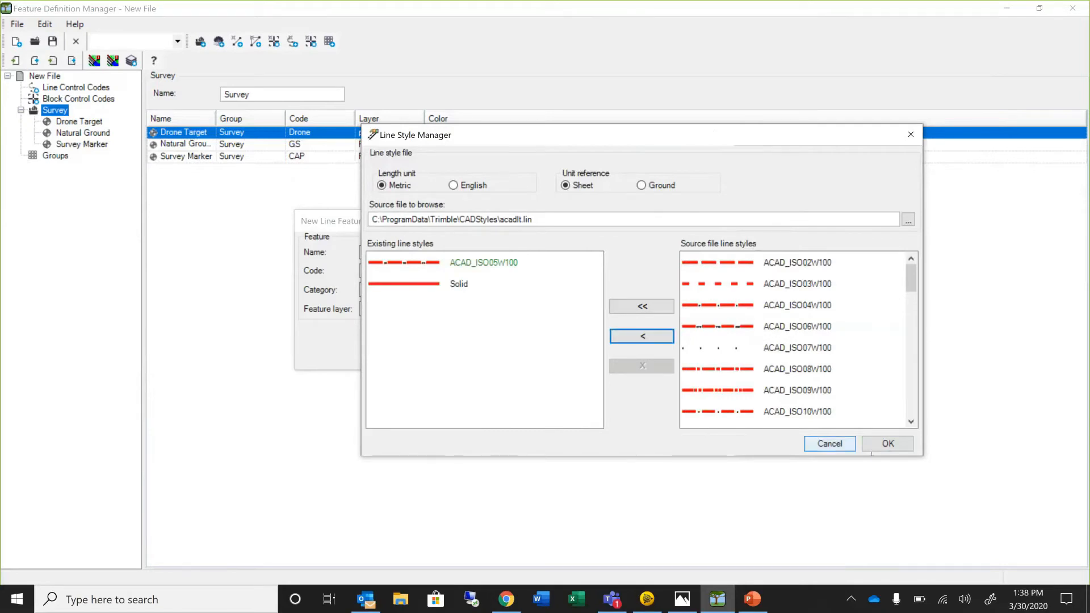
pyautogui.click(886, 448)
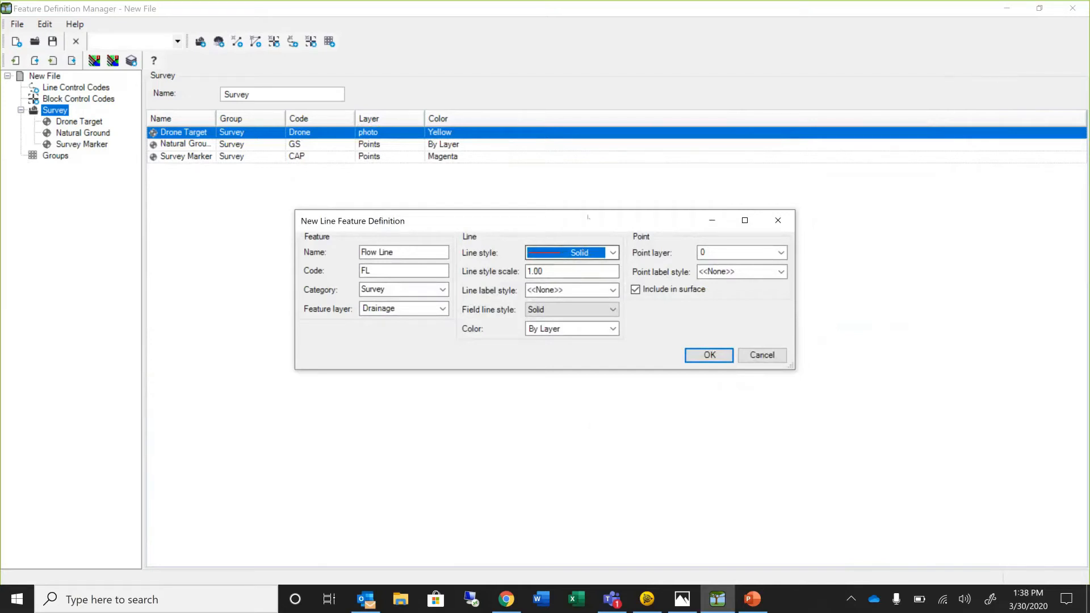
pyautogui.click(613, 253)
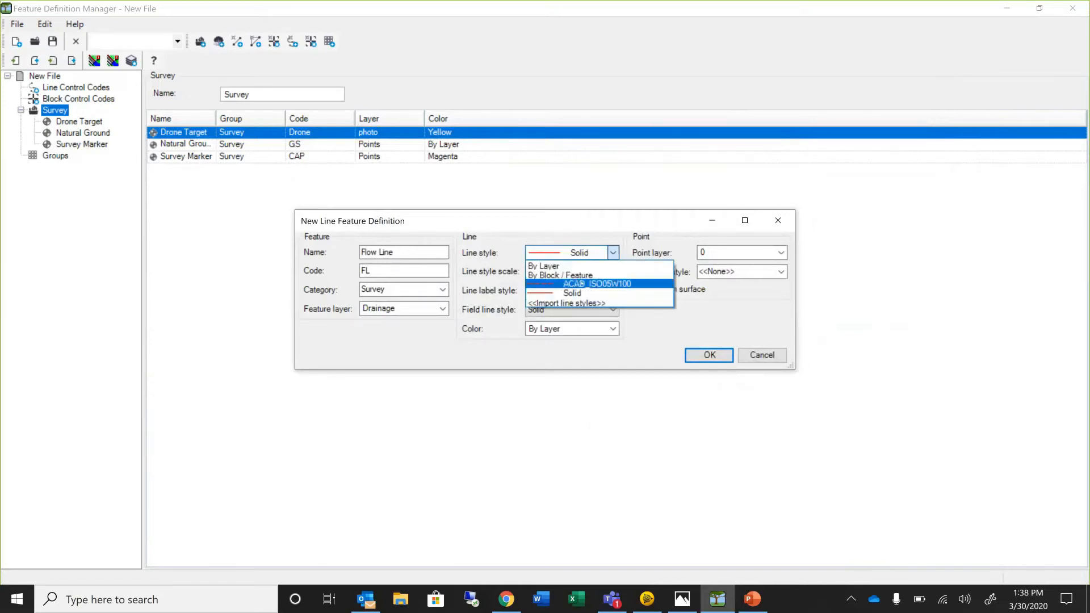
pyautogui.click(583, 284)
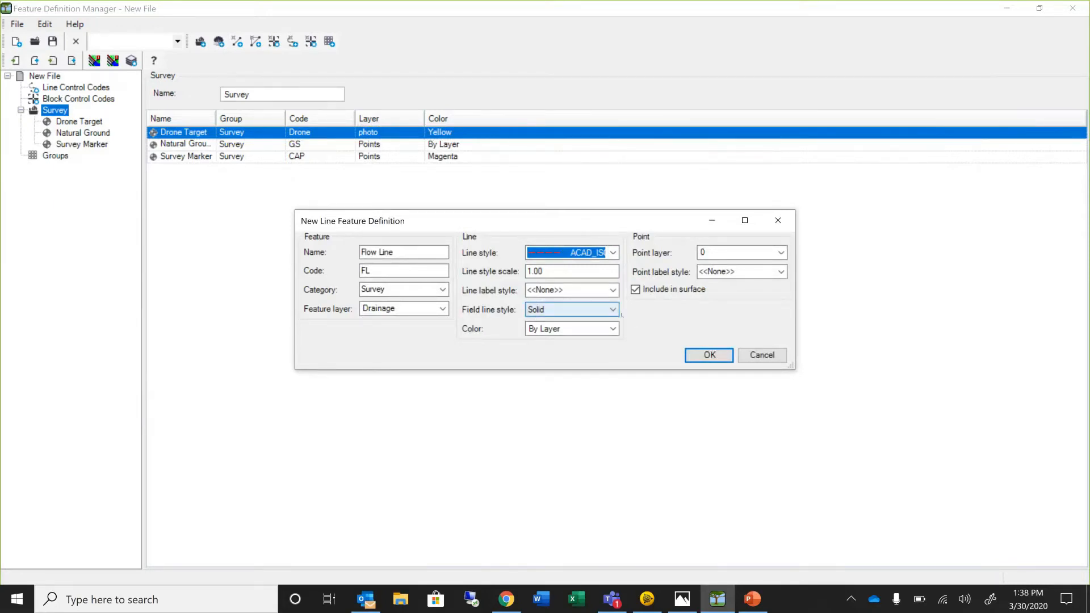
# - Set the Flow Line's field line style to Dashed and its point layer to Drainage, and create the feature
pyautogui.click(612, 310)
pyautogui.click(593, 332)
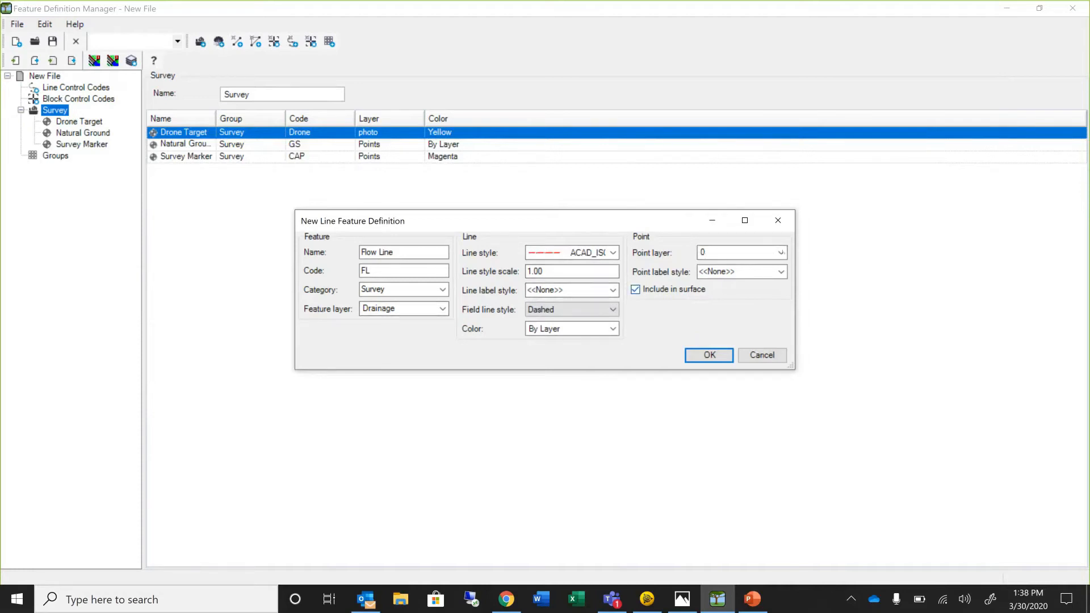
pyautogui.click(782, 254)
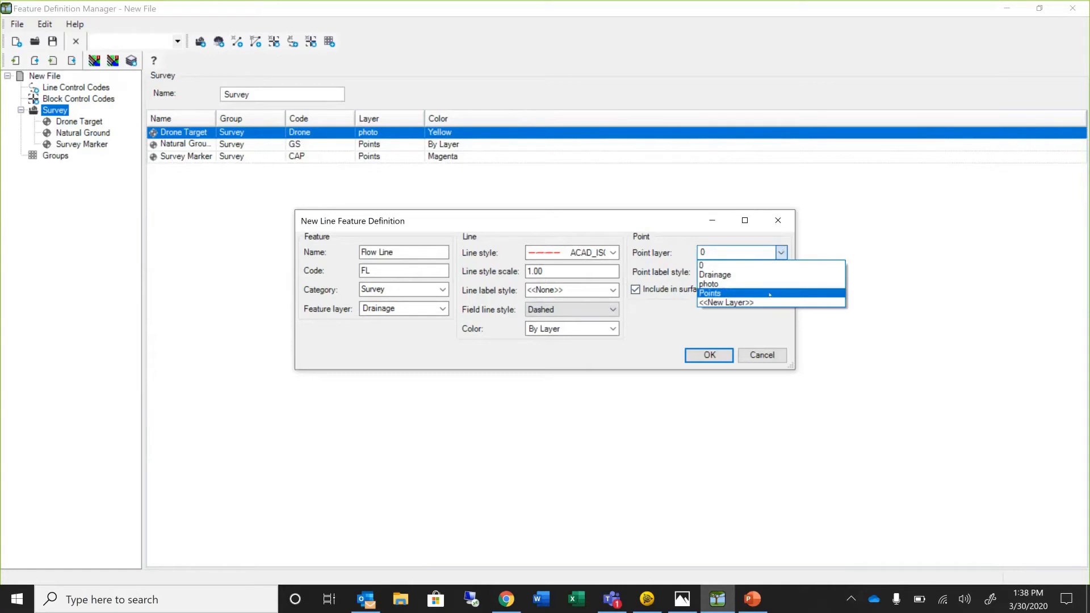
pyautogui.click(762, 275)
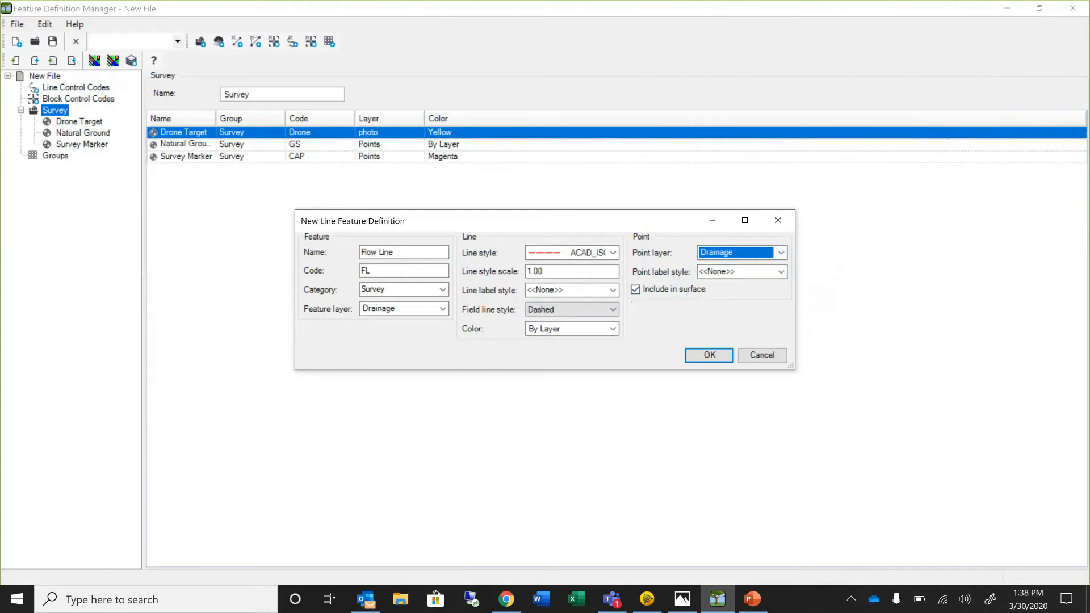
pyautogui.click(703, 356)
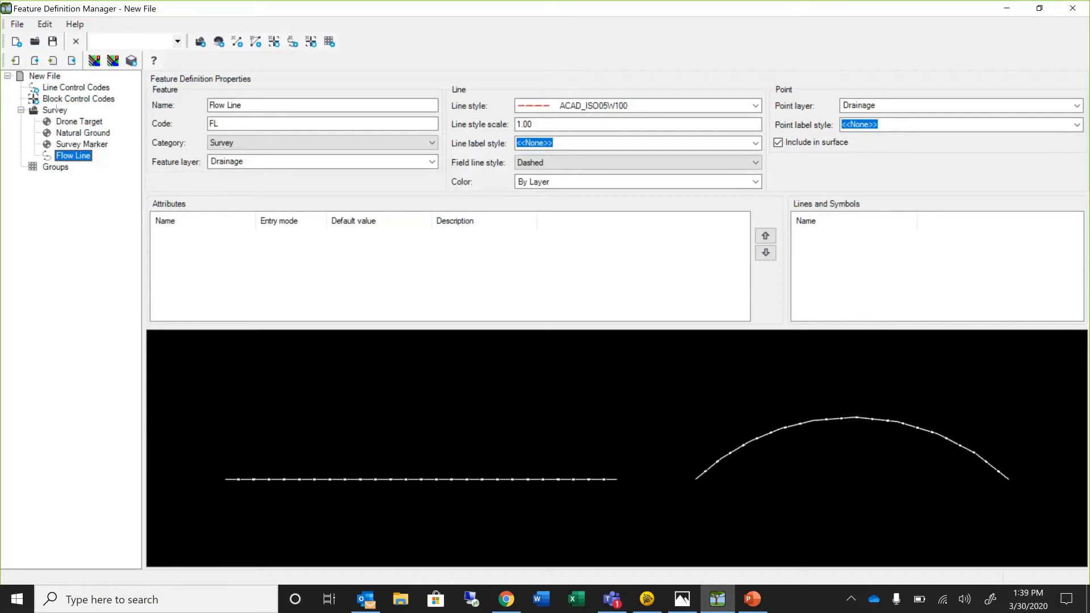
# - Start a new line feature definition in the Survey category with the name Center Line and code CL
pyautogui.click(58, 110)
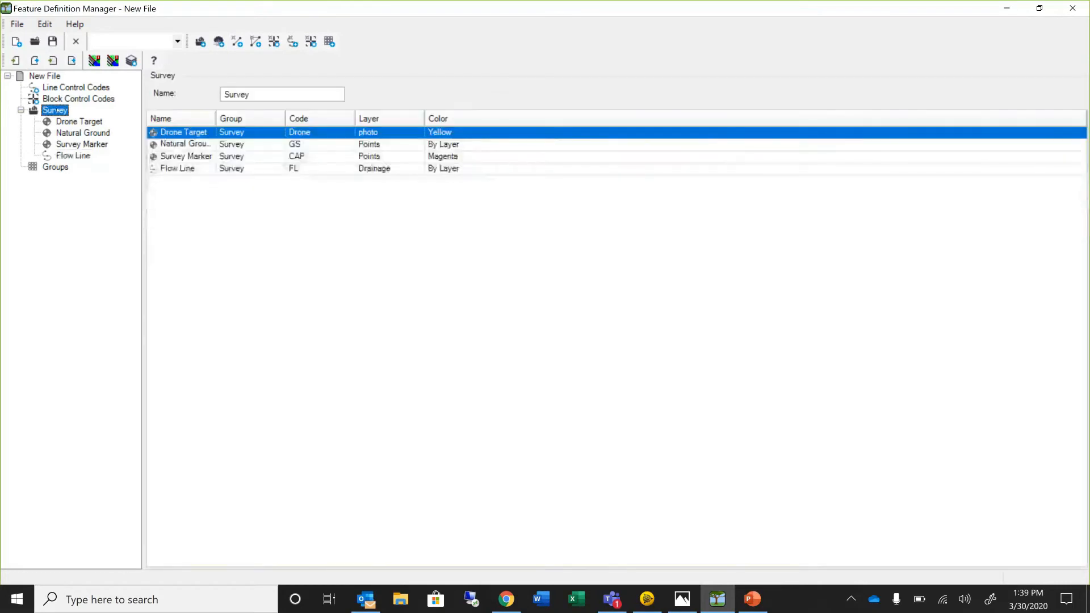
pyautogui.rightClick(58, 110)
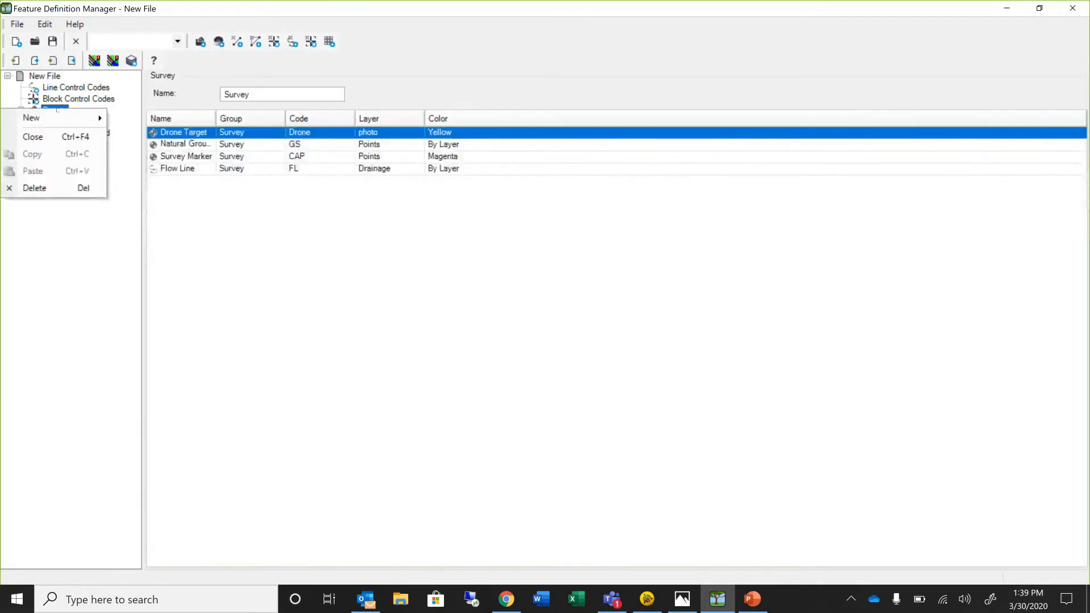
pyautogui.moveTo(59, 117)
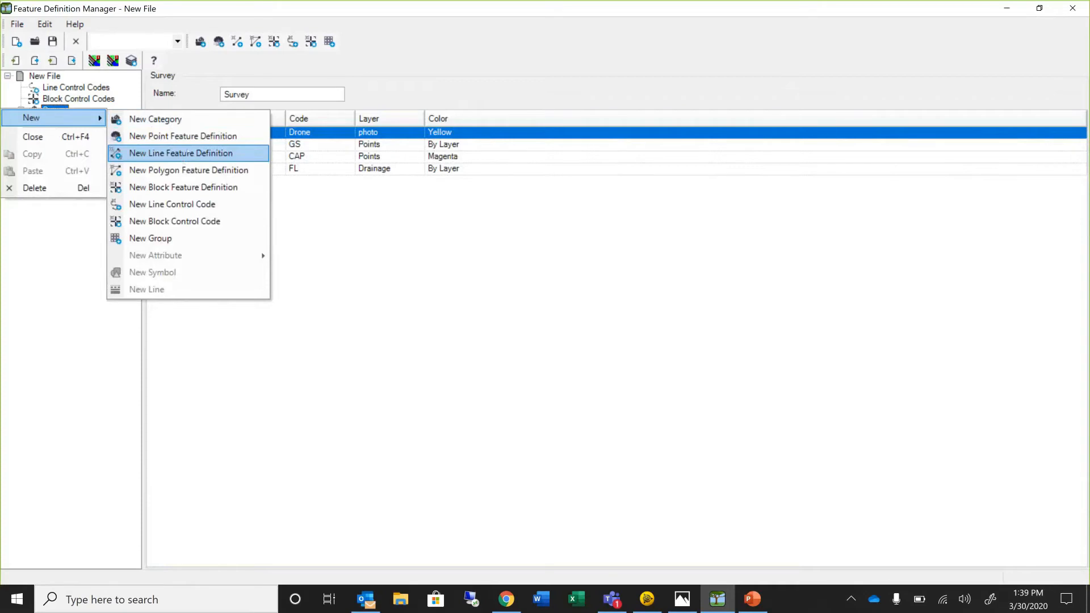
pyautogui.click(188, 153)
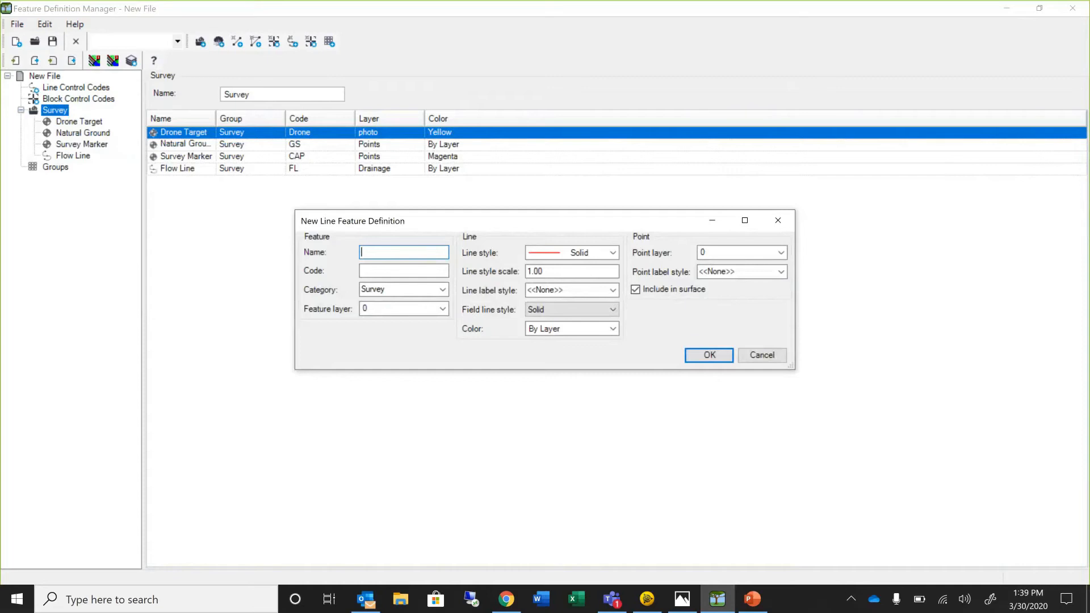
pyautogui.write('Center Line')
pyautogui.click(404, 271)
pyautogui.write('CL')
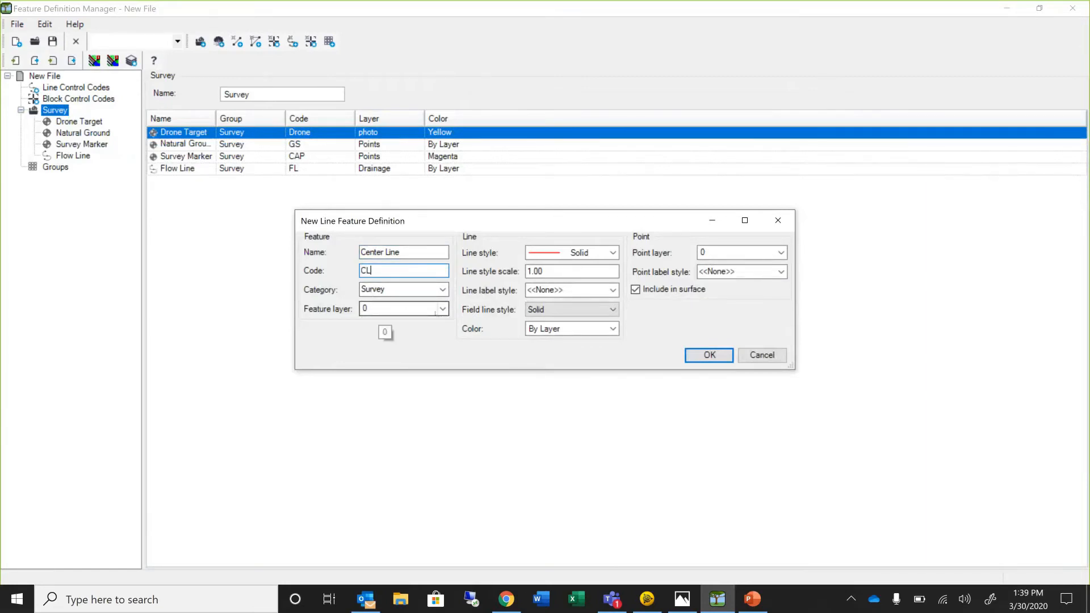
# - Create a new layer named Roads and assign it as the Center Line's feature layer
pyautogui.click(442, 309)
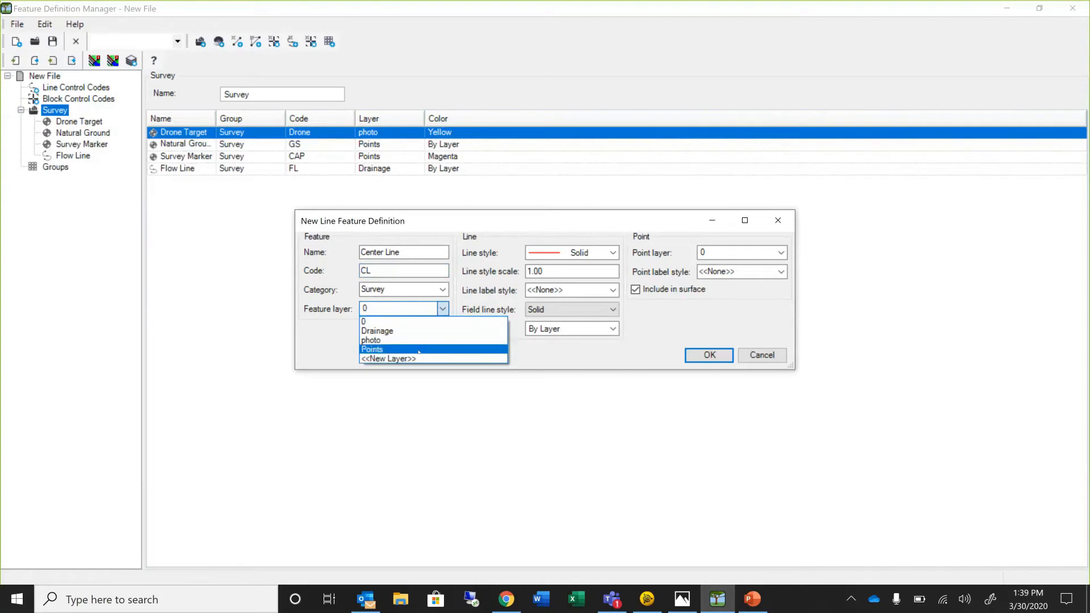
pyautogui.click(388, 359)
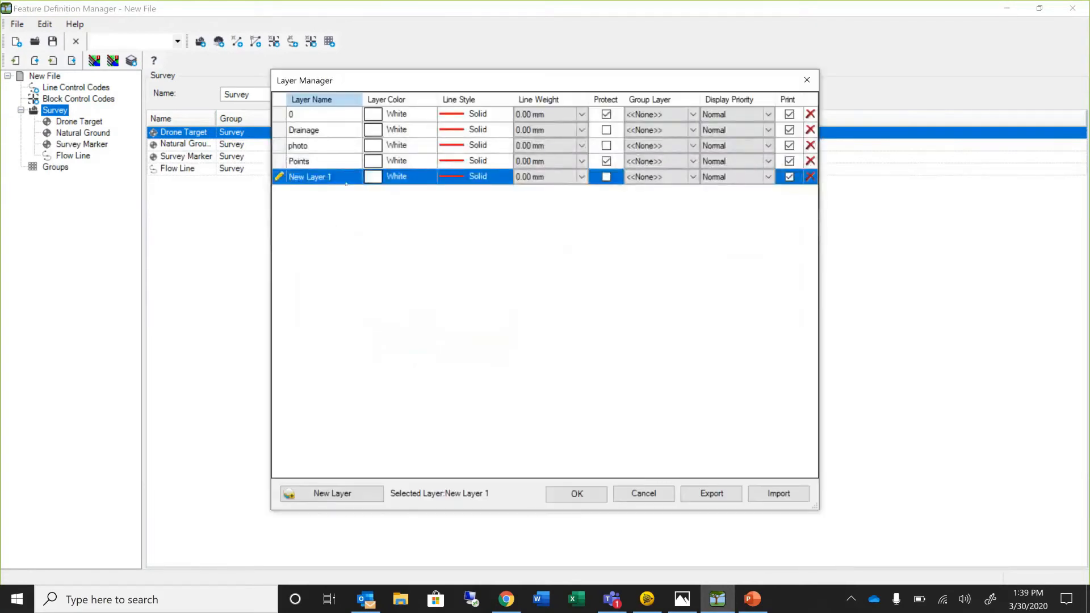
pyautogui.press('BackSpace')
pyautogui.press('BackSpace')
pyautogui.press('BackSpace')
pyautogui.press('BackSpace')
pyautogui.press('BackSpace')
pyautogui.press('BackSpace')
pyautogui.press('BackSpace')
pyautogui.press('BackSpace')
pyautogui.press('BackSpace')
pyautogui.press('BackSpace')
pyautogui.press('BackSpace')
pyautogui.write('Roads')
pyautogui.click(577, 494)
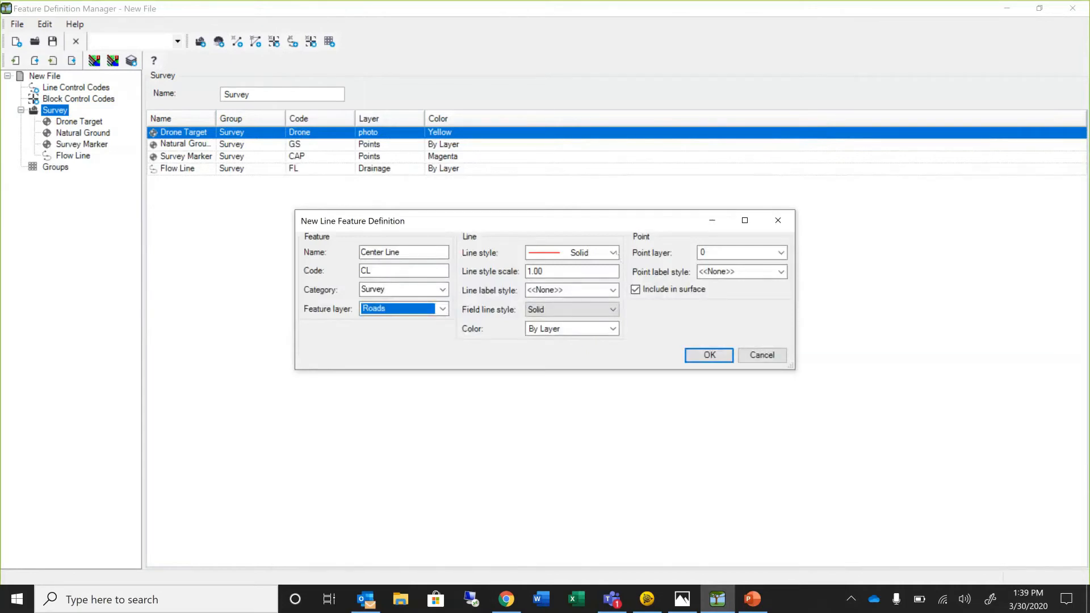
# - Try to import the CENTER line style from acadlt.lin for the Center Line
pyautogui.click(613, 253)
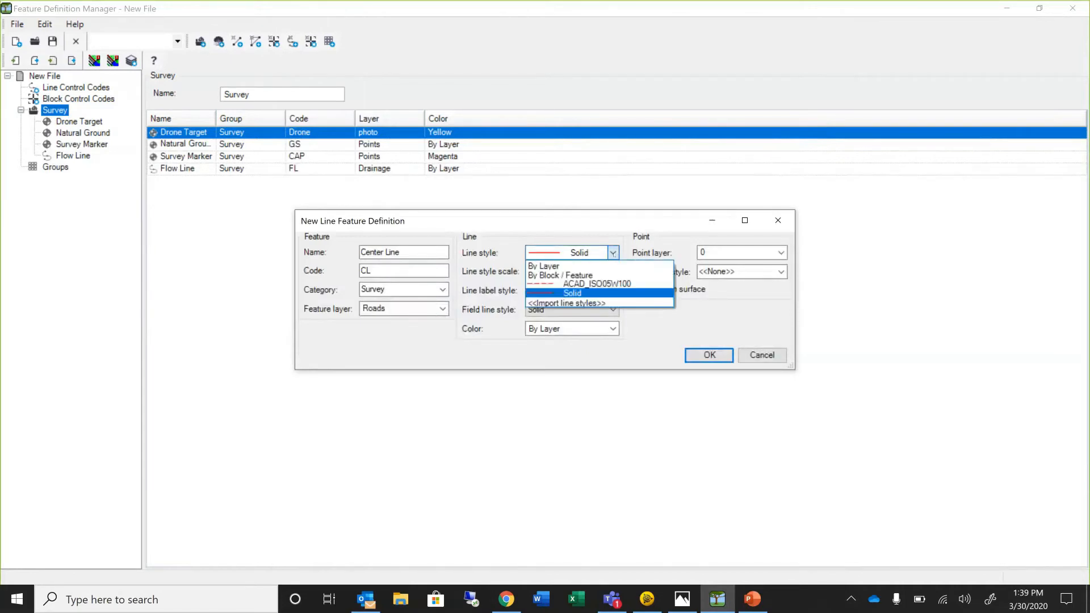
pyautogui.click(591, 303)
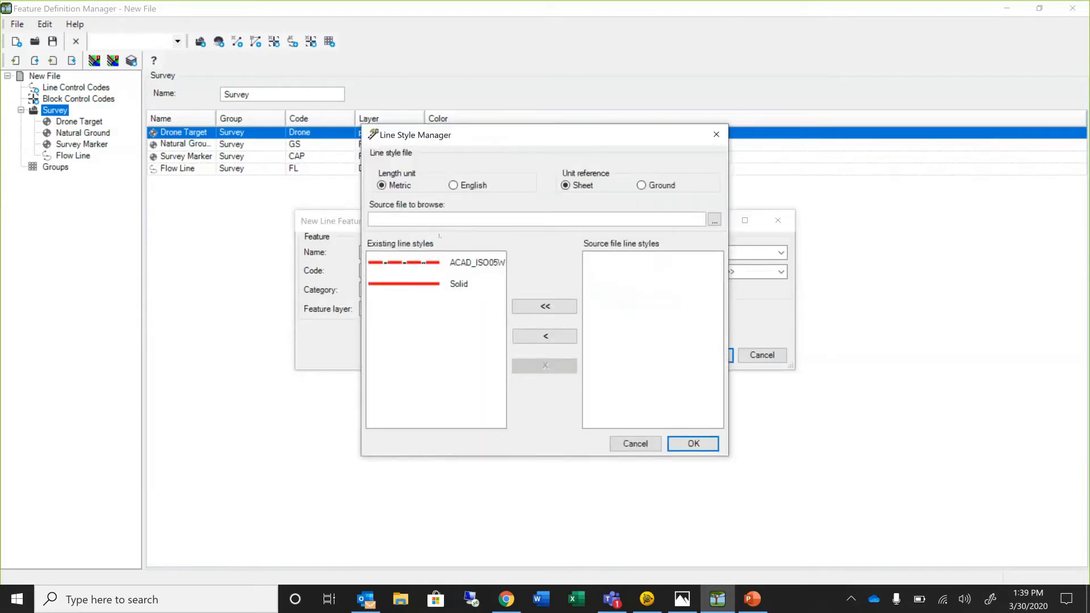
pyautogui.click(714, 220)
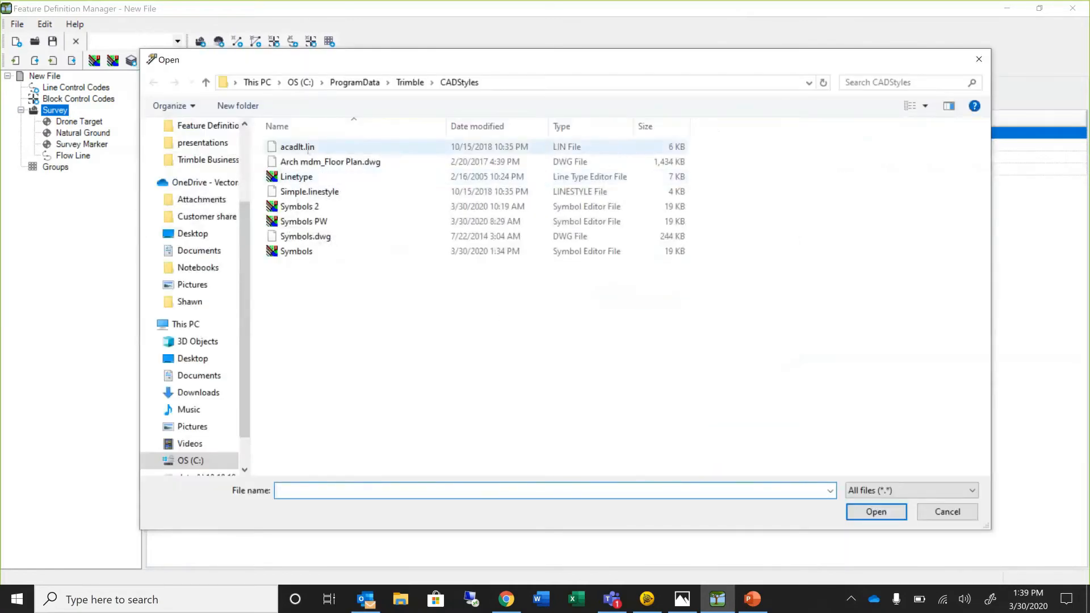
pyautogui.click(309, 147)
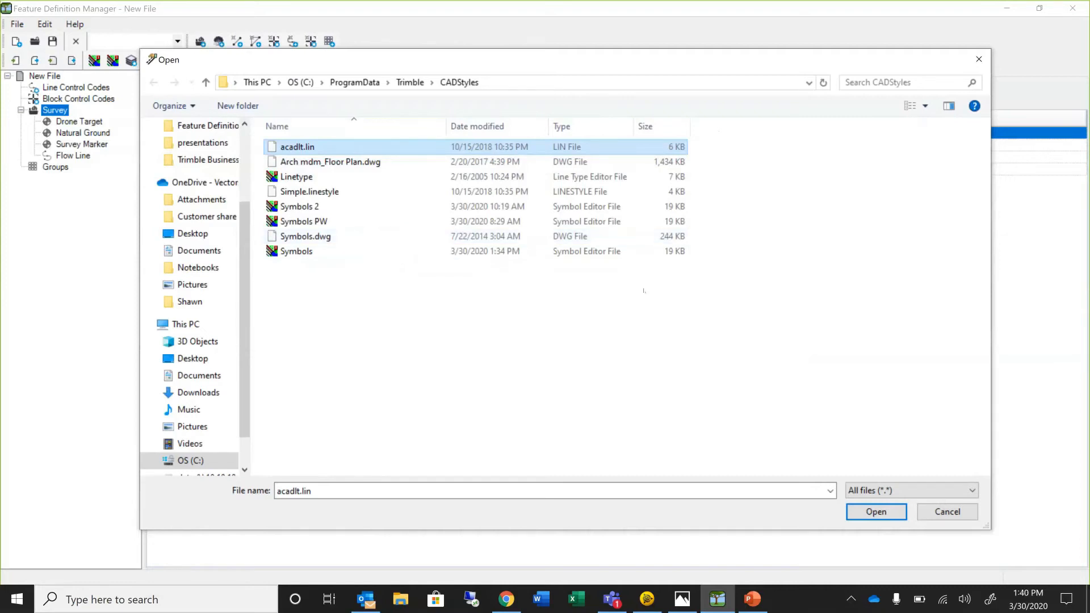
pyautogui.click(860, 514)
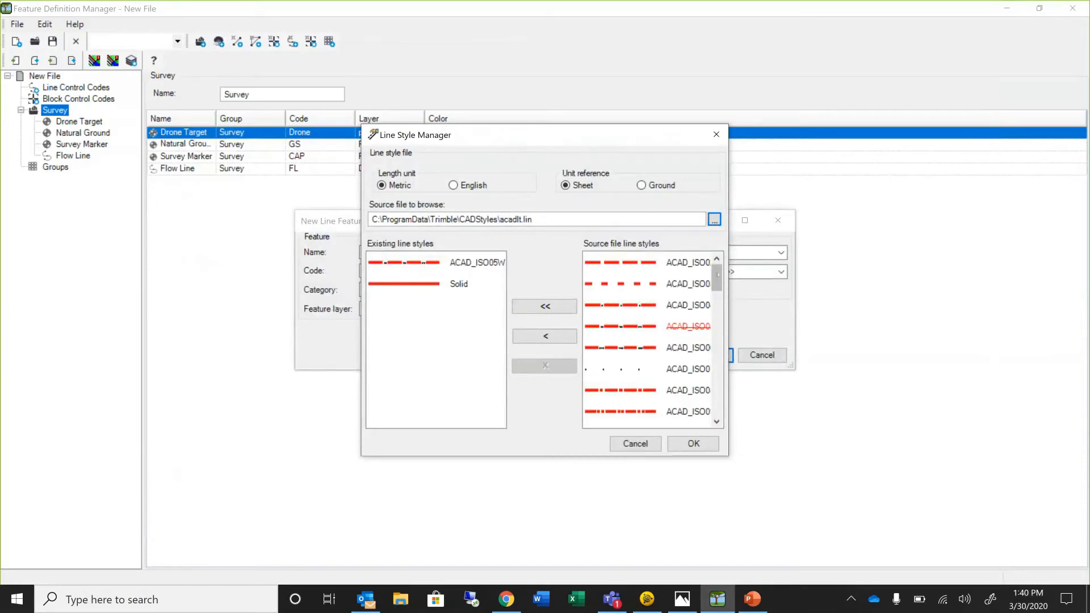
pyautogui.click(718, 421)
pyautogui.click(717, 423)
pyautogui.click(717, 422)
pyautogui.click(717, 423)
pyautogui.click(717, 423)
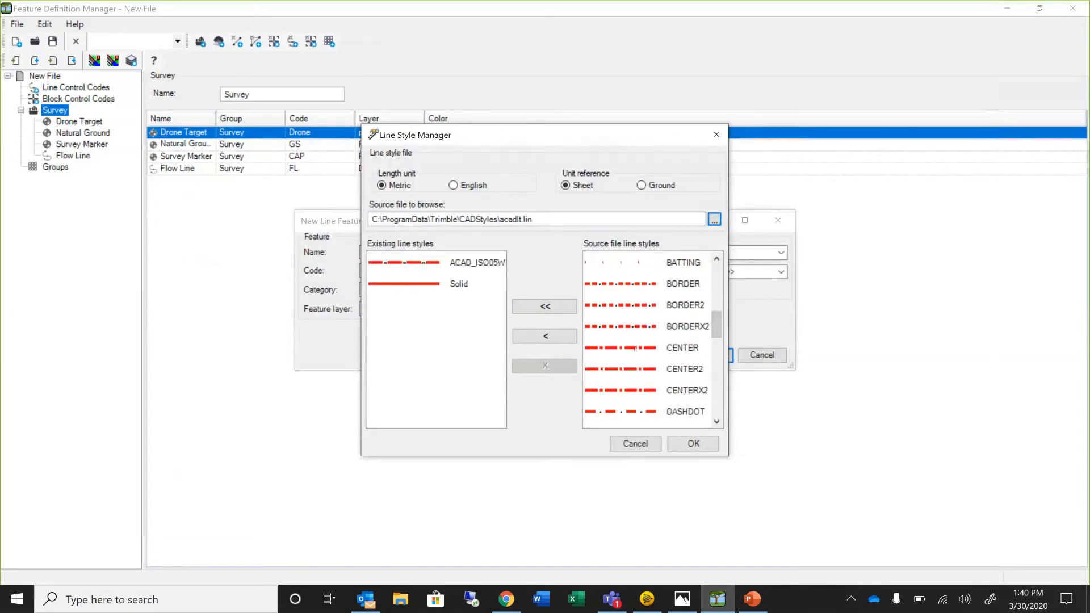
pyautogui.click(635, 349)
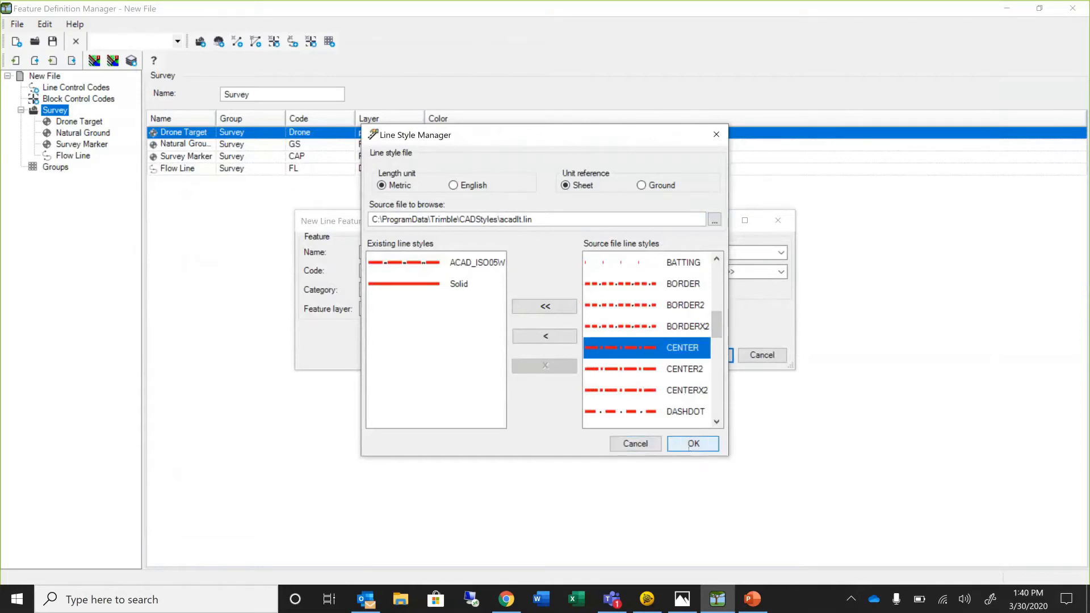
pyautogui.click(690, 445)
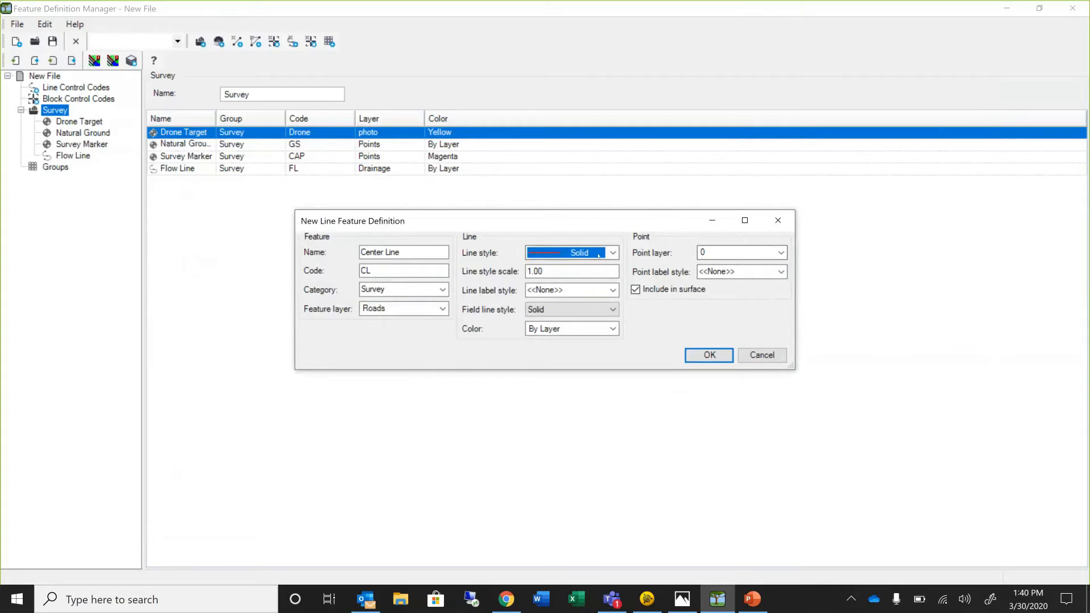
# - Import the CENTER line style from acadlt.lin in the CADStyles folder and assign it as the Center Line's line style
pyautogui.click(613, 254)
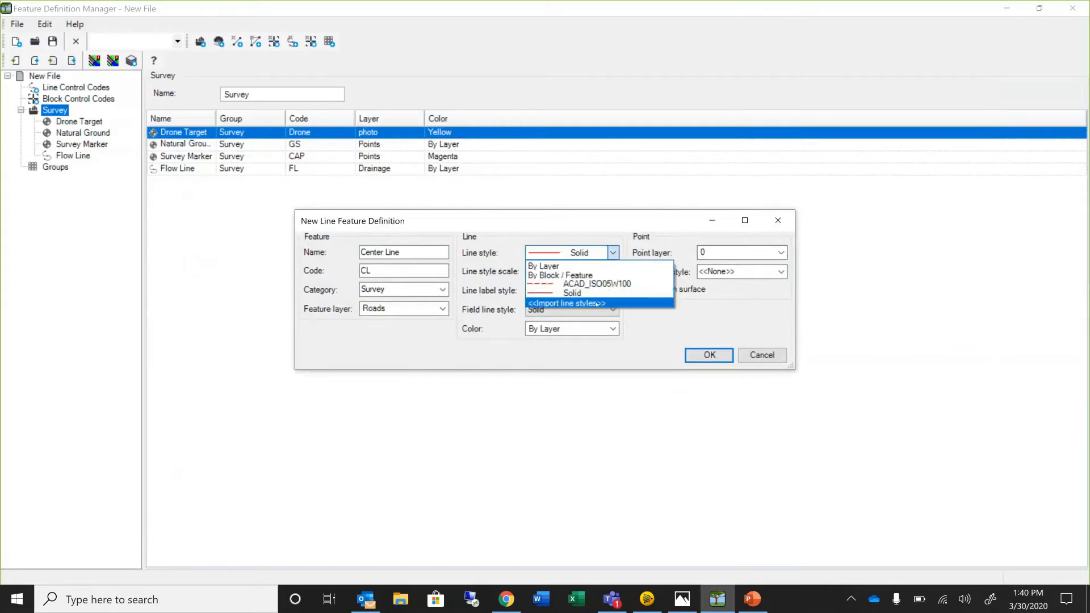
pyautogui.click(597, 303)
pyautogui.click(717, 221)
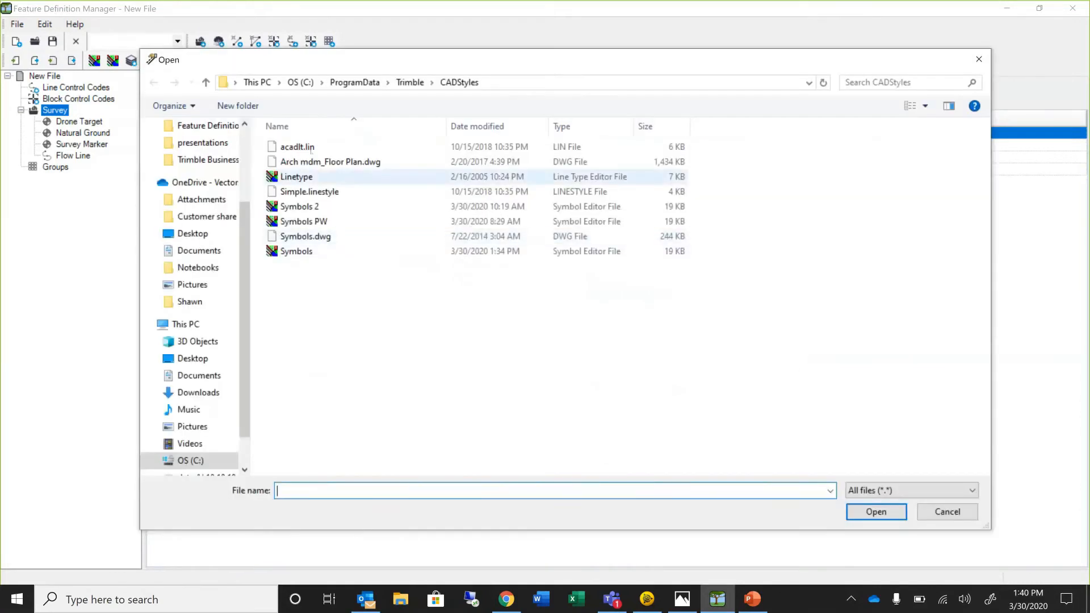
pyautogui.click(297, 146)
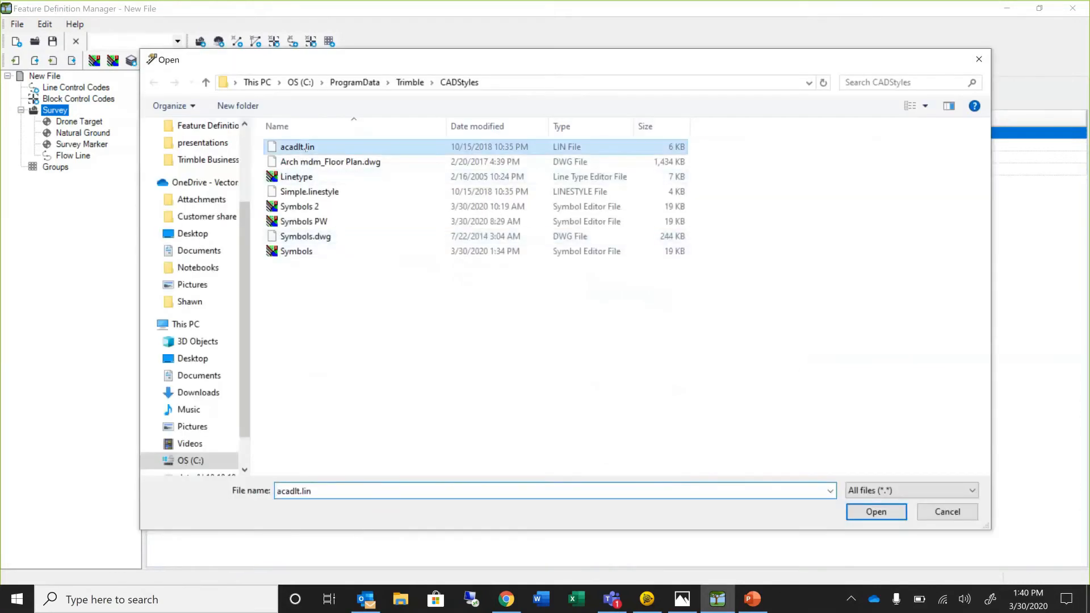
pyautogui.click(892, 512)
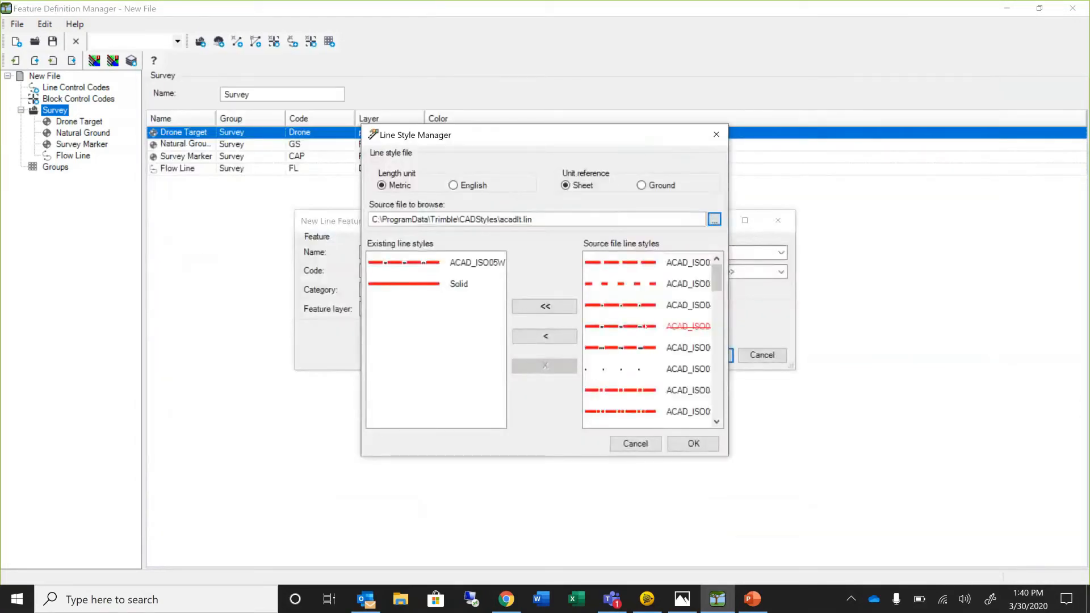
pyautogui.moveTo(717, 278); pyautogui.dragTo(716, 334)
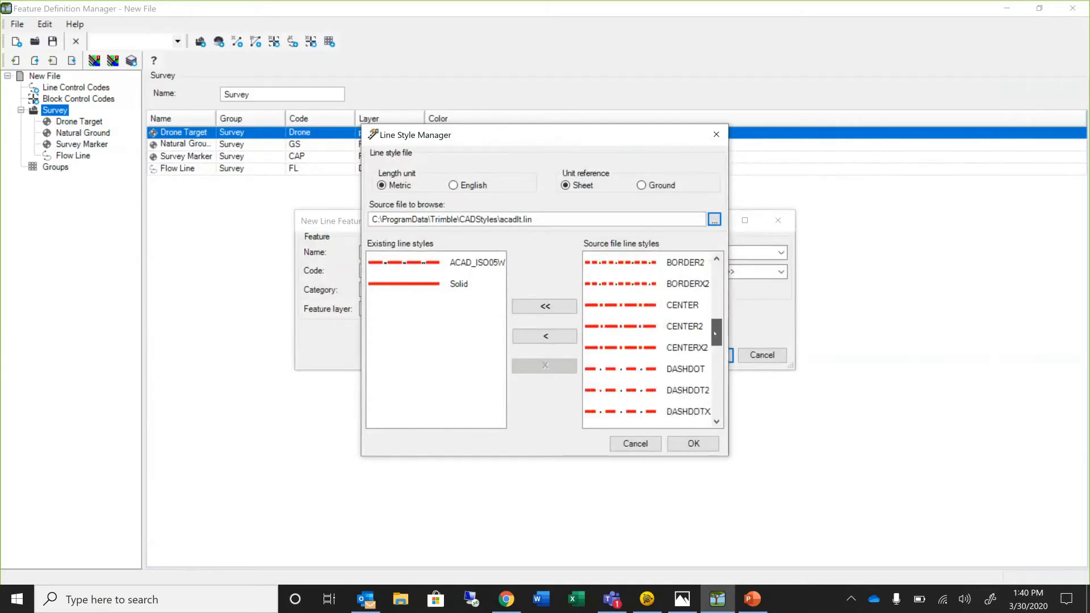
pyautogui.click(654, 311)
pyautogui.click(559, 335)
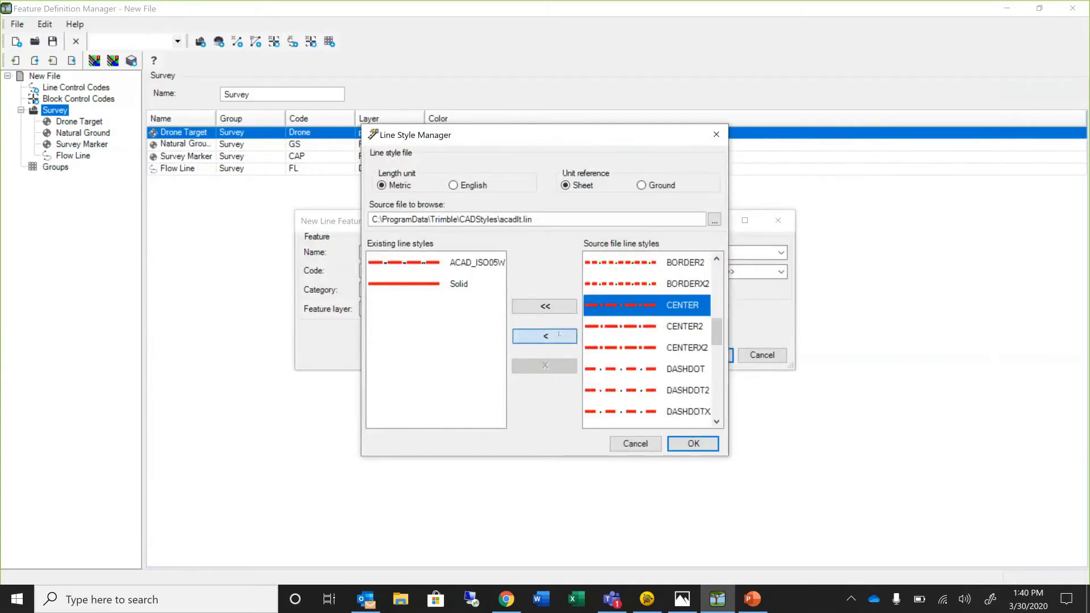
pyautogui.click(694, 446)
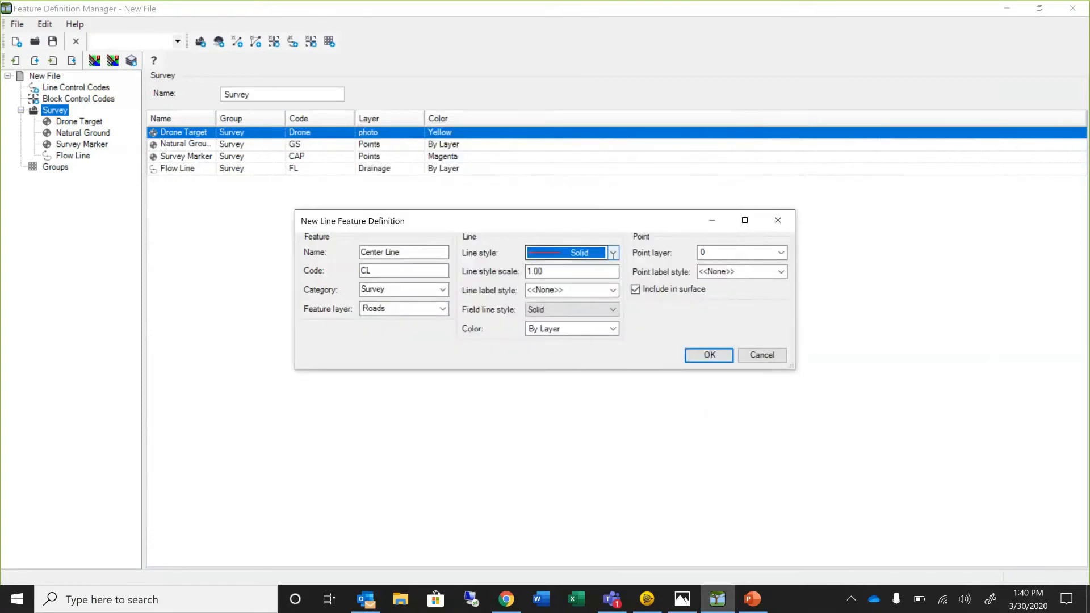
pyautogui.click(614, 253)
pyautogui.click(588, 292)
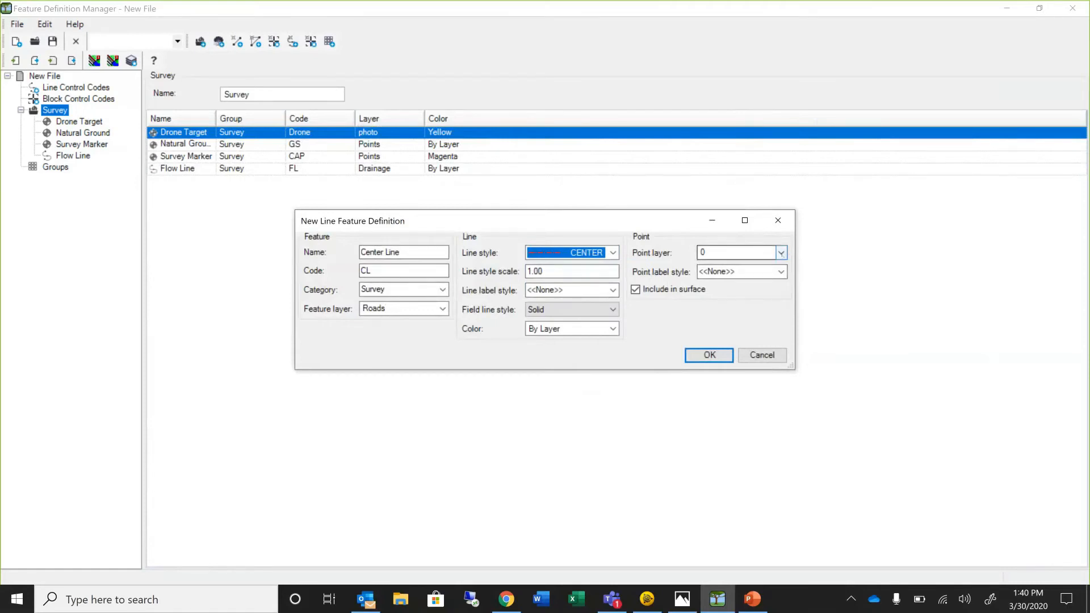
# - Set the Center Line's point layer to Roads and create the line feature definition
pyautogui.click(761, 253)
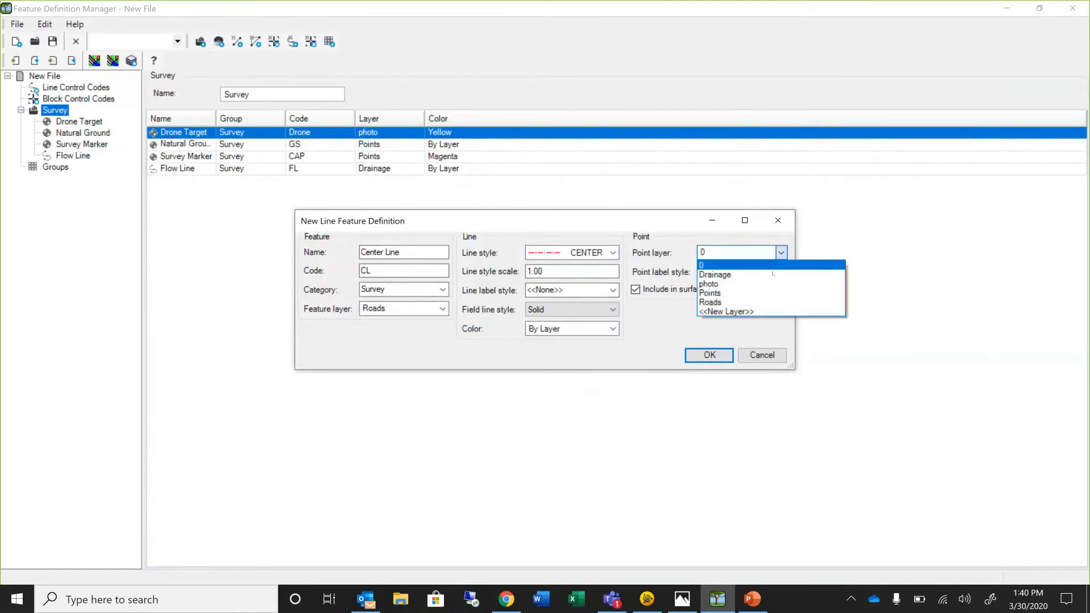
pyautogui.click(758, 303)
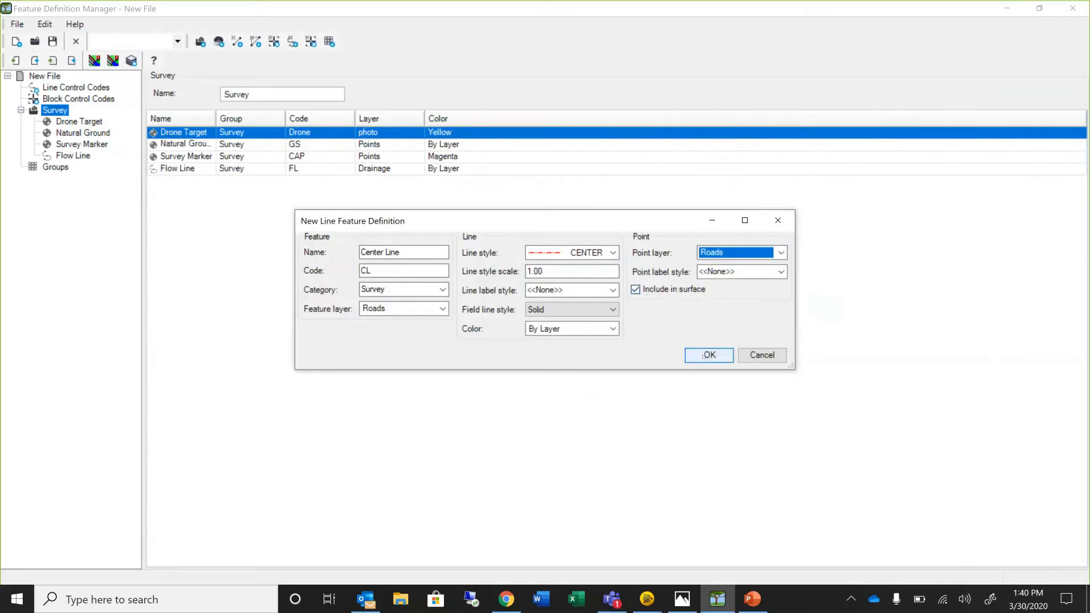
pyautogui.click(703, 356)
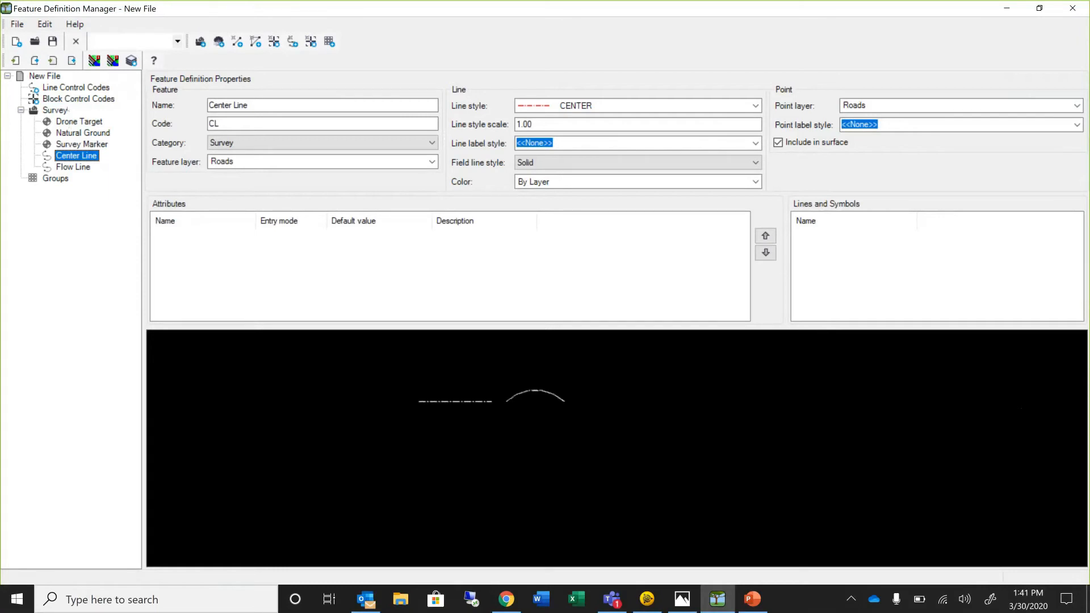
# - Start a new block feature definition in the Survey category with the name Coniferous Tree and code CT
pyautogui.click(56, 110)
pyautogui.rightClick(57, 111)
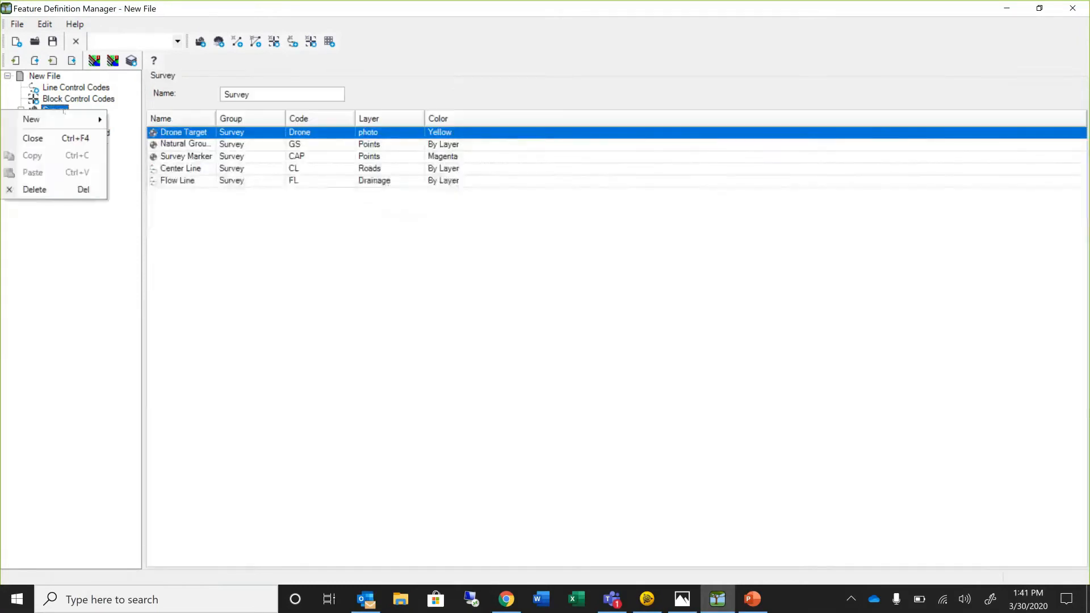
pyautogui.moveTo(57, 124)
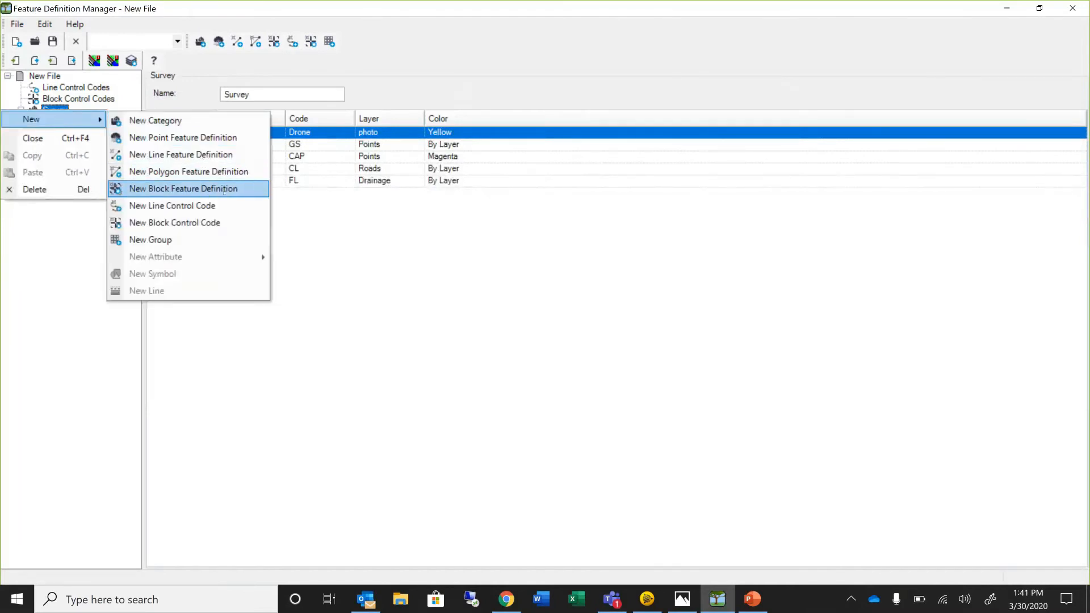
pyautogui.press('Return')
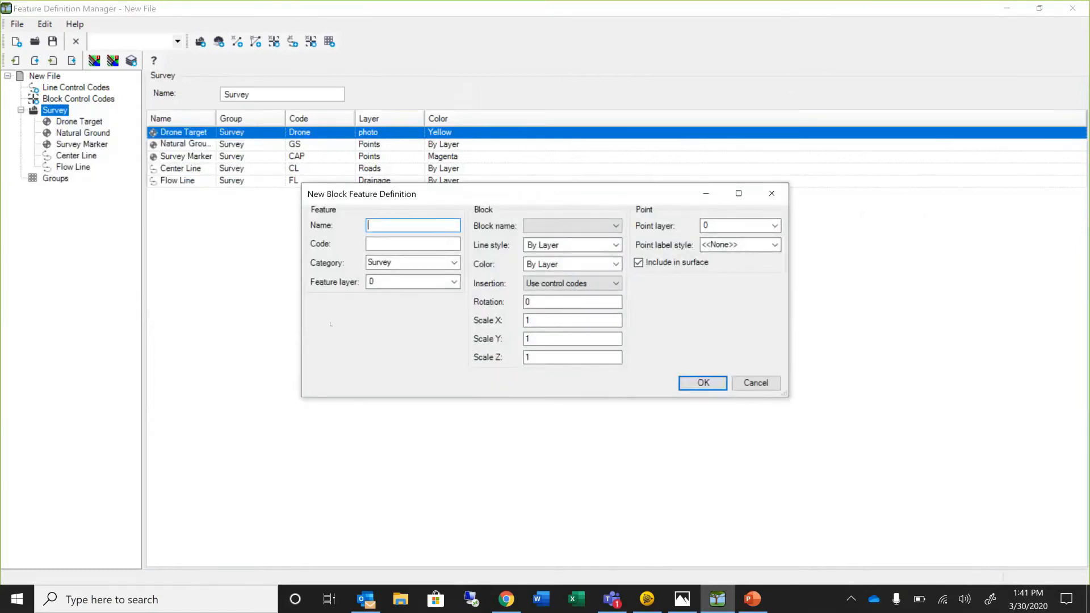
pyautogui.write('Coniferous Tree')
pyautogui.click(390, 244)
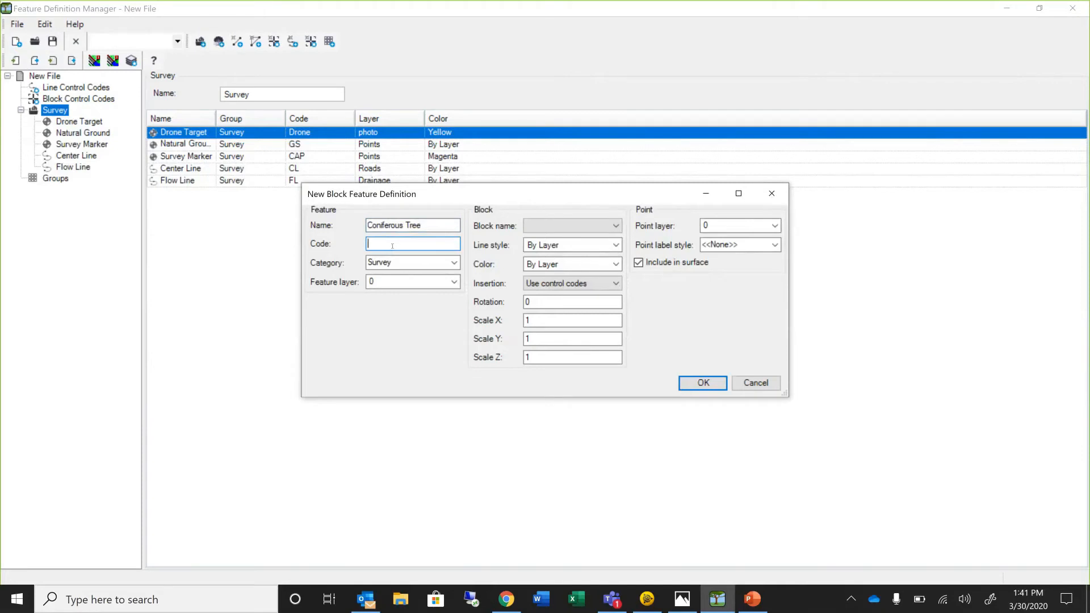
pyautogui.write('CT')
# - Create a new layer named Vegetation and assign it as the Coniferous Tree's feature layer
pyautogui.click(454, 282)
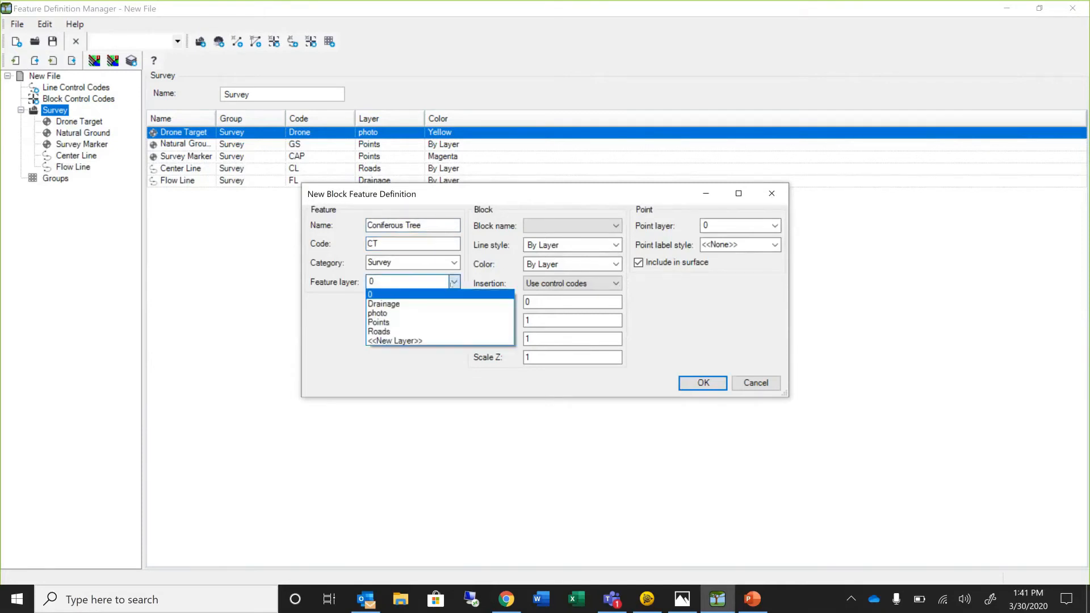
pyautogui.click(425, 342)
pyautogui.press('BackSpace')
pyautogui.press('BackSpace')
pyautogui.press('BackSpace')
pyautogui.press('BackSpace')
pyautogui.press('BackSpace')
pyautogui.press('BackSpace')
pyautogui.press('BackSpace')
pyautogui.press('BackSpace')
pyautogui.press('BackSpace')
pyautogui.press('BackSpace')
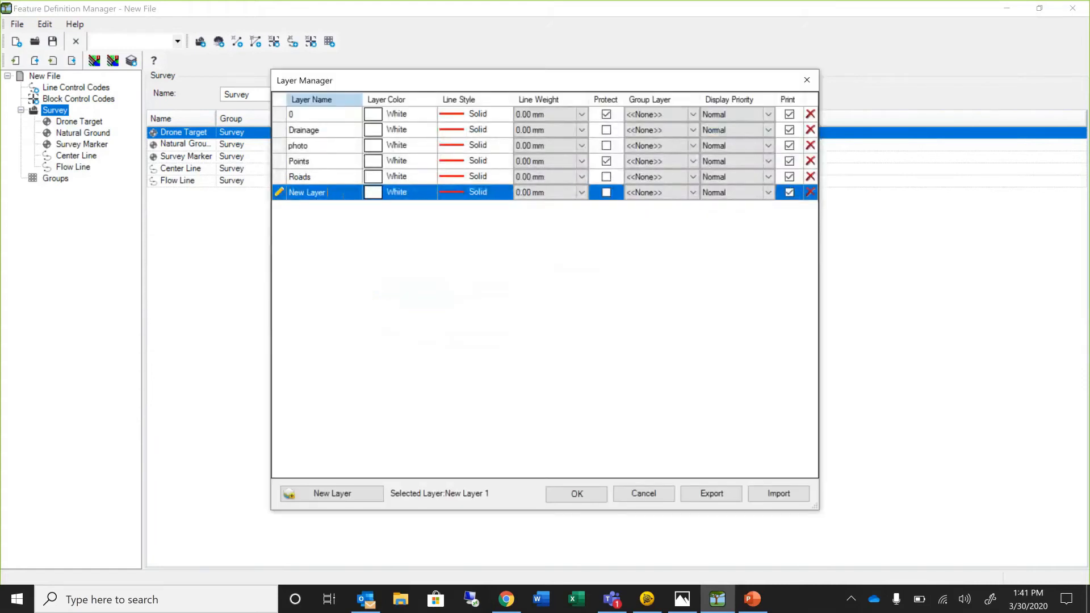
pyautogui.press('BackSpace')
pyautogui.write('Vegetation')
pyautogui.click(578, 497)
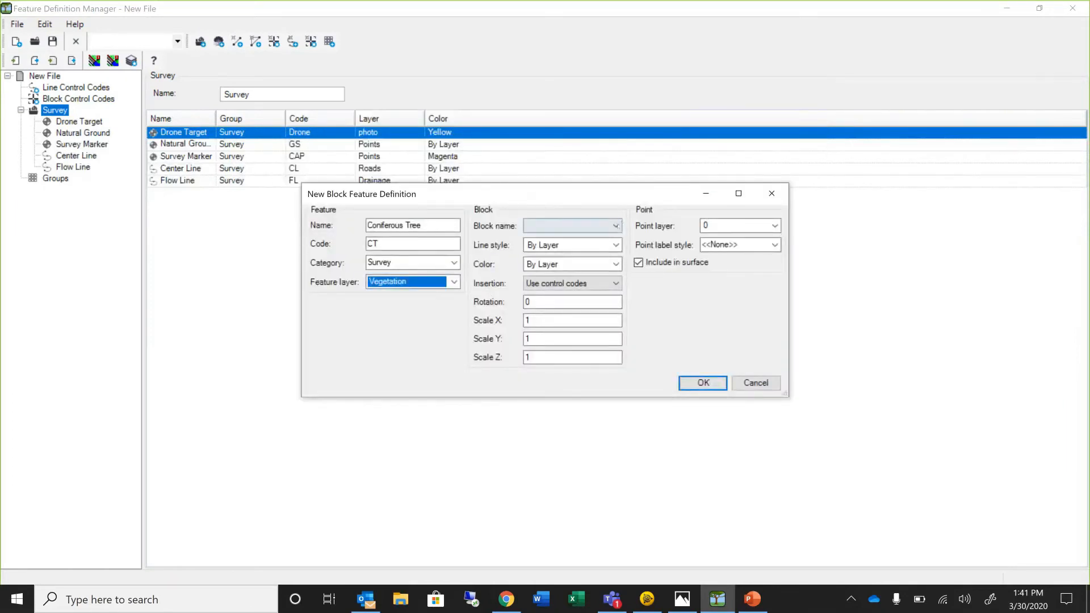
# - Import the blocks from Symbols.dwg in the CADStyles folder and assign tree 4 as the Coniferous Tree's block
pyautogui.click(578, 230)
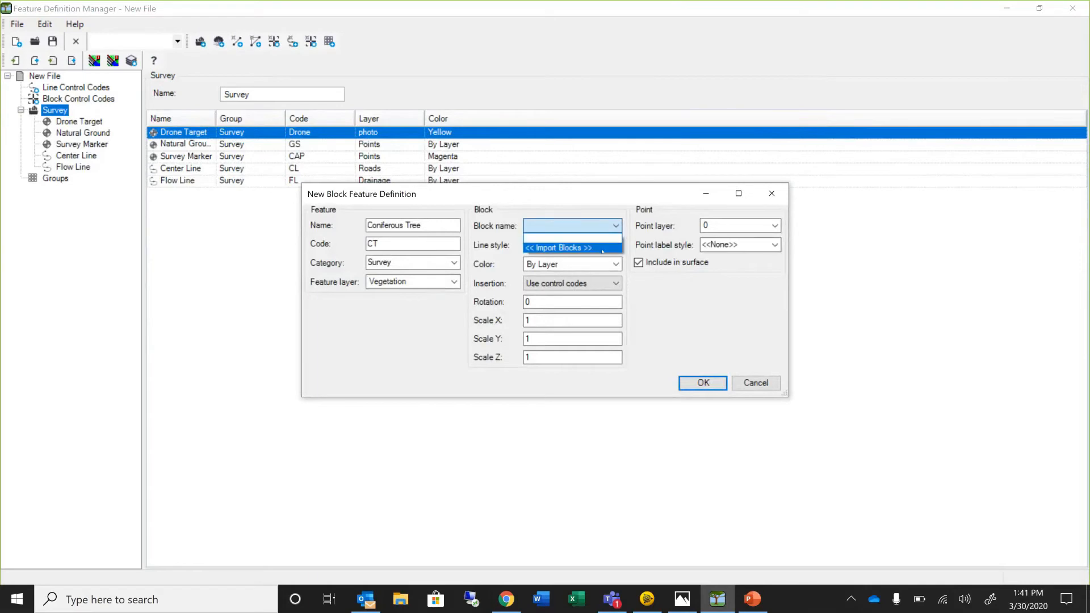
pyautogui.click(602, 250)
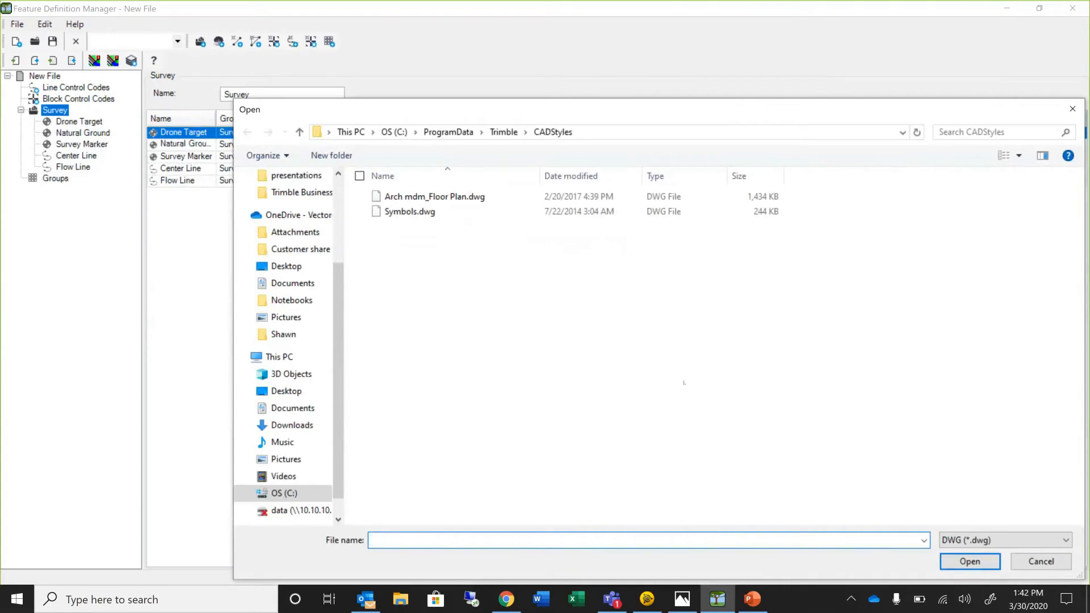
pyautogui.click(1066, 540)
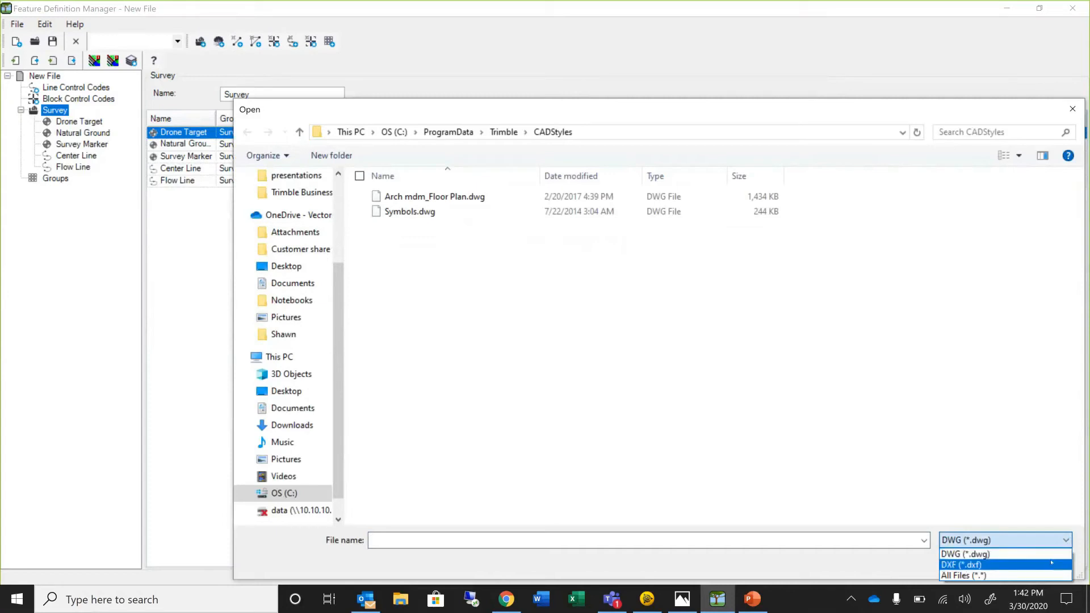
pyautogui.click(1012, 376)
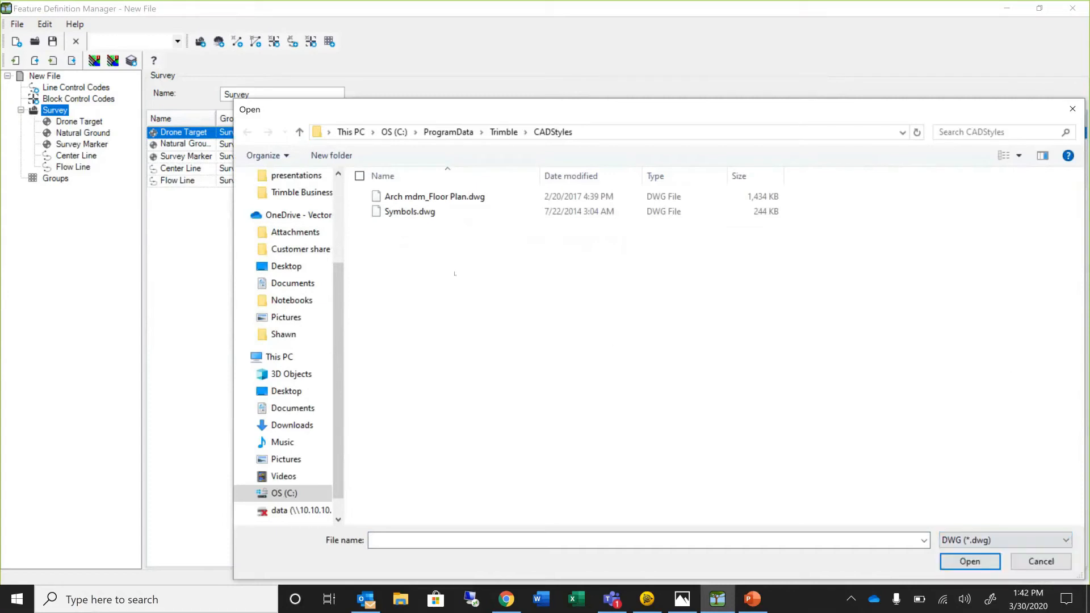
pyautogui.click(414, 211)
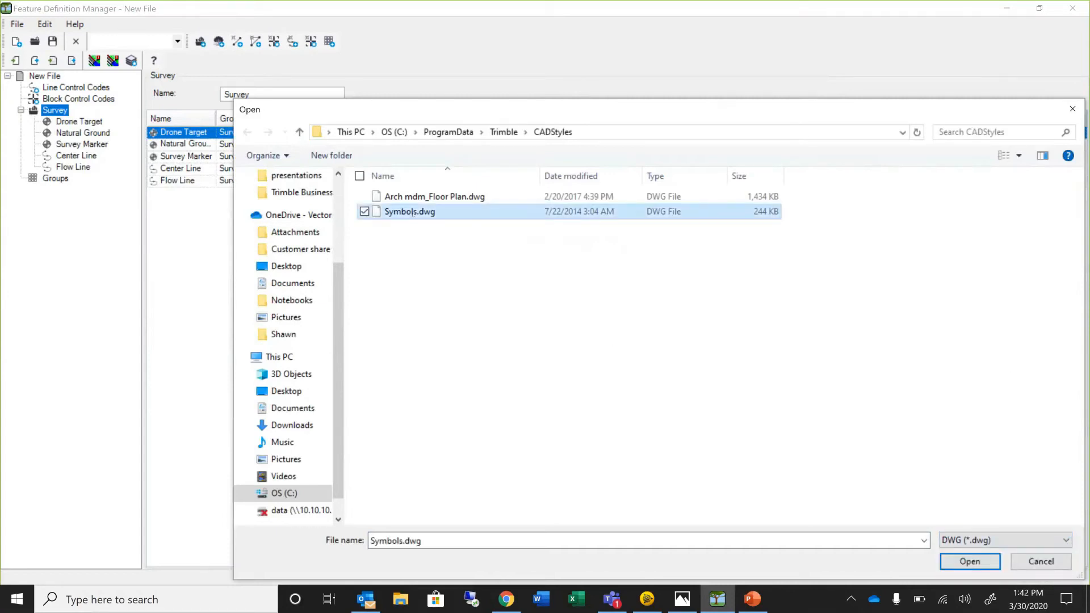
pyautogui.click(958, 563)
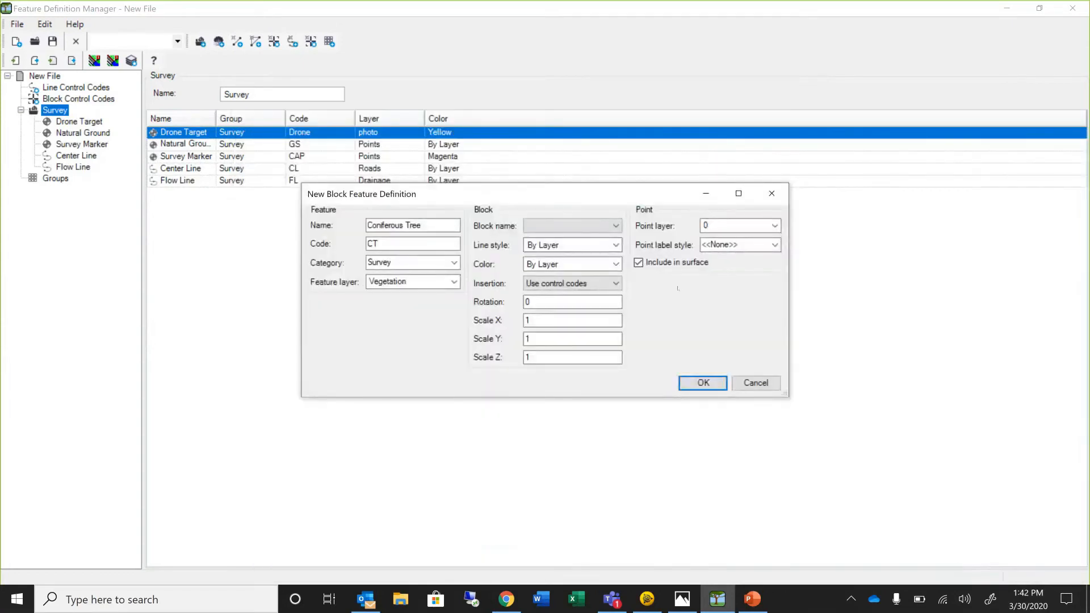
pyautogui.click(615, 226)
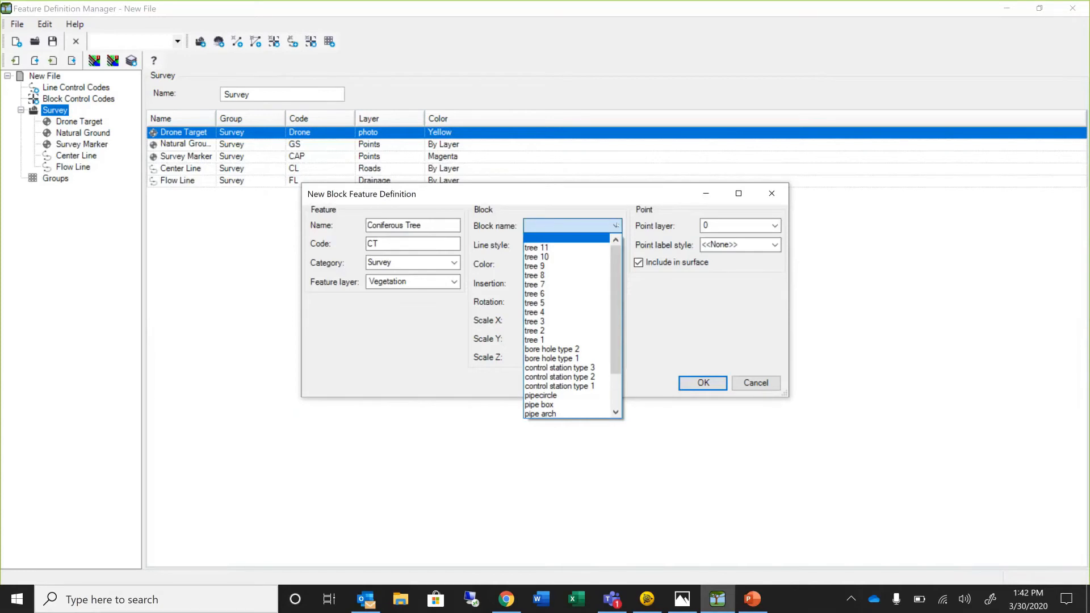
pyautogui.click(551, 313)
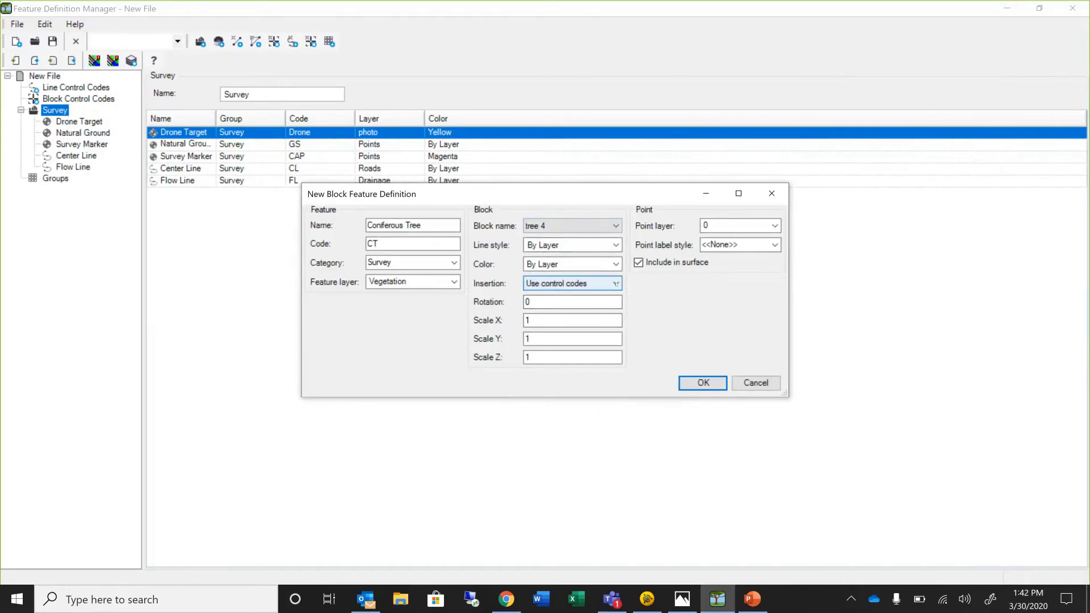
# - Create the Coniferous Tree definition with insertion by control codes, point layer Vegetation and its points excluded from the surface
pyautogui.click(616, 284)
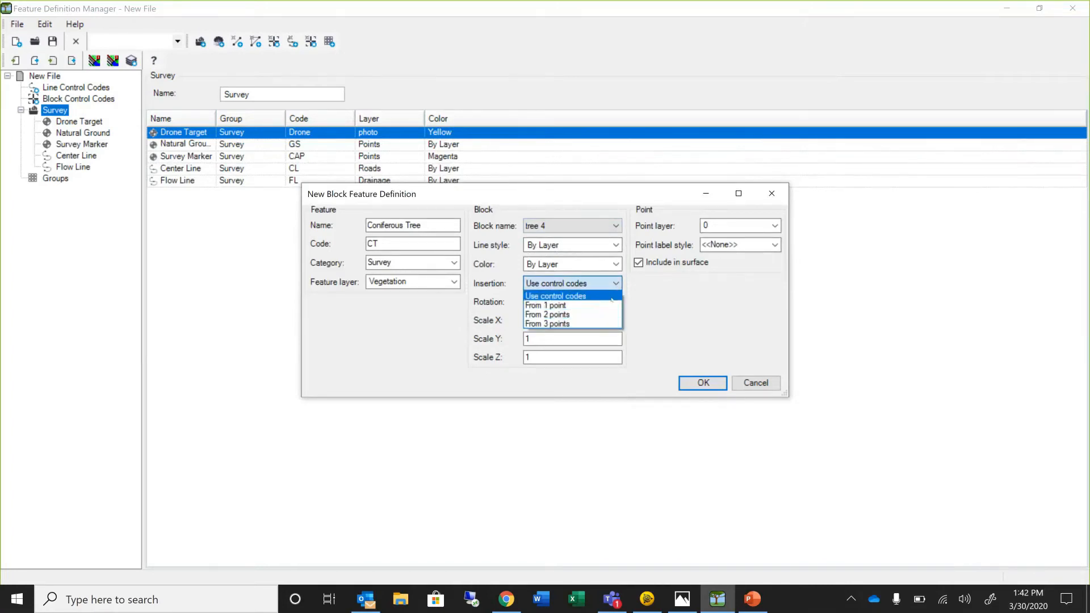
pyautogui.click(612, 297)
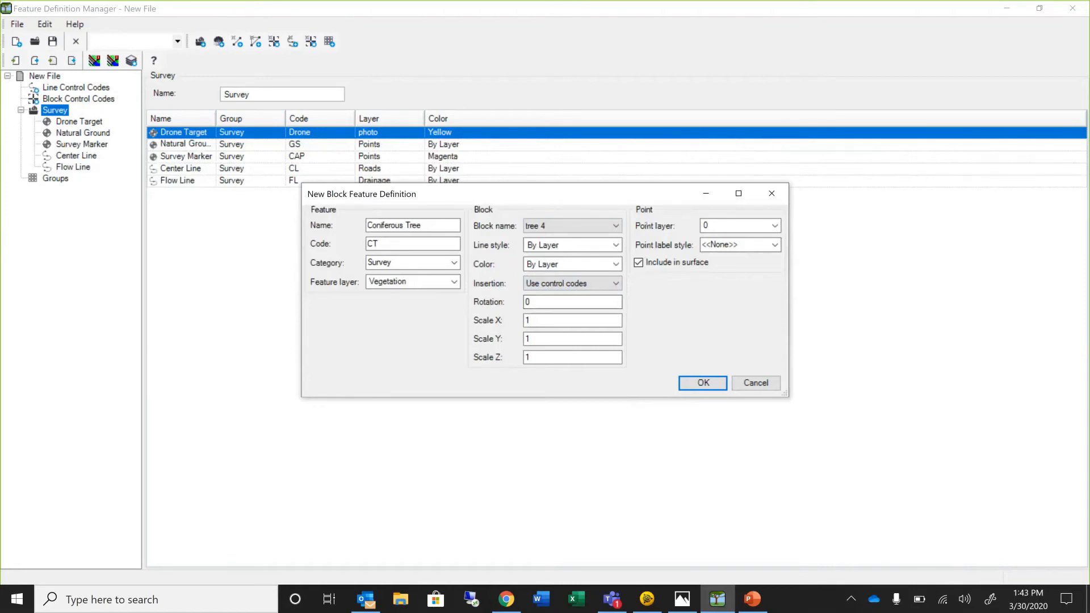
pyautogui.click(775, 225)
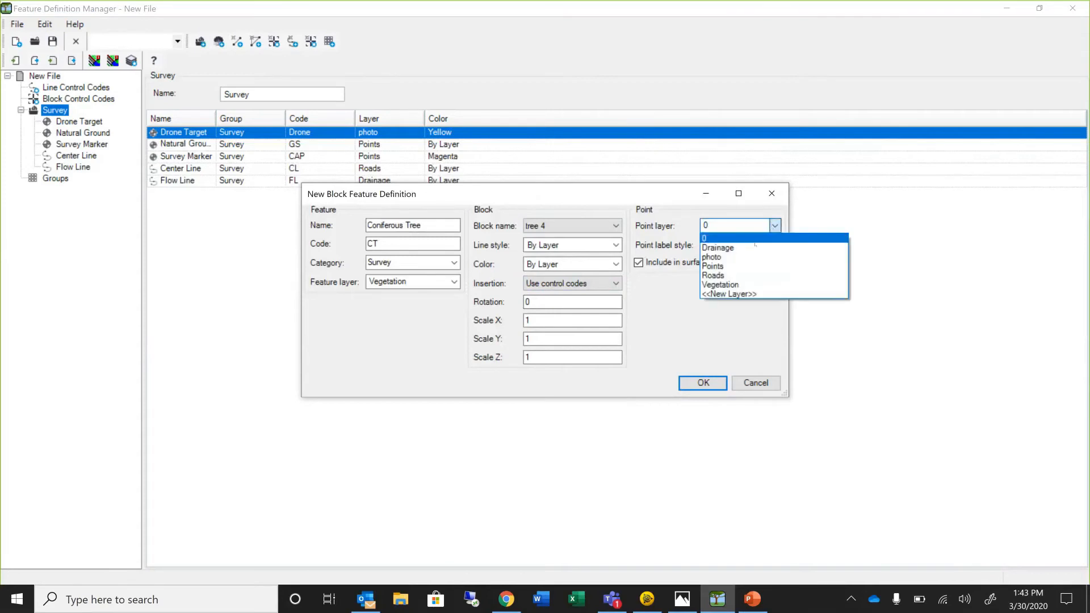
pyautogui.click(742, 285)
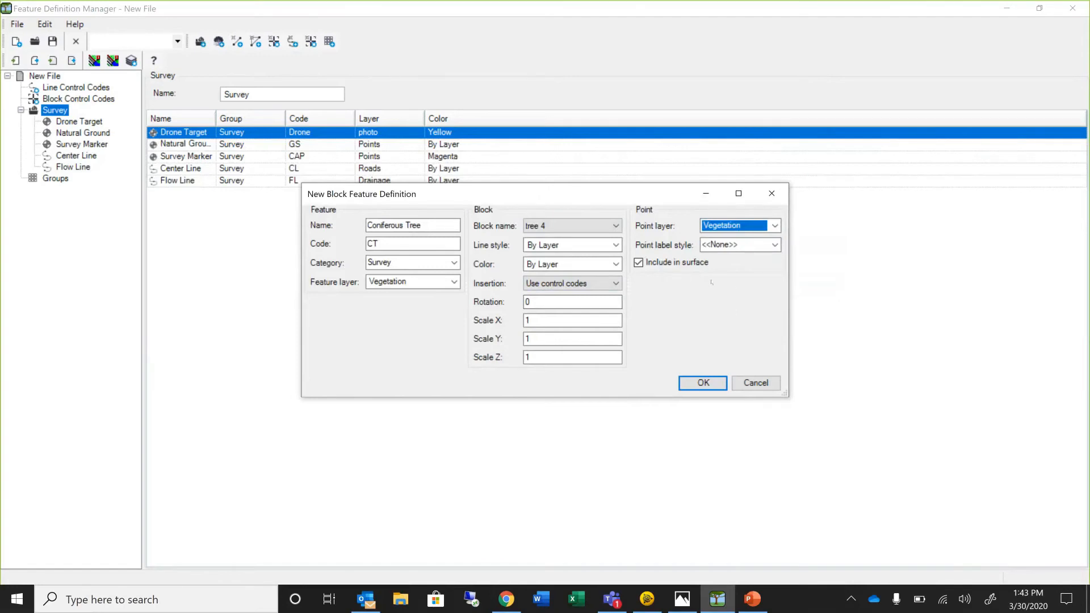
pyautogui.click(638, 263)
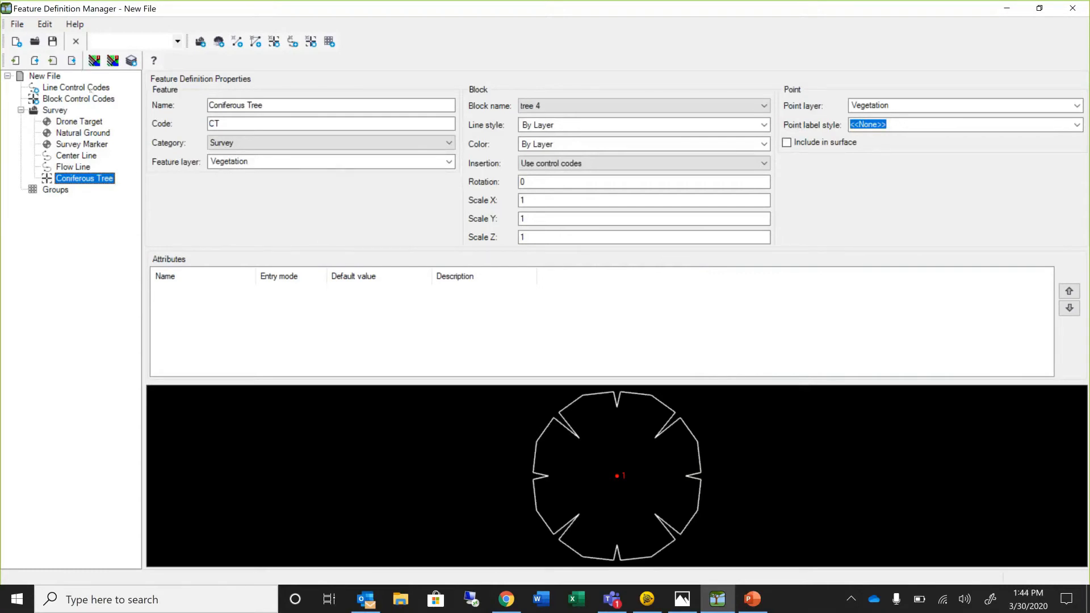
# - Create a line control code named Start with code ST that starts a new line joining sequence
pyautogui.click(90, 88)
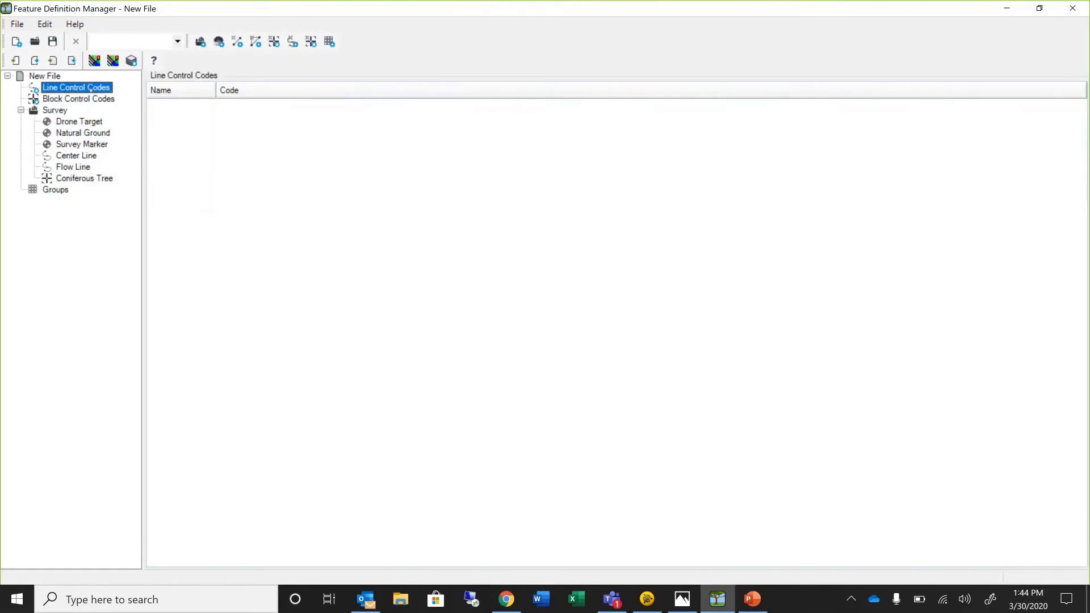
pyautogui.rightClick(90, 88)
pyautogui.moveTo(85, 100)
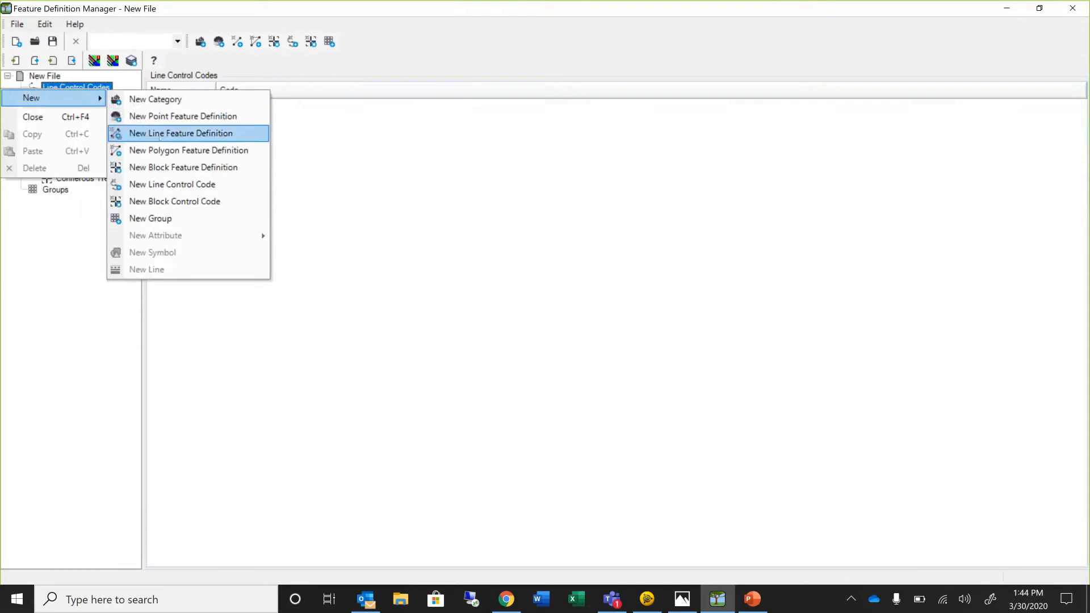
pyautogui.click(171, 185)
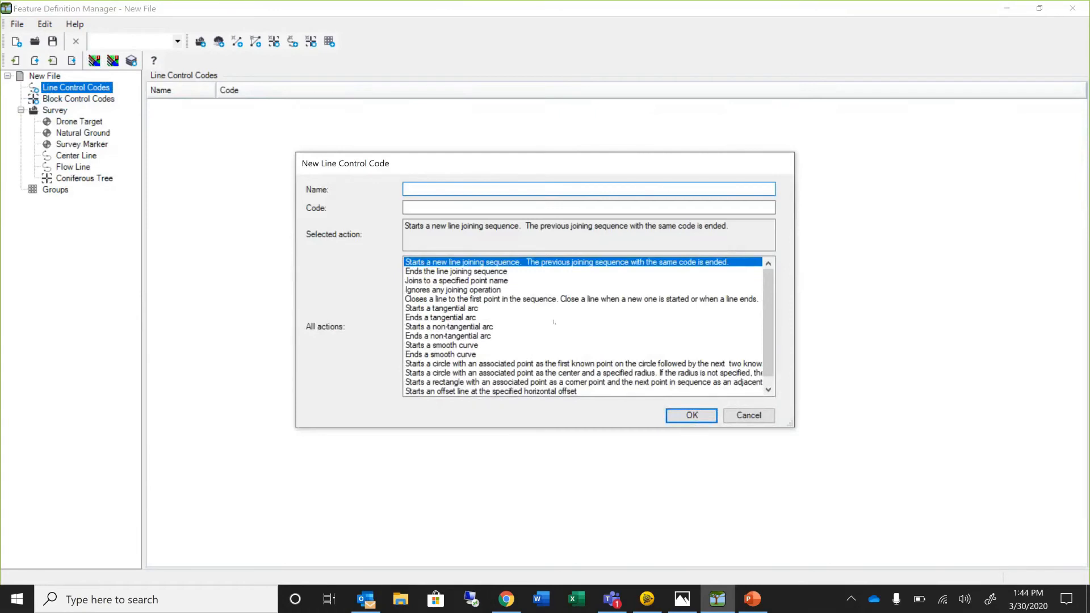
pyautogui.moveTo(769, 304)
pyautogui.mouseDown()
pyautogui.moveTo(771, 319)
pyautogui.moveTo(774, 307)
pyautogui.mouseUp()
pyautogui.write('Start')
pyautogui.click(430, 210)
pyautogui.write('ST')
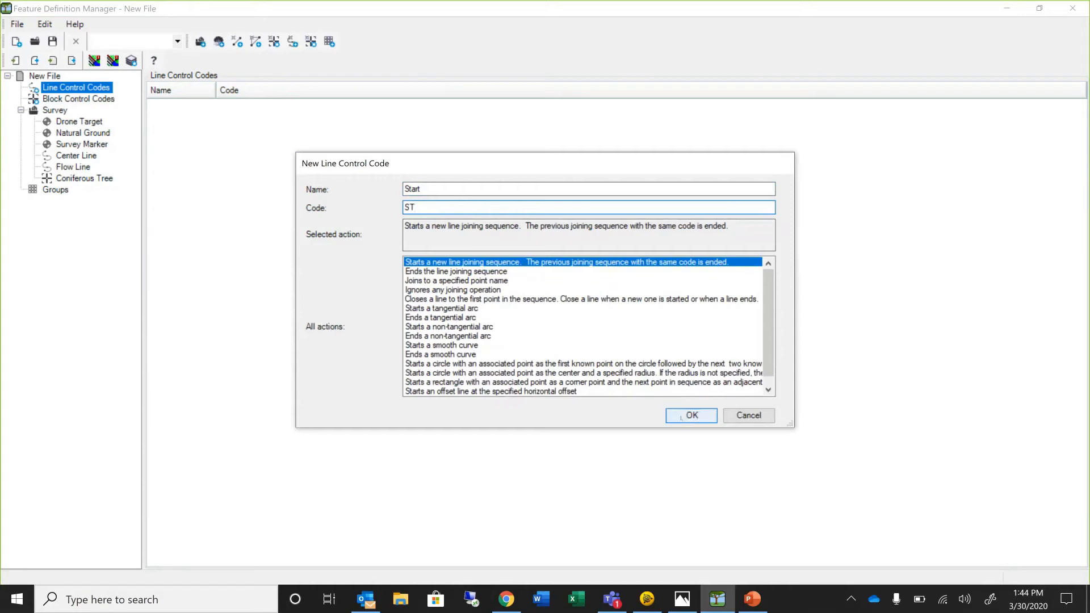
pyautogui.click(682, 418)
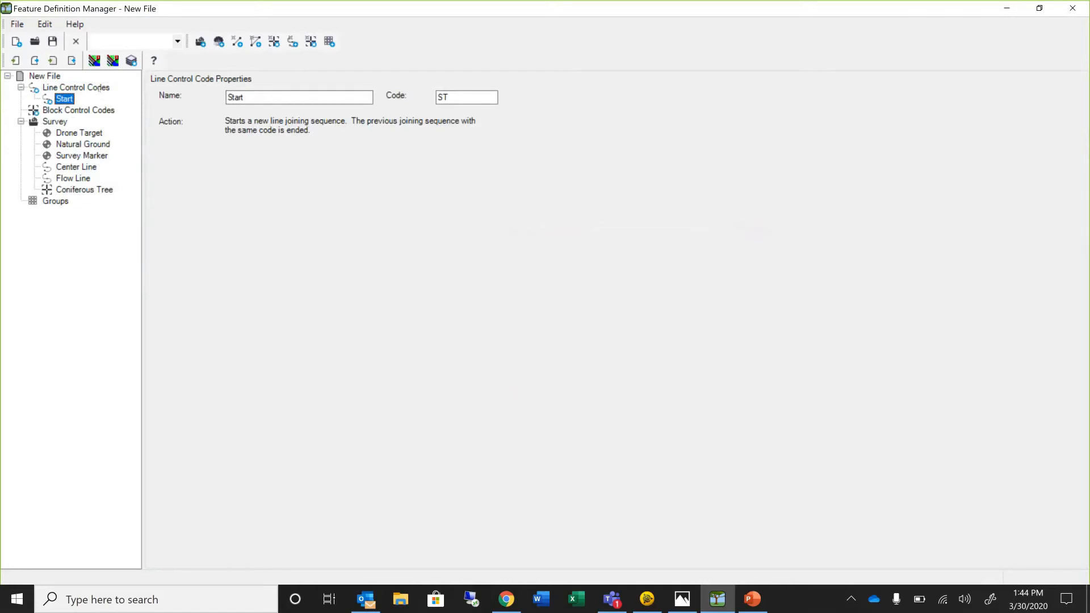
# - Create a line control code named End with code End that ends the line joining sequence
pyautogui.click(99, 89)
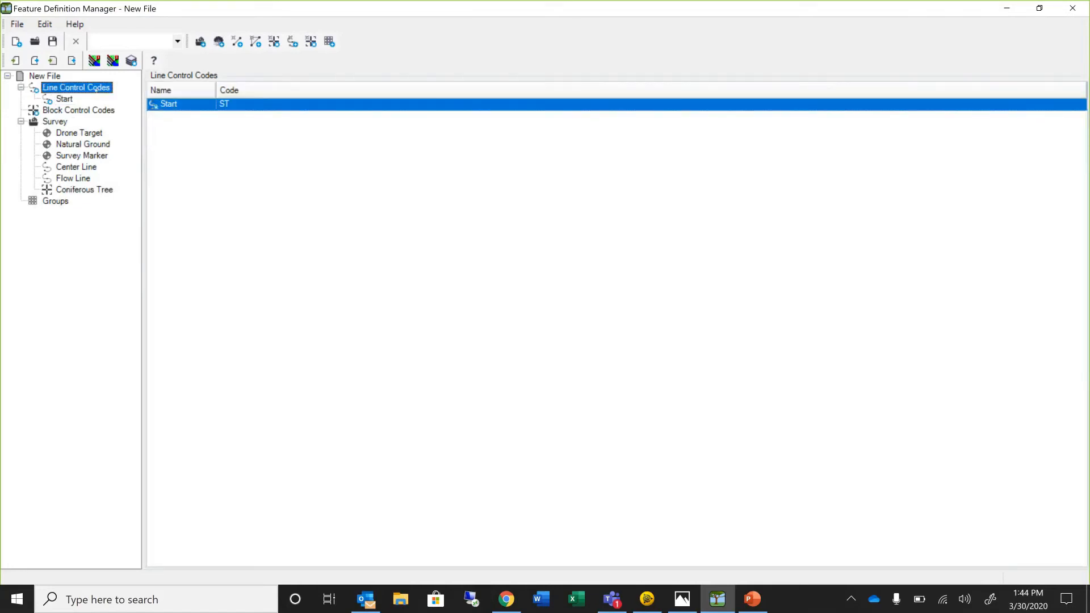
pyautogui.rightClick(96, 89)
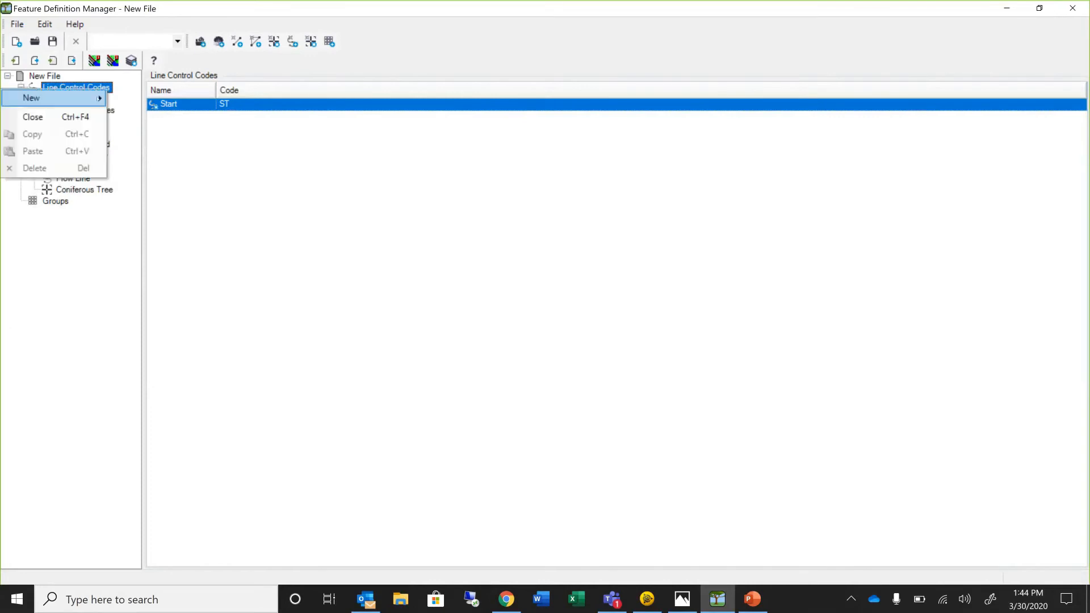
pyautogui.moveTo(85, 98)
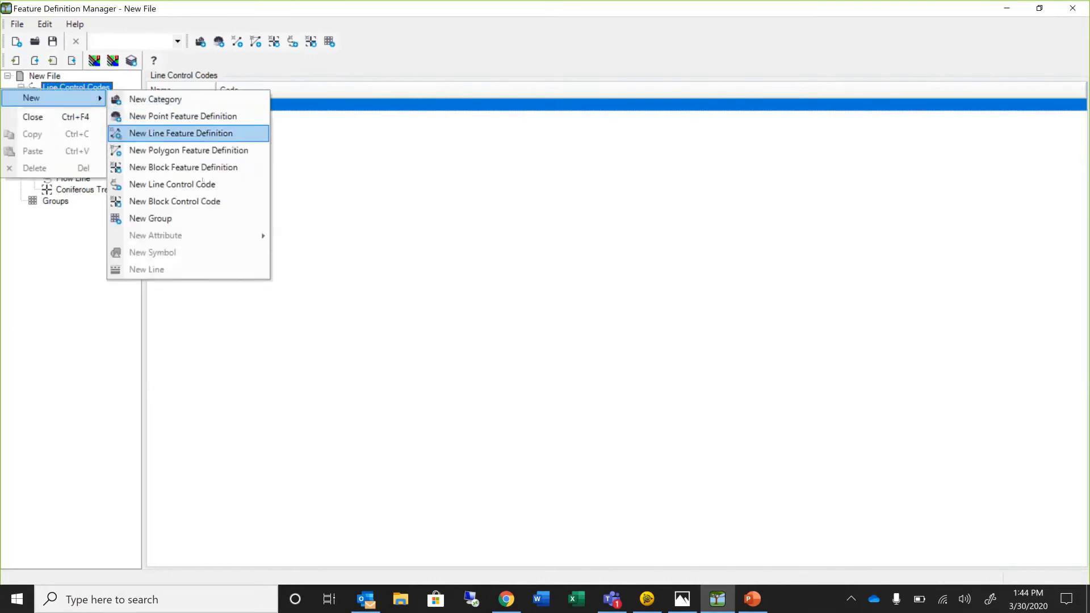
pyautogui.click(203, 186)
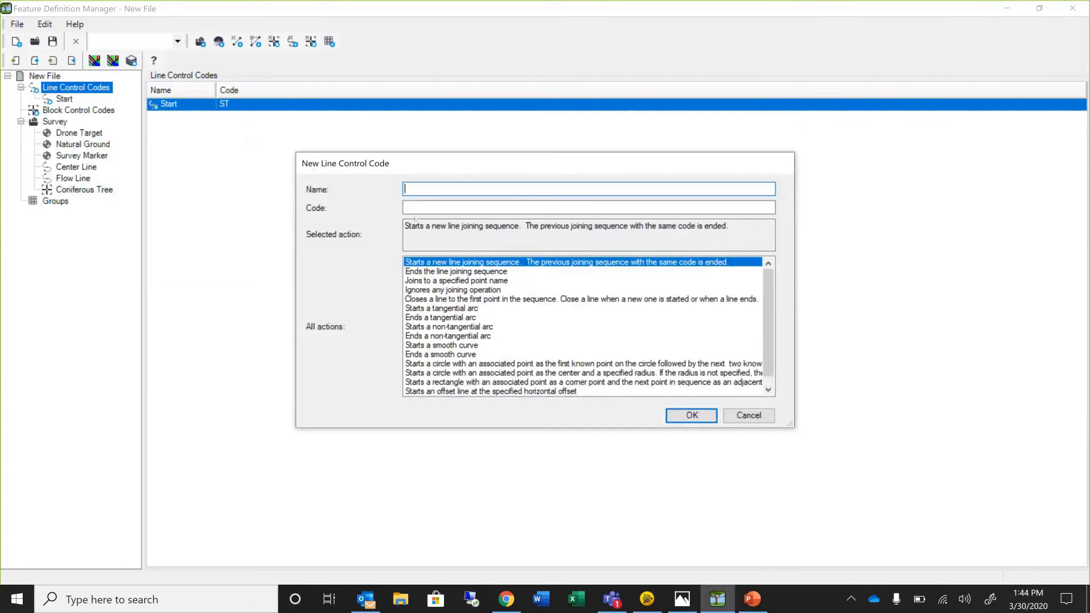
pyautogui.write('End')
pyautogui.click(429, 209)
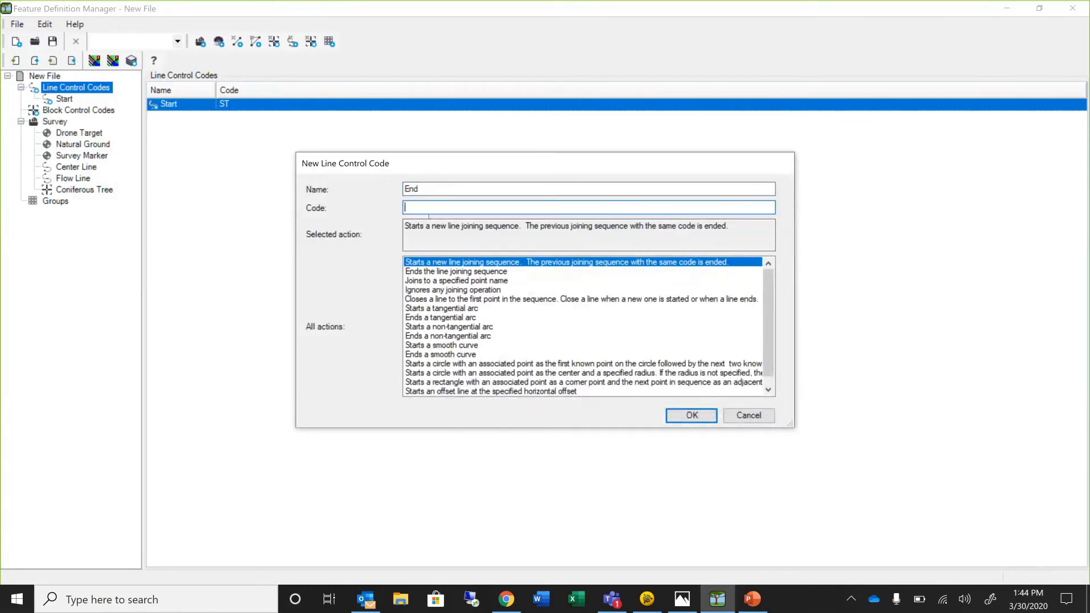
pyautogui.write('End')
pyautogui.click(421, 272)
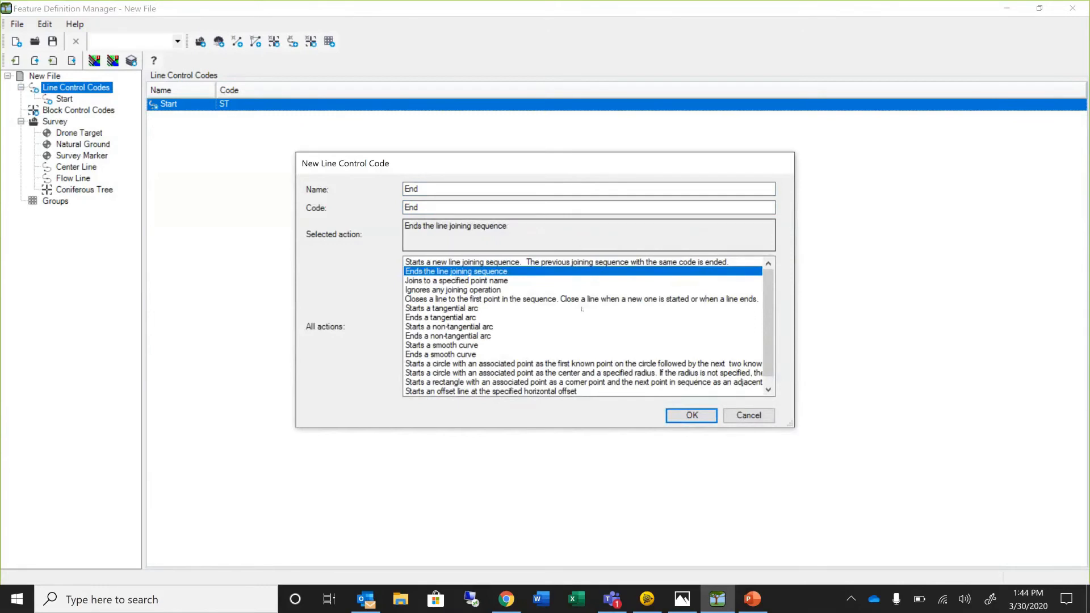
pyautogui.click(690, 416)
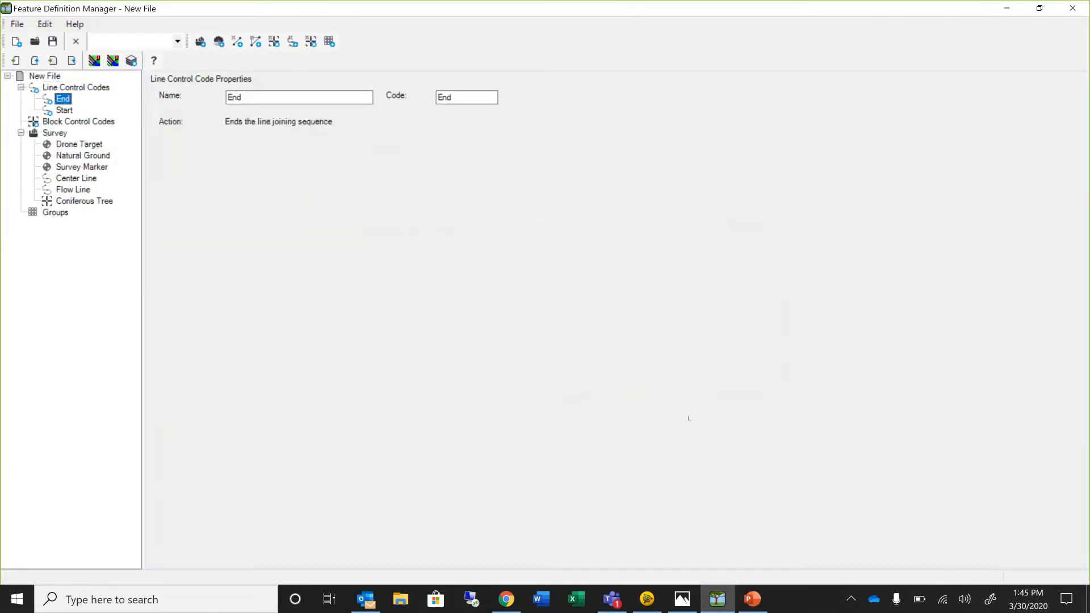
# - Create a line control code named 3 Circle with code CCC that starts a circle through the first point and the next two known points
pyautogui.click(85, 89)
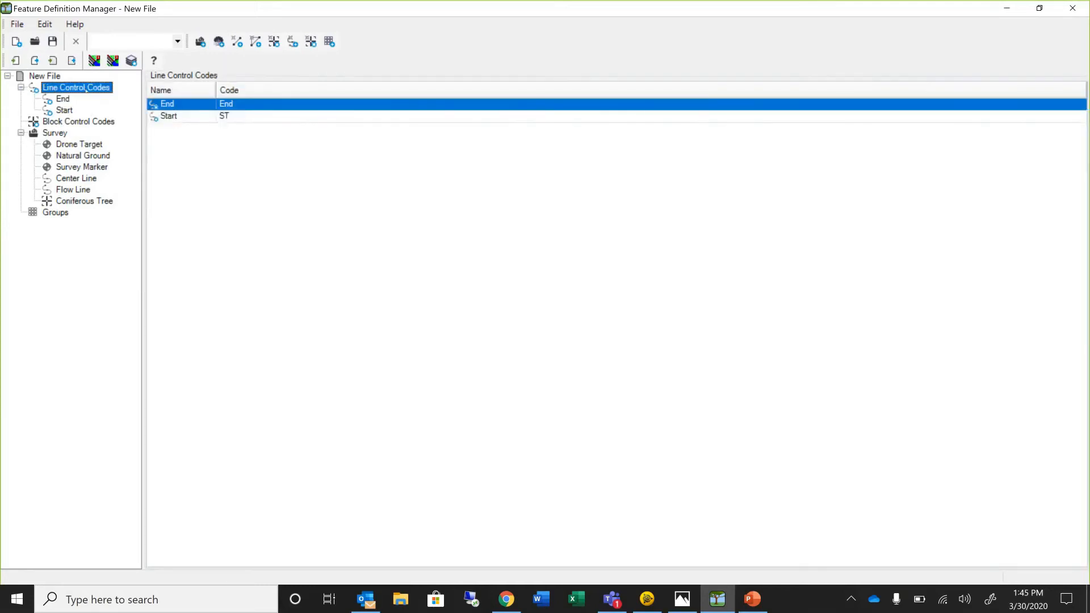
pyautogui.rightClick(86, 89)
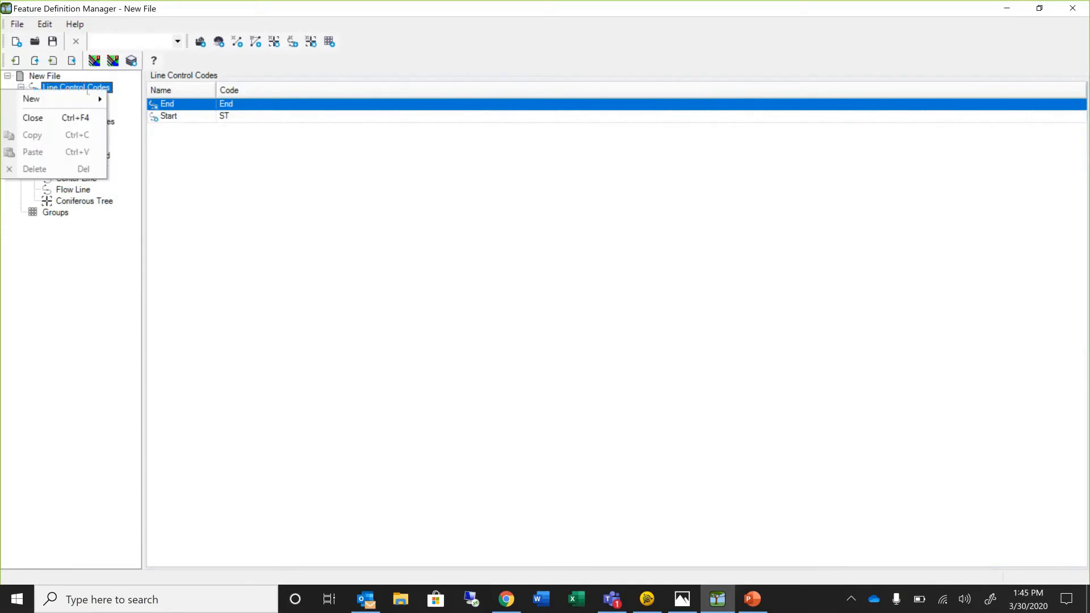
pyautogui.moveTo(96, 99)
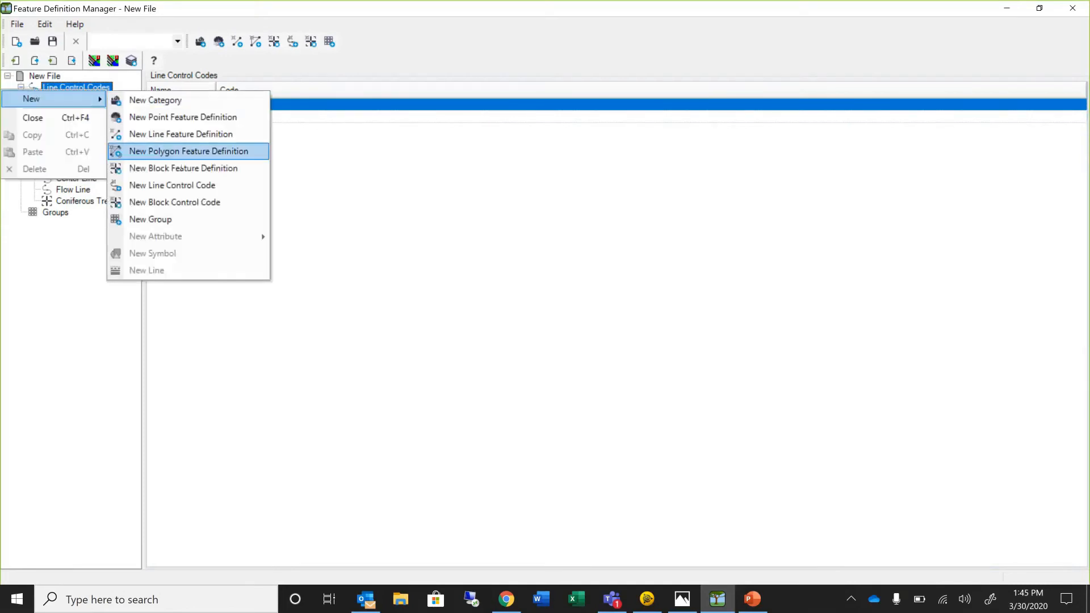
pyautogui.click(188, 185)
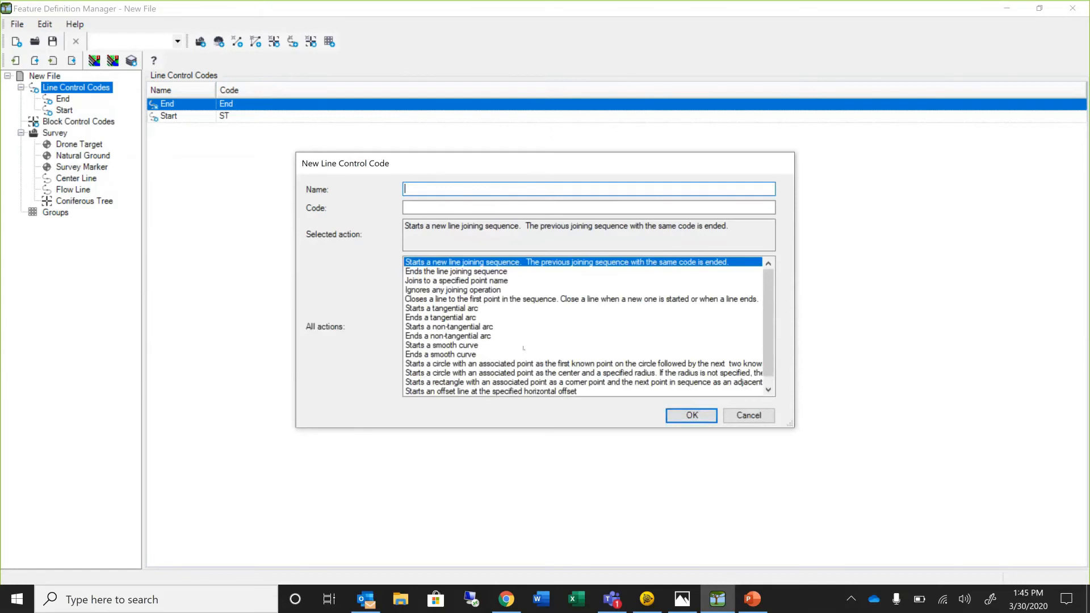
pyautogui.scroll(-1, 523, 342)
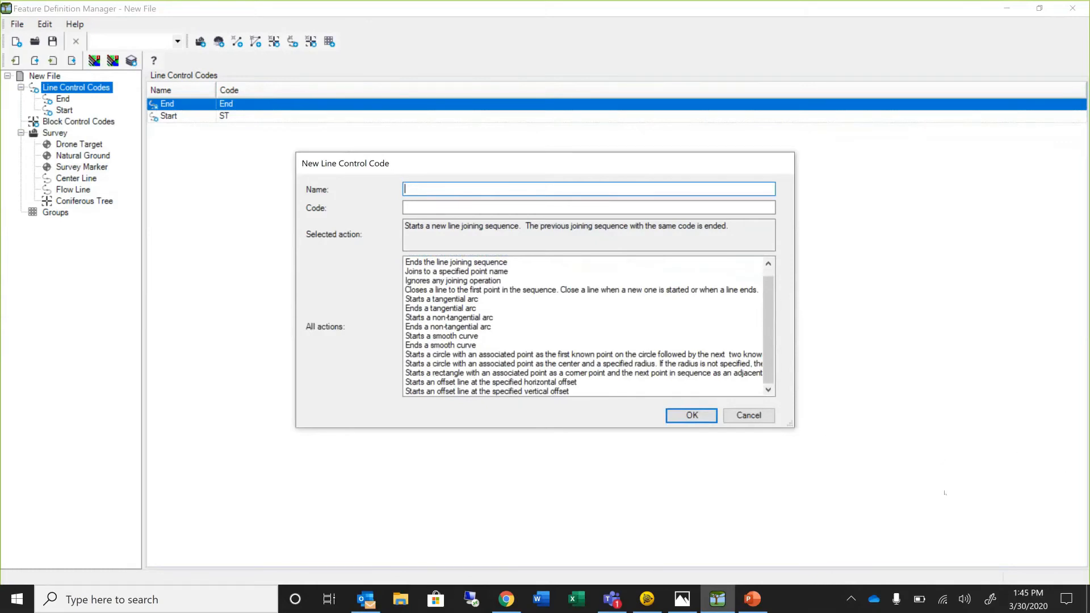
pyautogui.moveTo(792, 426); pyautogui.dragTo(1062, 473)
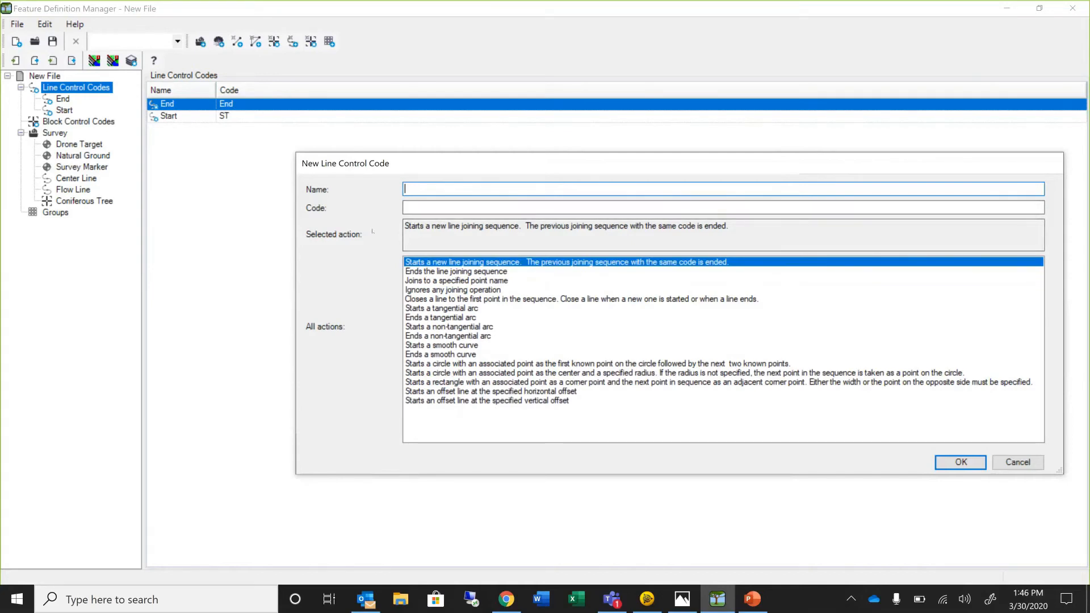
pyautogui.write('#')
pyautogui.press('BackSpace')
pyautogui.write('3 Circle')
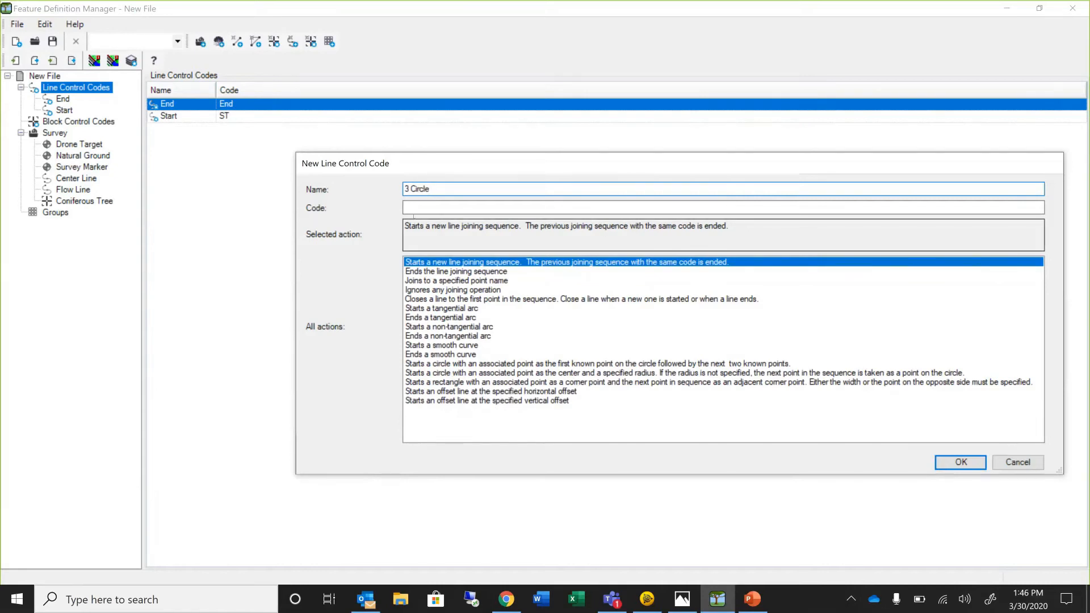
pyautogui.press('Tab')
pyautogui.write('CC')
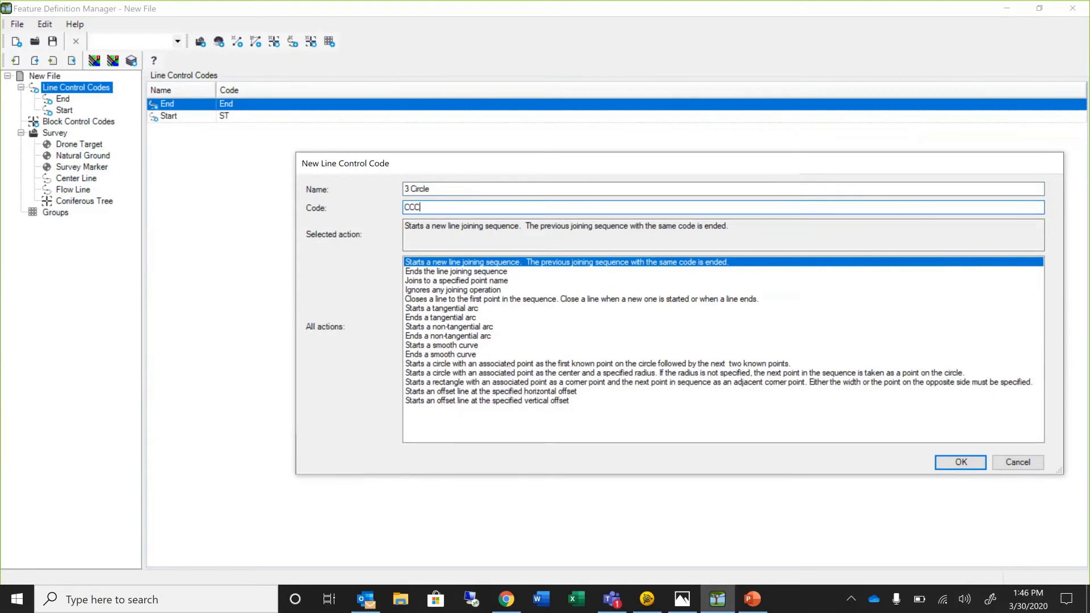
pyautogui.click(509, 364)
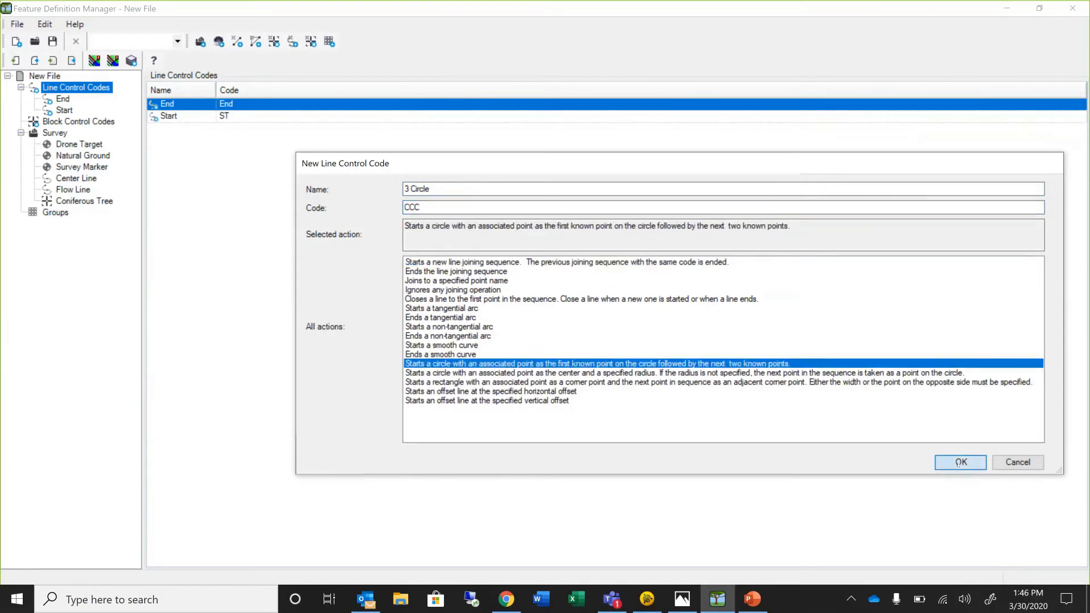
pyautogui.click(958, 464)
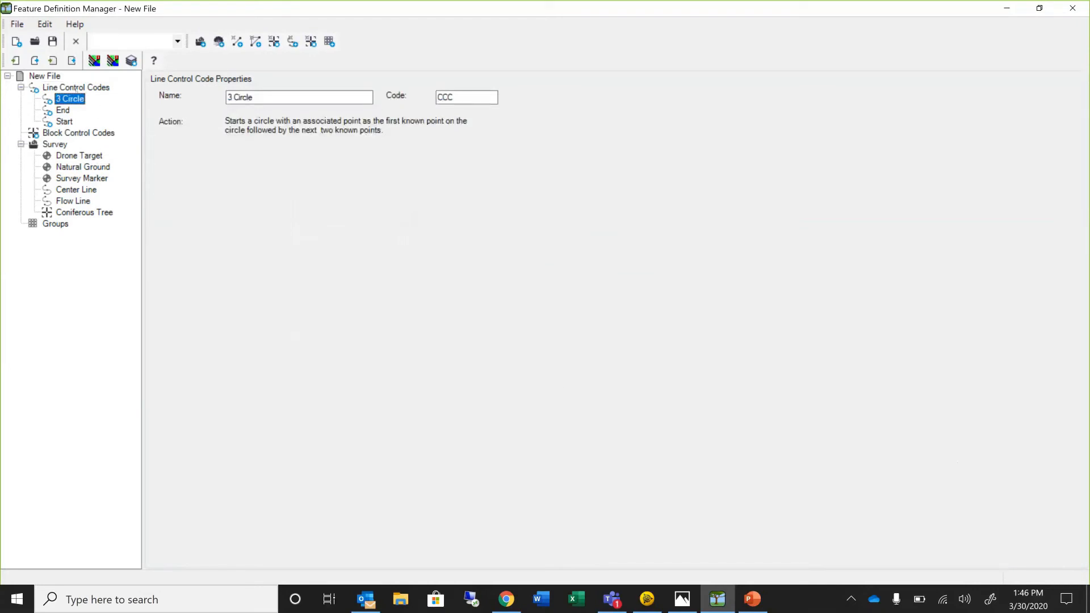
# - Create a line control code named Close with code CLS that closes a line to the first point in the sequence
pyautogui.click(77, 88)
pyautogui.rightClick(77, 88)
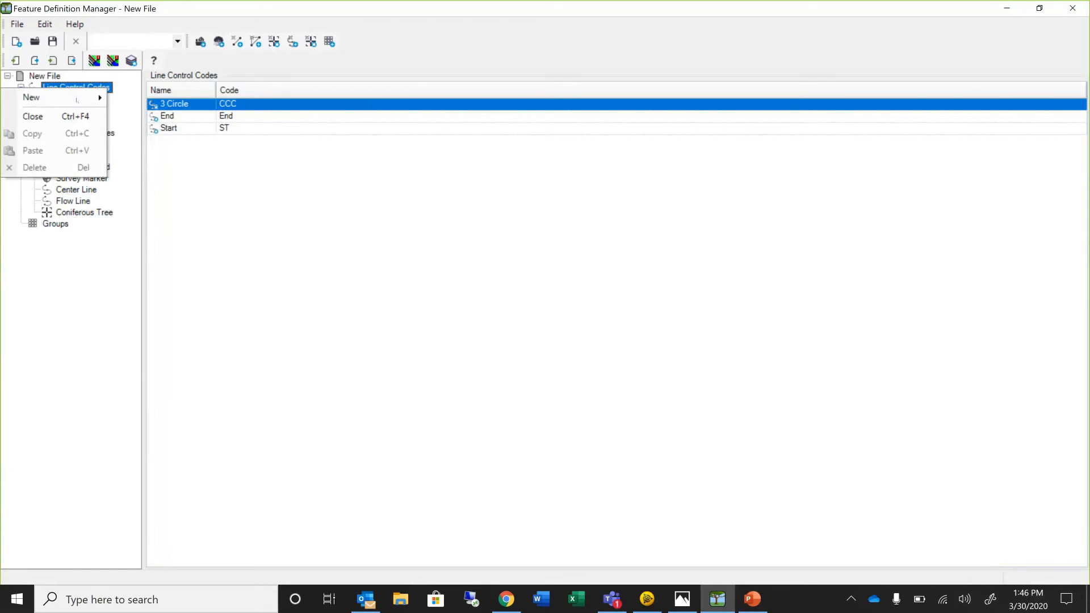
pyautogui.moveTo(77, 98)
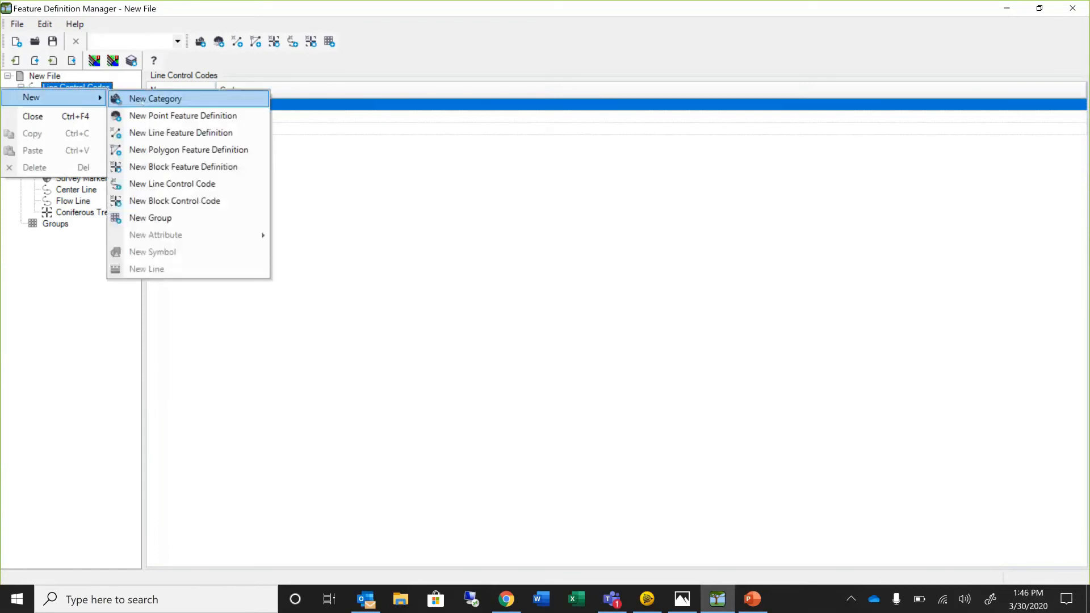
pyautogui.click(182, 184)
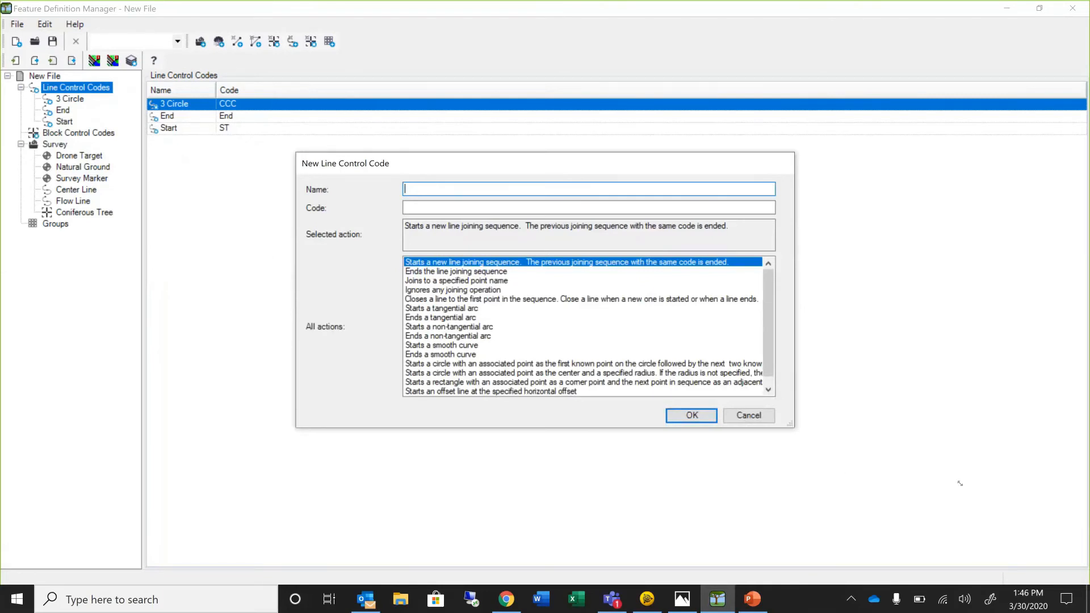
pyautogui.moveTo(989, 509); pyautogui.dragTo(991, 513)
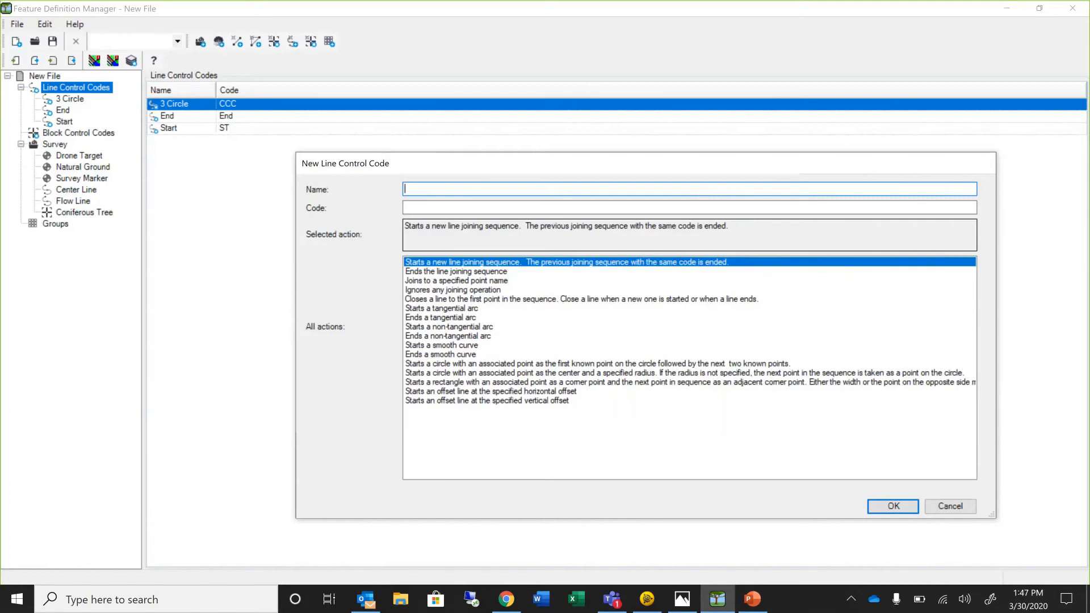
pyautogui.write('Close')
pyautogui.click(437, 208)
pyautogui.write('C')
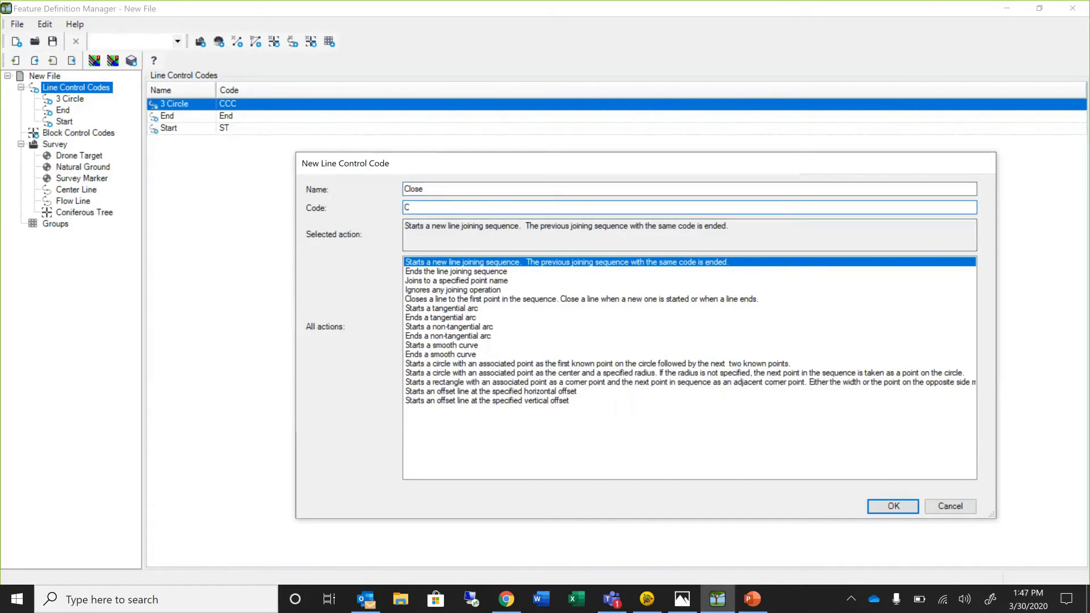
pyautogui.write('LS')
pyautogui.click(519, 299)
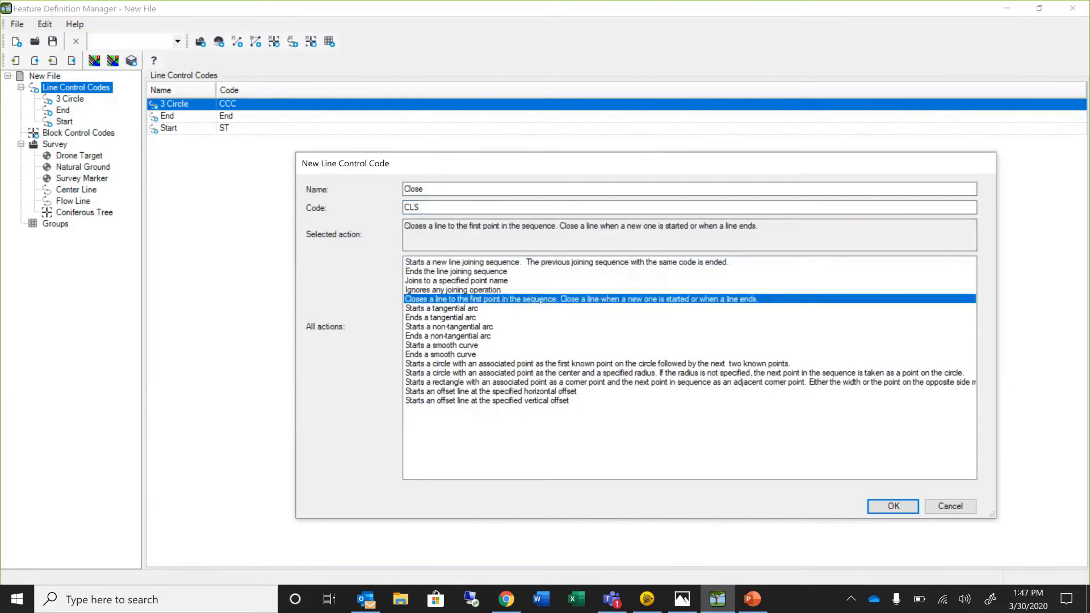
pyautogui.click(911, 501)
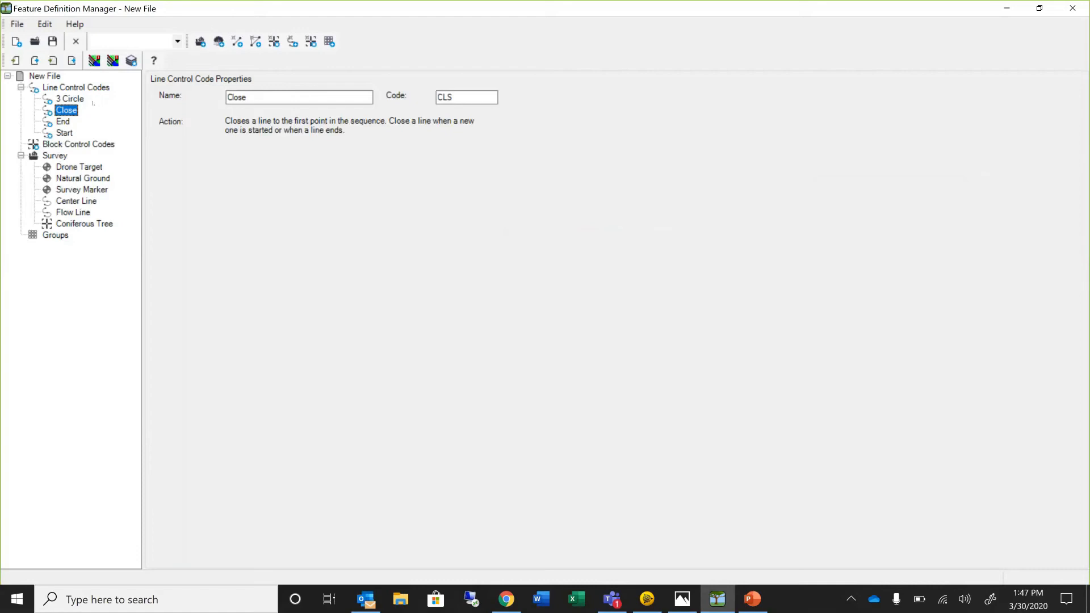
# - Create a block control code named 3 Point Insert with code PPP that constructs a block using this point and the next two as insertion points
pyautogui.click(106, 146)
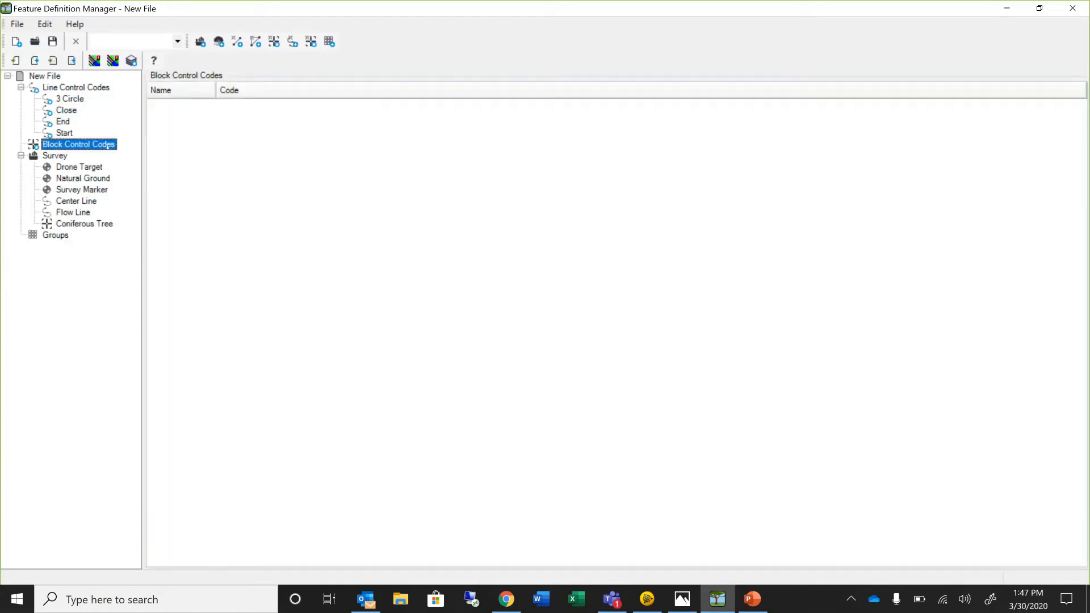
pyautogui.rightClick(106, 146)
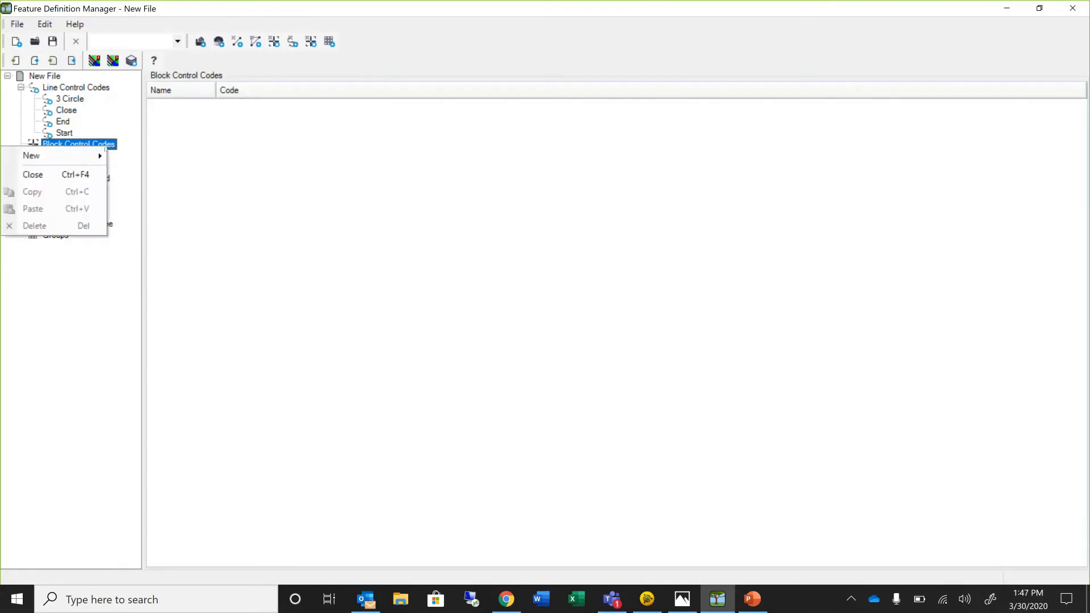
pyautogui.moveTo(100, 156)
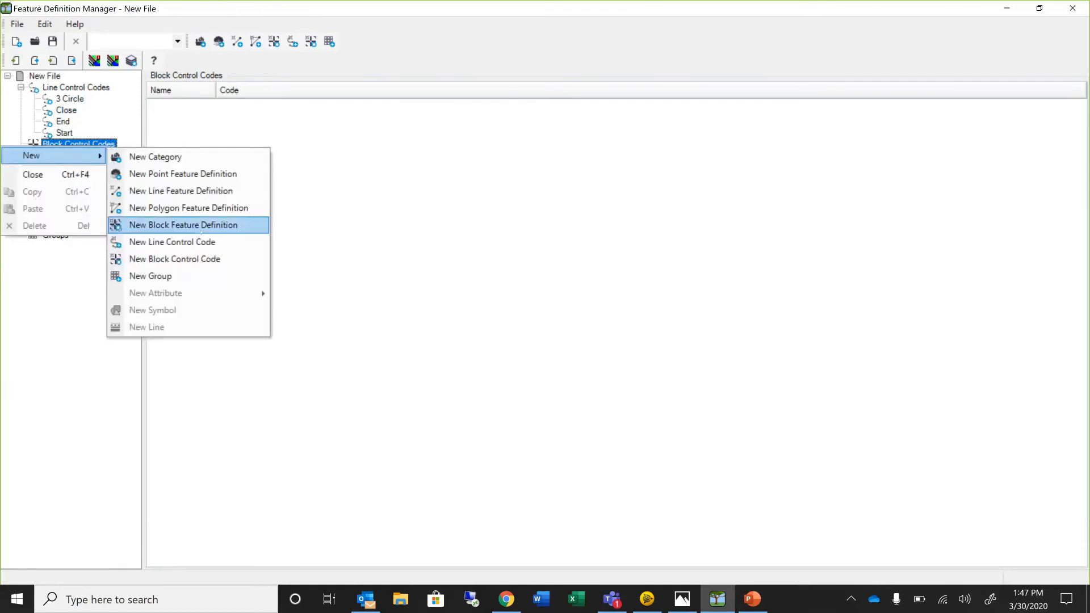
pyautogui.click(194, 259)
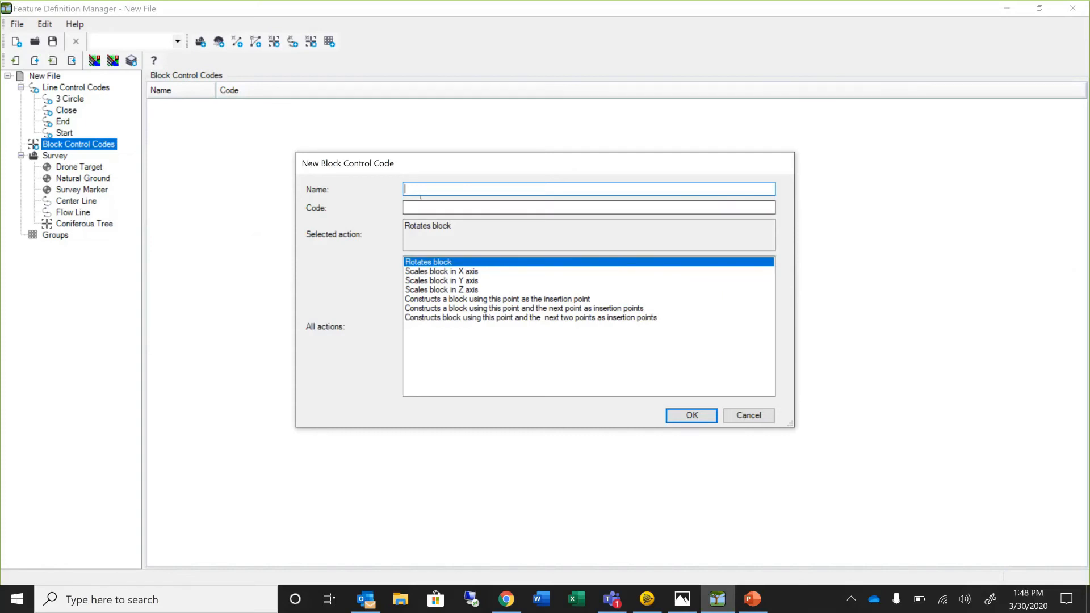
pyautogui.write('3 ')
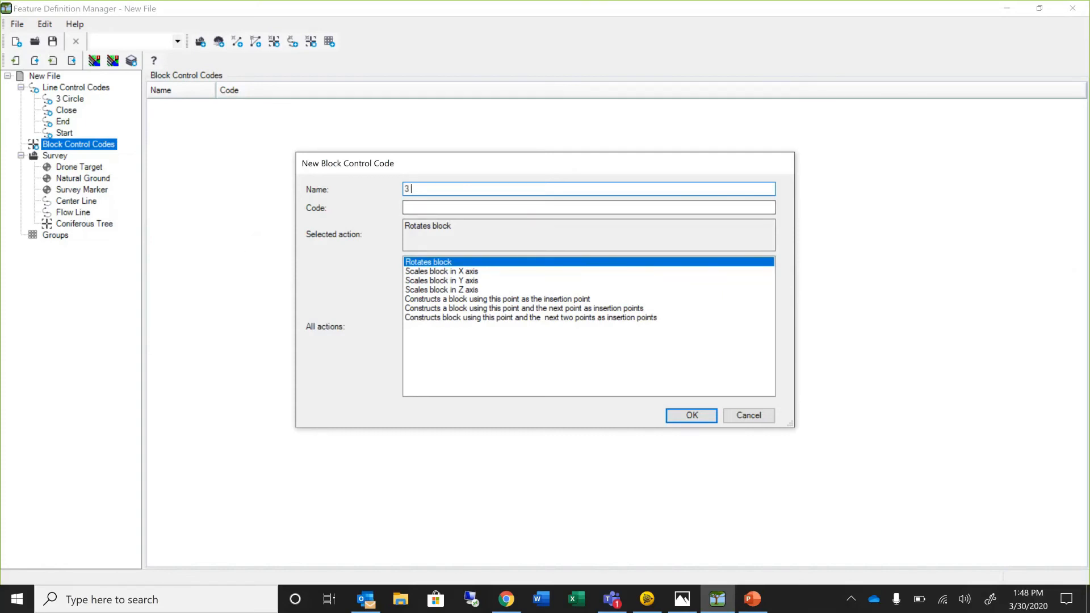
pyautogui.write('Point Insert')
pyautogui.click(424, 209)
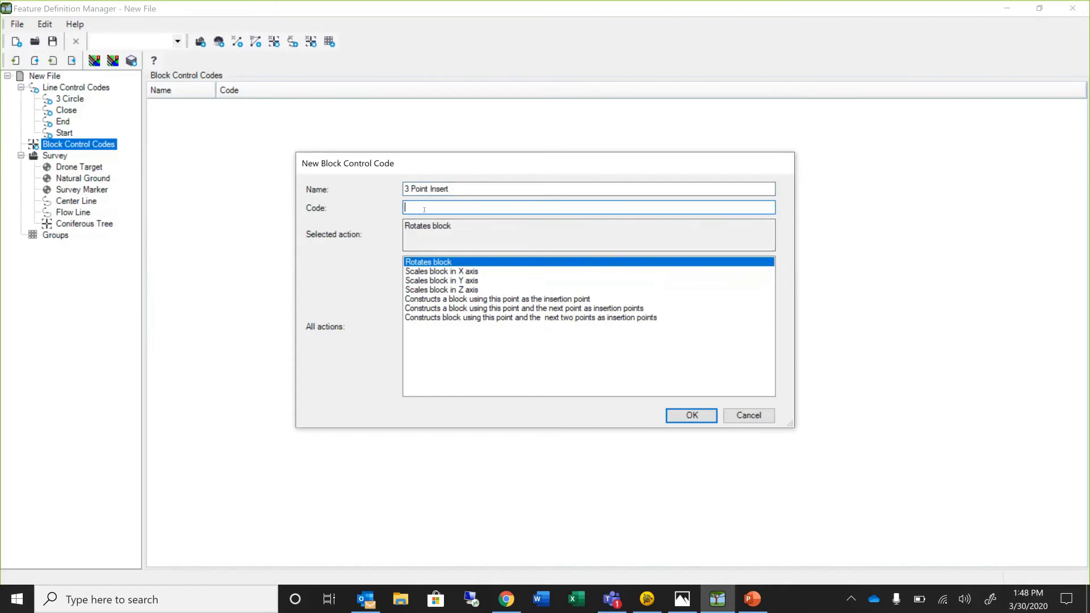
pyautogui.write('PPP')
pyautogui.click(581, 319)
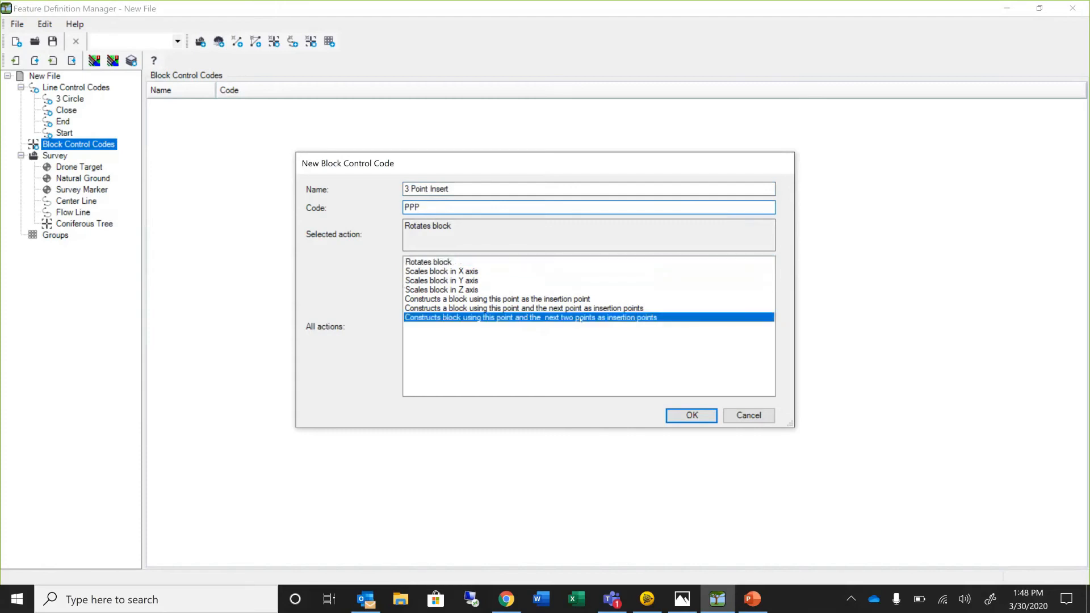
pyautogui.click(673, 412)
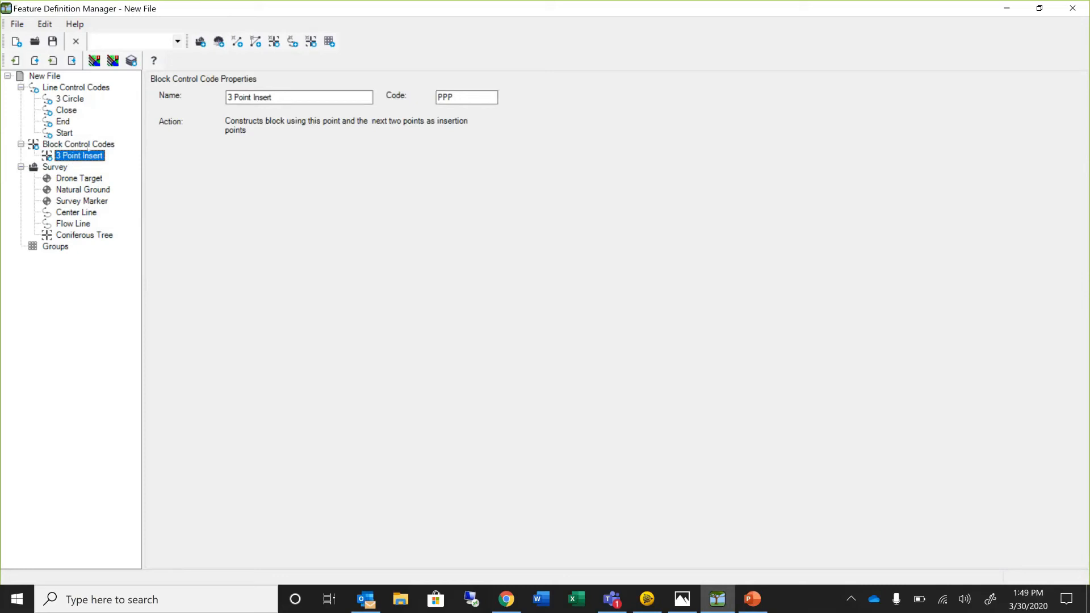
# - Create a block control code named 2 point with code PP that constructs a block using this point and the next point as insertion points
pyautogui.click(90, 145)
pyautogui.rightClick(89, 145)
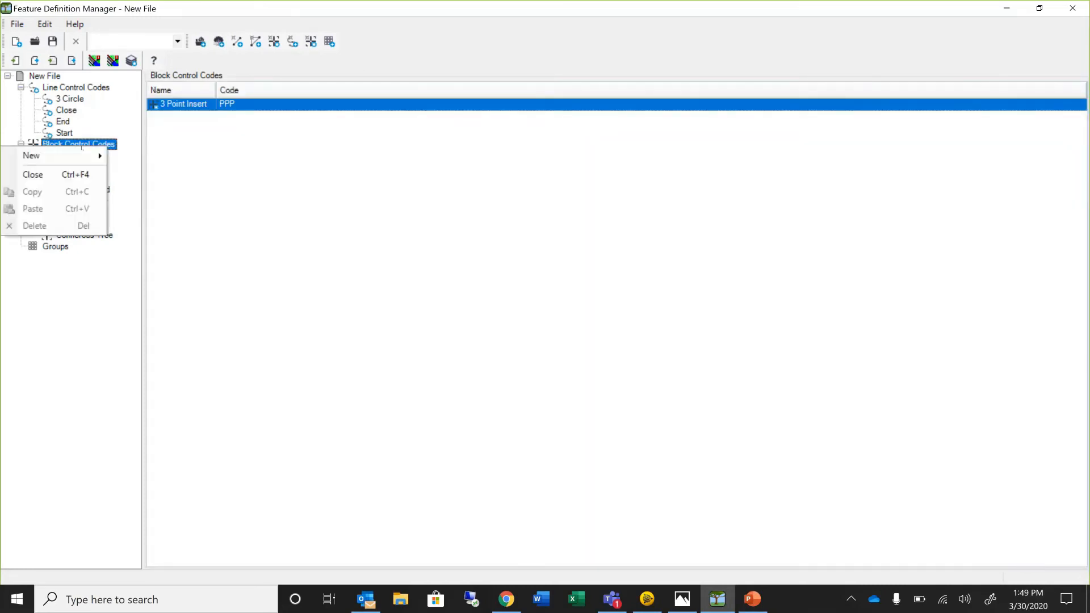
pyautogui.moveTo(87, 157)
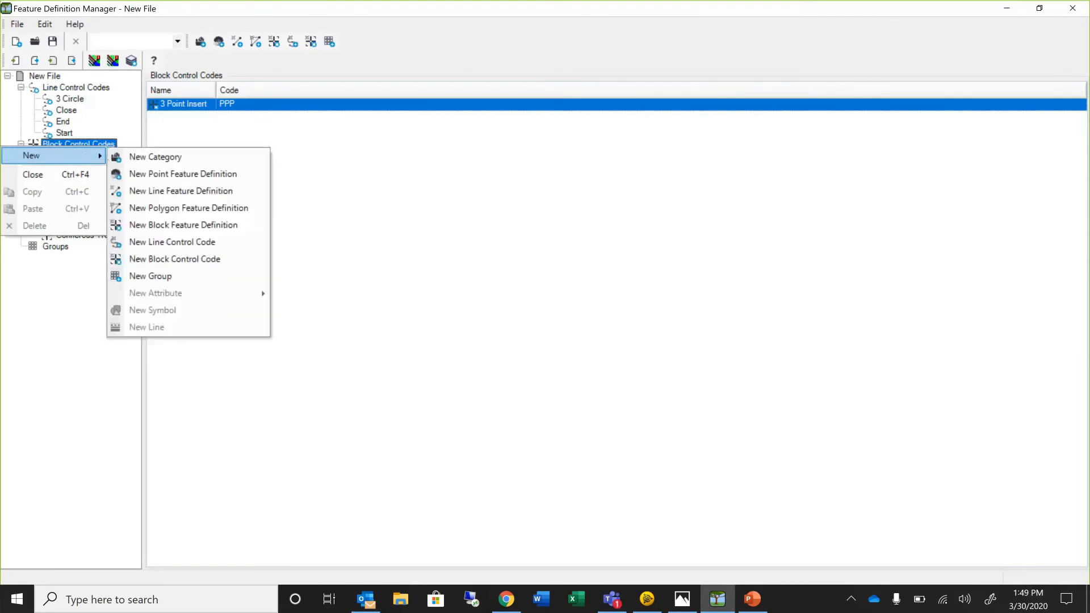
pyautogui.click(219, 260)
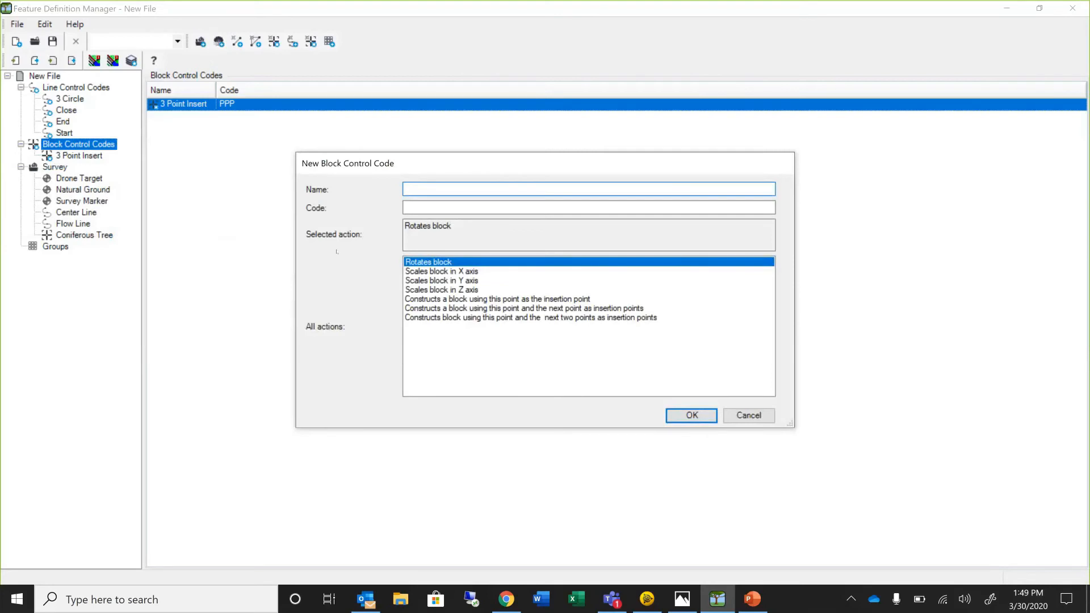
pyautogui.write('2 point')
pyautogui.click(453, 206)
pyautogui.write('PP')
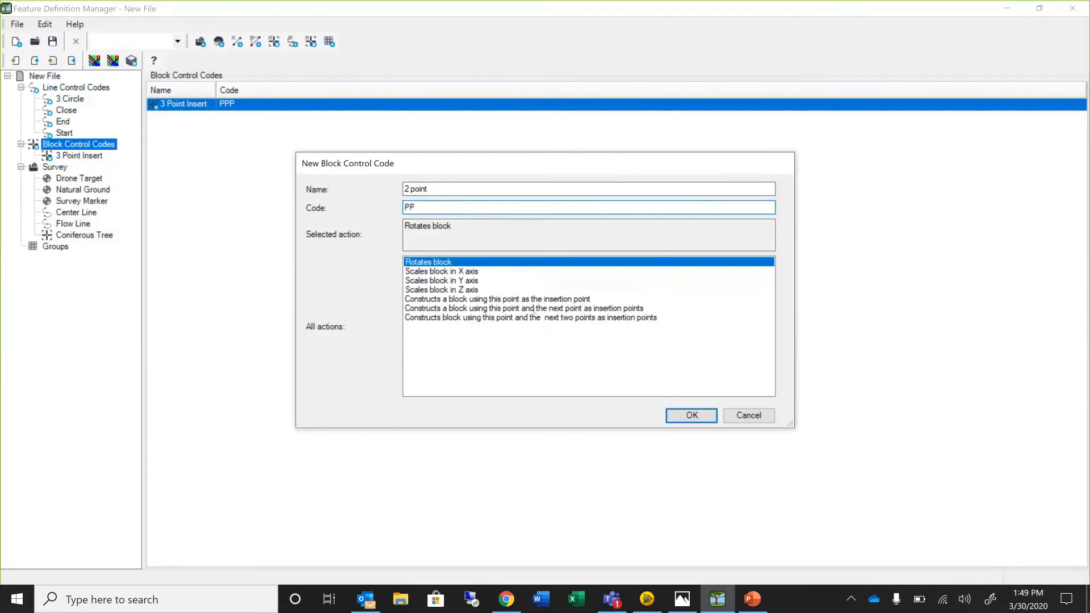
pyautogui.click(535, 309)
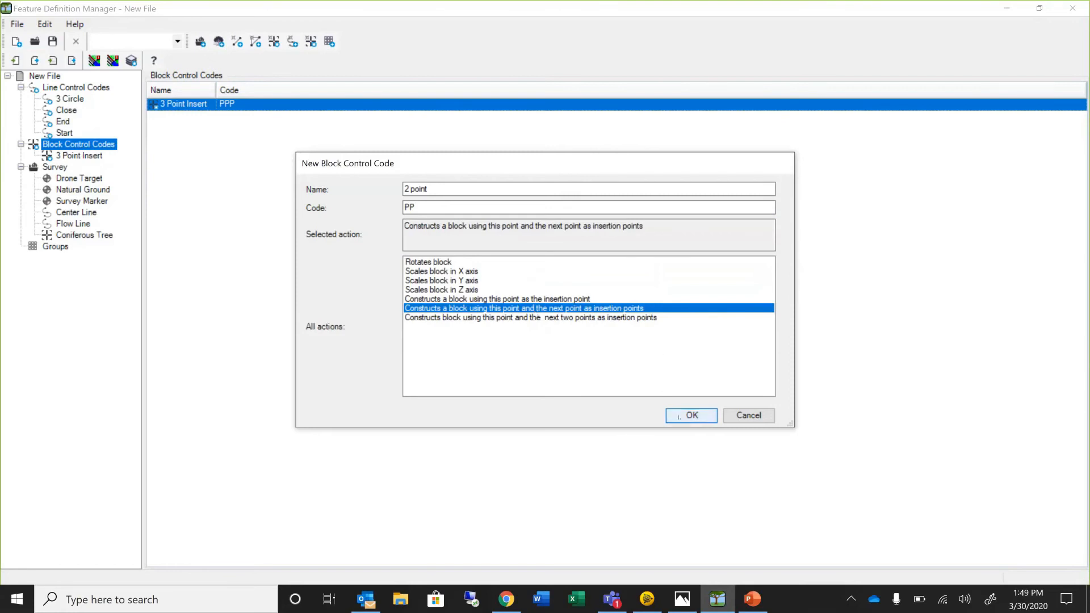
pyautogui.click(679, 417)
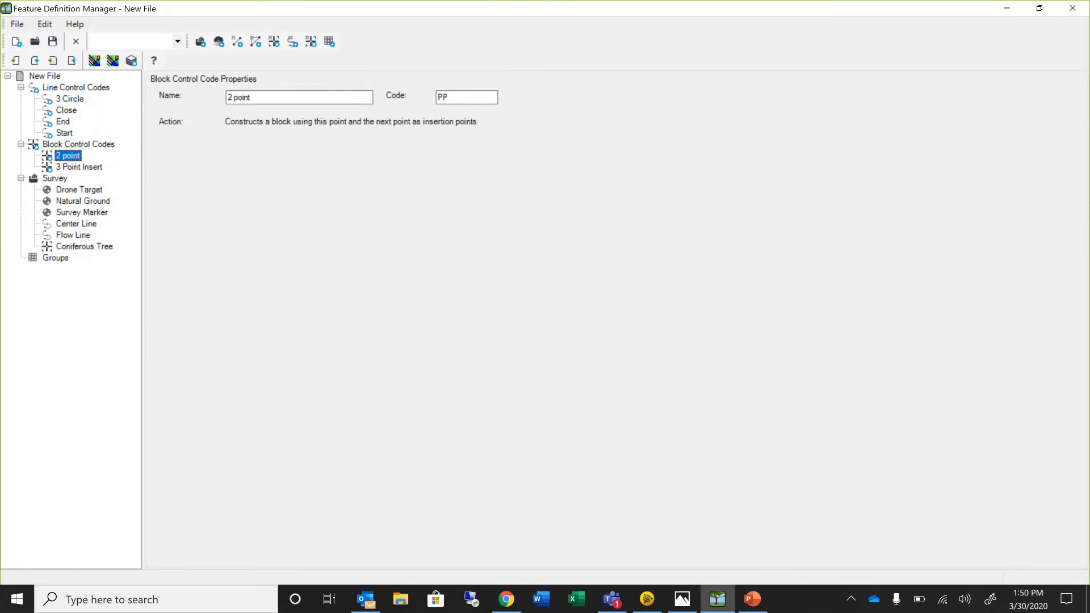
# - Create a block control code named 1 point with code P that constructs a block using this point as the insertion point
pyautogui.rightClick(85, 145)
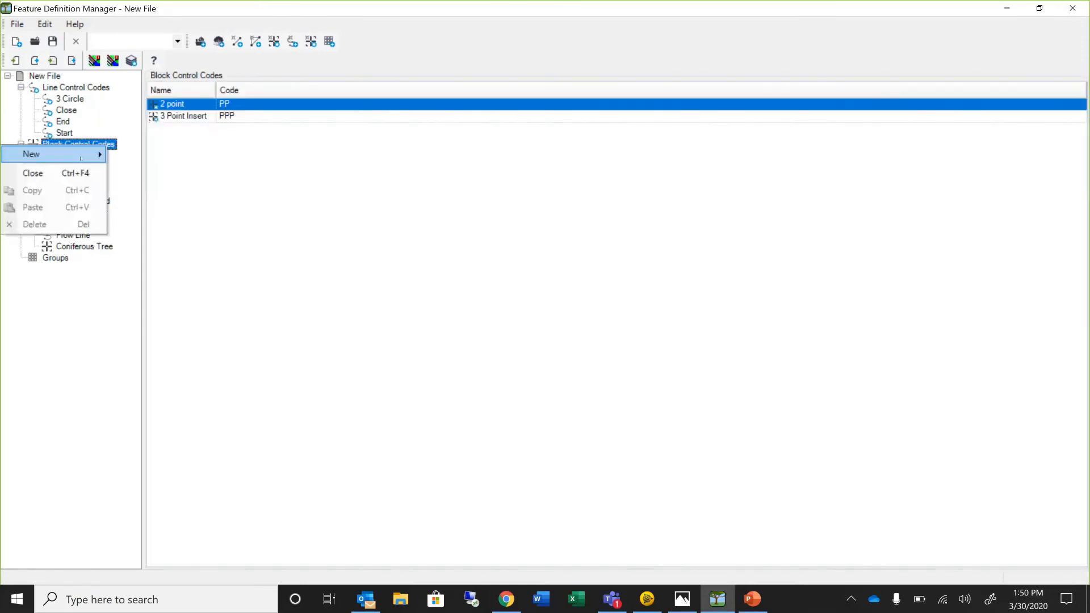
pyautogui.moveTo(68, 154)
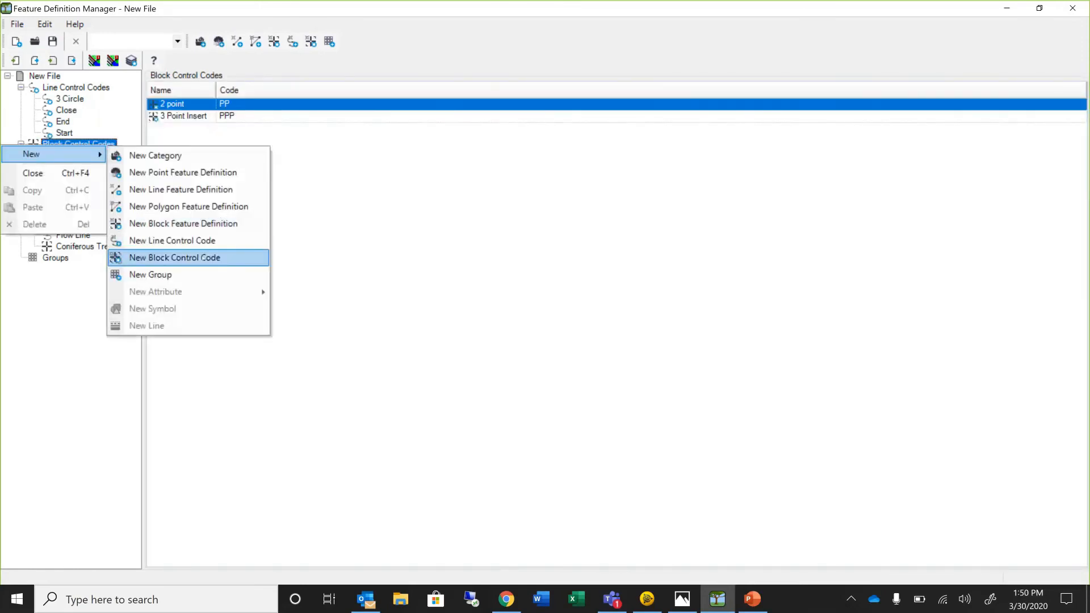
pyautogui.click(216, 258)
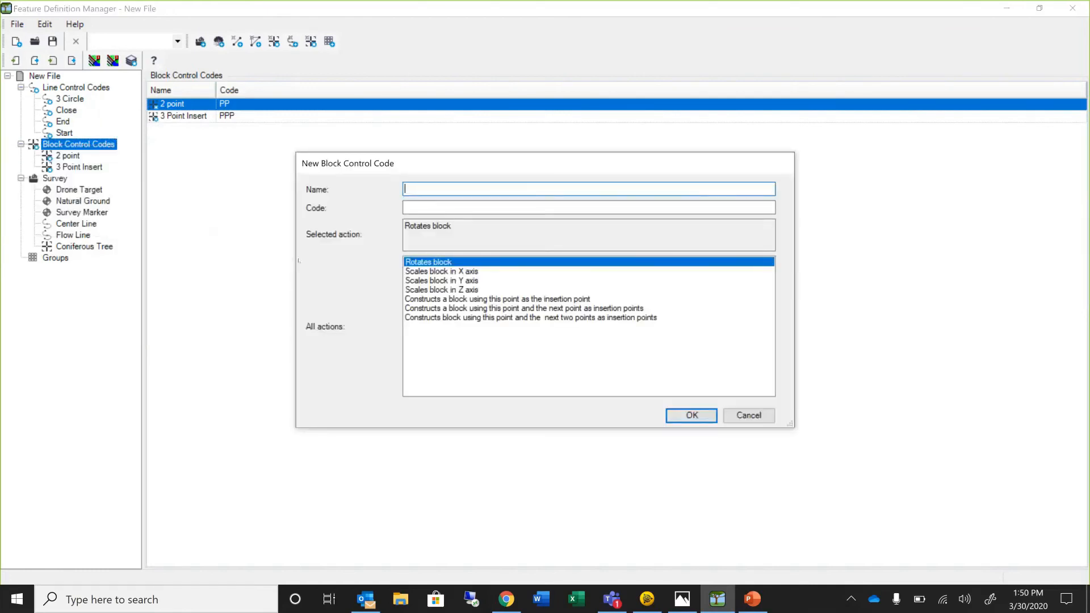
pyautogui.write('1 point')
pyautogui.click(419, 205)
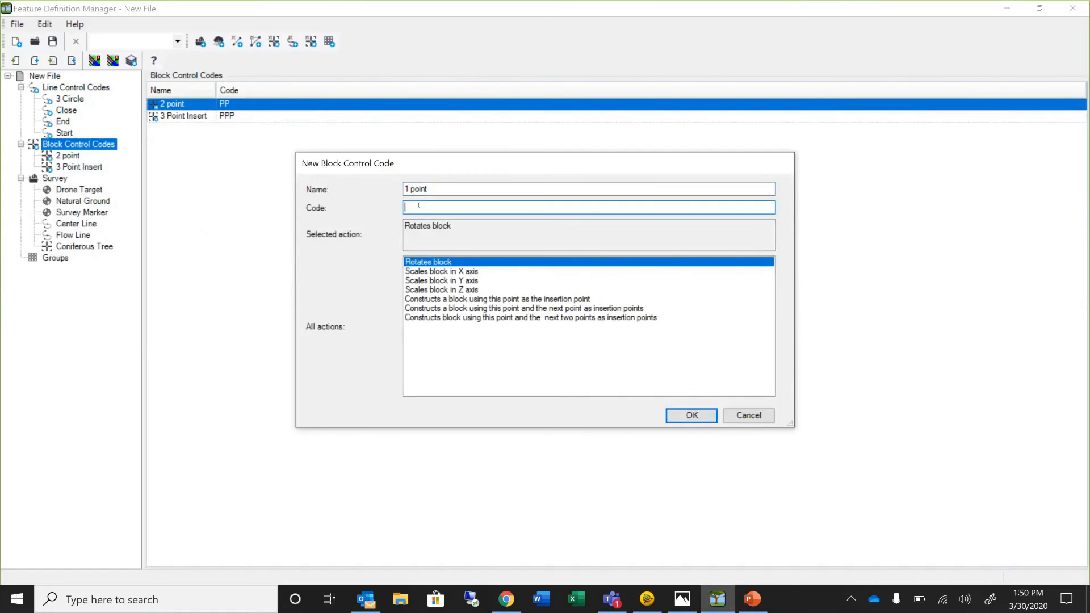
pyautogui.write('P')
pyautogui.click(519, 299)
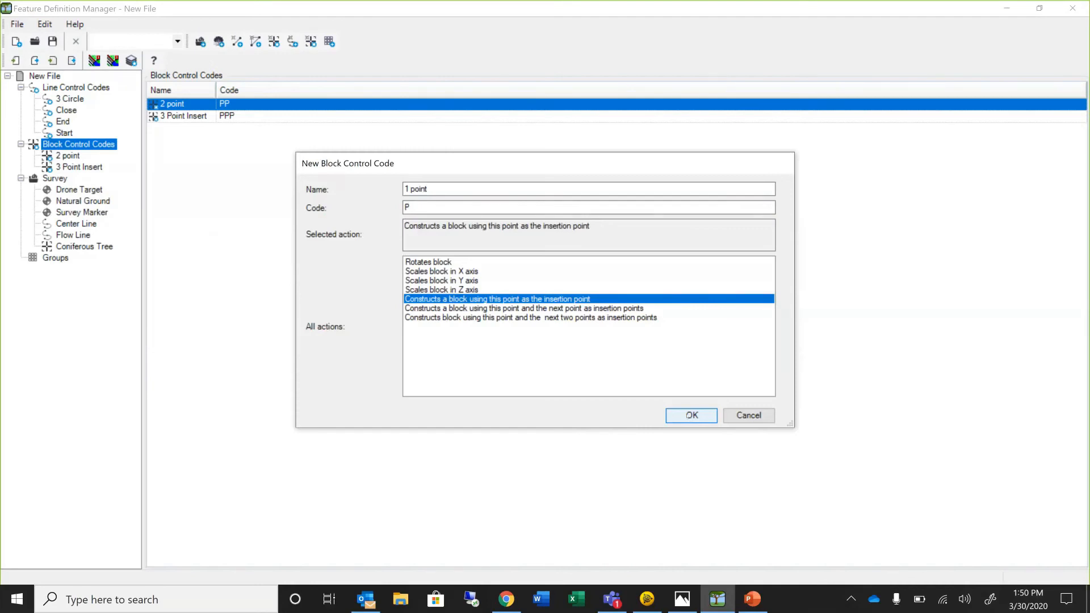
pyautogui.click(691, 415)
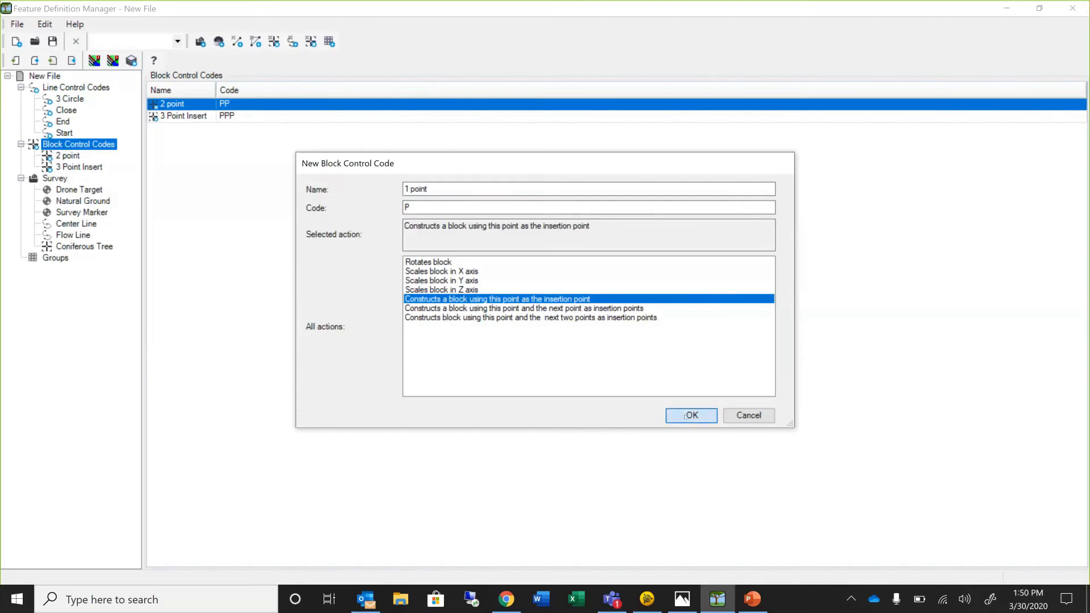
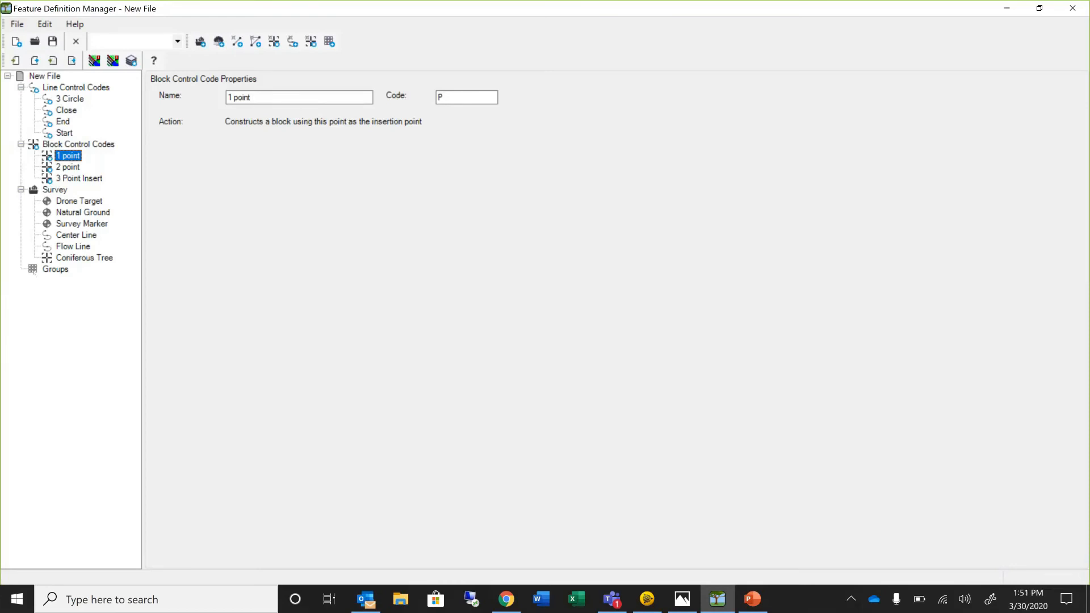
# - Create a new code group named Topo
pyautogui.click(55, 270)
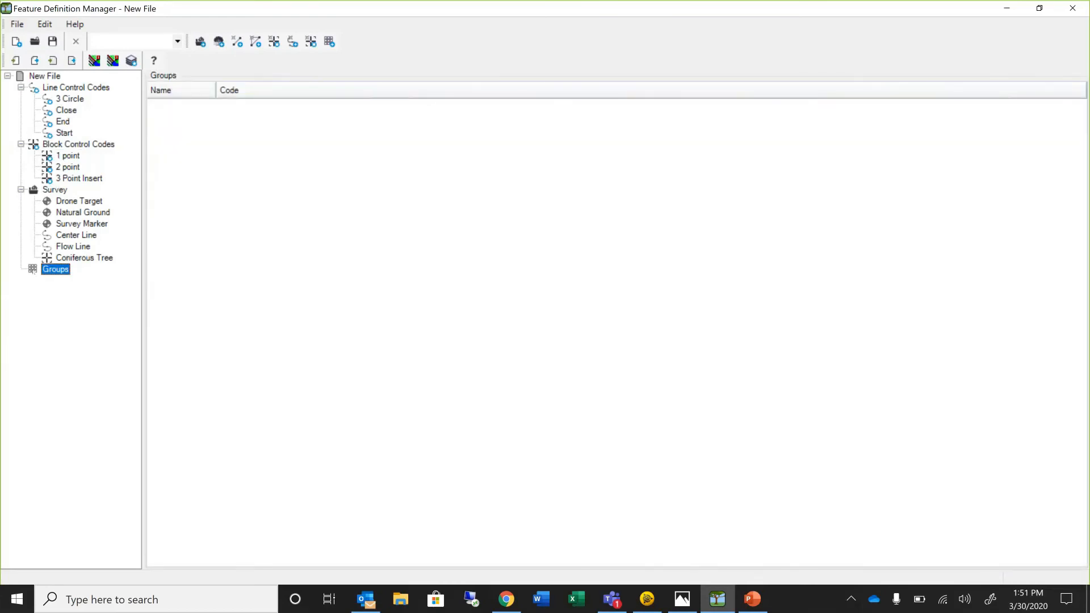
pyautogui.rightClick(56, 270)
pyautogui.moveTo(49, 281)
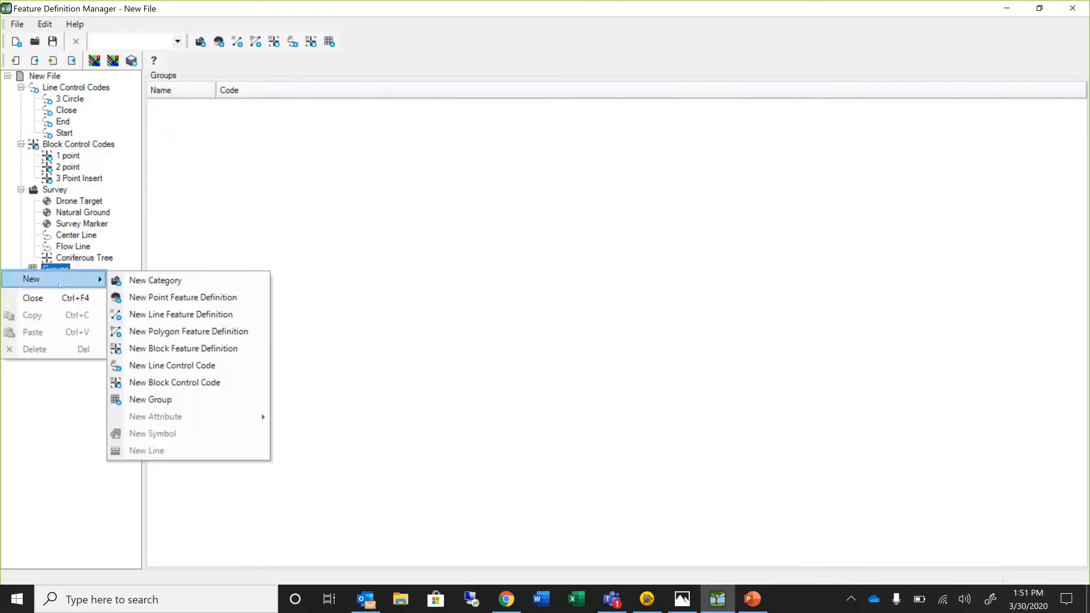
pyautogui.click(169, 401)
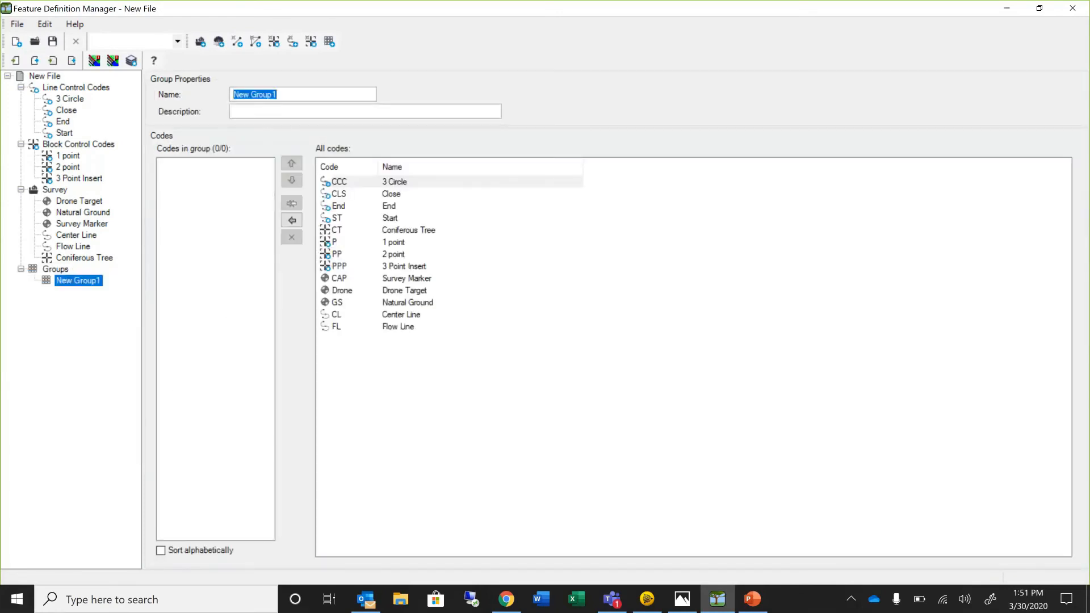
pyautogui.write('Topo')
# - Add the natural ground (GS), flow line (FL) and drone target (Drone) codes to the Topo group
pyautogui.click(336, 304)
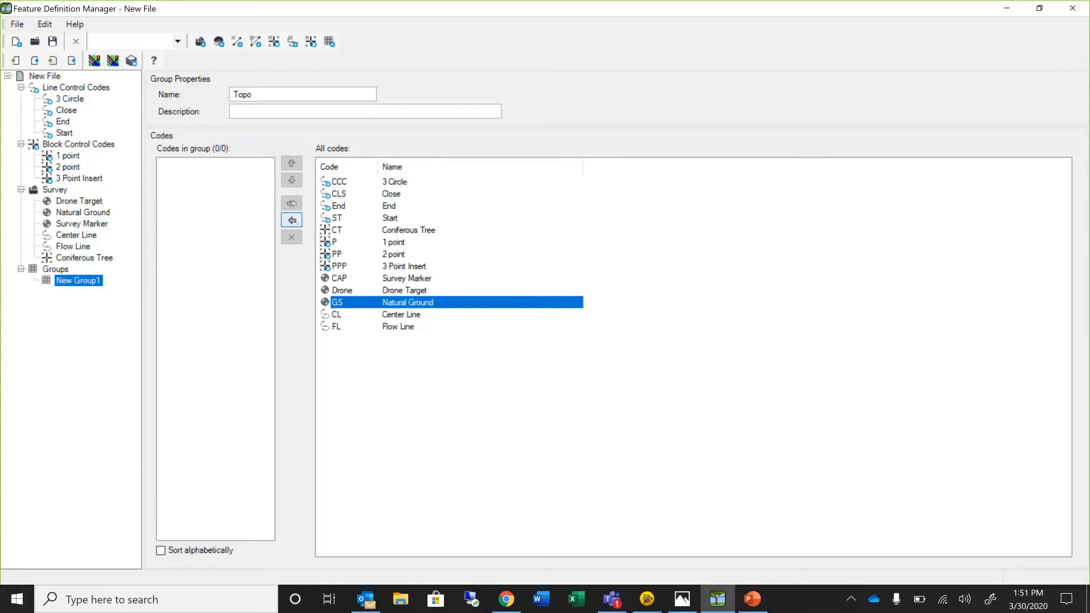
pyautogui.click(296, 221)
pyautogui.click(336, 326)
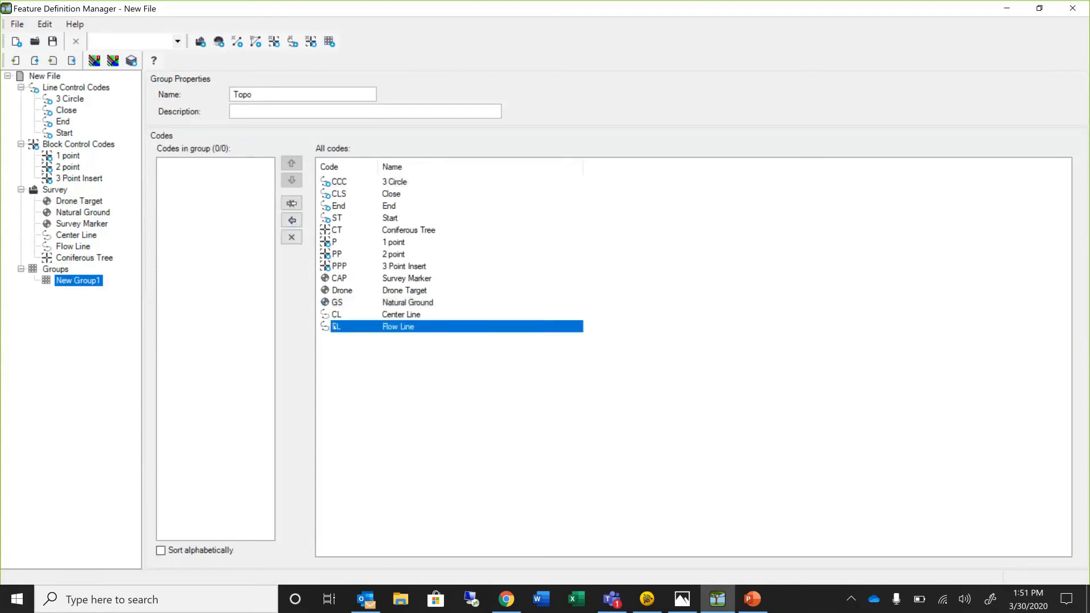
pyautogui.click(292, 220)
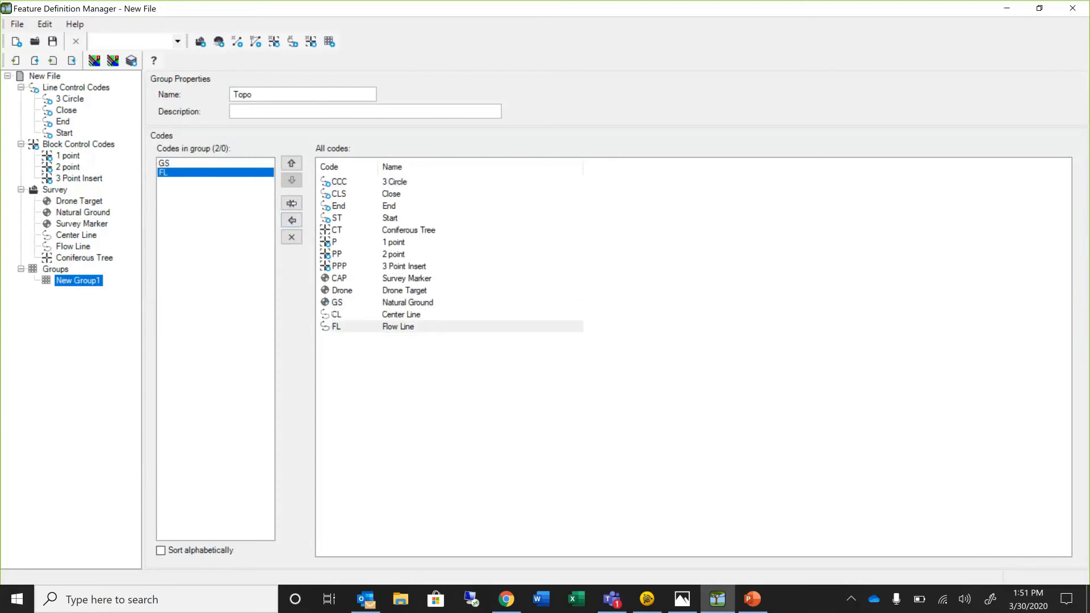
pyautogui.click(347, 292)
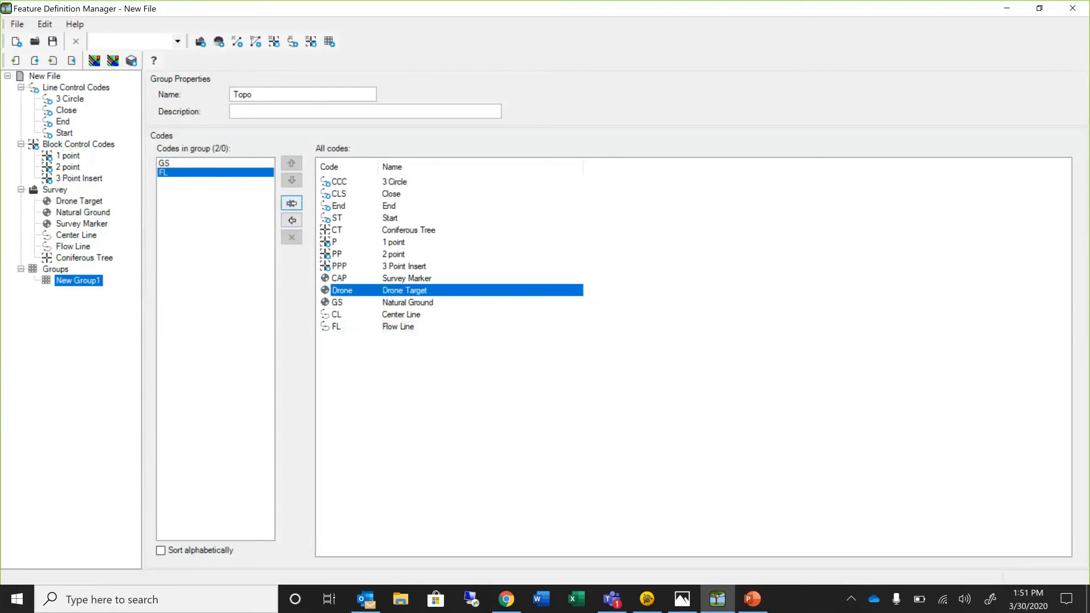
pyautogui.click(292, 220)
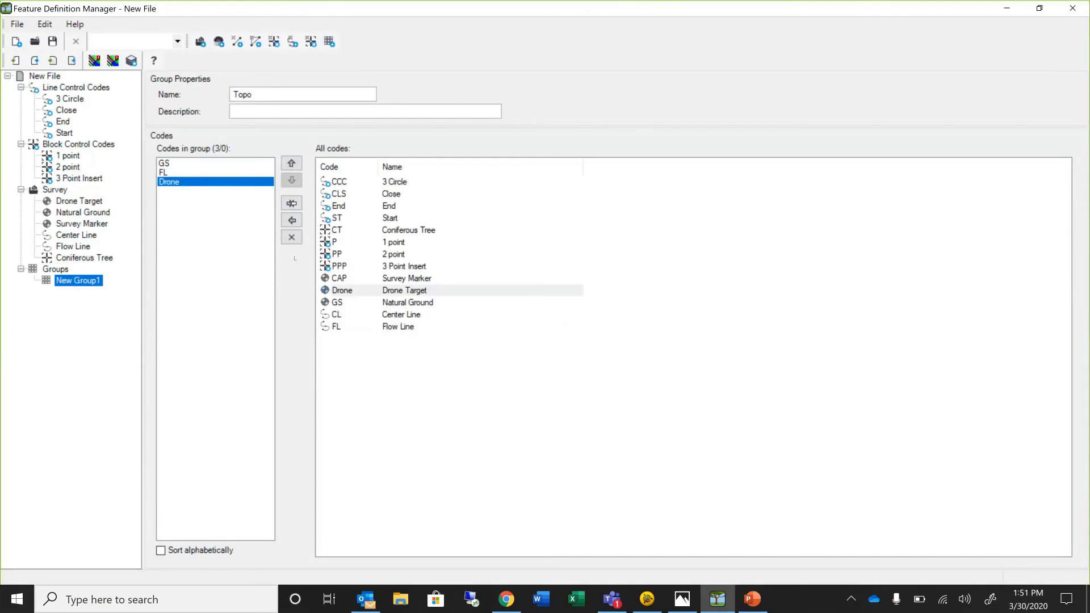
pyautogui.click(70, 281)
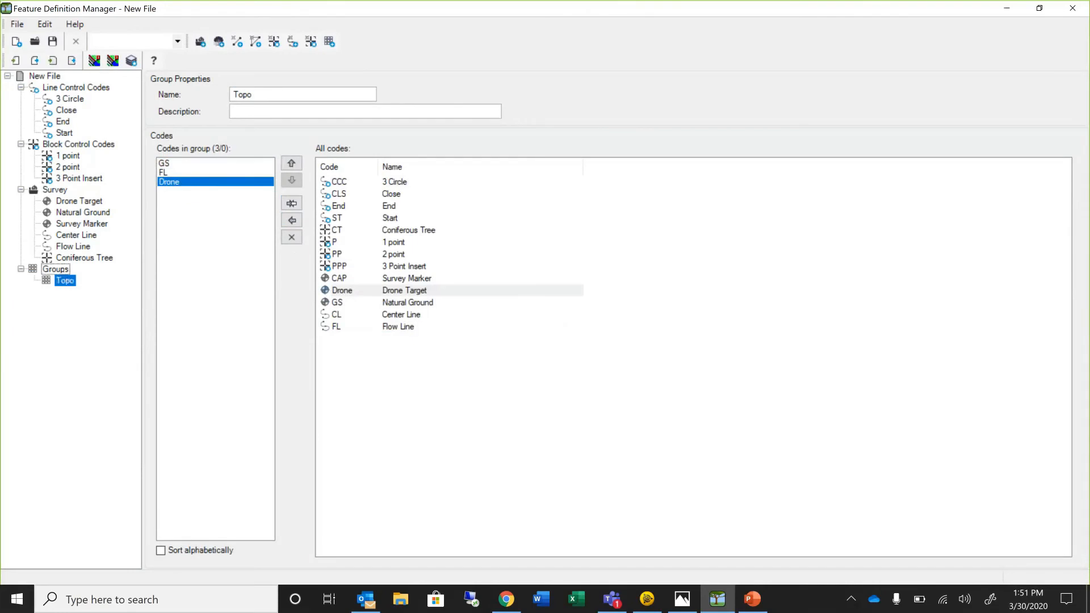
# - Create another code group named Boundary, leaving its description empty
pyautogui.click(65, 270)
pyautogui.rightClick(65, 270)
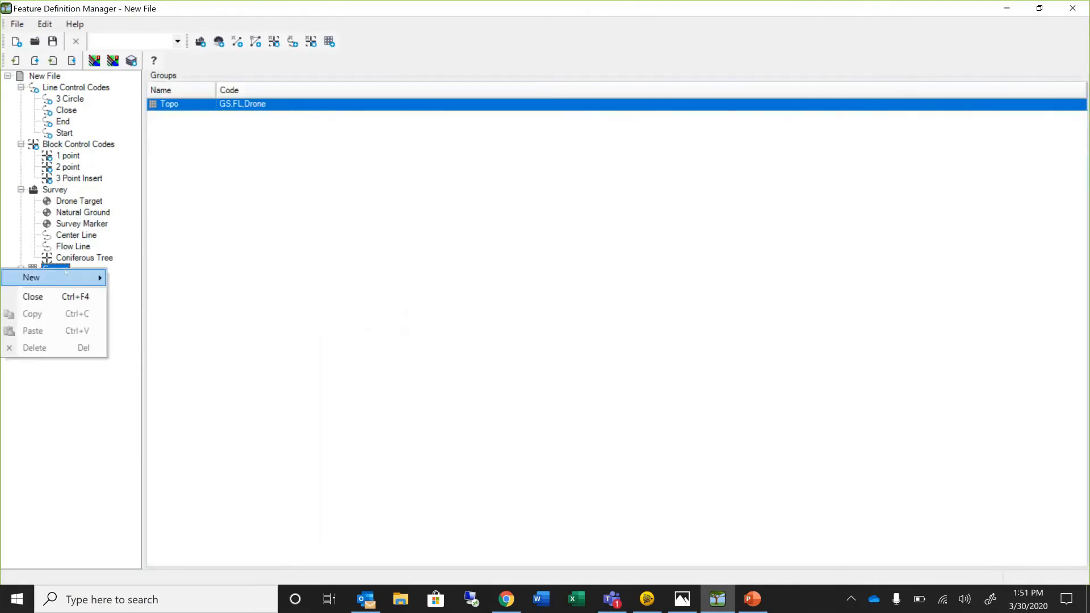
pyautogui.moveTo(69, 280)
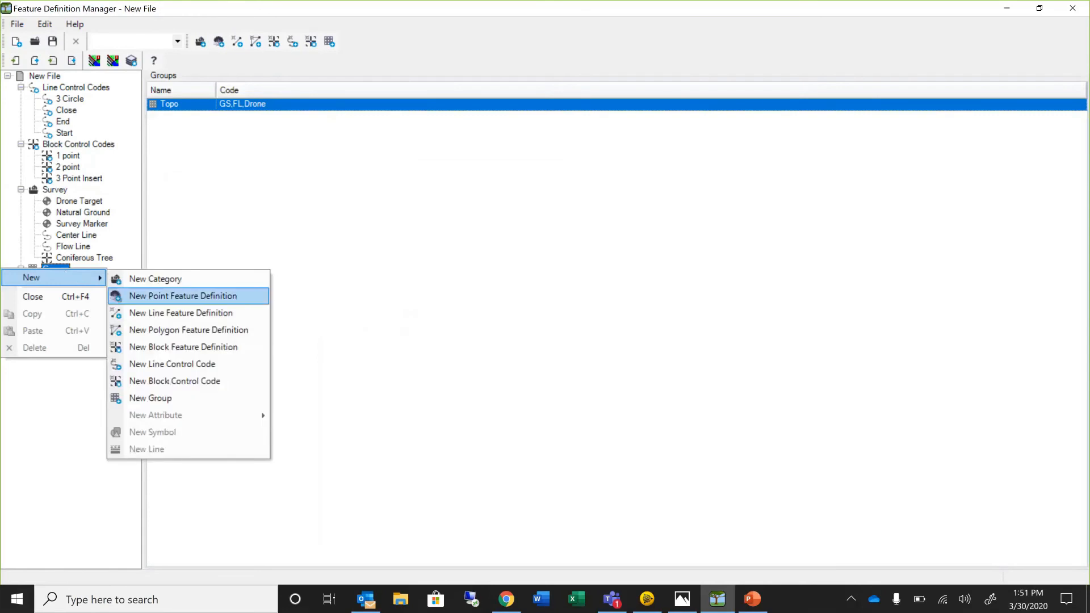
pyautogui.click(150, 399)
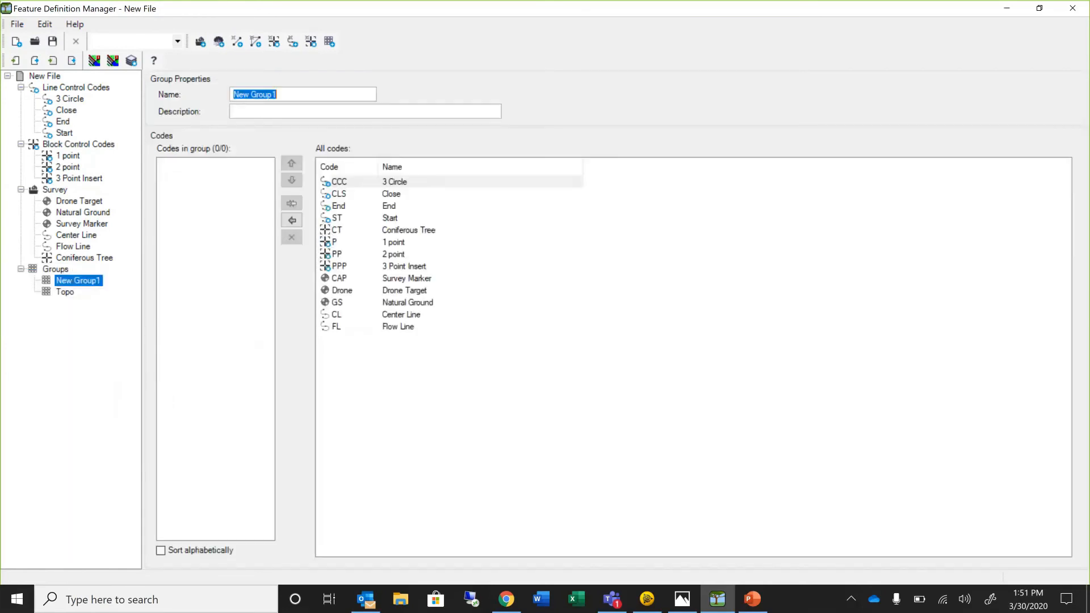
pyautogui.write('Leagall')
pyautogui.press('BackSpace')
pyautogui.press('BackSpace')
pyautogui.press('BackSpace')
pyautogui.press('BackSpace')
pyautogui.press('BackSpace')
pyautogui.press('BackSpace')
pyautogui.write('le')
pyautogui.press('BackSpace')
pyautogui.press('BackSpace')
pyautogui.write('Boundary')
pyautogui.click(247, 112)
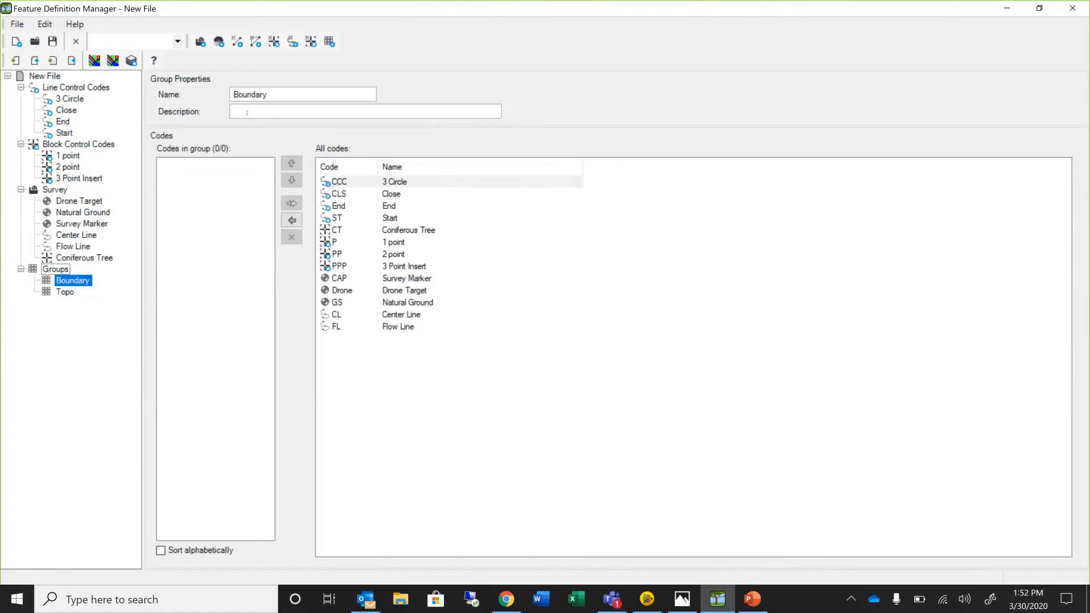
pyautogui.click(247, 112)
# - Add the survey marker (CAP), flow line (FL) and center line (CL) codes to the Boundary group
pyautogui.click(345, 280)
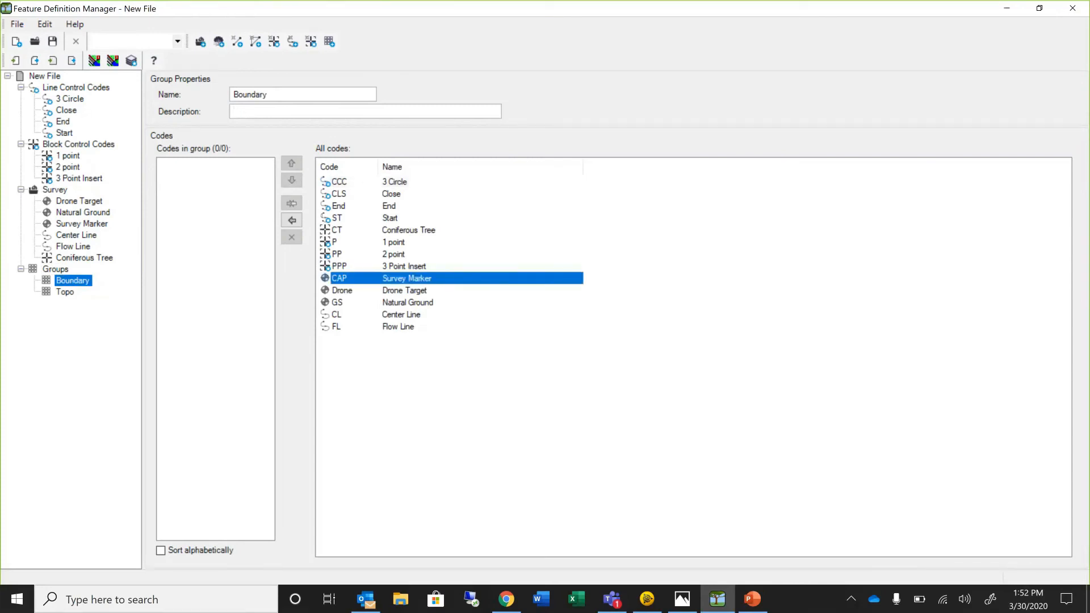
pyautogui.click(292, 221)
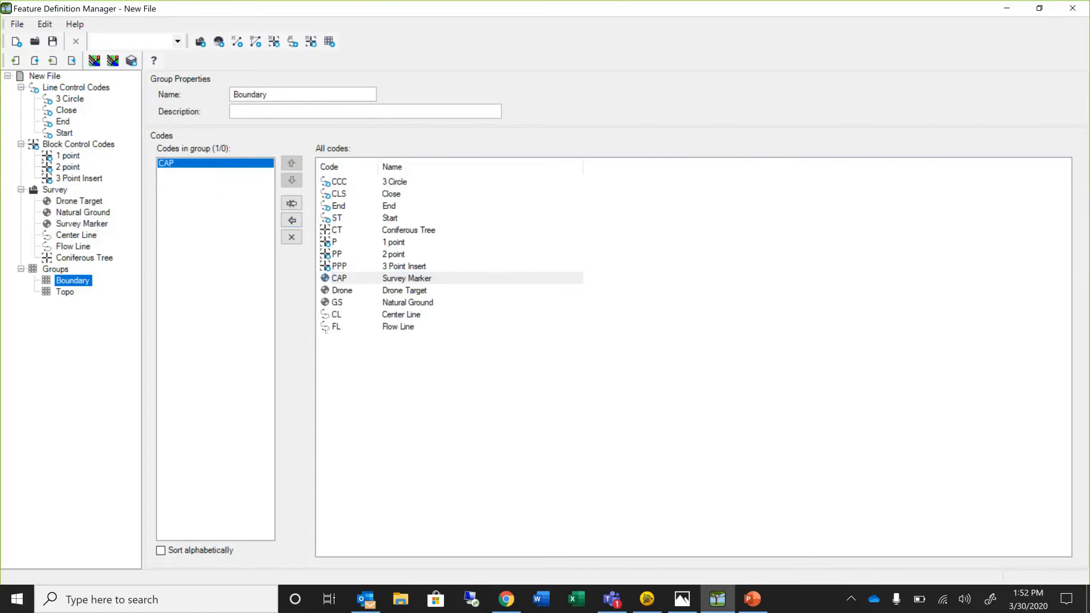
pyautogui.doubleClick(333, 327)
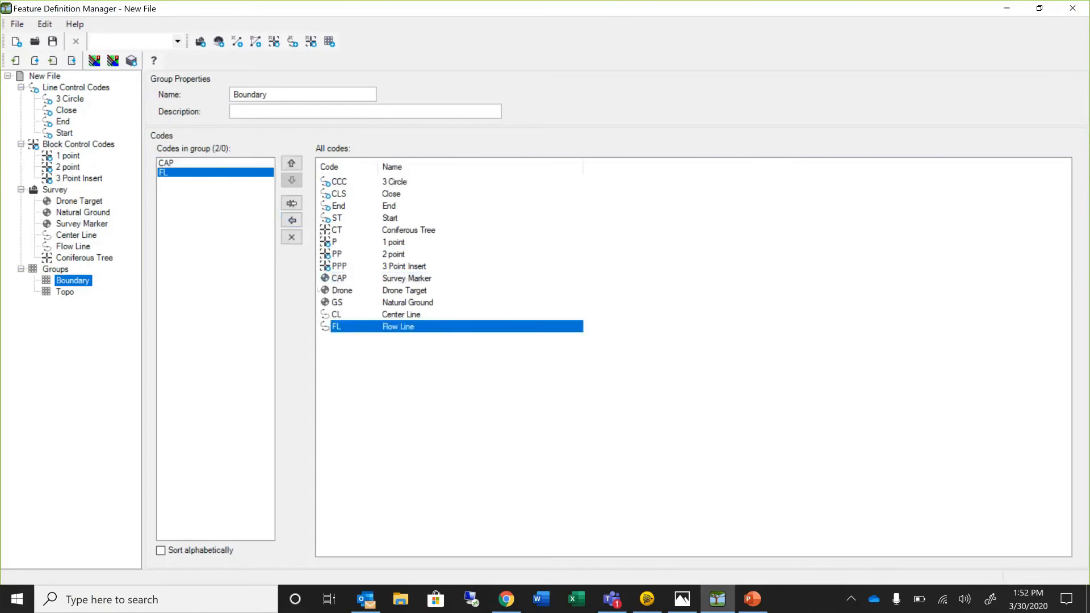
pyautogui.click(341, 316)
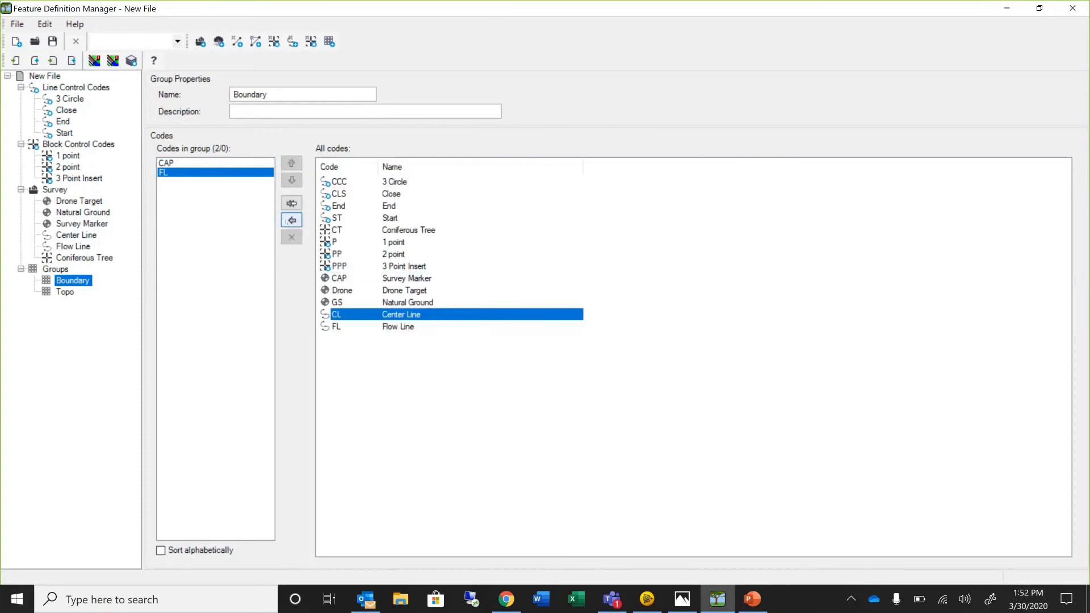
pyautogui.click(290, 221)
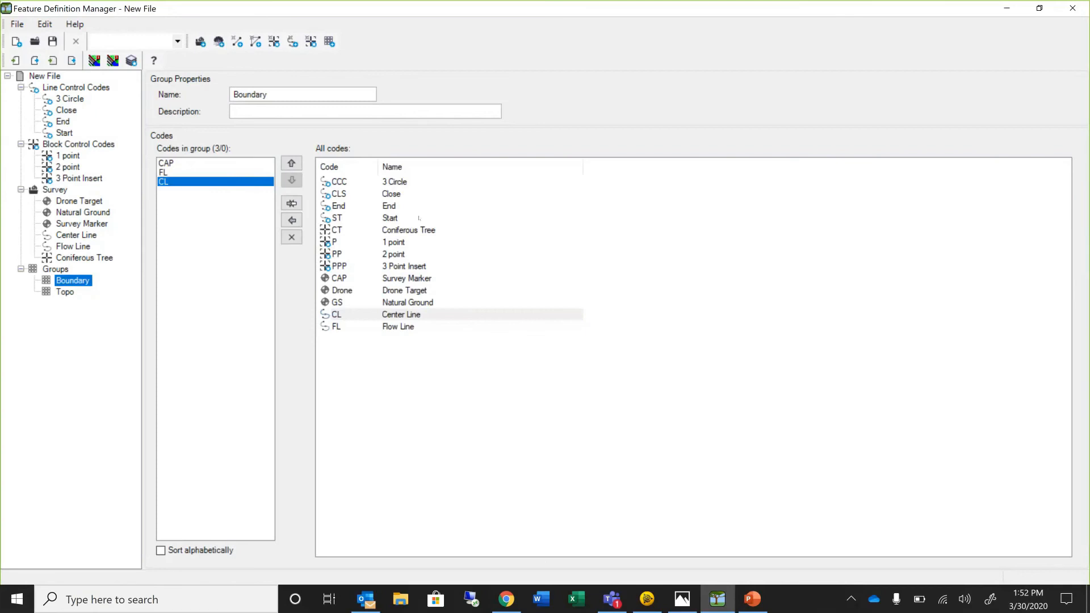
pyautogui.click(81, 159)
# - Create a third code group named Road
pyautogui.click(67, 270)
pyautogui.rightClick(67, 271)
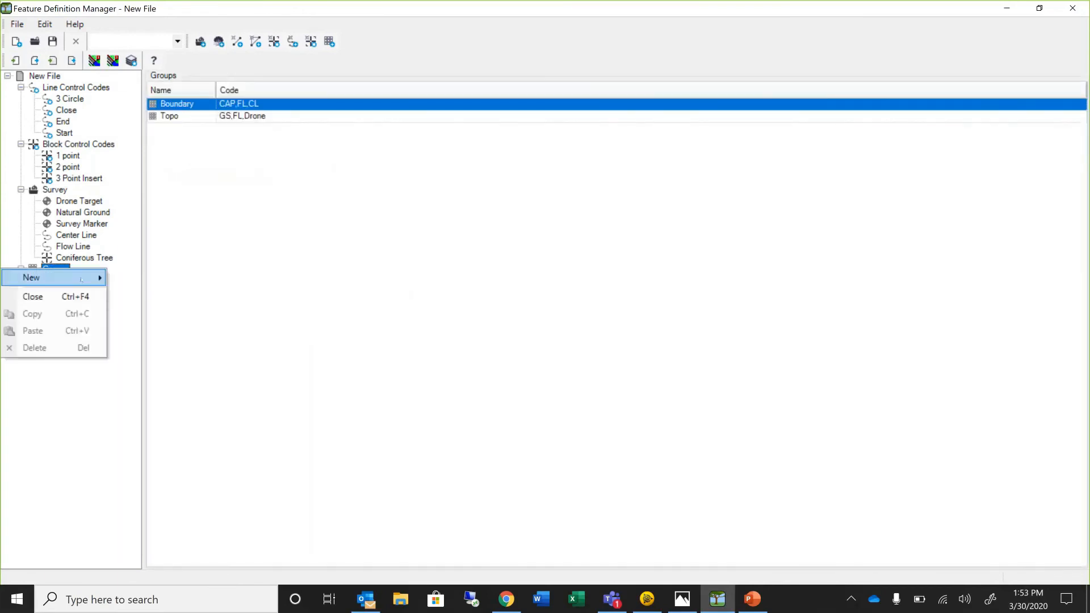
pyautogui.moveTo(83, 282)
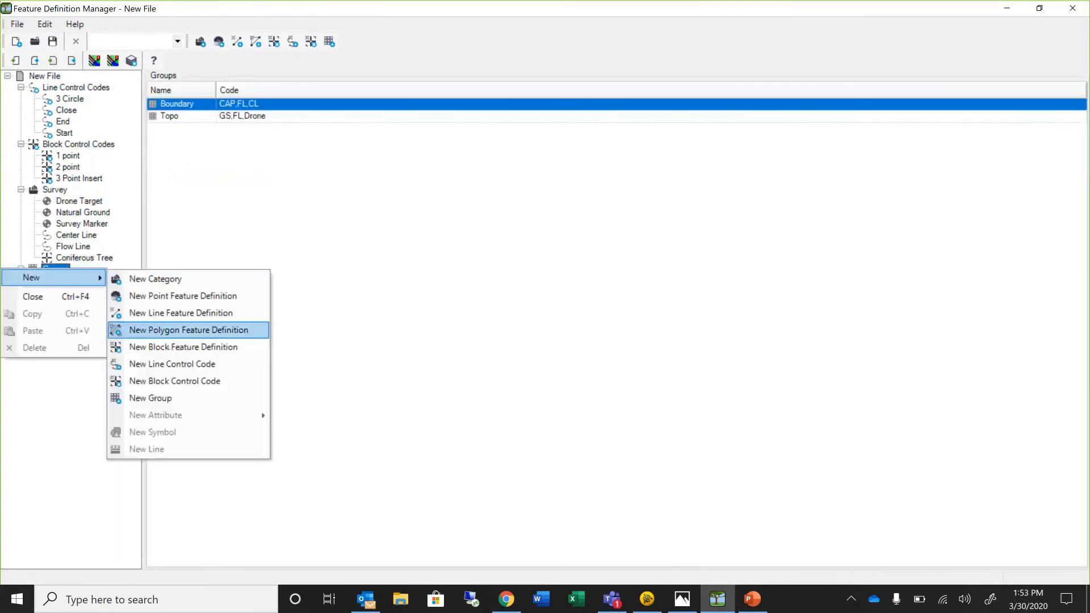
pyautogui.click(173, 400)
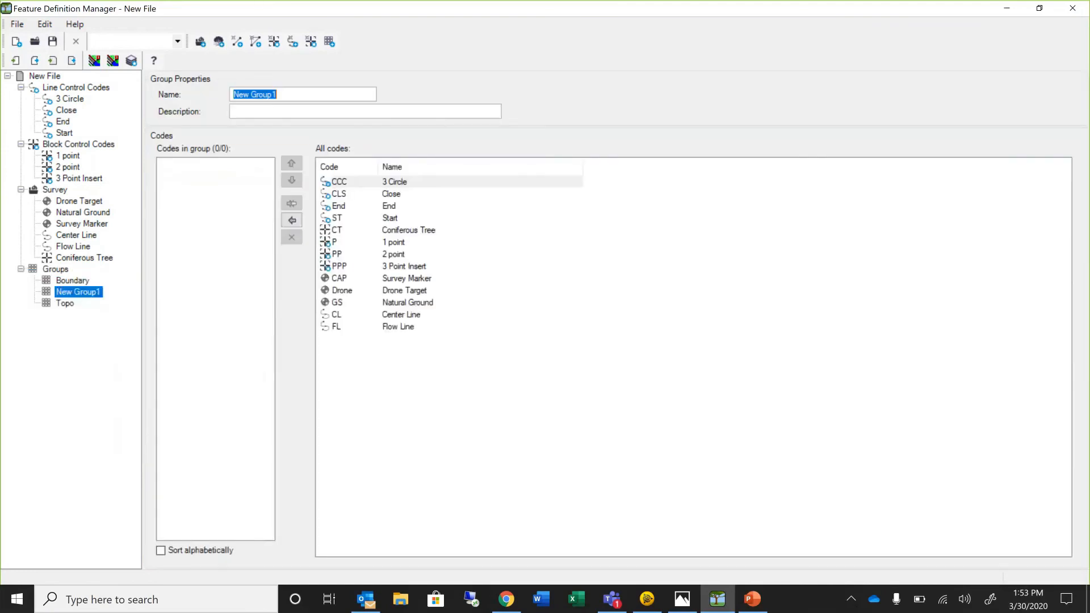
pyautogui.write('Road')
pyautogui.click(74, 292)
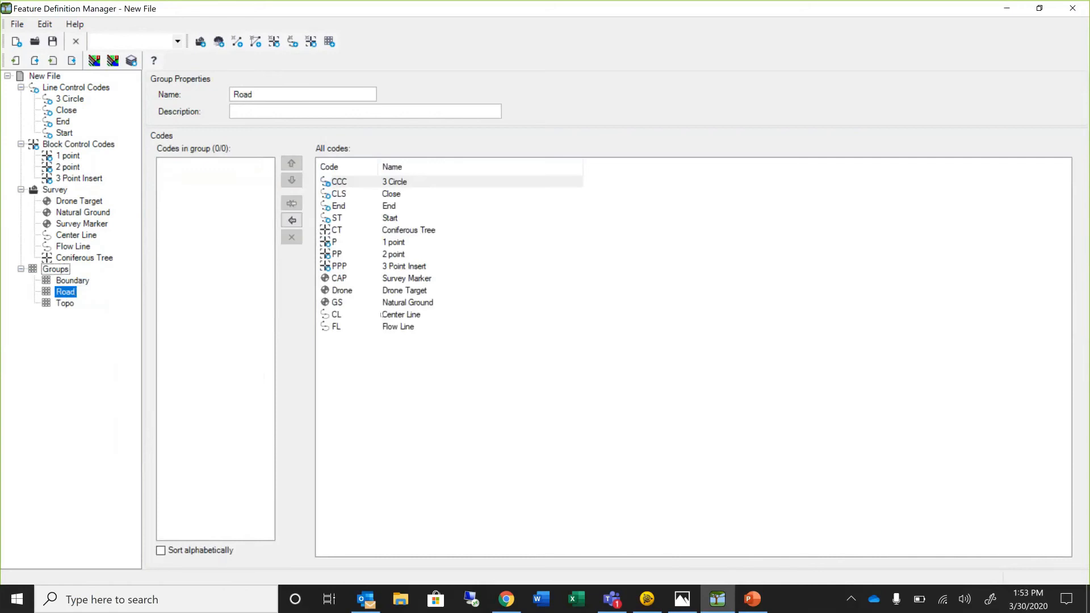
# - Add the center line (CL), flow line (FL), drone target (Drone) and survey marker (CAP) codes to the Road group
pyautogui.click(381, 314)
pyautogui.click(292, 220)
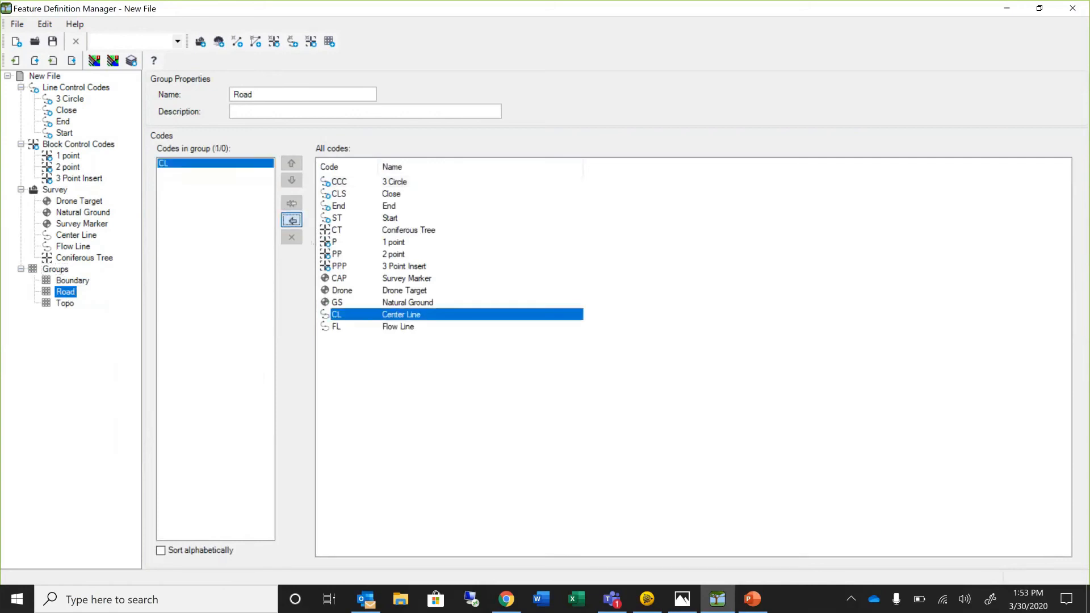
pyautogui.click(342, 327)
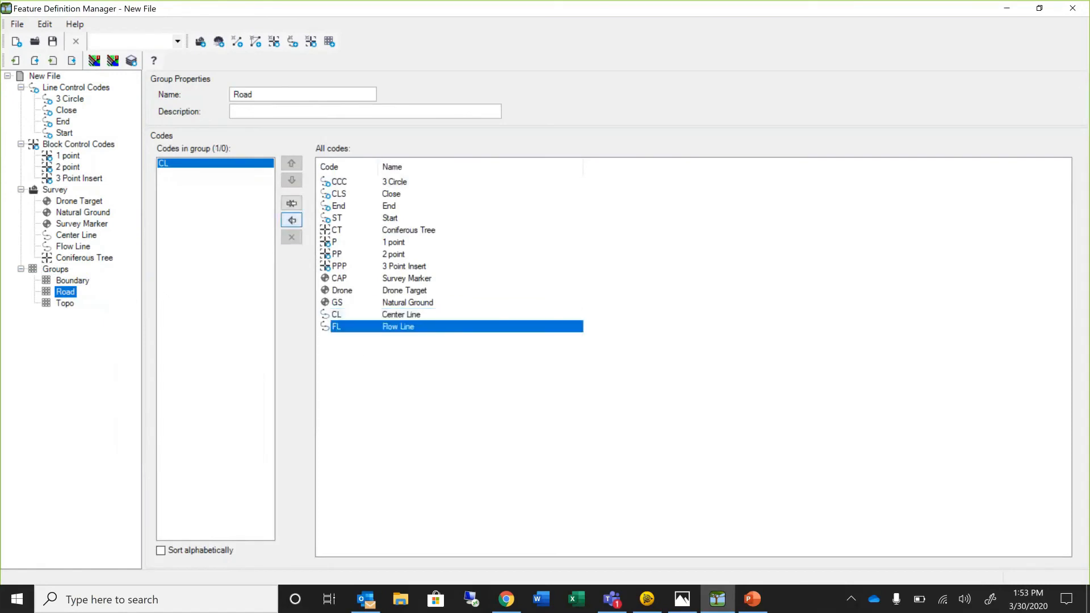
pyautogui.click(292, 223)
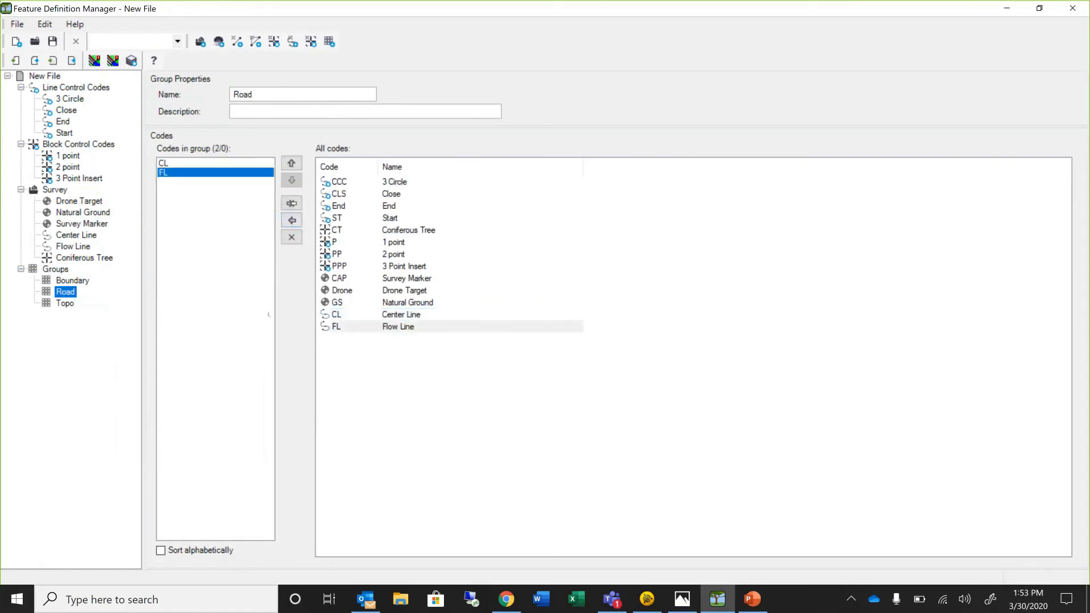
pyautogui.click(288, 222)
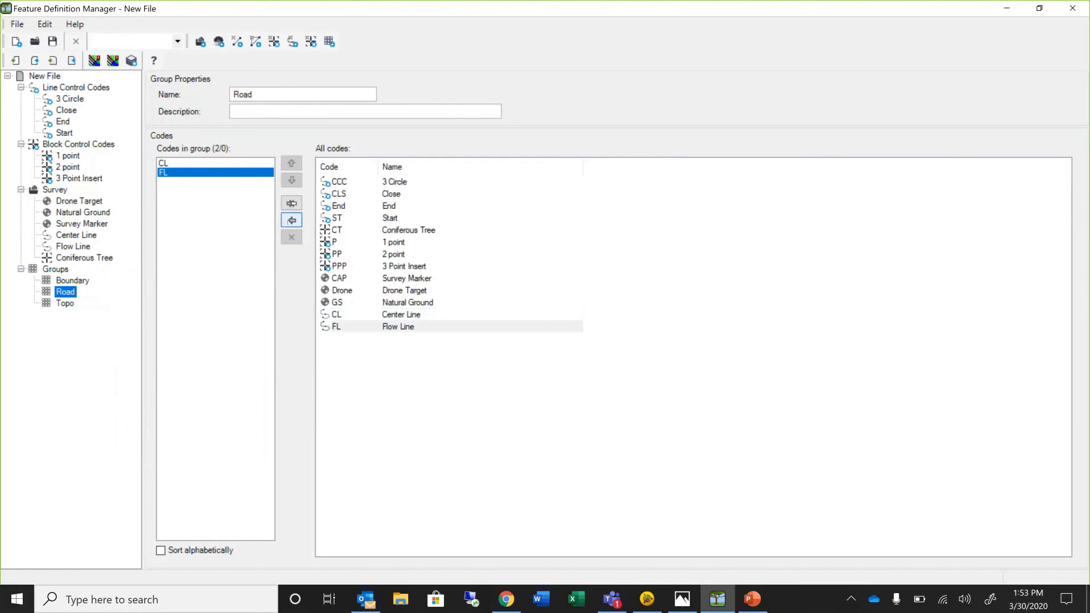
pyautogui.click(288, 222)
pyautogui.click(345, 279)
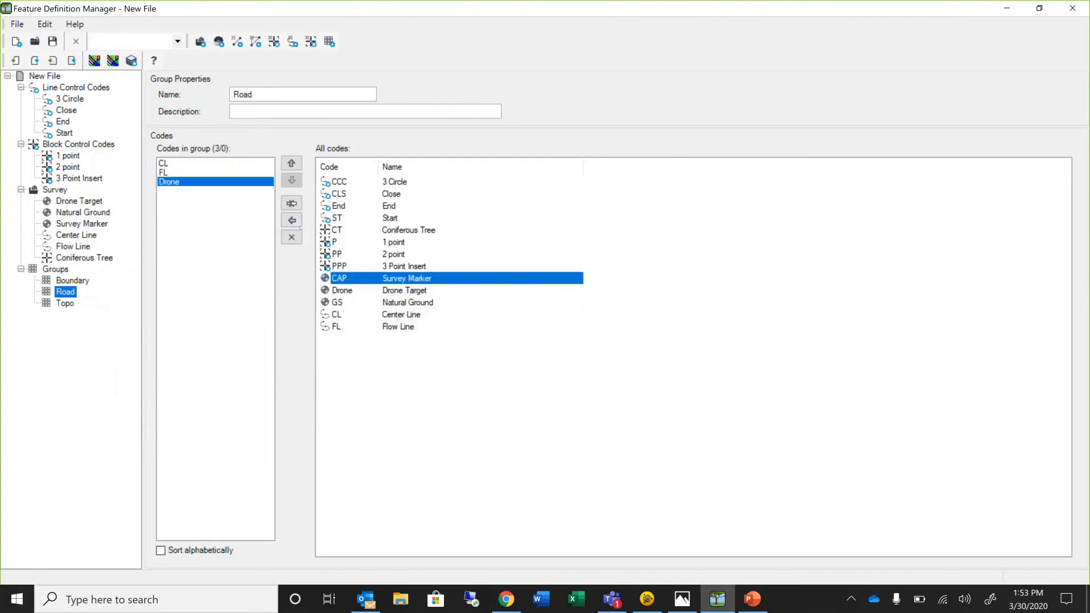
pyautogui.click(292, 221)
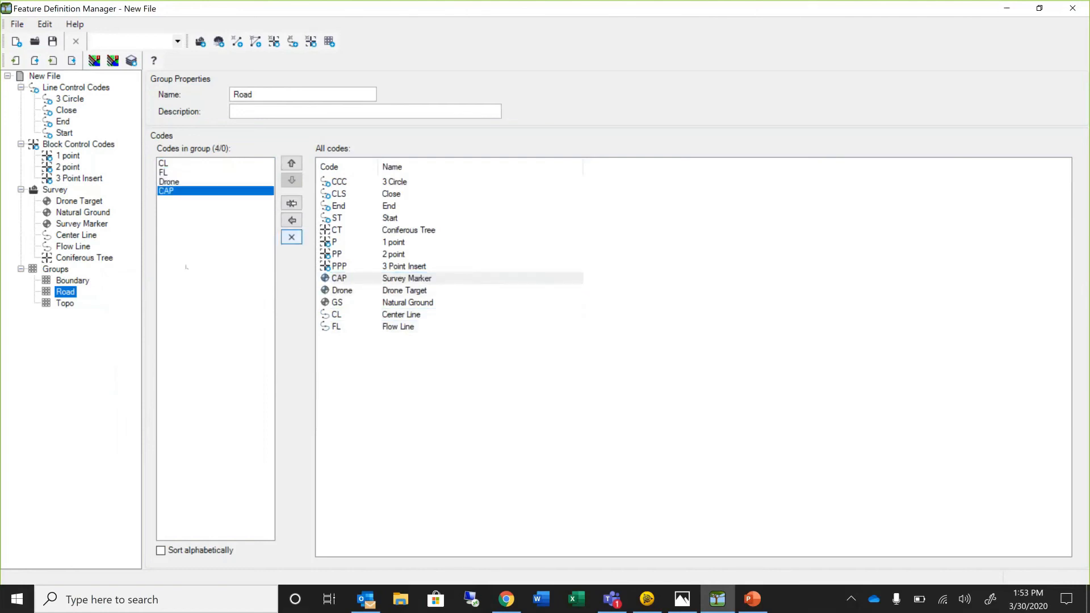
# - Save the feature definition file as Working copy March 2020 in the Feature Definition Manager folder, overwriting the existing file
pyautogui.click(46, 279)
pyautogui.click(25, 26)
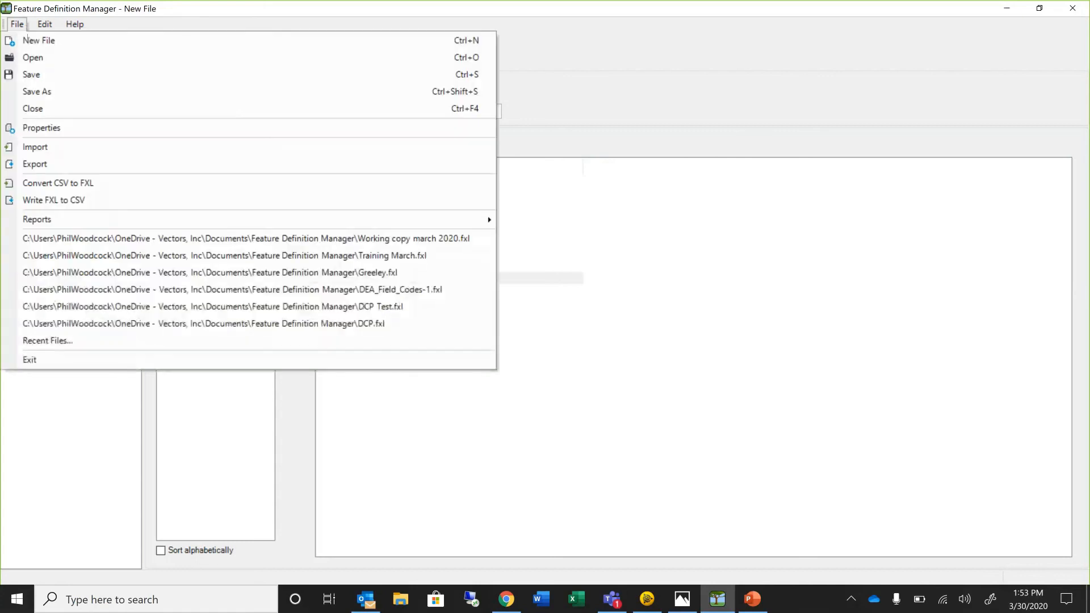
pyautogui.click(45, 90)
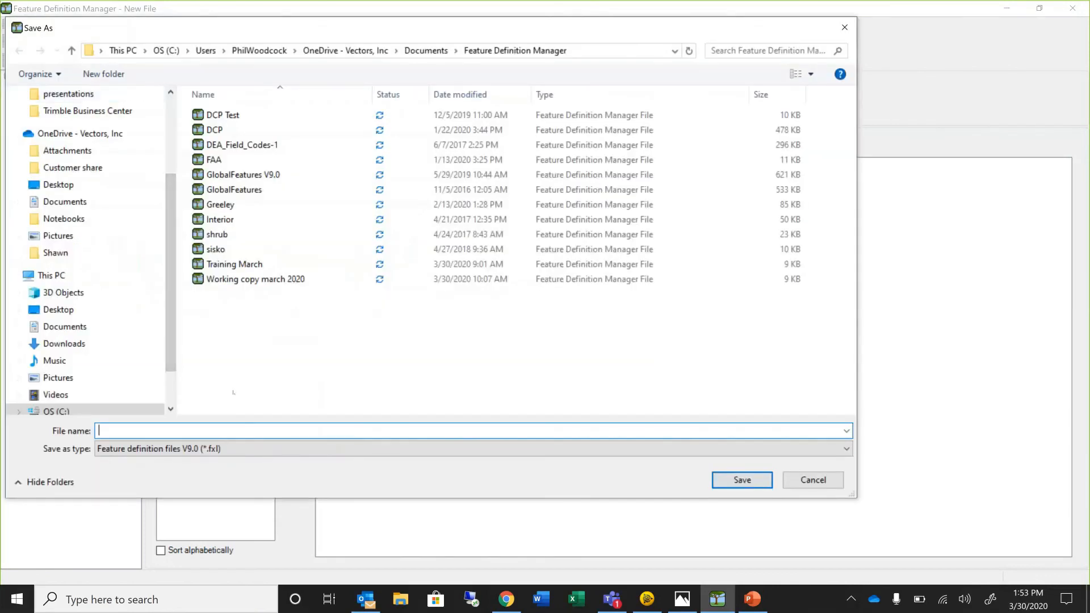
pyautogui.write('Work')
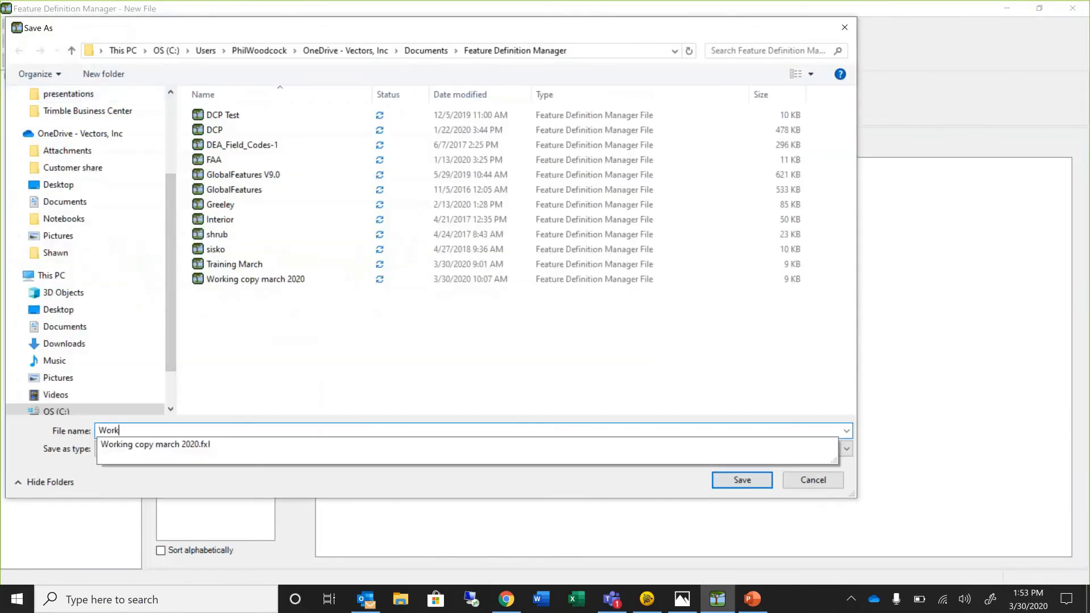
pyautogui.write('ing copy March 2020')
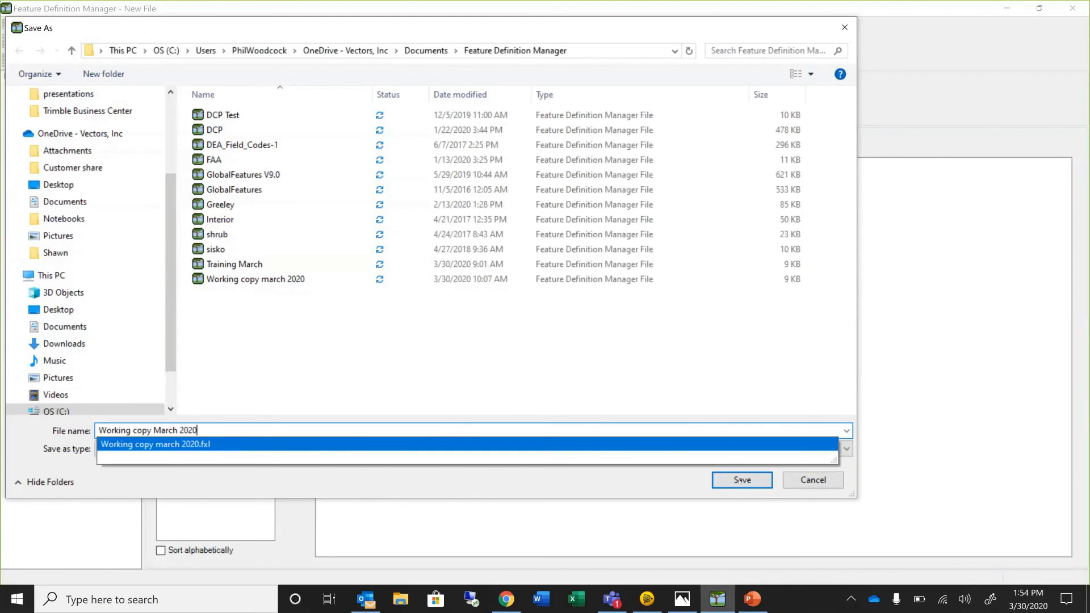
pyautogui.press('Return')
pyautogui.click(579, 301)
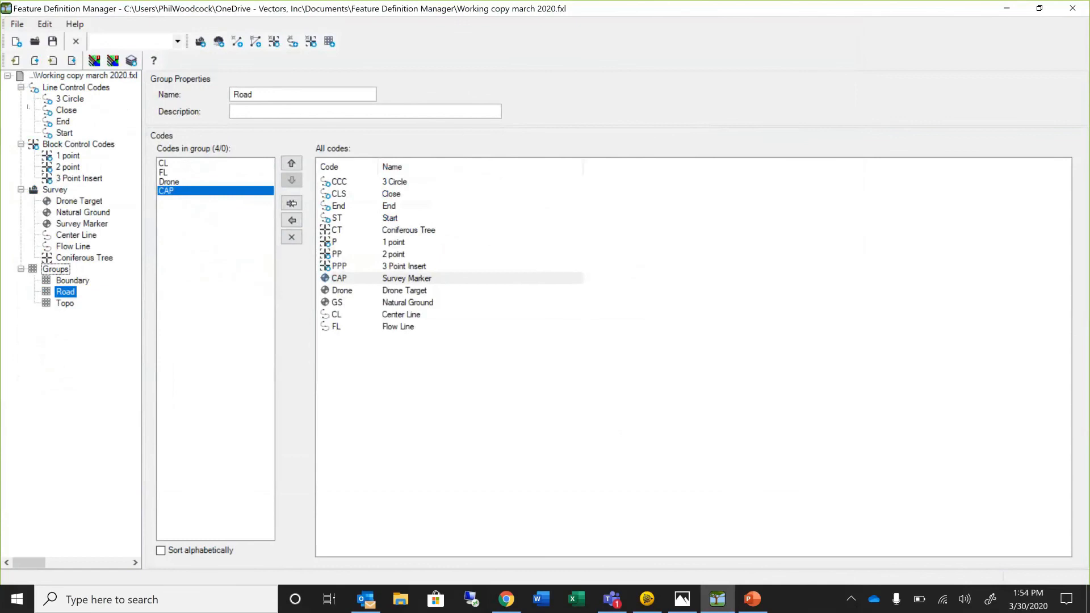
# - Check which export file types are offered for the feature definition file, without exporting it
pyautogui.click(35, 60)
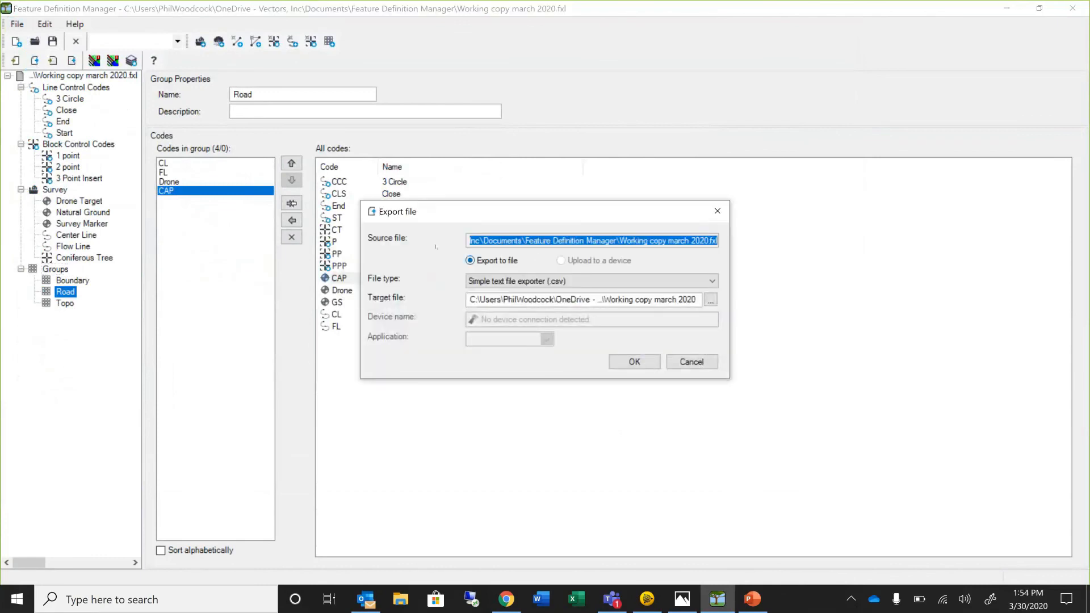
pyautogui.click(714, 279)
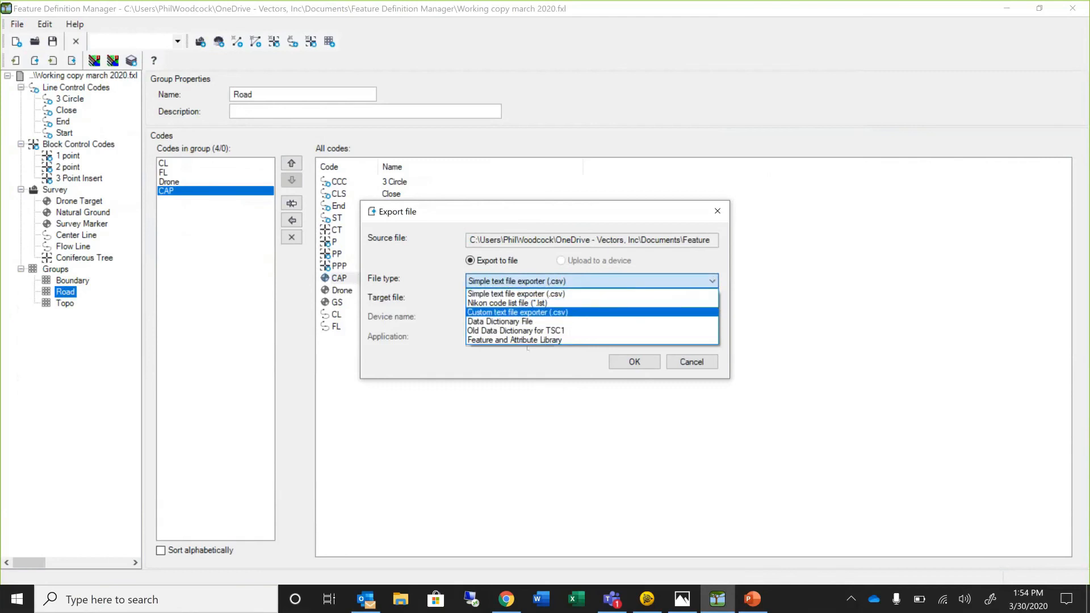
pyautogui.click(687, 364)
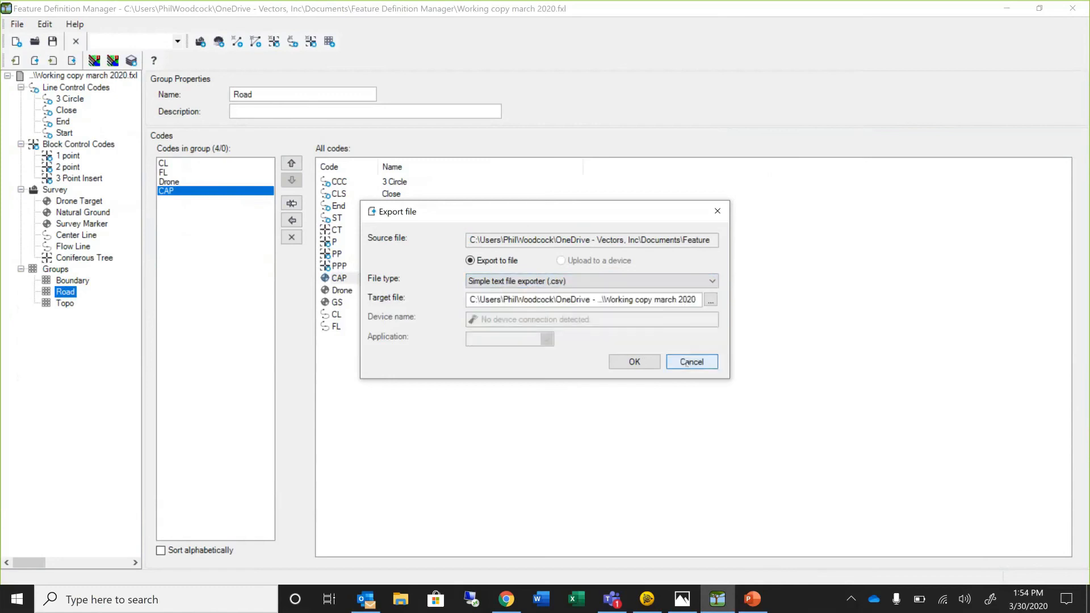
pyautogui.click(688, 363)
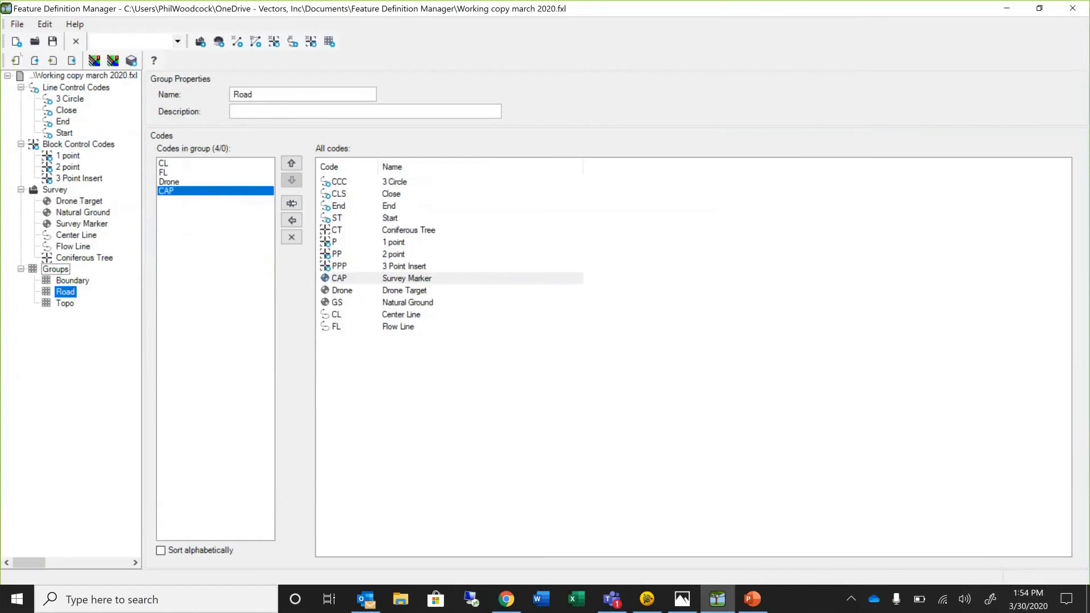
# - Create a new feature definition file and load the CSV file dated 1/14/2020 into it for import
pyautogui.hotkey('ctrl', 'n')
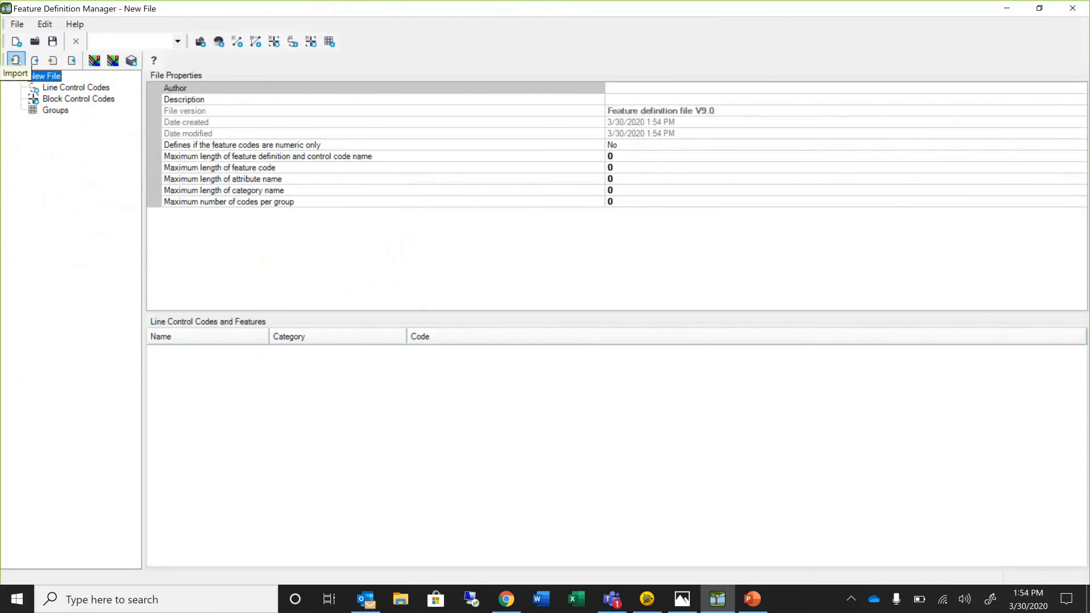
pyautogui.click(15, 59)
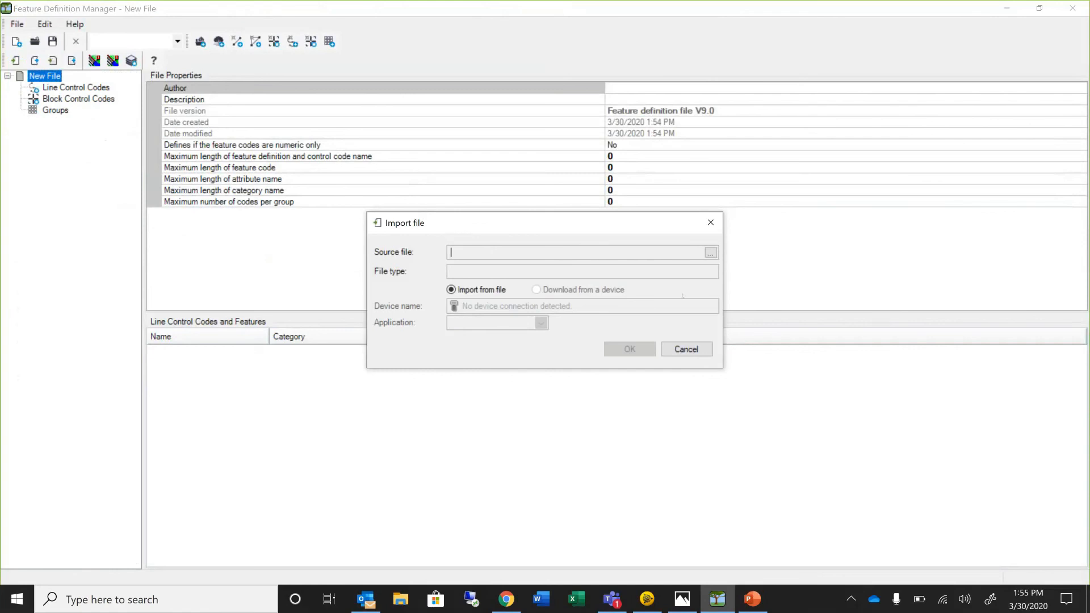
pyautogui.click(711, 254)
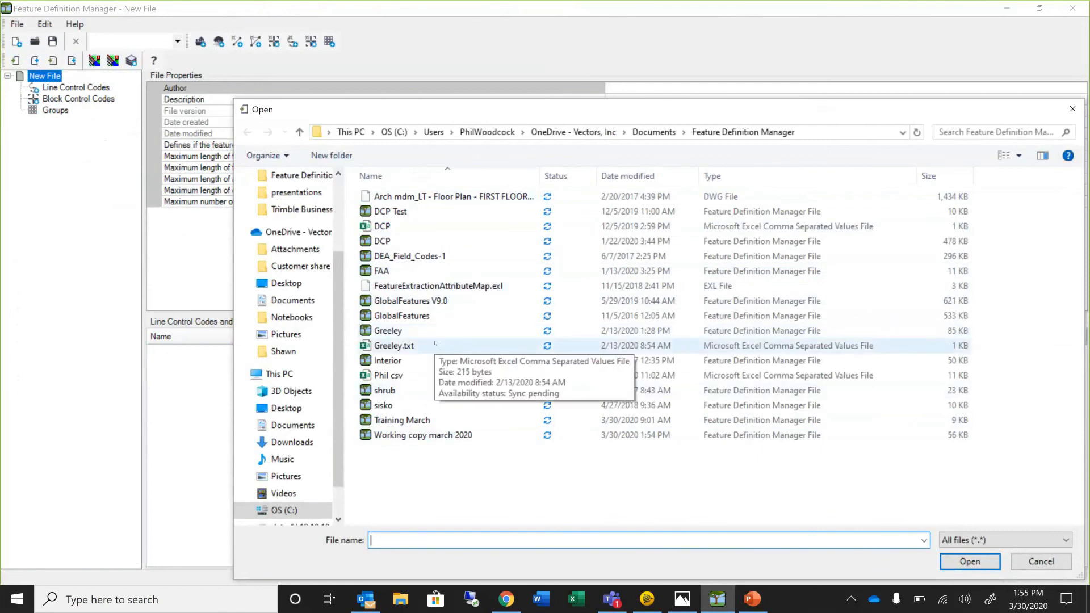
pyautogui.click(424, 375)
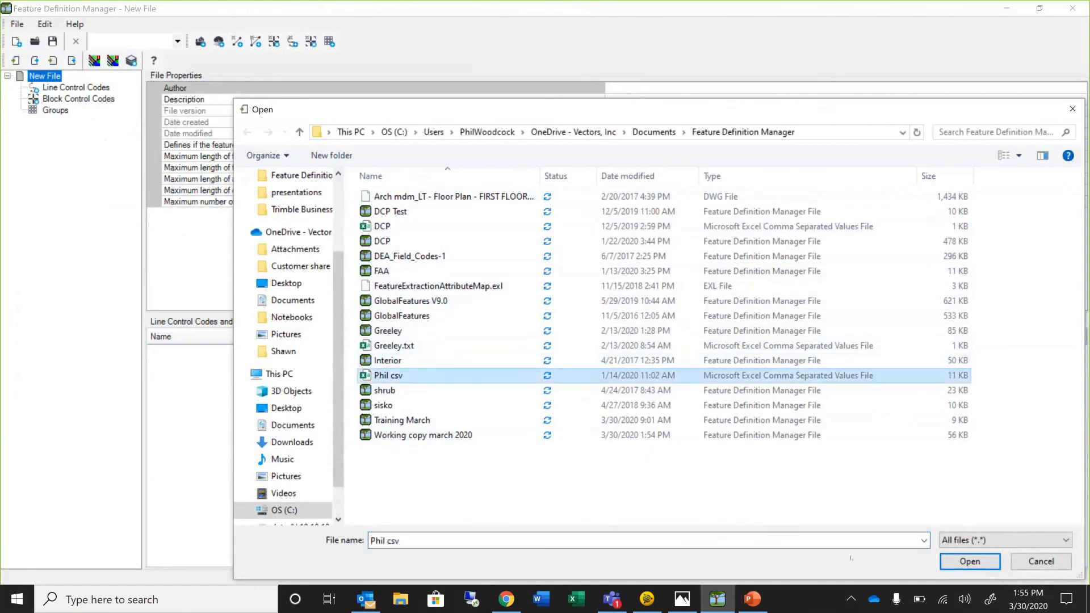
pyautogui.click(959, 561)
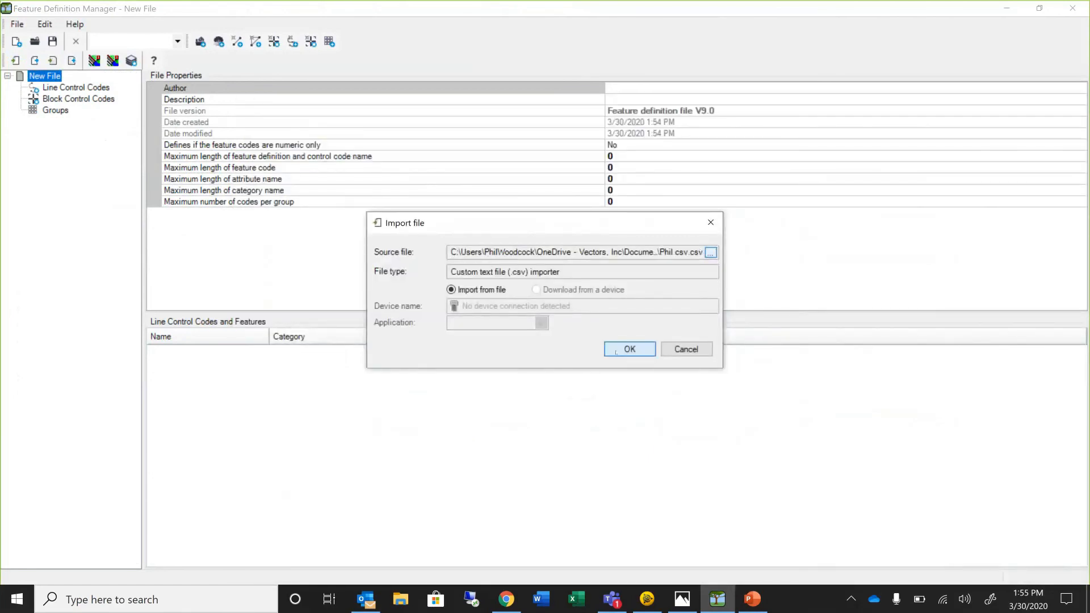
pyautogui.click(616, 352)
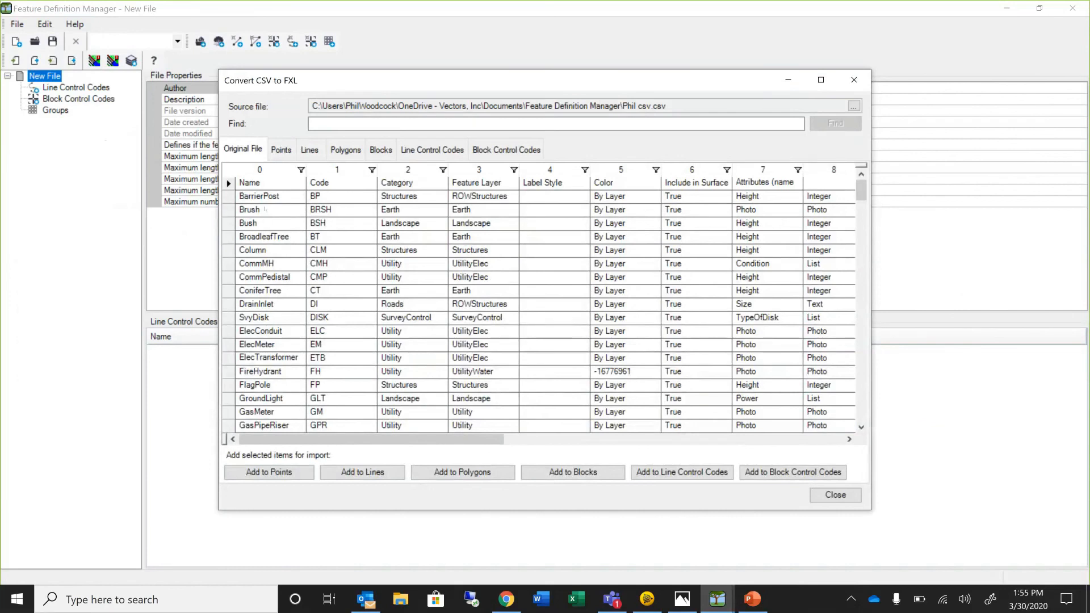
# - Add the Brush name and its BRSH code from the original CSV data to the points for import
pyautogui.click(265, 209)
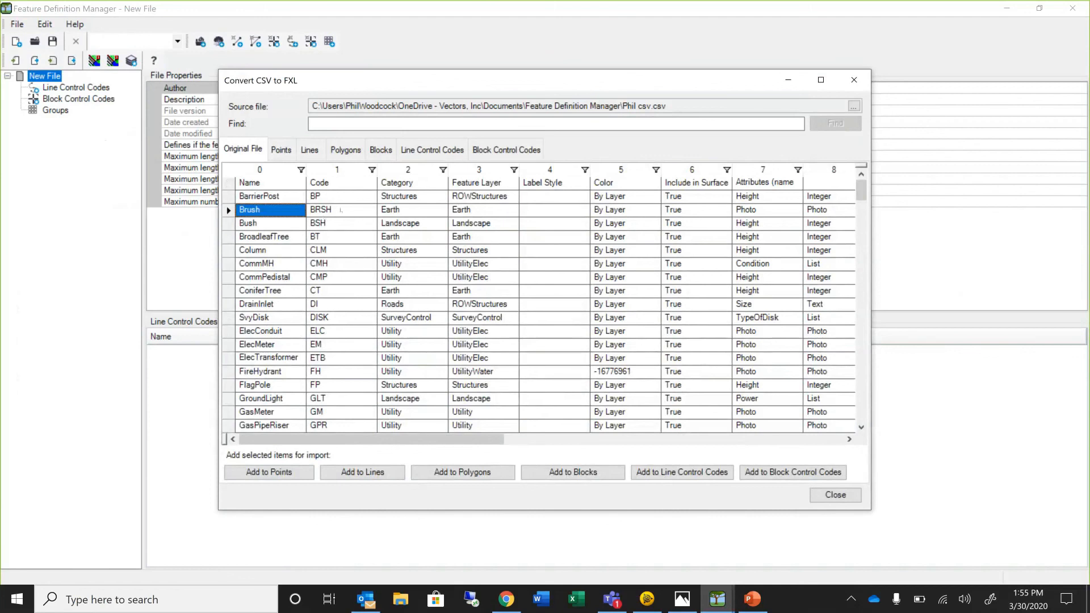
pyautogui.keyDown('shift'); pyautogui.click(341, 210); pyautogui.keyUp('shift')
pyautogui.click(286, 471)
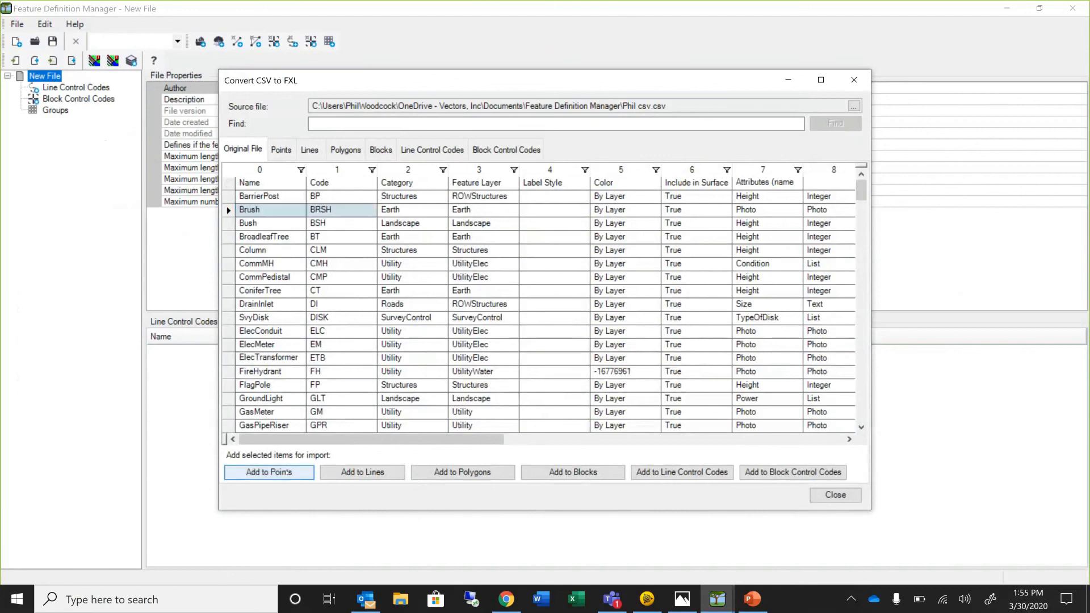
# - Assign the first two columns of the points import data as Name and Code
pyautogui.click(281, 150)
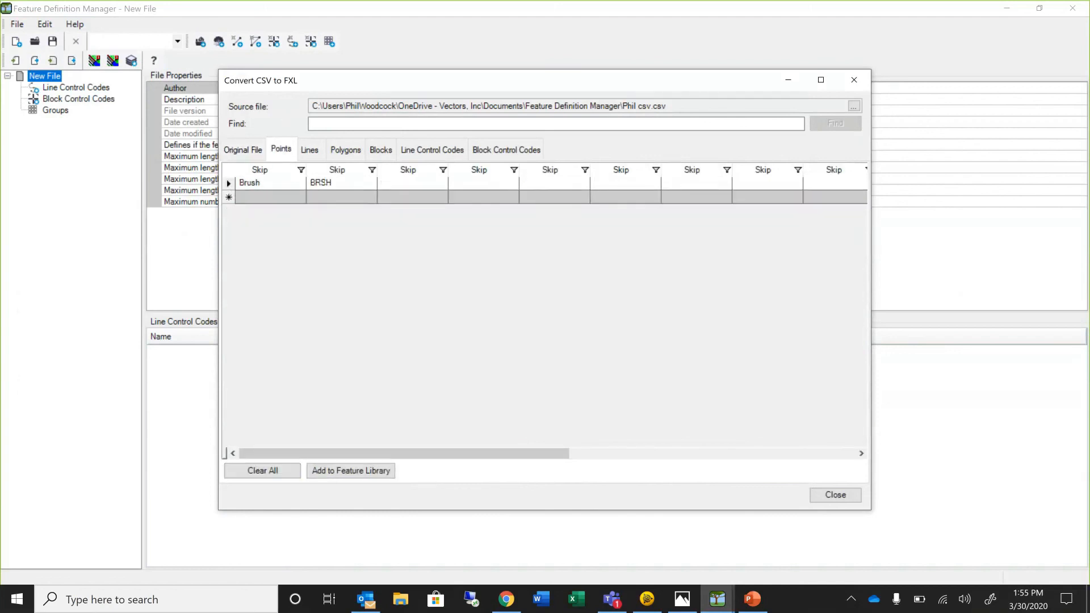
pyautogui.rightClick(284, 169)
pyautogui.click(318, 208)
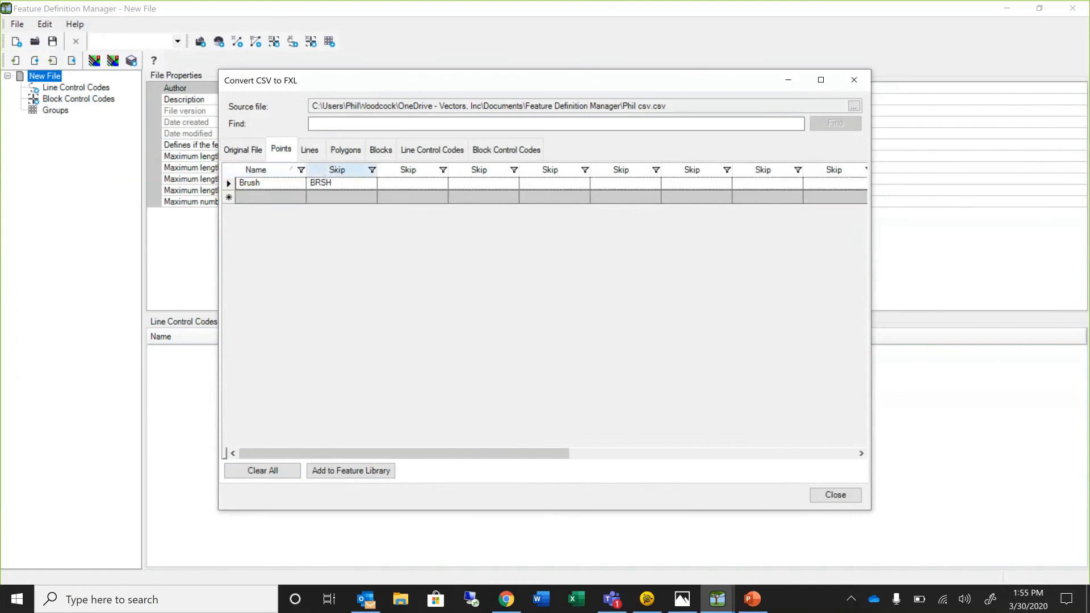
pyautogui.rightClick(337, 168)
pyautogui.click(366, 223)
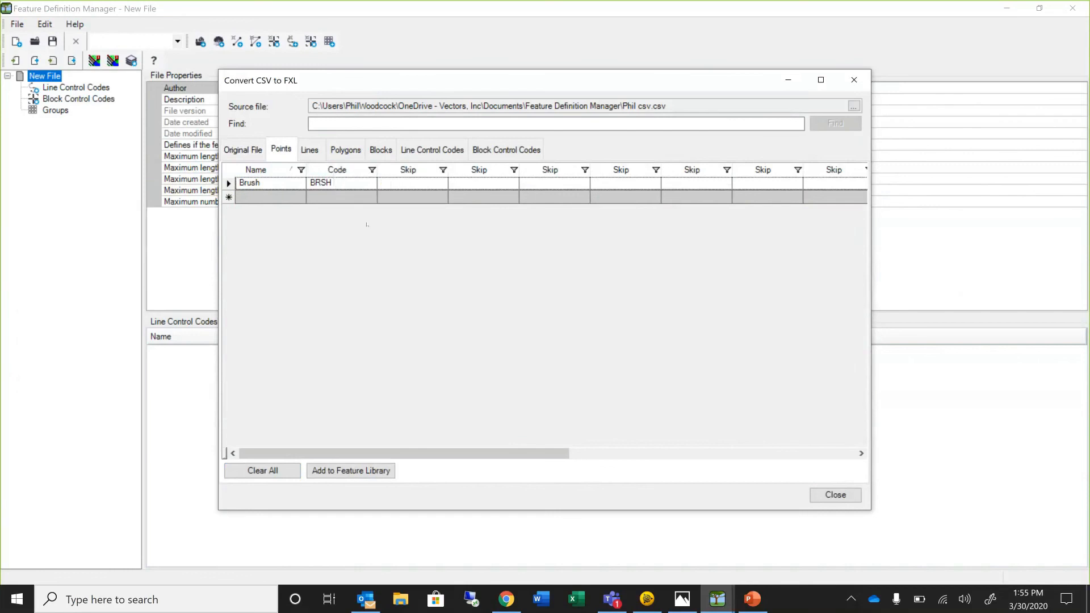
# - Add the Brush point to the feature library and close the CSV conversion
pyautogui.click(346, 470)
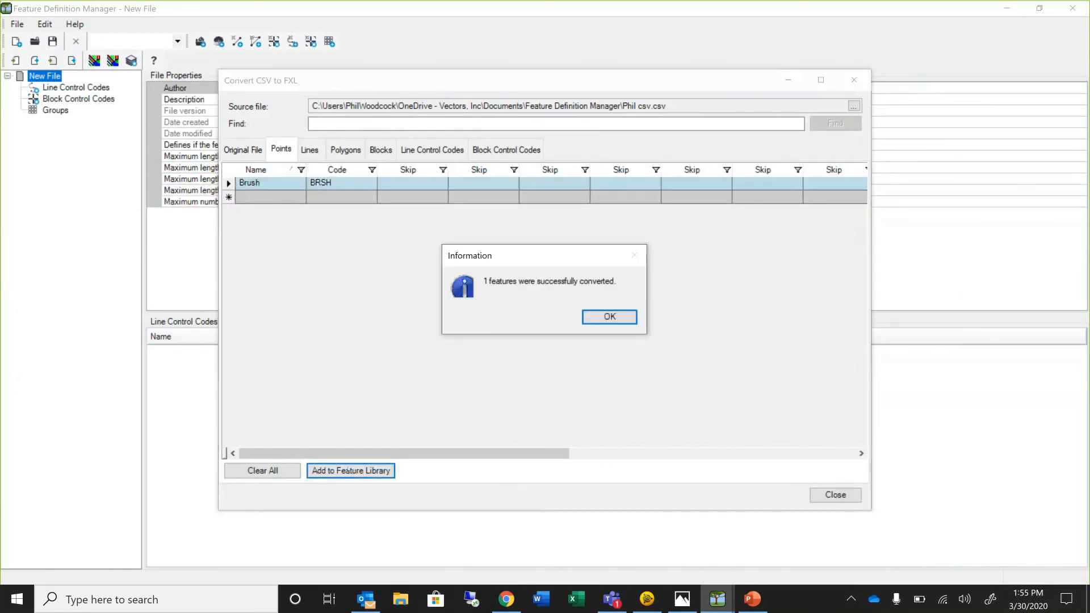
pyautogui.click(618, 323)
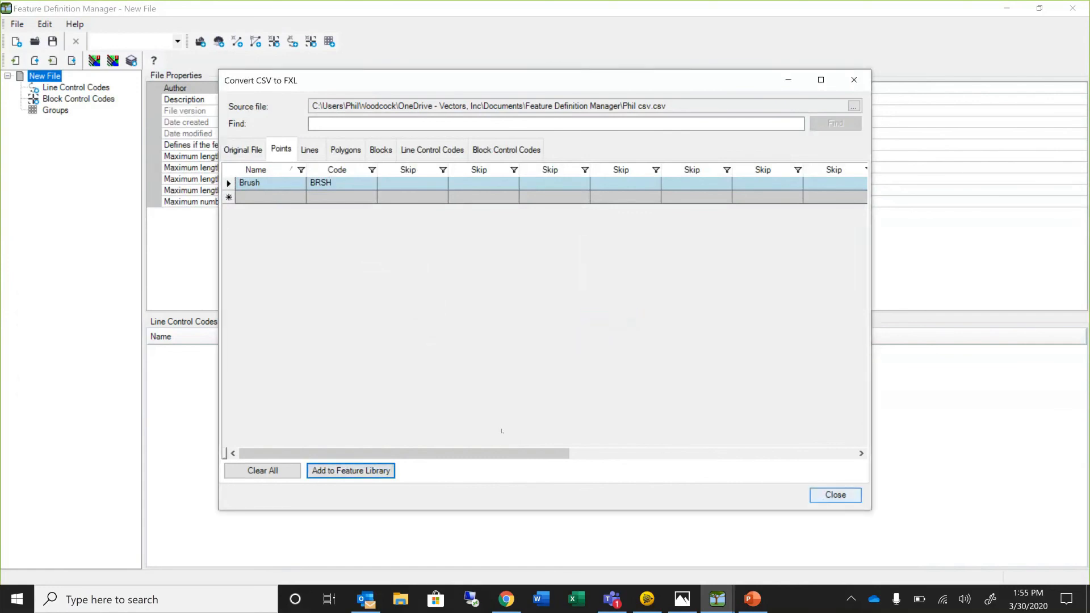
pyautogui.click(835, 495)
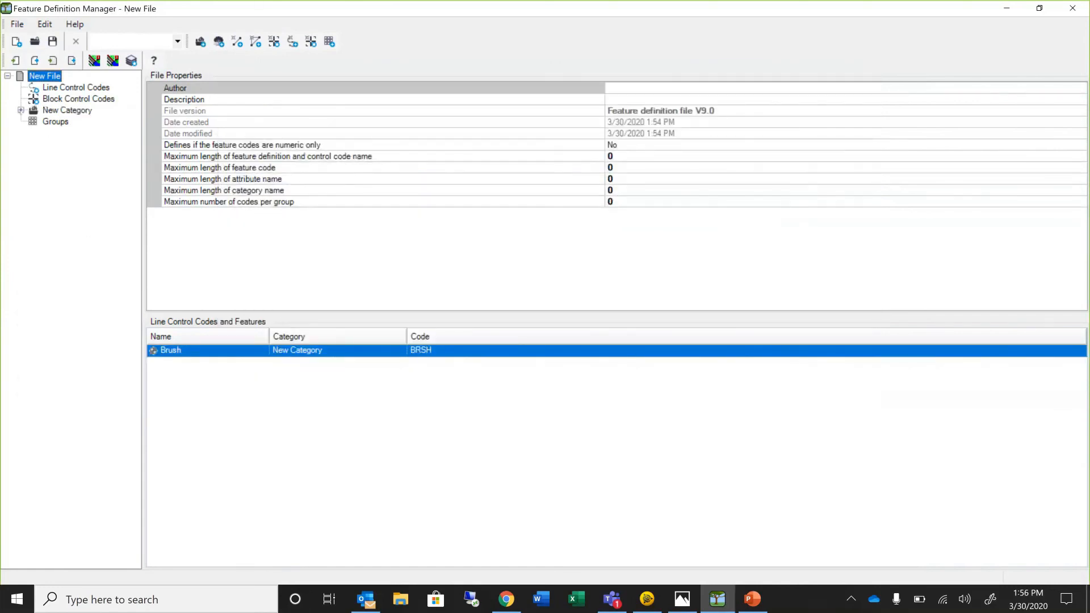
# - Open the imported Brush feature under New Category and start a new symbol for it
pyautogui.click(21, 111)
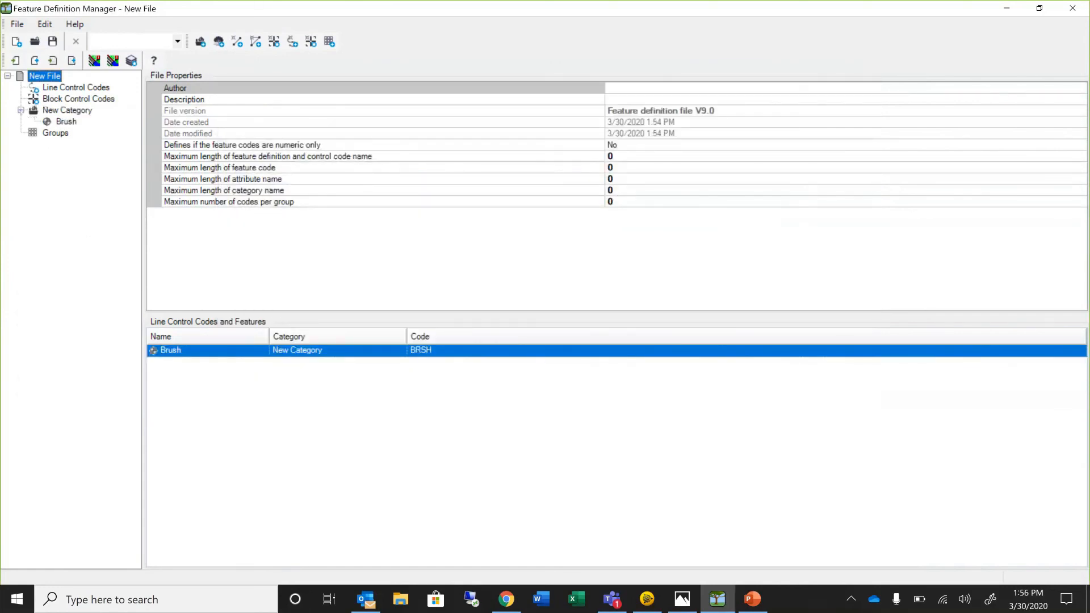
pyautogui.click(69, 122)
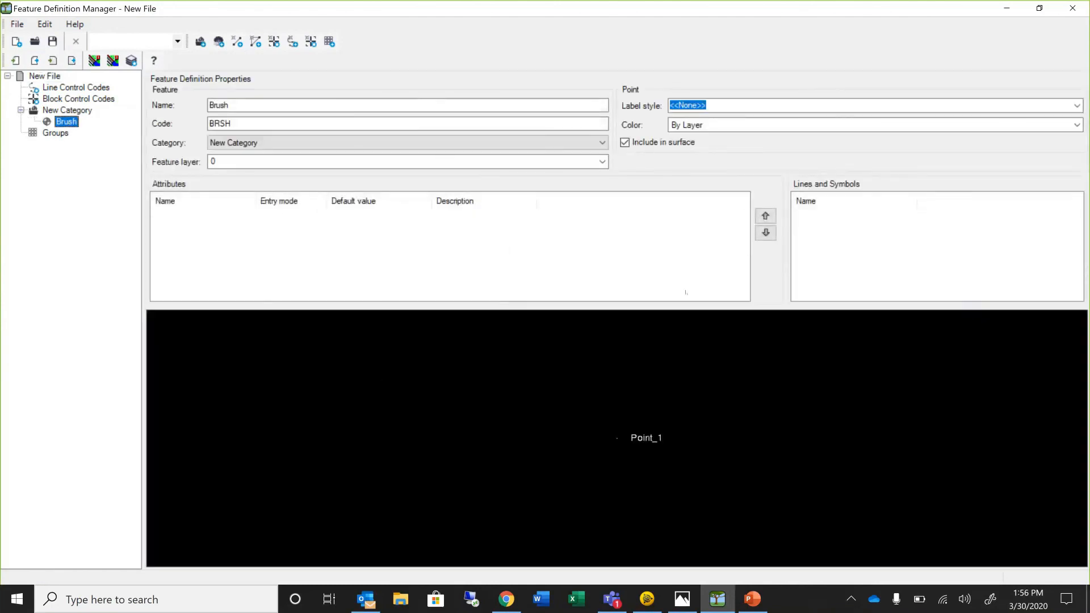
pyautogui.rightClick(844, 220)
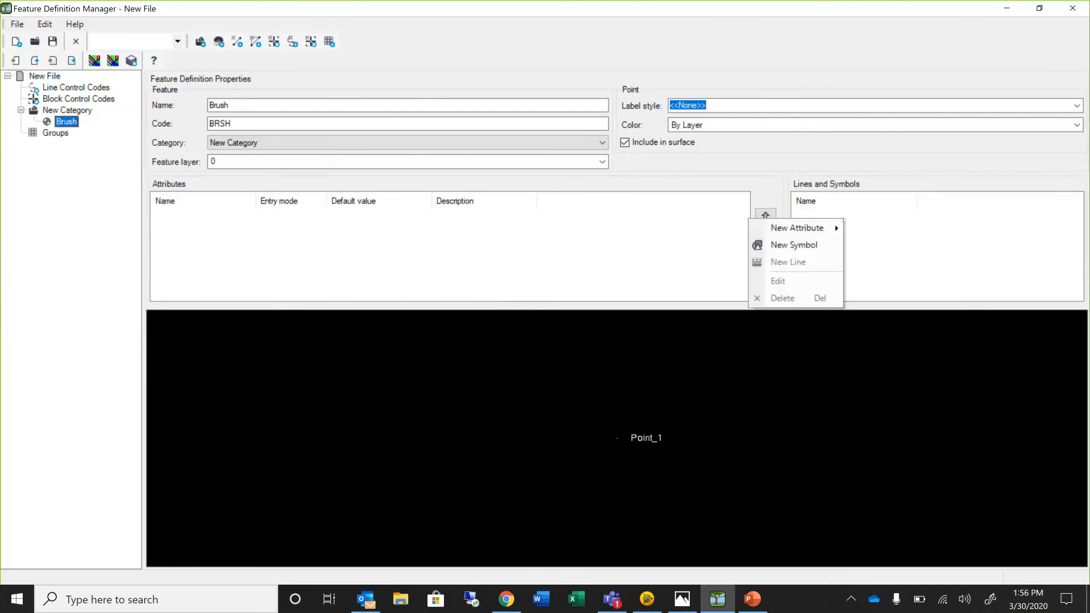
pyautogui.click(830, 246)
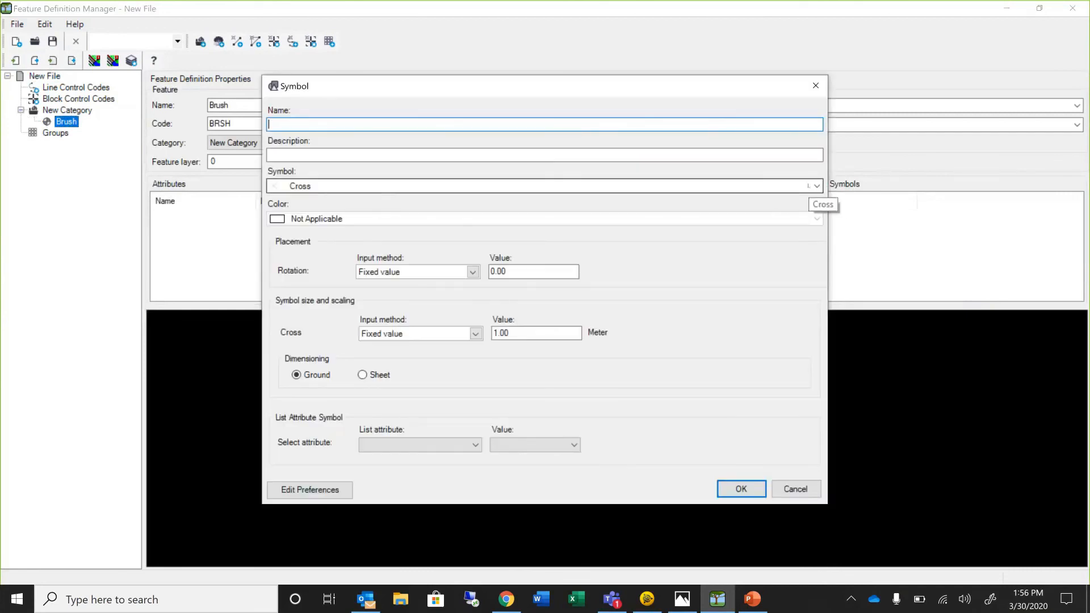
# - Import the Bush symbol from the Symbols.sym library into the feature definition file's existing symbols
pyautogui.click(817, 186)
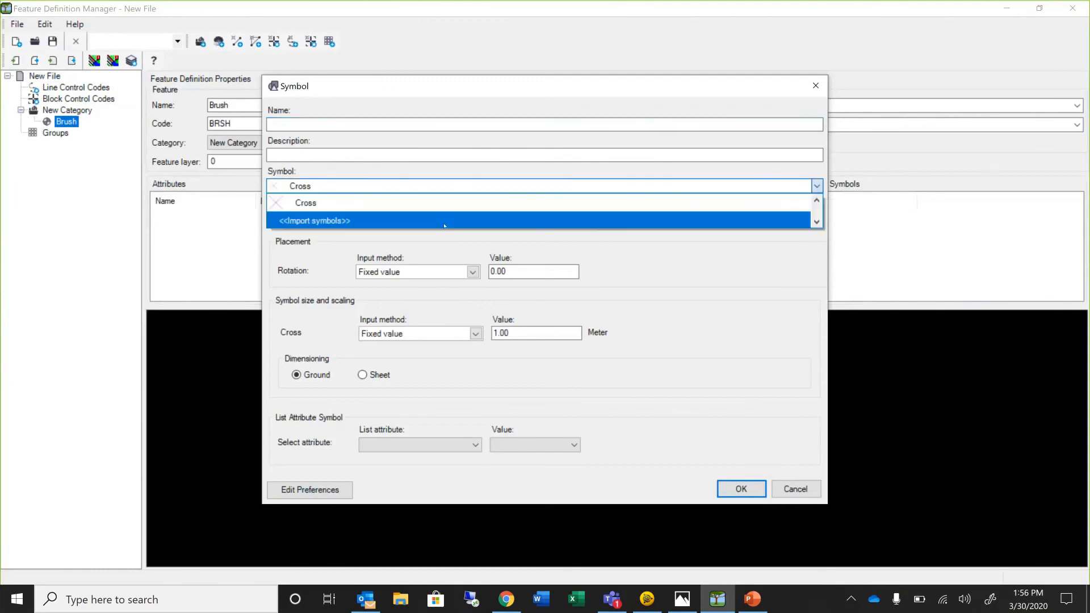
pyautogui.click(372, 222)
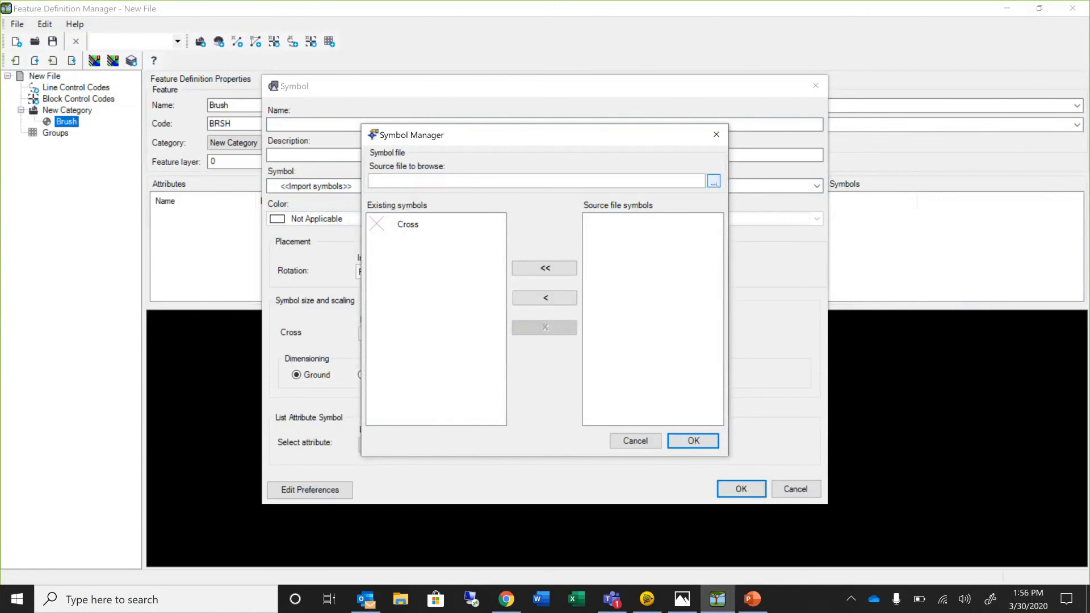
pyautogui.click(714, 180)
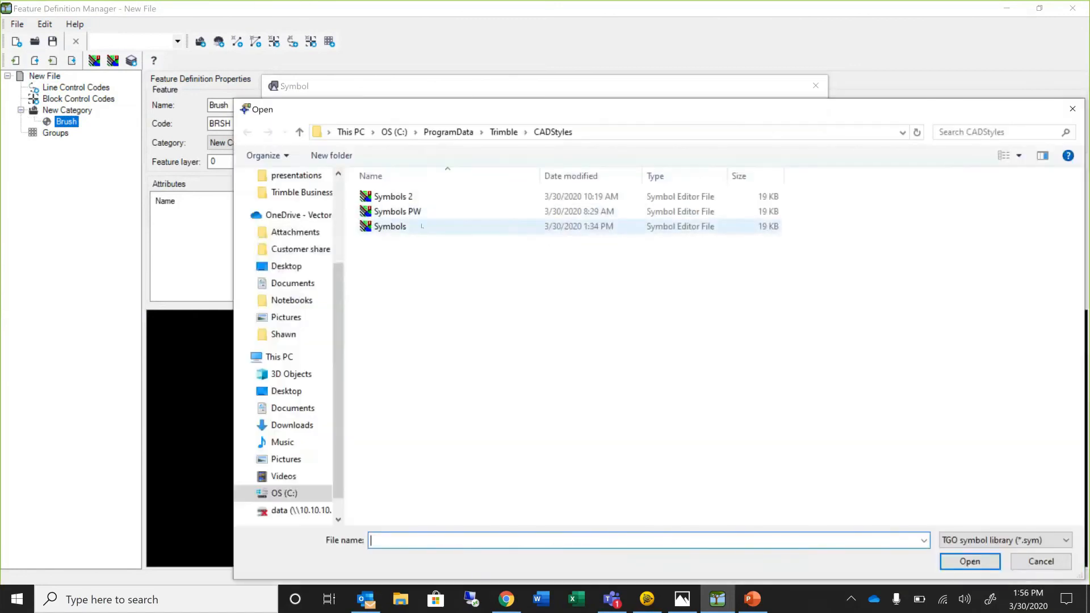
pyautogui.click(390, 226)
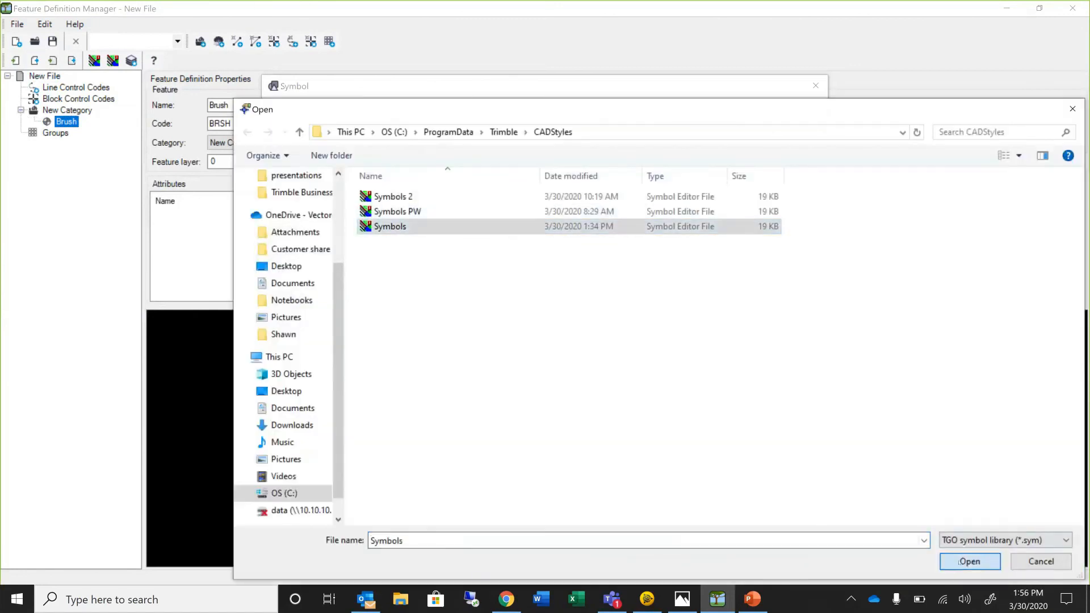
pyautogui.click(959, 561)
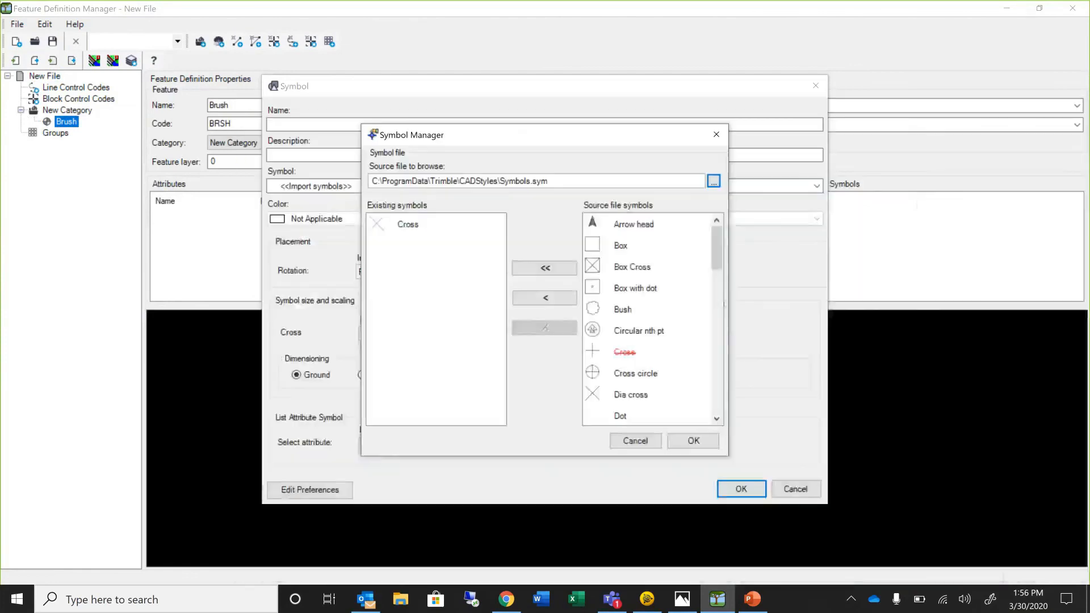
pyautogui.click(636, 310)
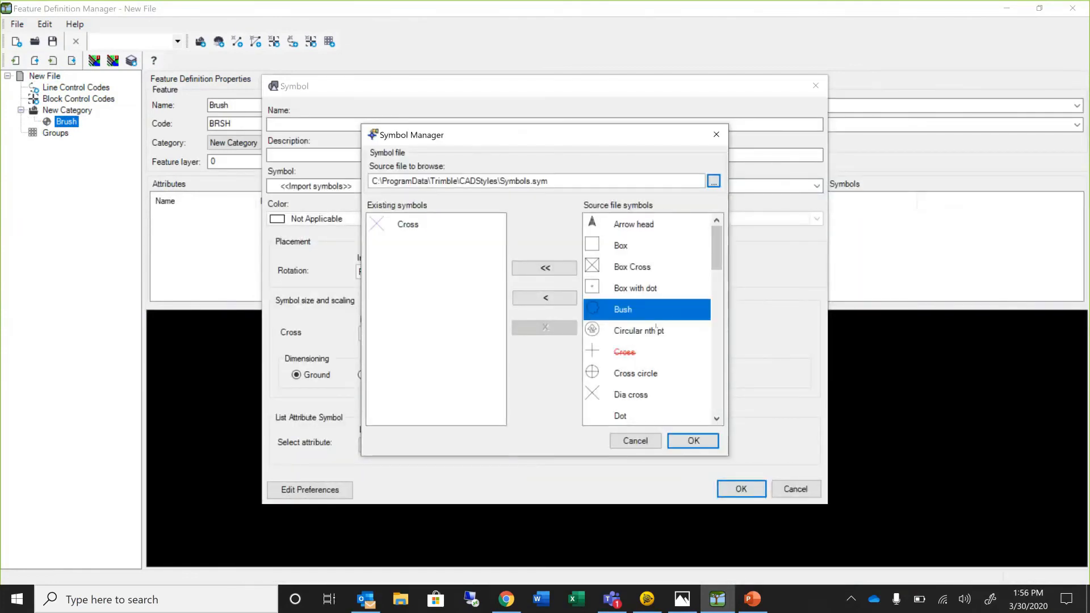
pyautogui.click(567, 299)
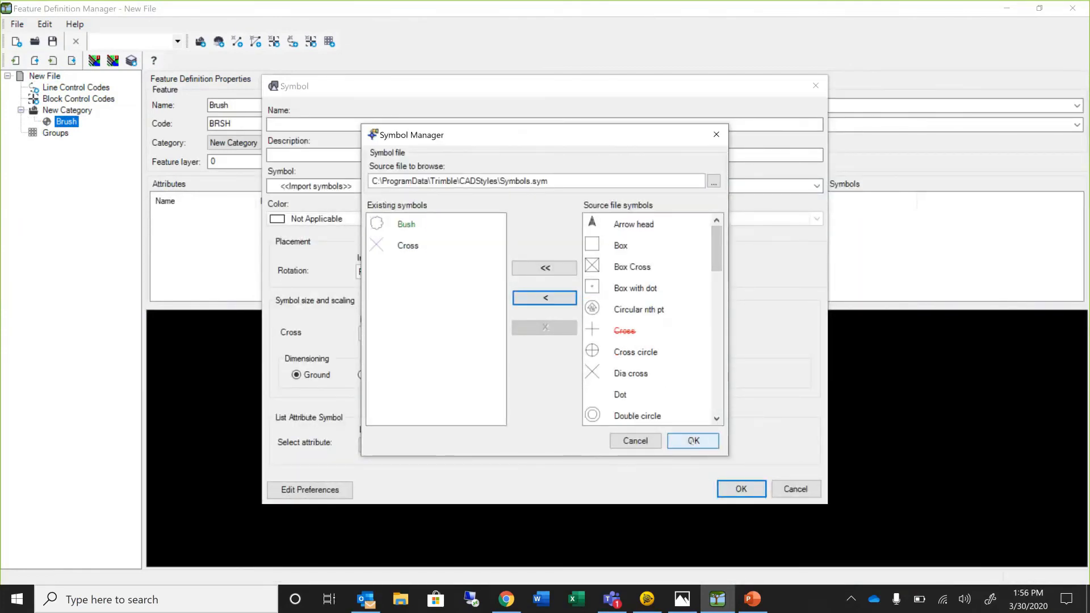
pyautogui.click(693, 442)
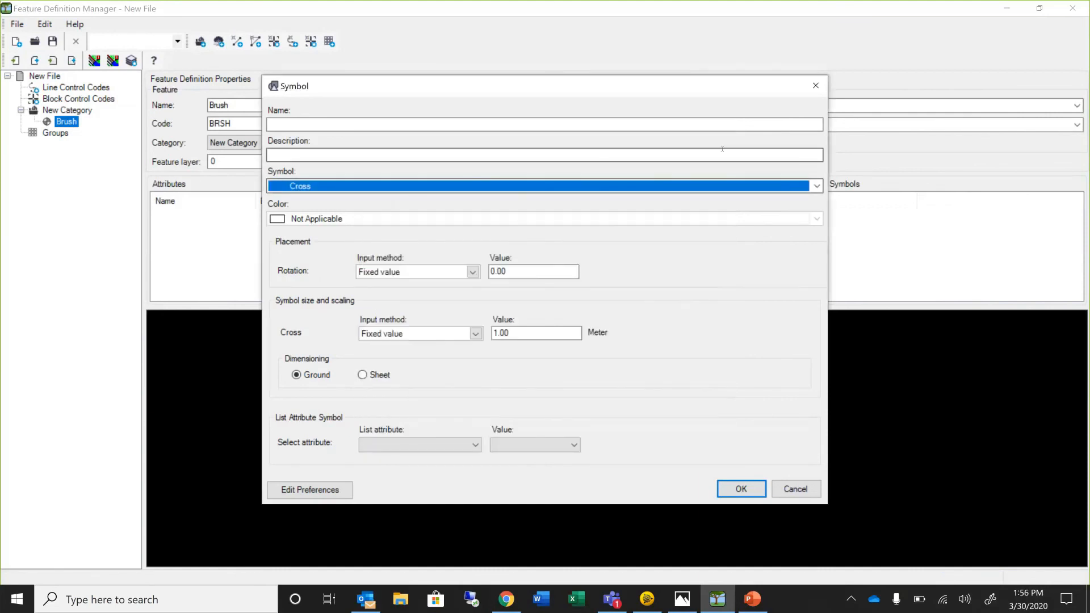
# - Choose Bush as the symbol graphic for the Brush feature's new symbol
pyautogui.click(436, 189)
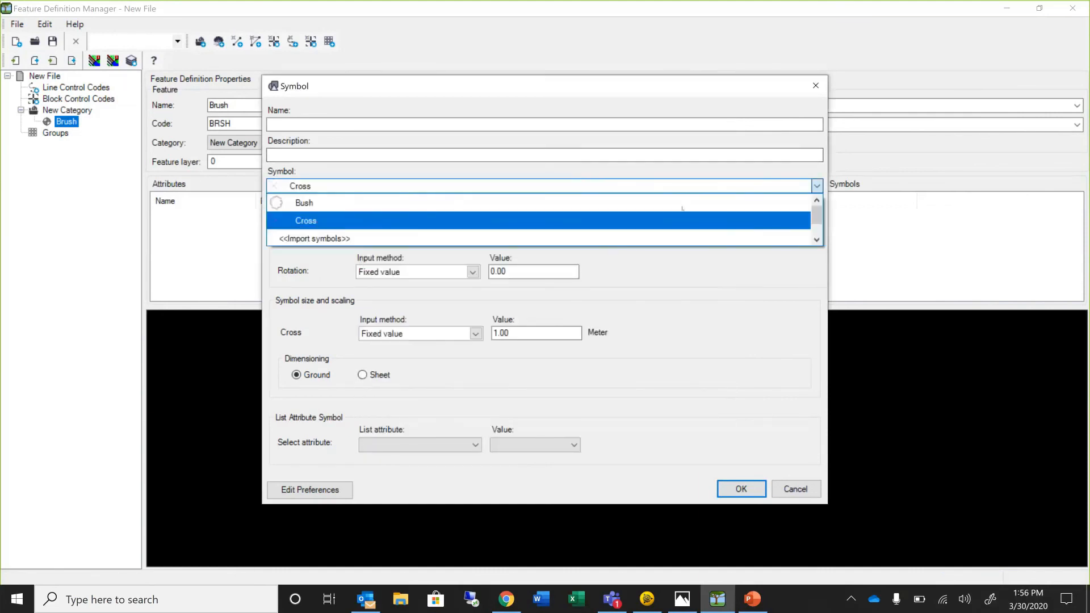
pyautogui.click(462, 209)
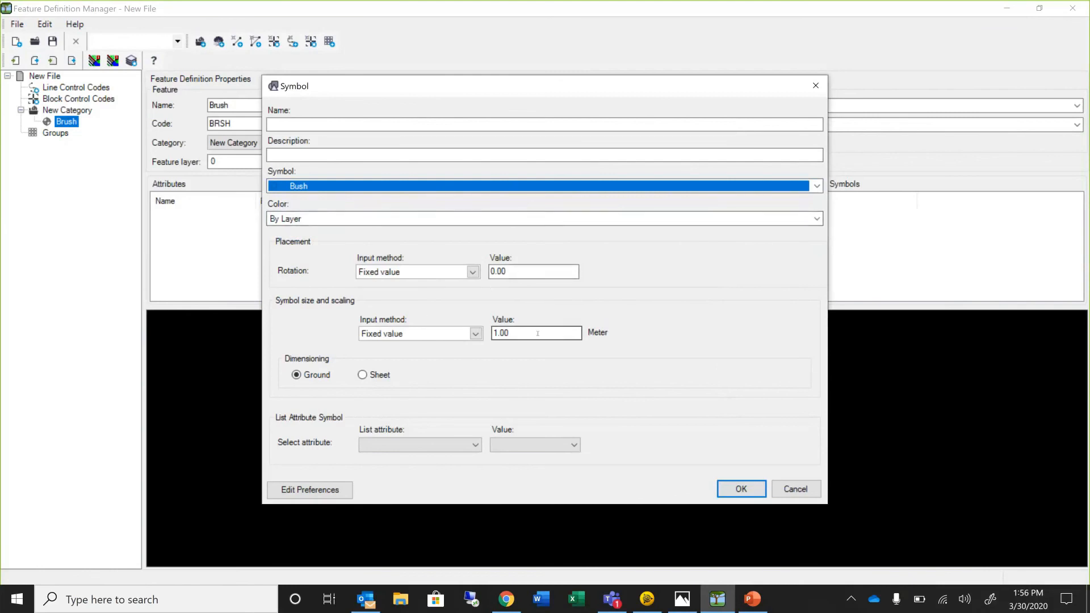
pyautogui.click(476, 334)
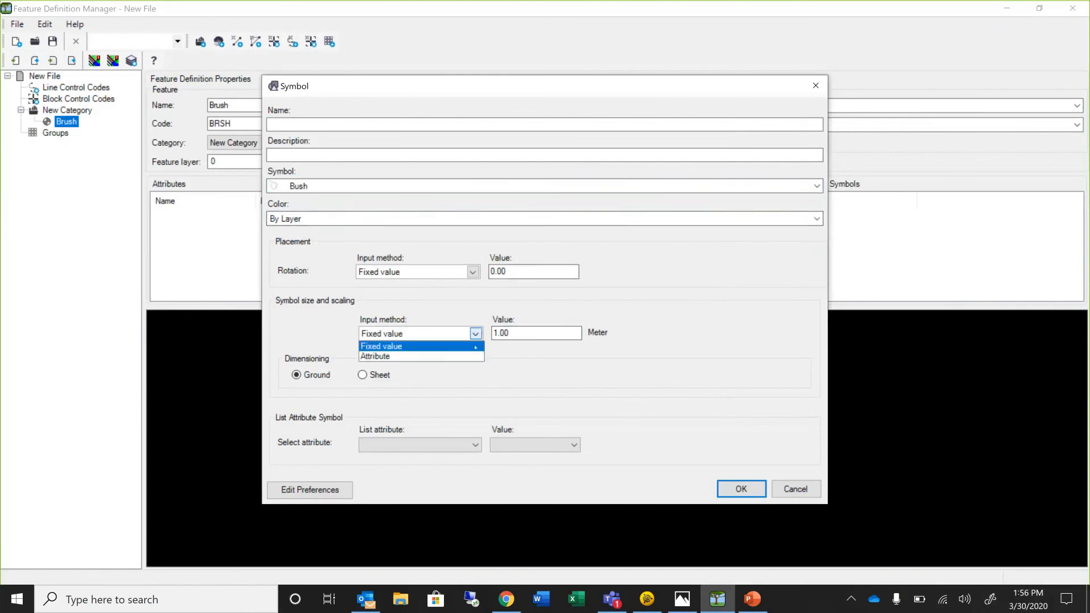
pyautogui.click(476, 358)
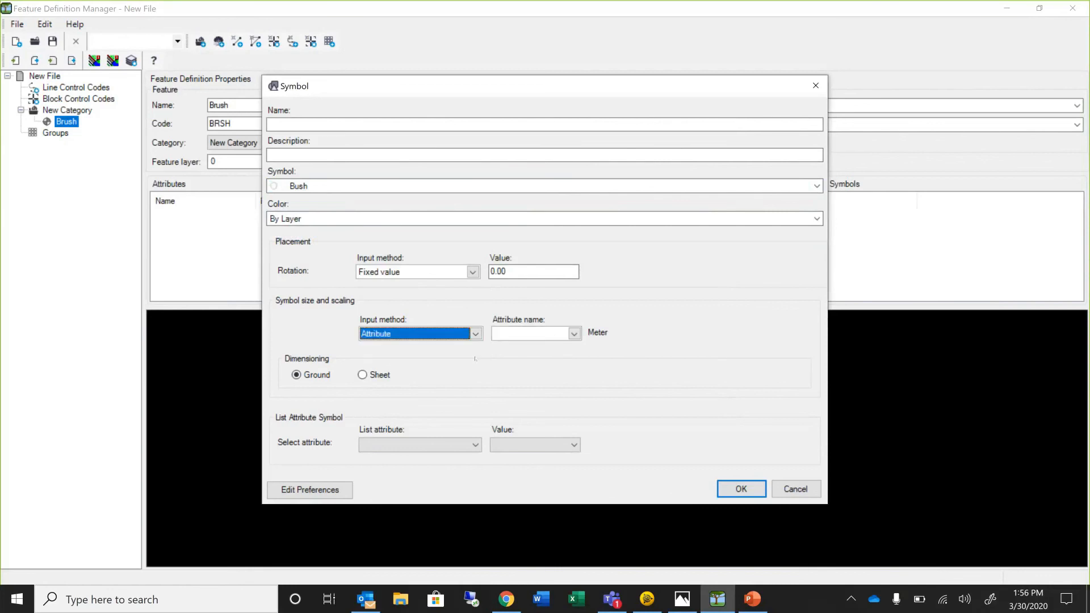
pyautogui.click(575, 335)
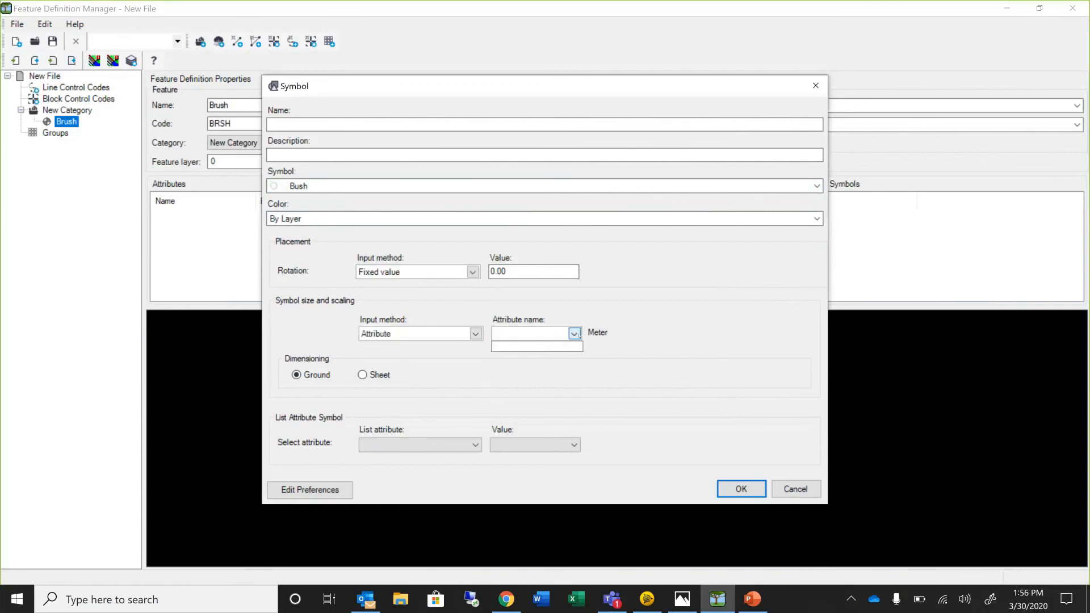
pyautogui.click(534, 335)
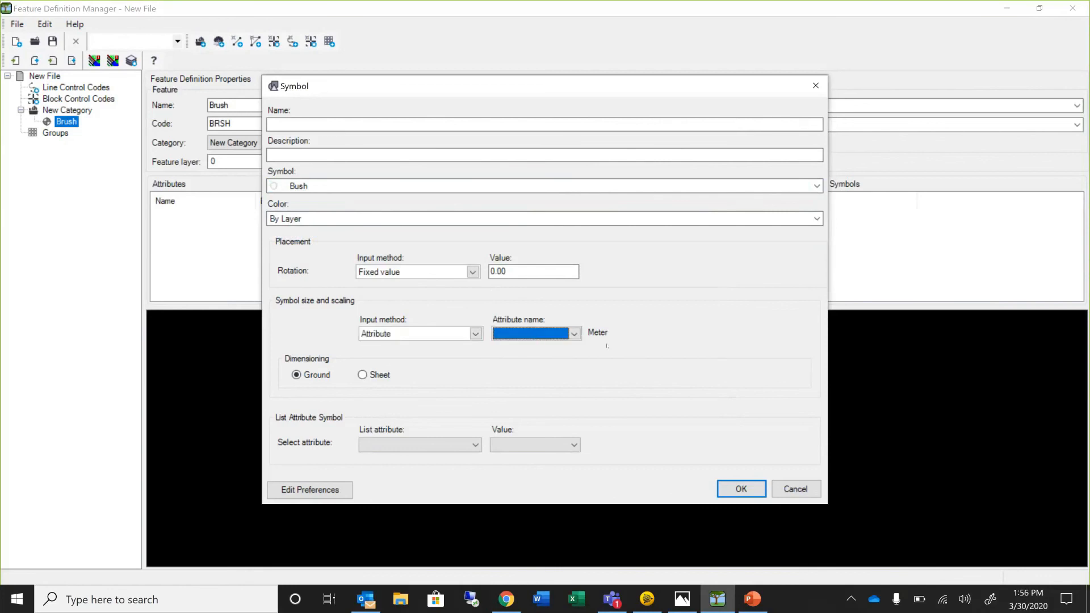
pyautogui.click(476, 333)
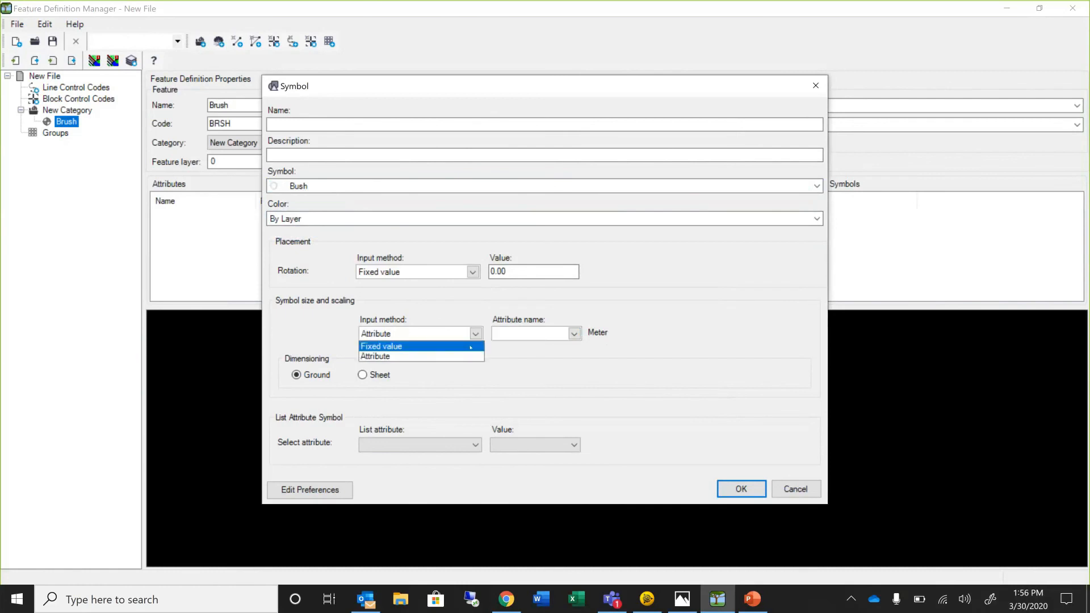
pyautogui.click(471, 348)
# - Set the symbol's fixed size to 2.00 meters, name it Bush and add it to the Brush feature
pyautogui.press('Tab')
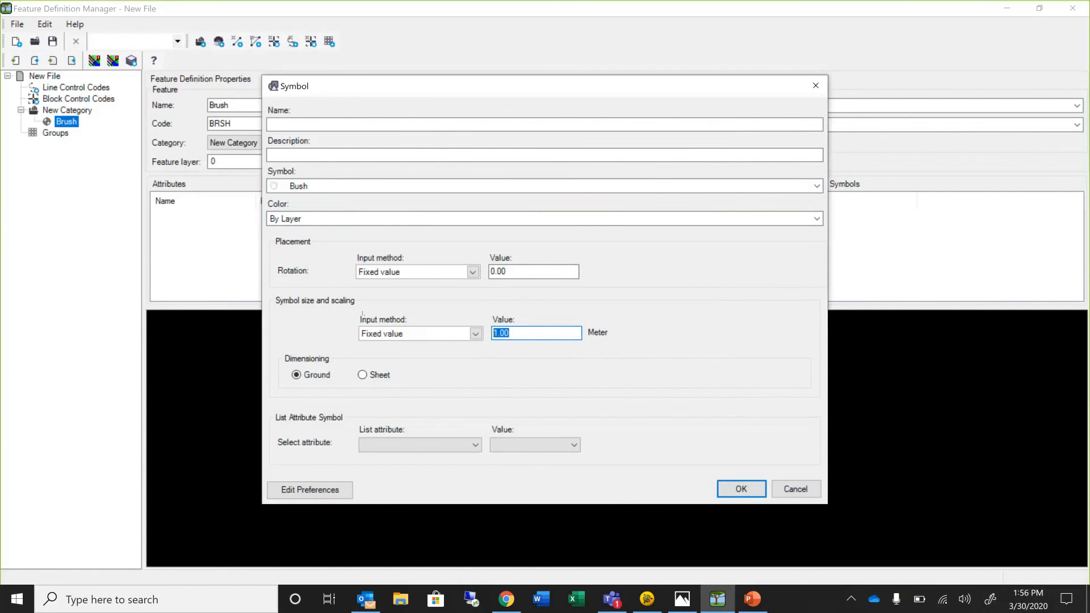
pyautogui.write('2')
pyautogui.click(425, 335)
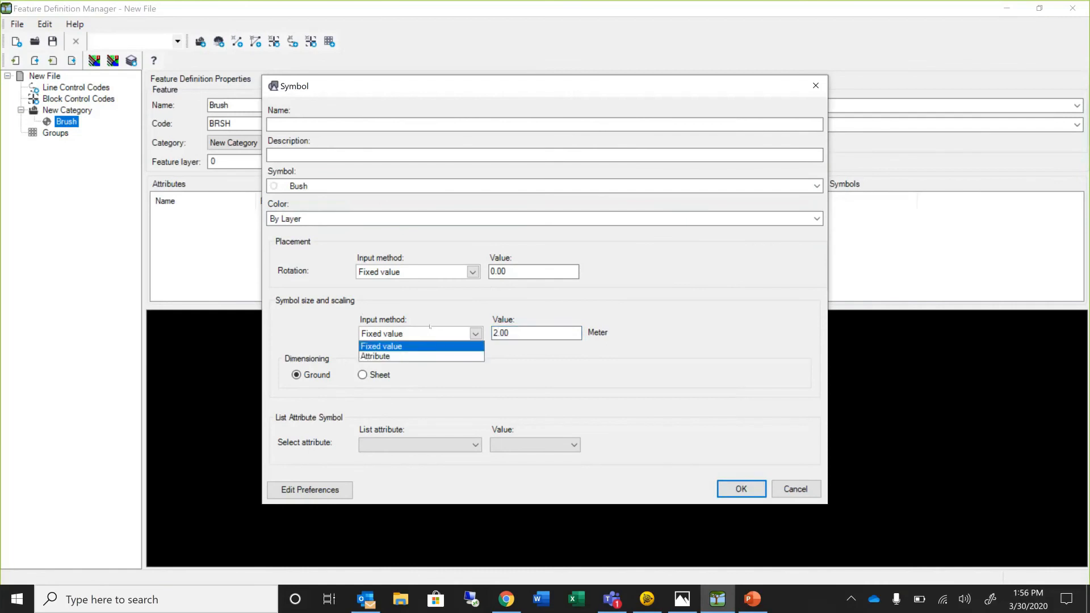
pyautogui.click(429, 329)
pyautogui.click(748, 487)
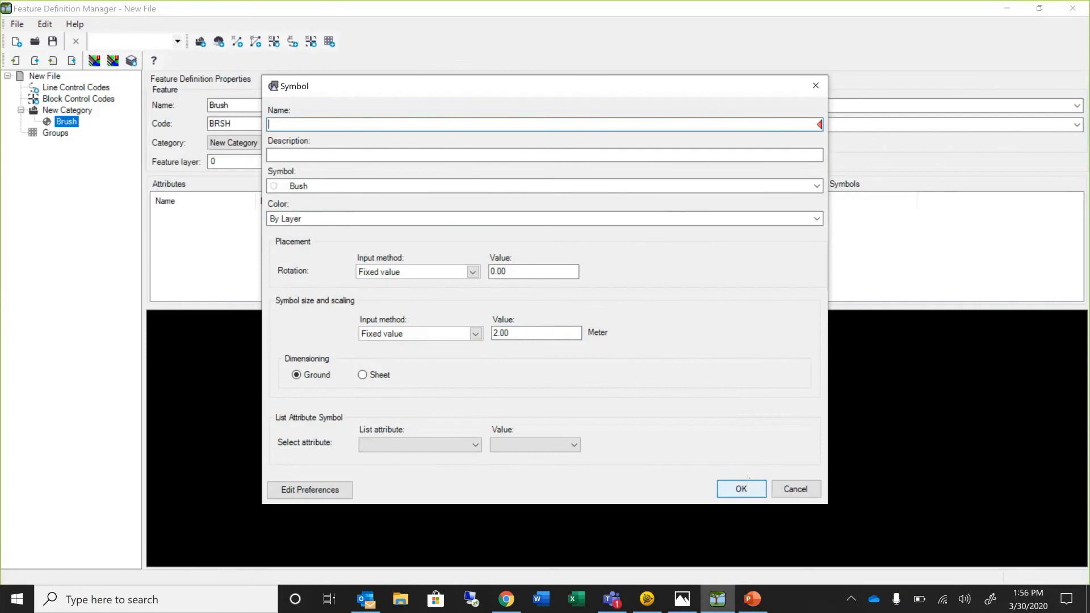
pyautogui.write('Bush')
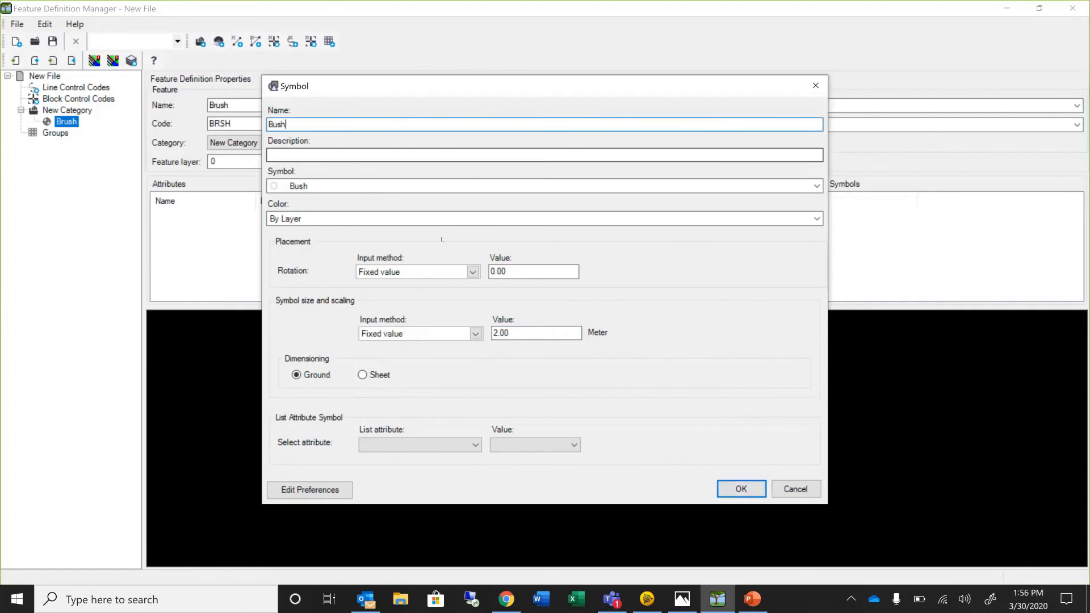
pyautogui.click(749, 489)
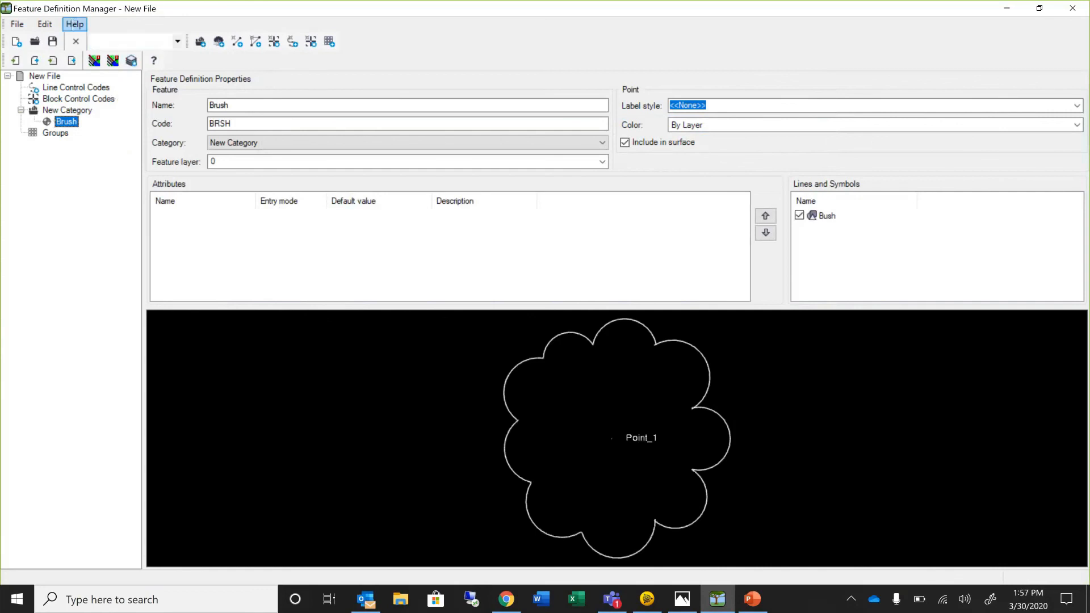
# - Browse the Feature Definition Manager help topics on creating and editing line feature definitions, and close the help
pyautogui.click(72, 25)
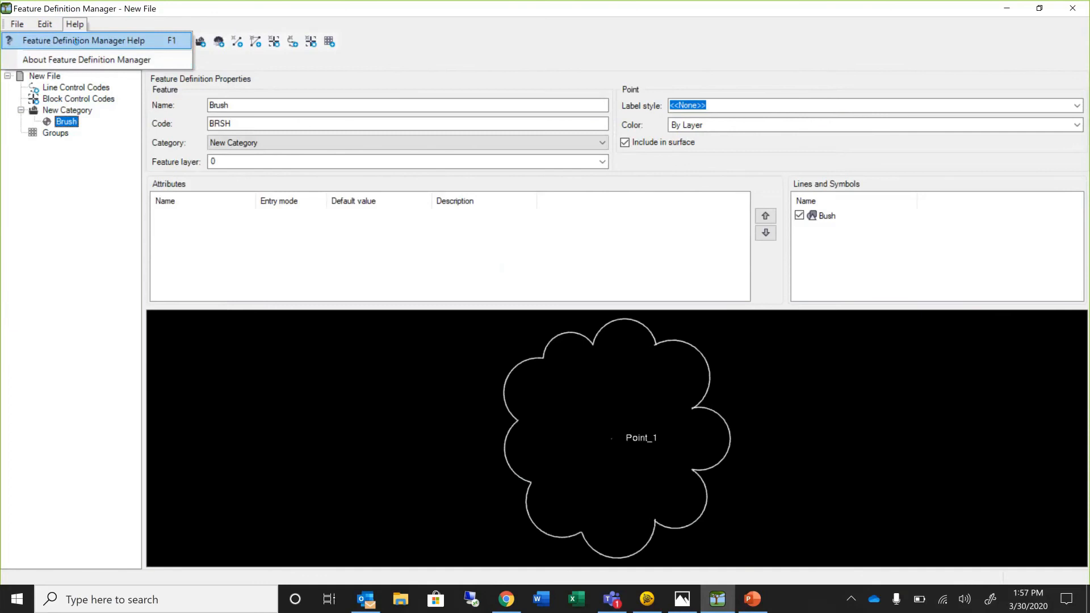
pyautogui.click(76, 41)
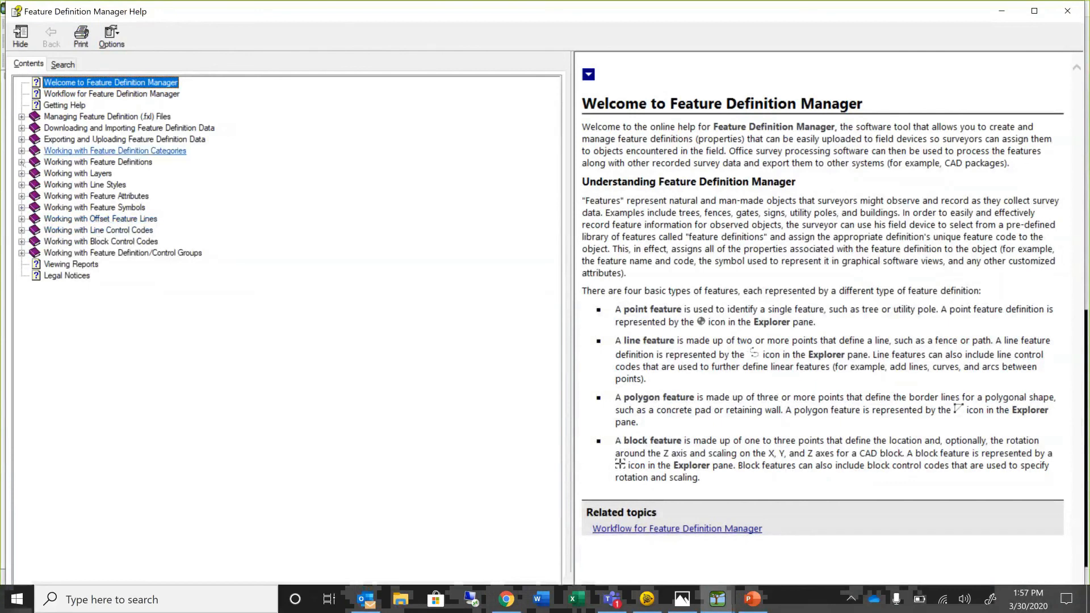
pyautogui.click(22, 162)
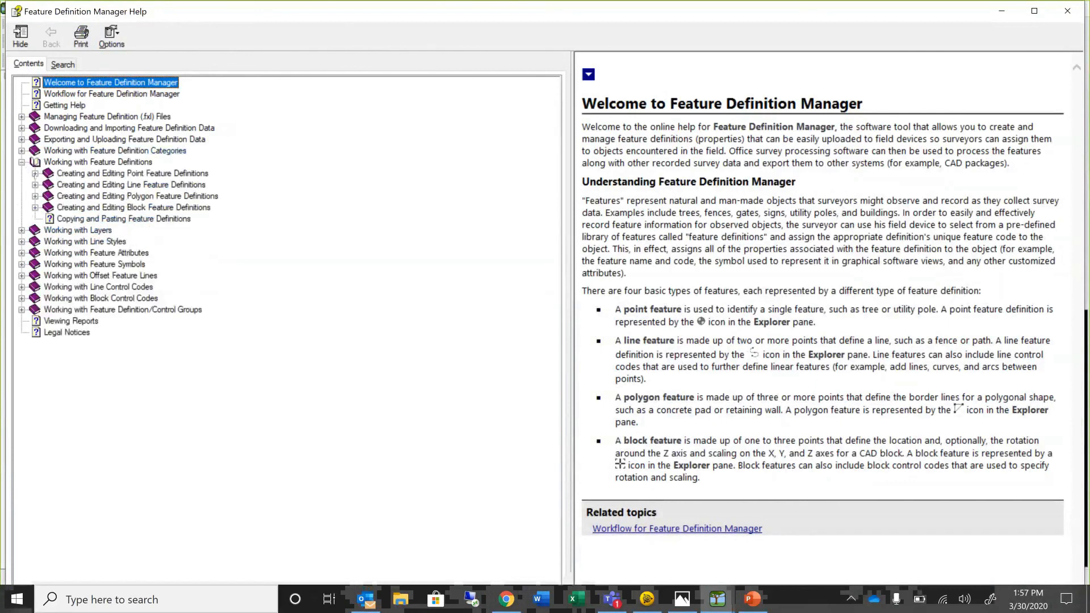
pyautogui.click(43, 187)
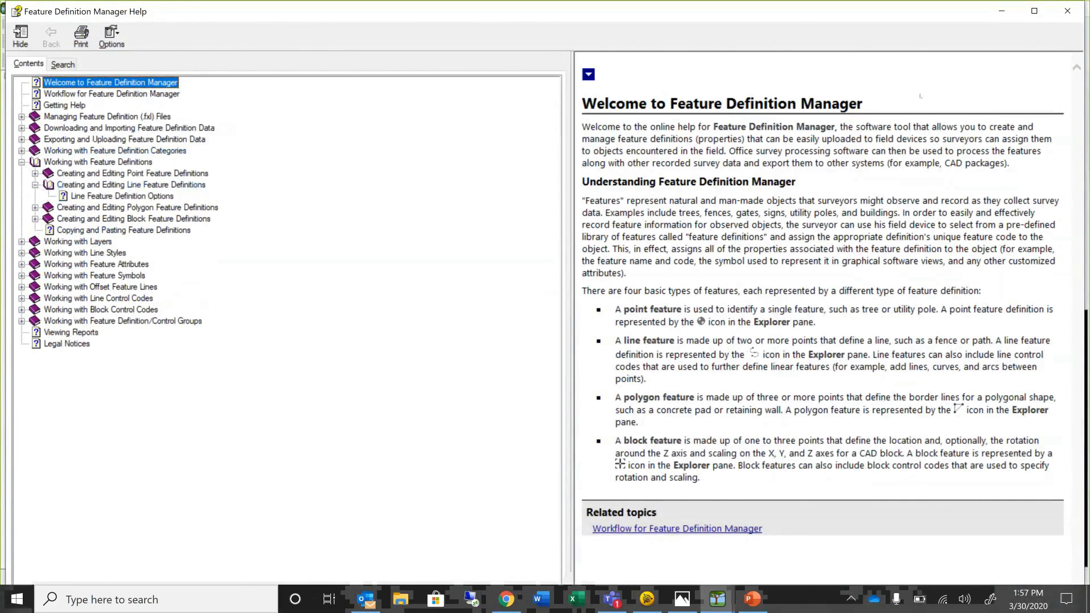
pyautogui.click(1066, 11)
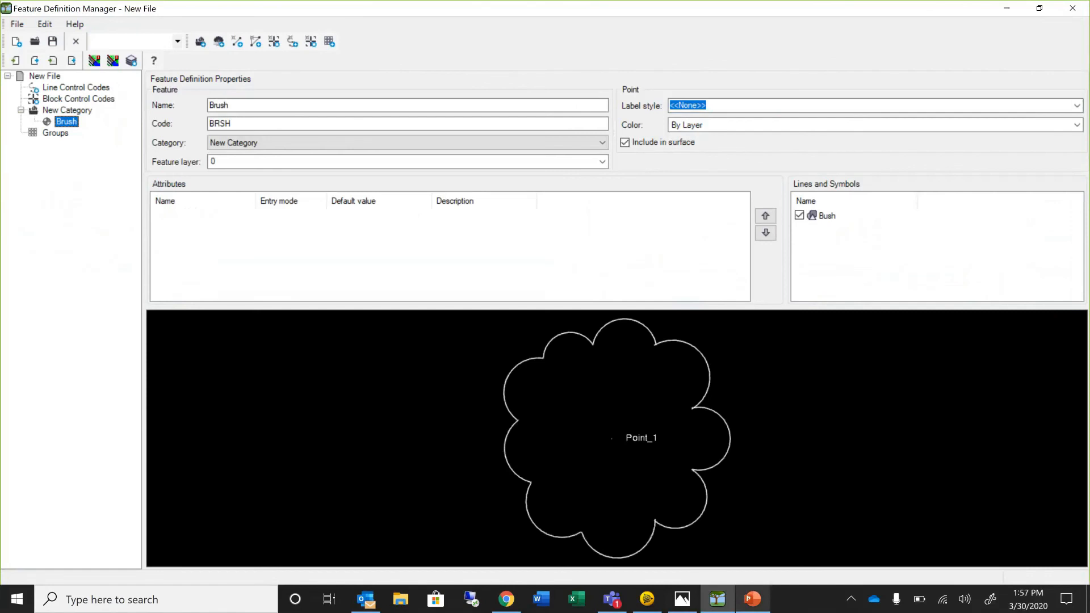
# - Switch to the PowerPoint presentation, view the contact details slide and return to the title slide
pyautogui.click(752, 599)
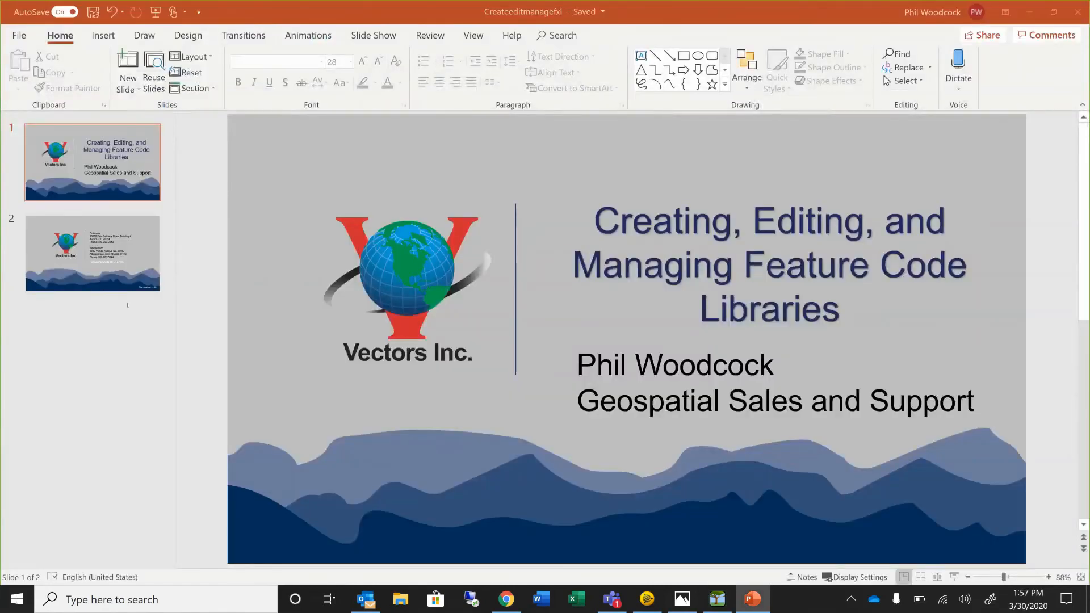
pyautogui.click(137, 284)
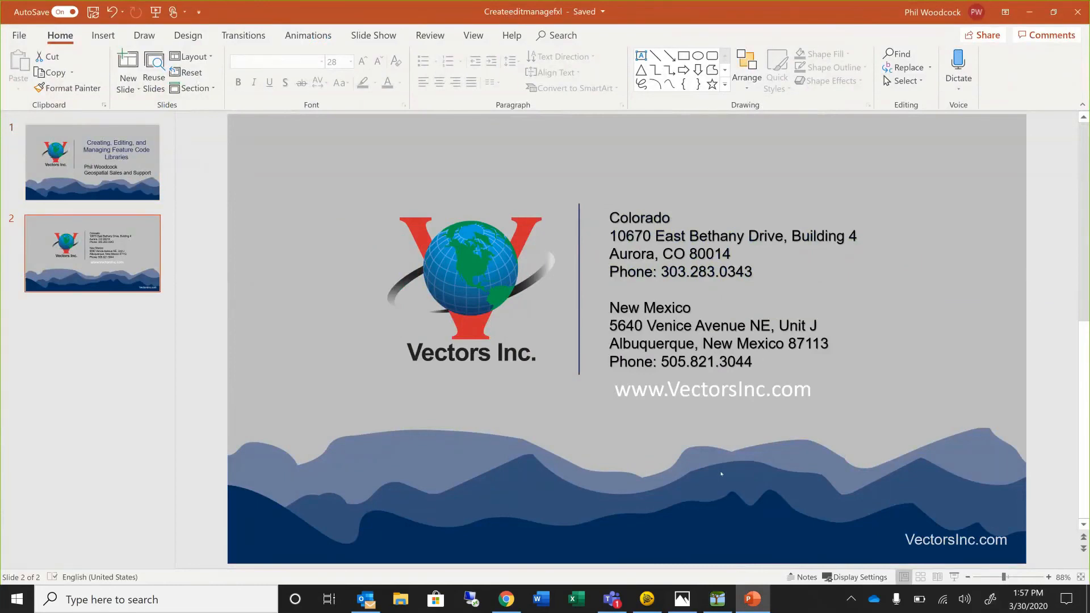
pyautogui.click(142, 178)
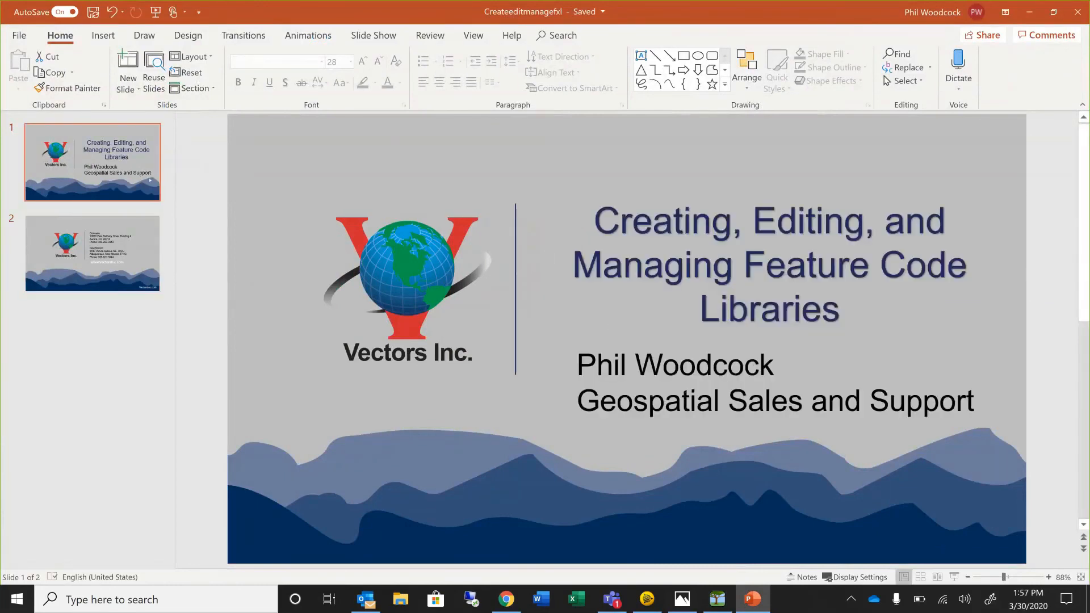
pyautogui.click(574, 317)
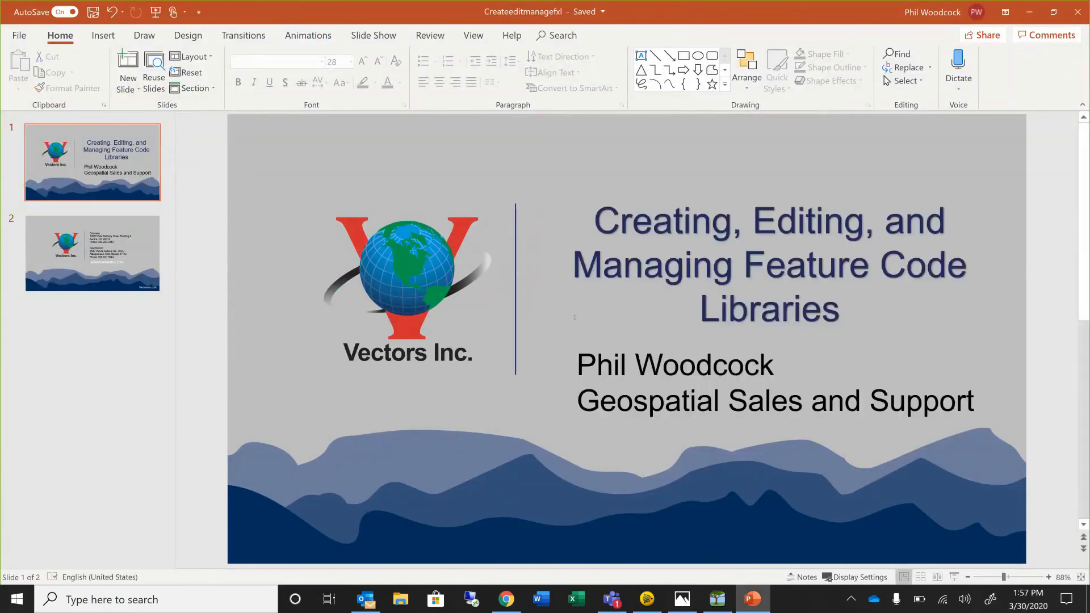